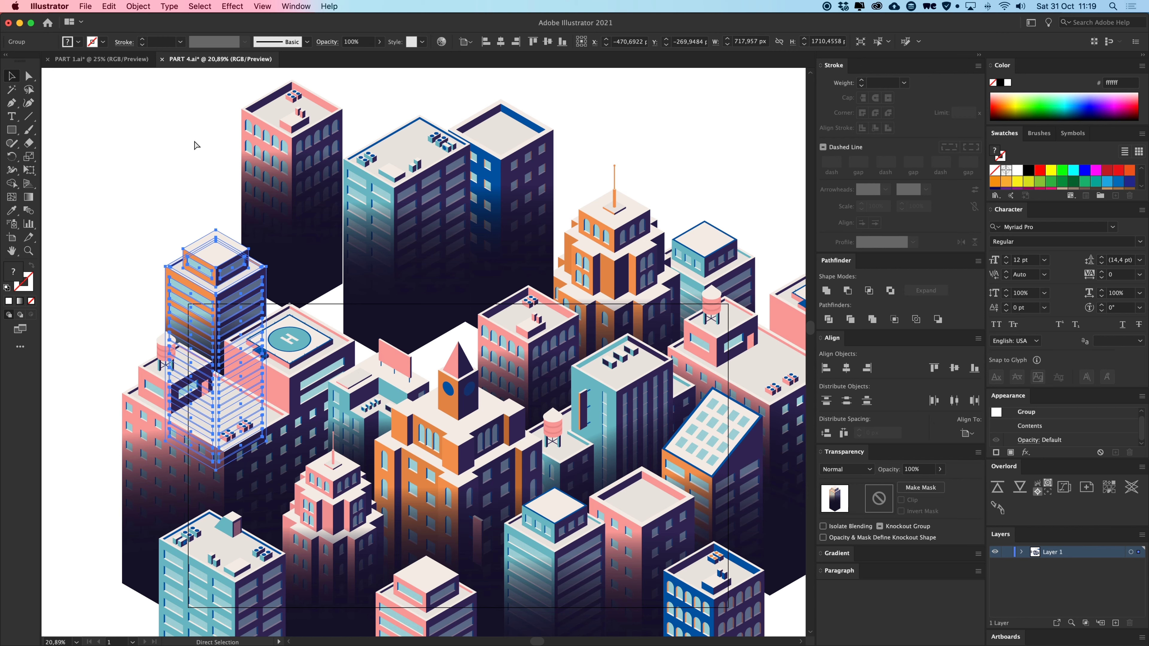
Compare the coloured isometric city in PART 4.ai with the five grey base buildings in PART 1.ai.
left_click(453, 113)
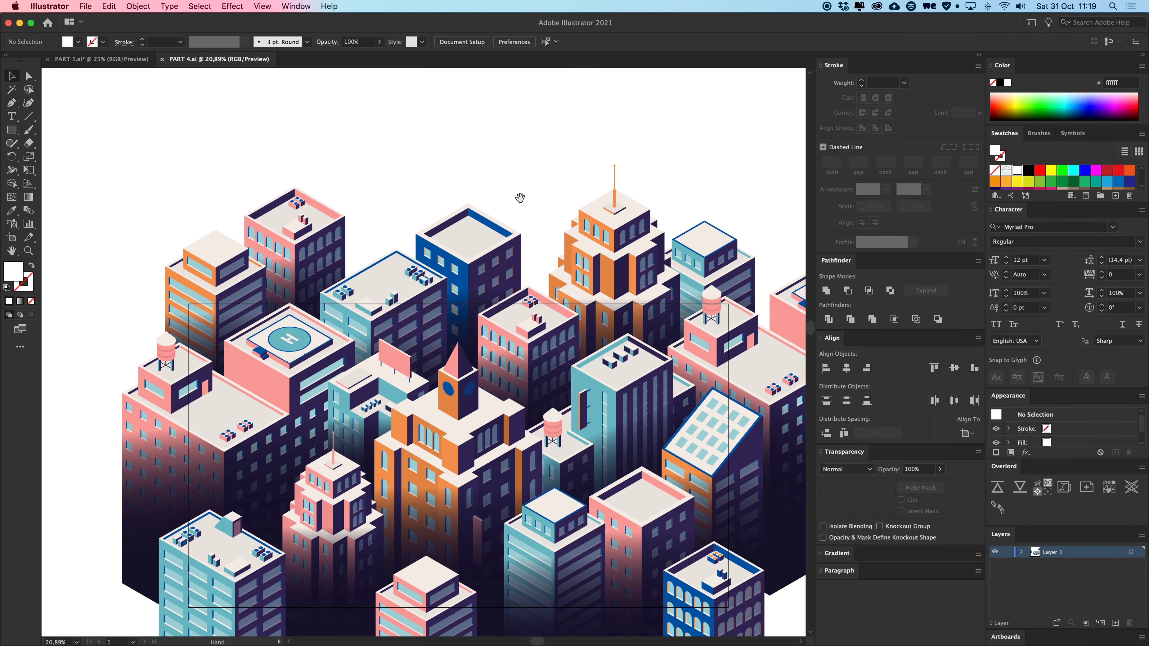
left_click_drag(520, 199, 488, 105)
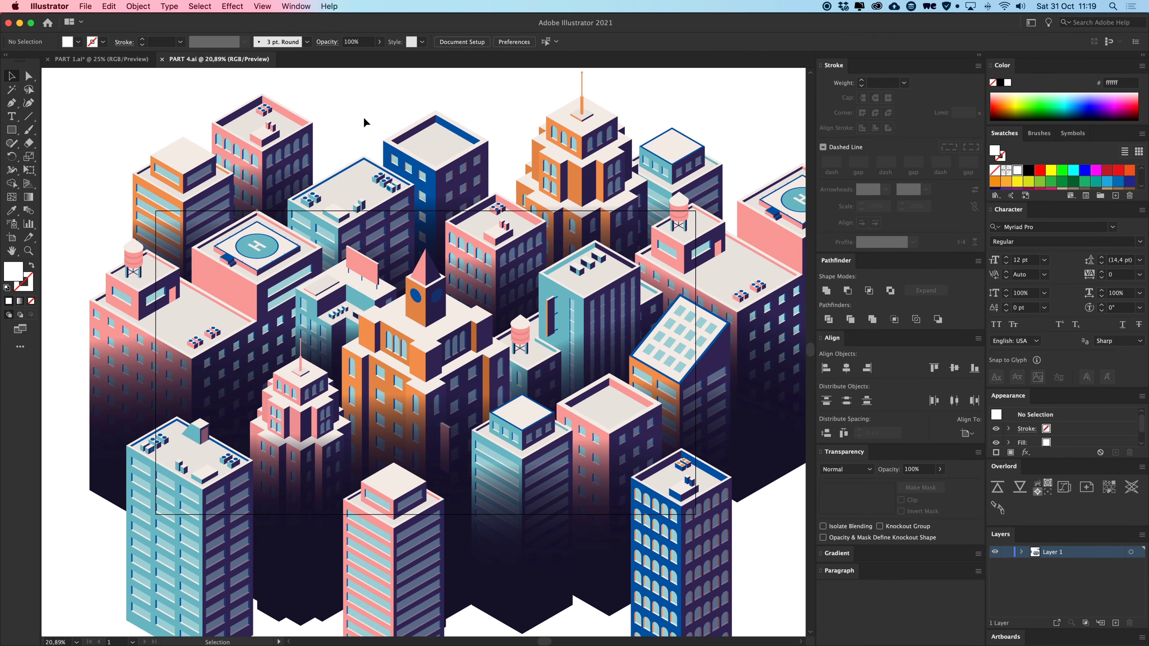
left_click(101, 59)
scroll(538, 140, "up", 5)
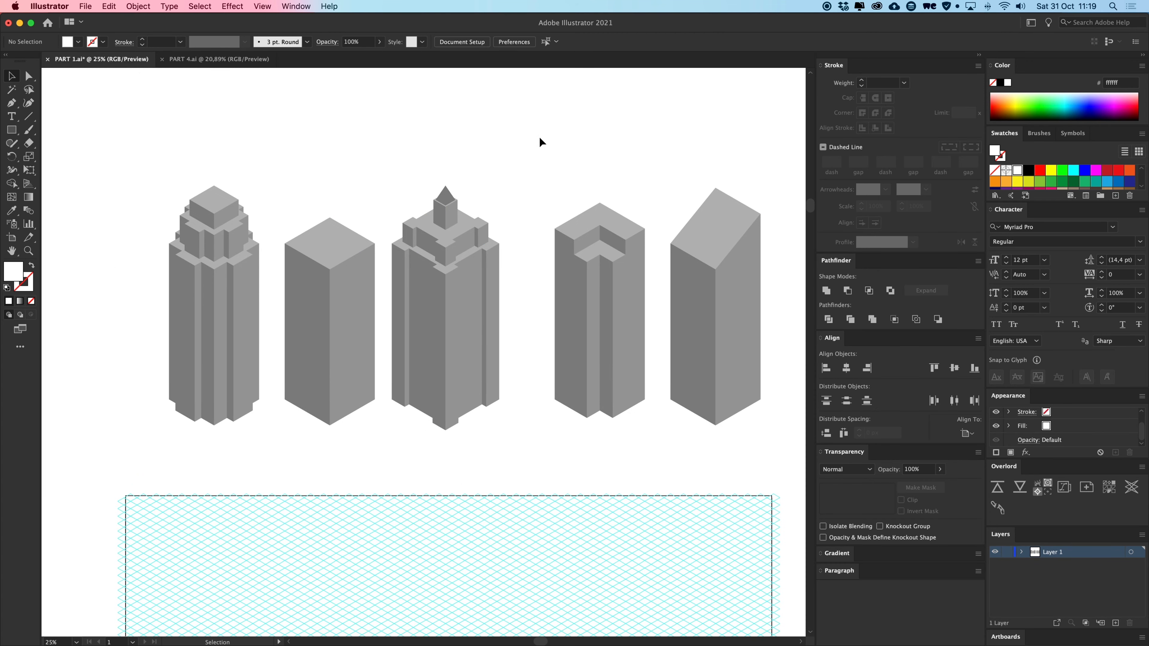
scroll(521, 149, "right", 2)
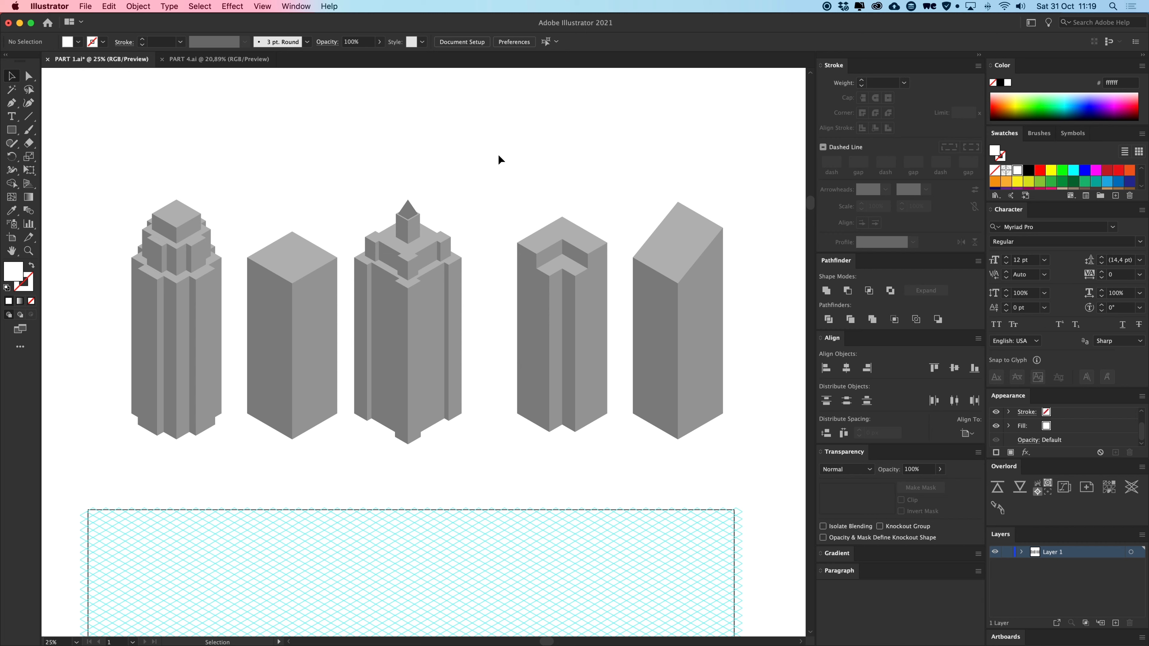
left_click_drag(80, 152, 761, 483)
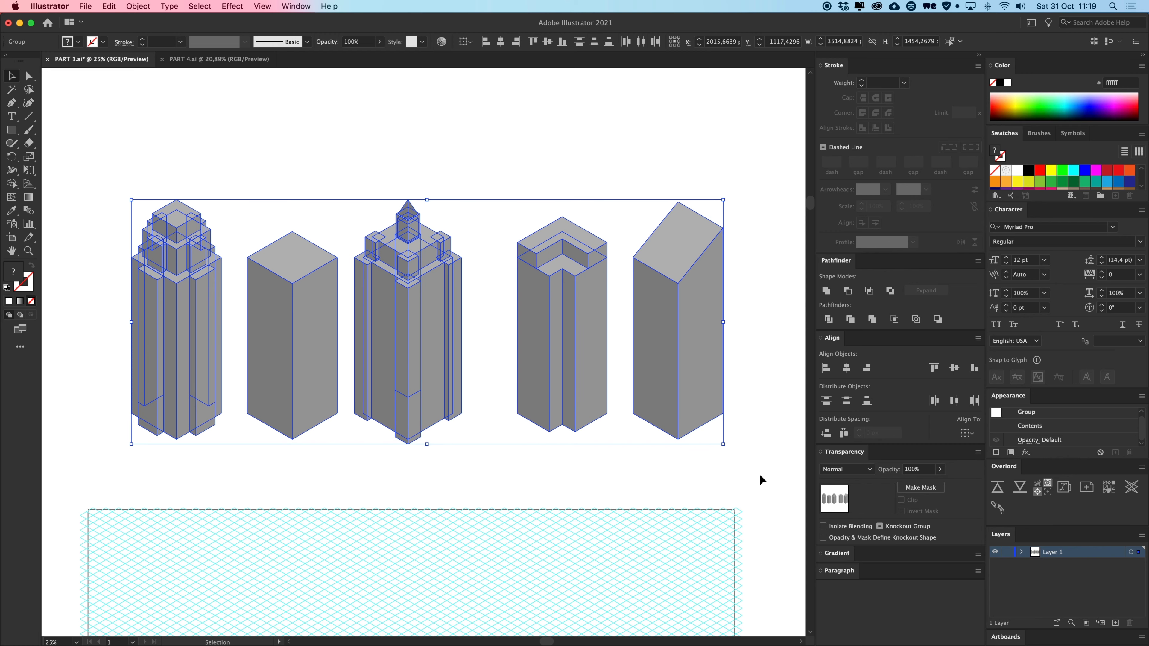
key("super+shift+a")
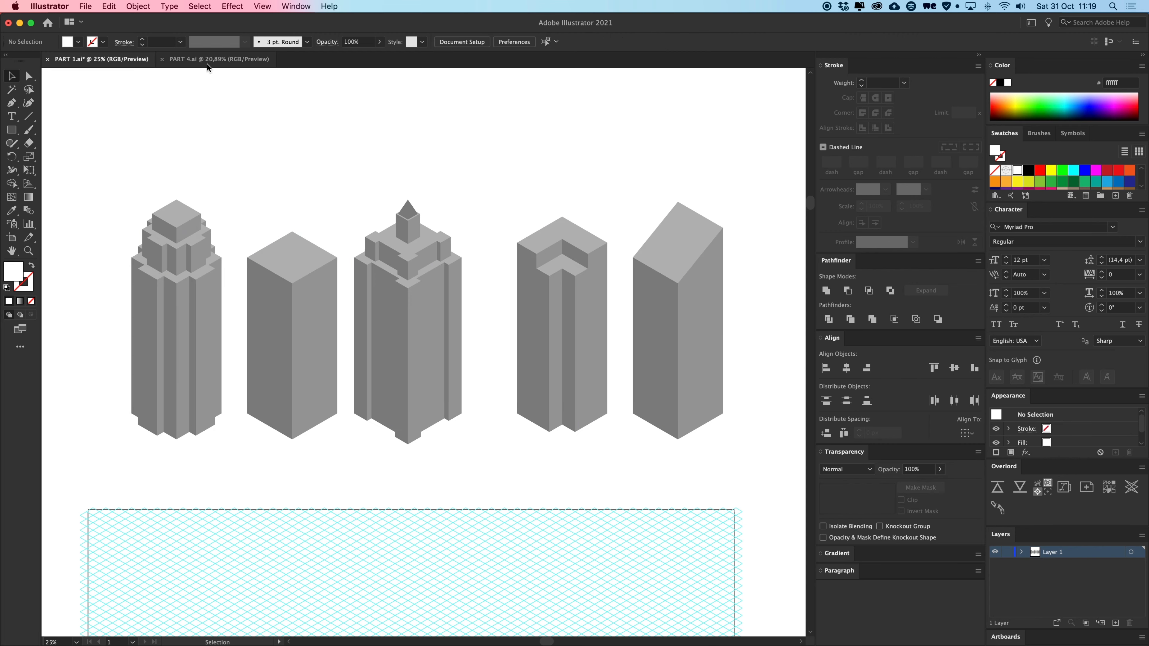
left_click(219, 59)
left_click_drag(582, 258, 571, 263)
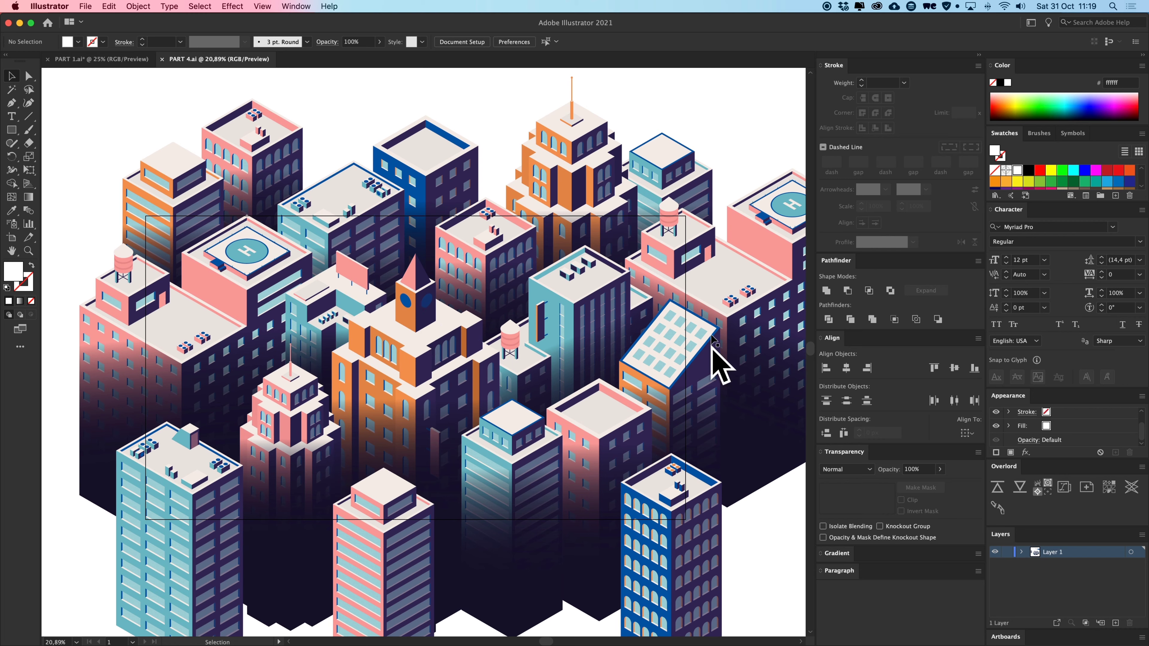
left_click_drag(499, 282, 533, 269)
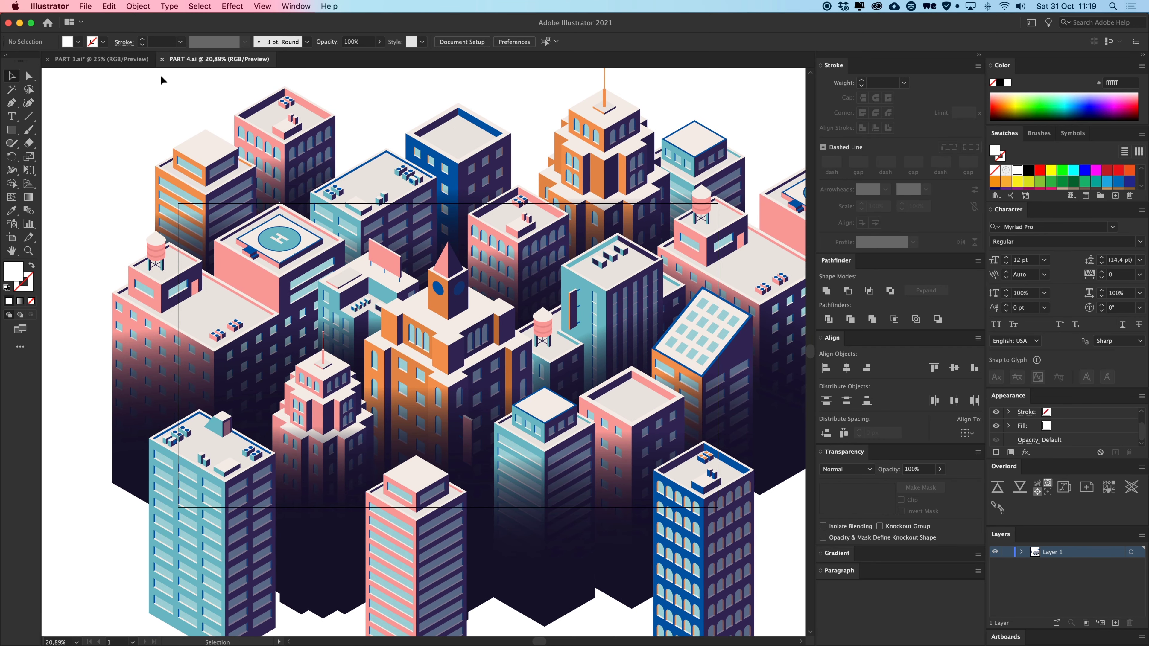
Switch back to PART 1.ai and examine the isometric guide grid covering the artboard.
left_click(106, 60)
scroll(514, 408, "down", 5)
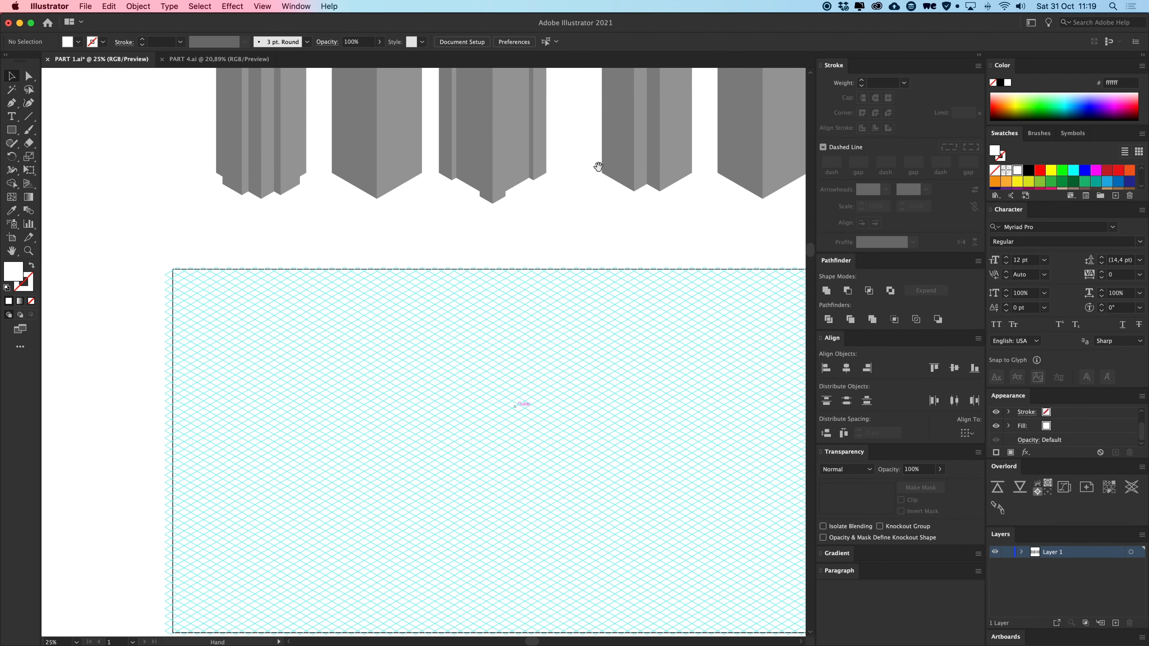
scroll(531, 267, "up", 3)
scroll(531, 267, "left", 1)
scroll(569, 408, "down", 4)
scroll(628, 343, "down", 2)
scroll(628, 343, "right", 2)
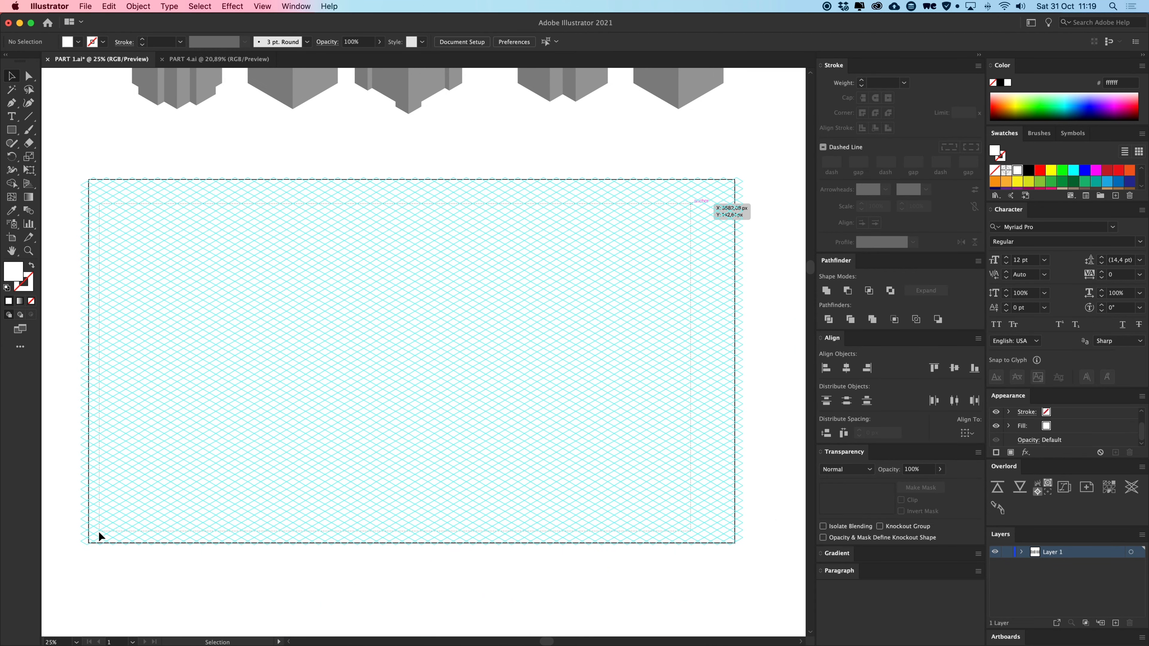
left_click_drag(99, 533, 117, 530)
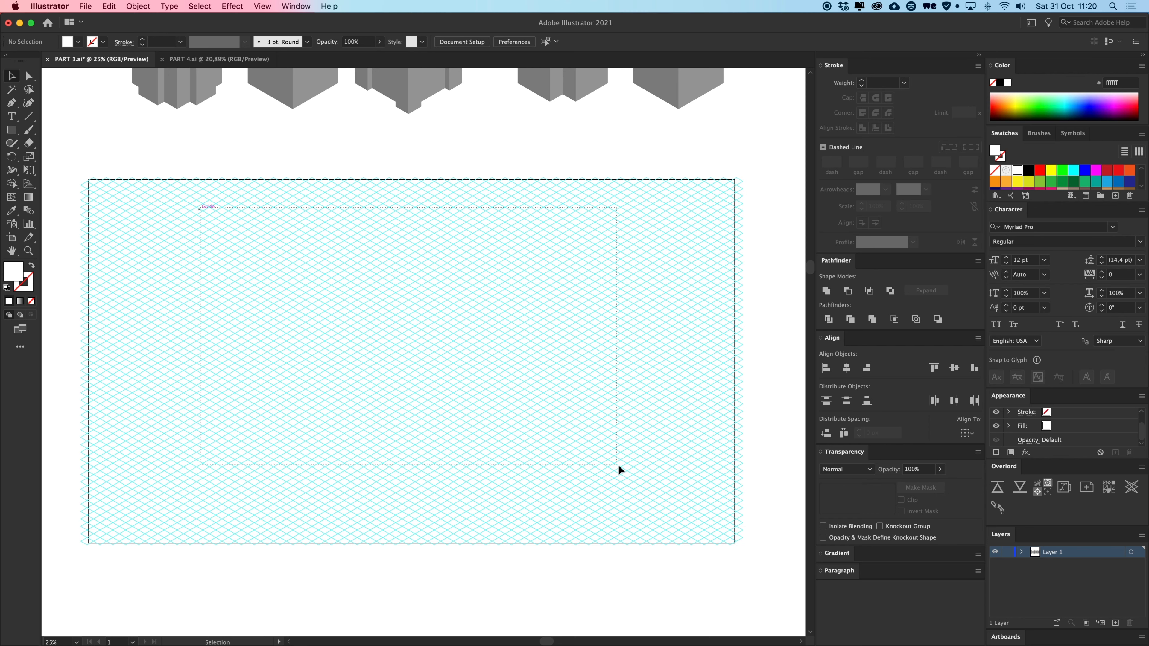
mouse_move(639, 498)
left_mouse_down()
mouse_move(657, 502)
mouse_move(638, 494)
left_mouse_up()
left_click_drag(307, 348, 215, 213)
Draw a light grey (#cccccc) rhombus roof about 535 × 309 px with the Pen tool, following the isometric grid.
key("super+equal")
key("super+equal")
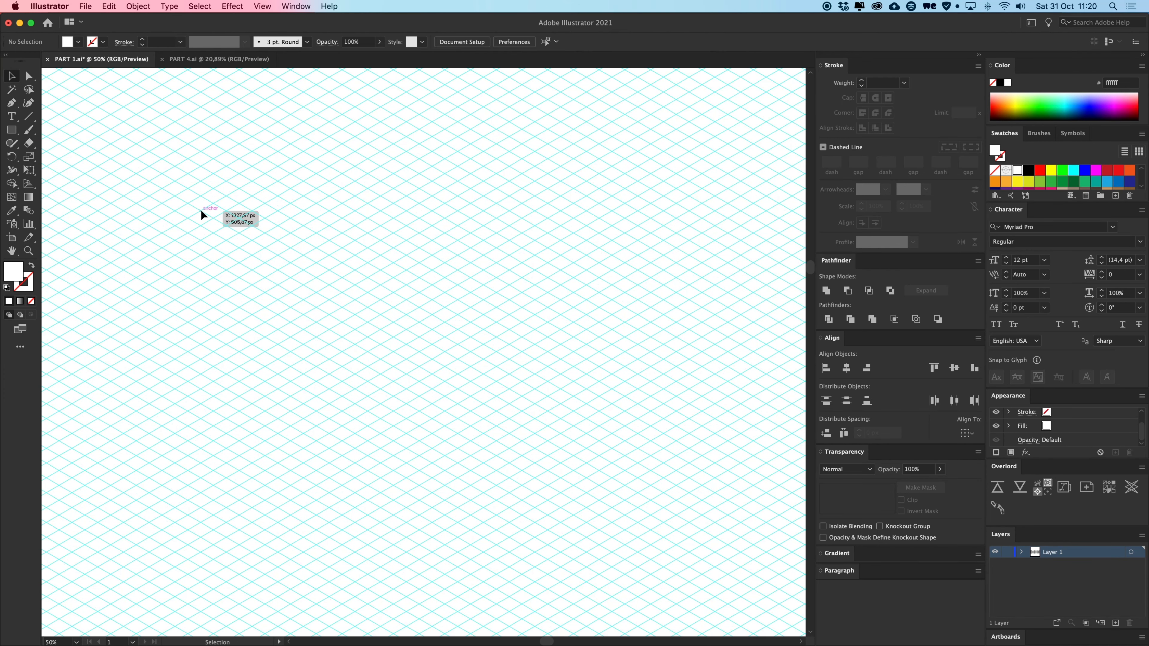
left_click_drag(354, 266, 392, 271)
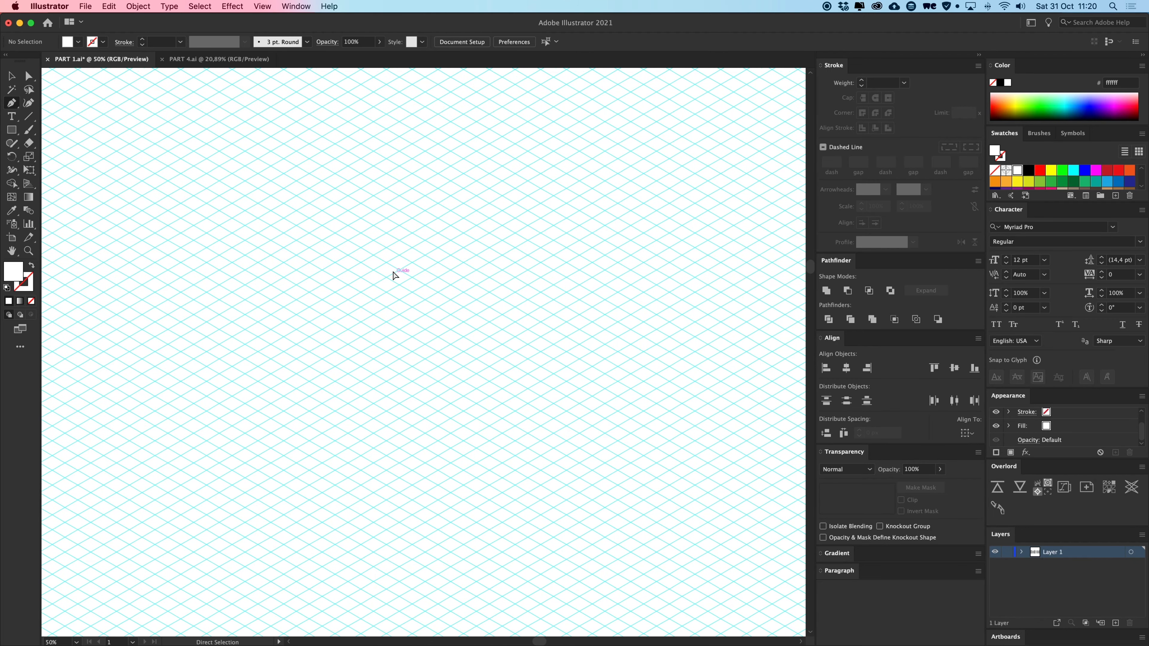
key("super+equal")
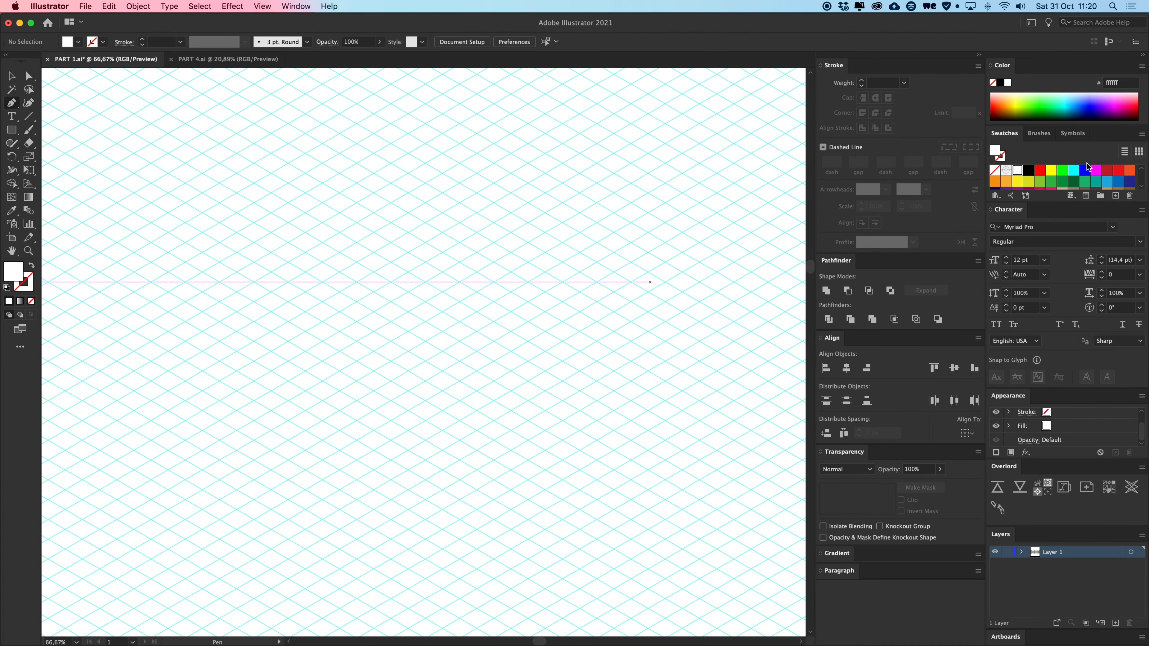
scroll(1090, 176, "down", 4)
left_click(1099, 173)
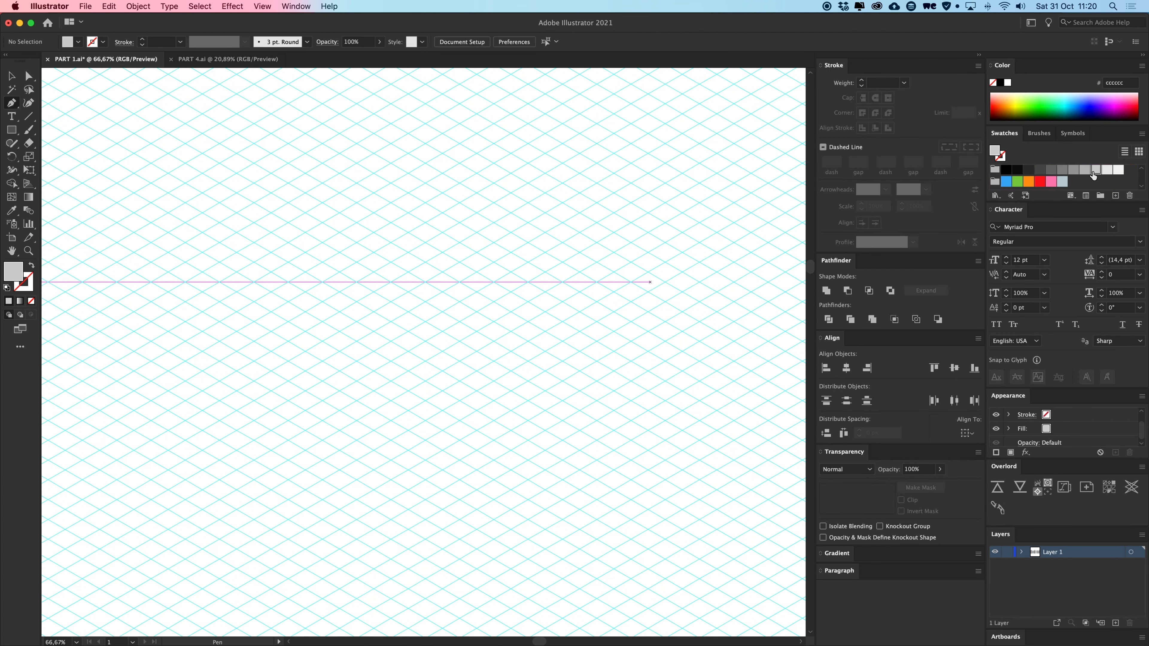
left_click(306, 273)
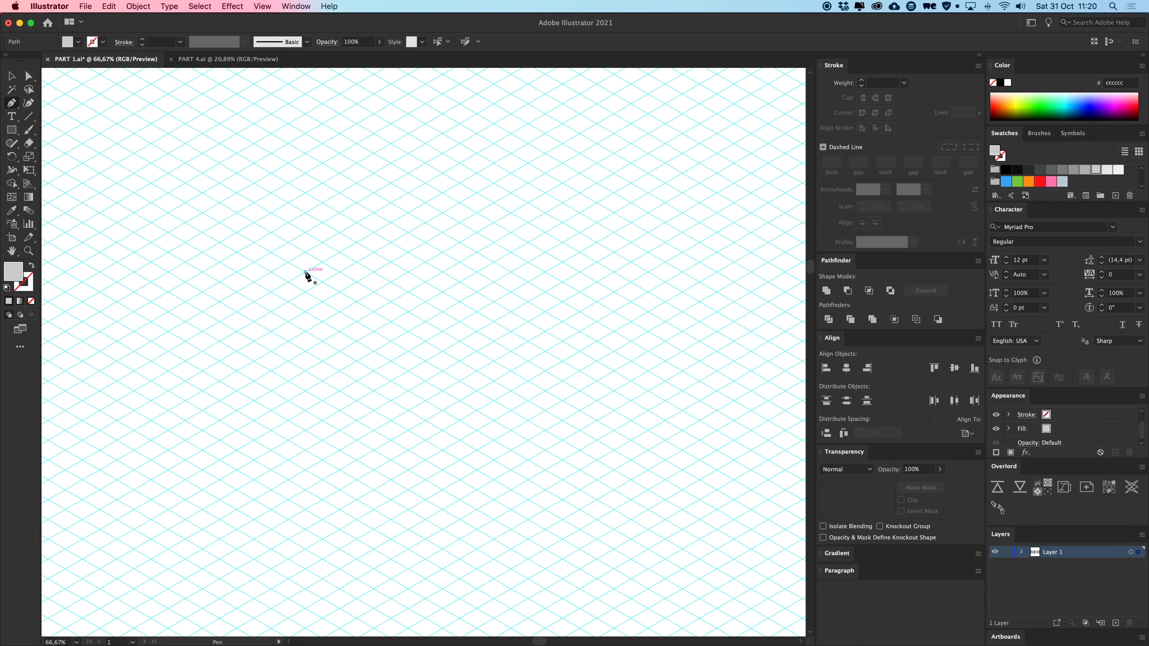
key("super+equal")
left_click_drag(470, 386, 360, 321)
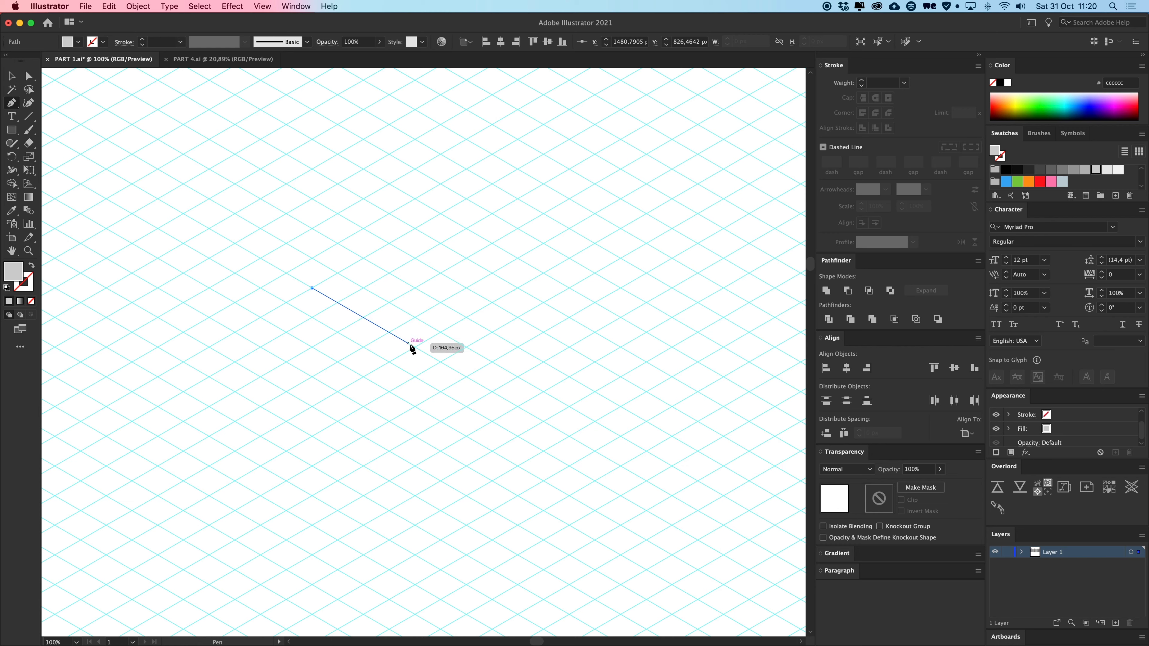
left_click(493, 392)
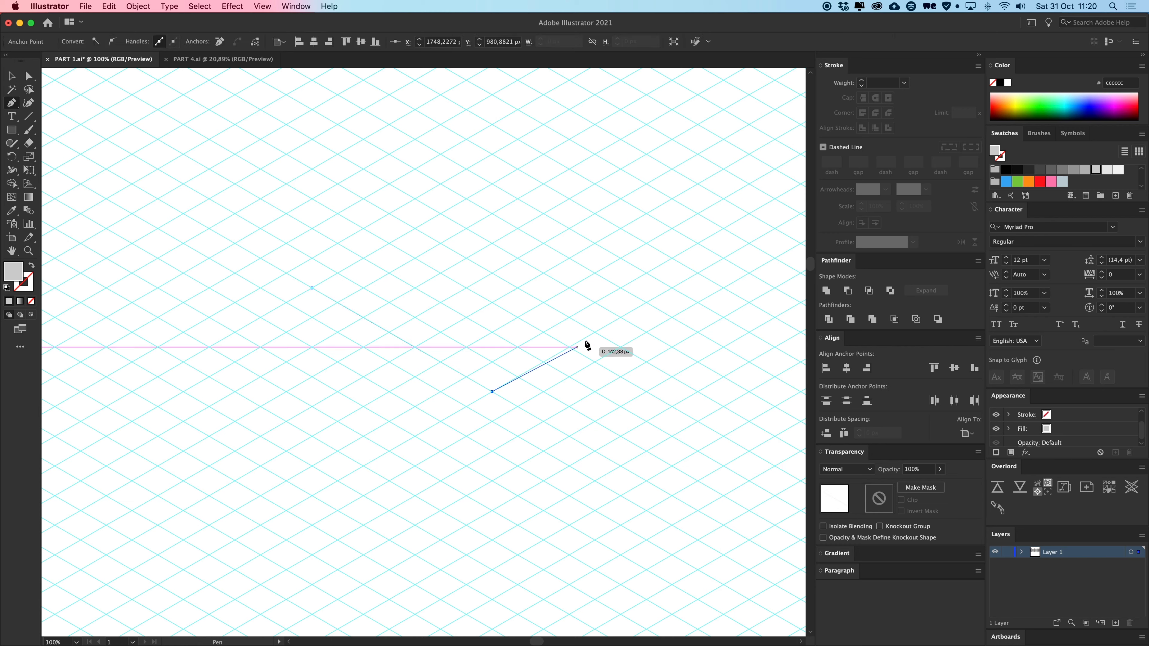
left_click(672, 288)
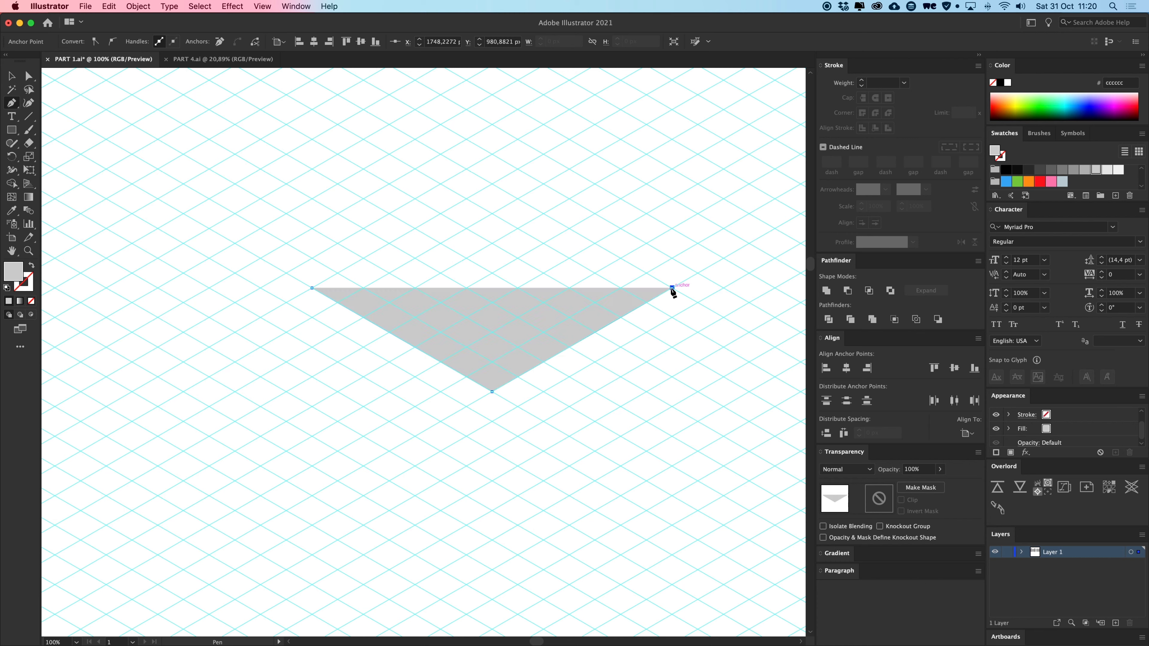
left_click(492, 184)
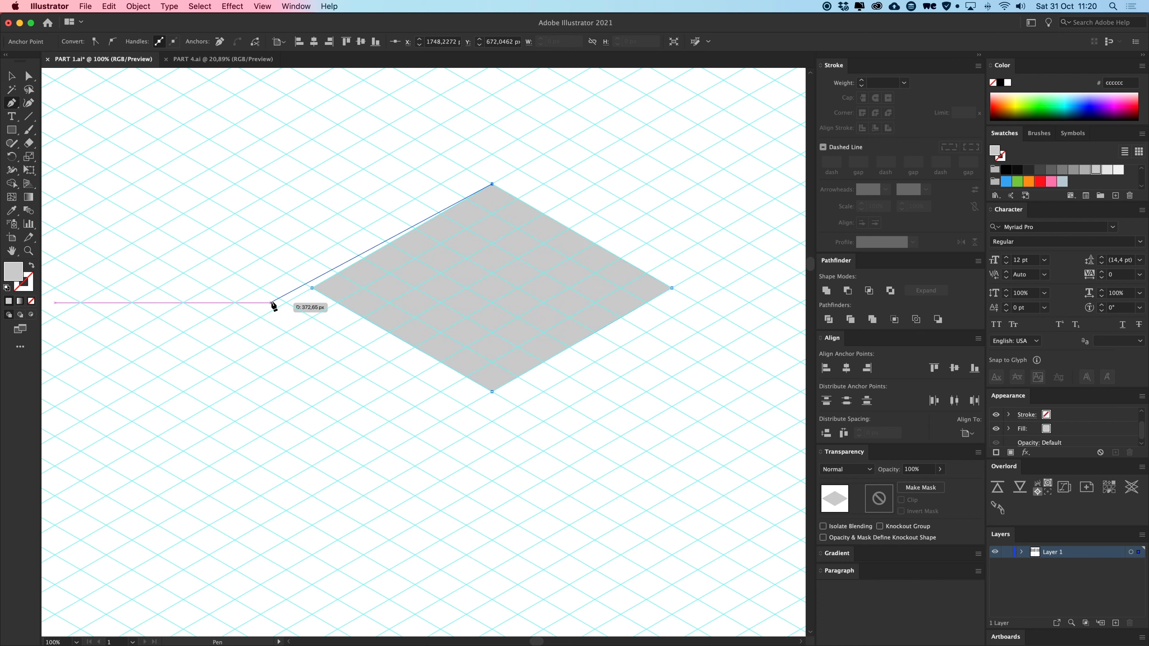
key("v")
left_click(316, 352)
left_click_drag(319, 356, 321, 318)
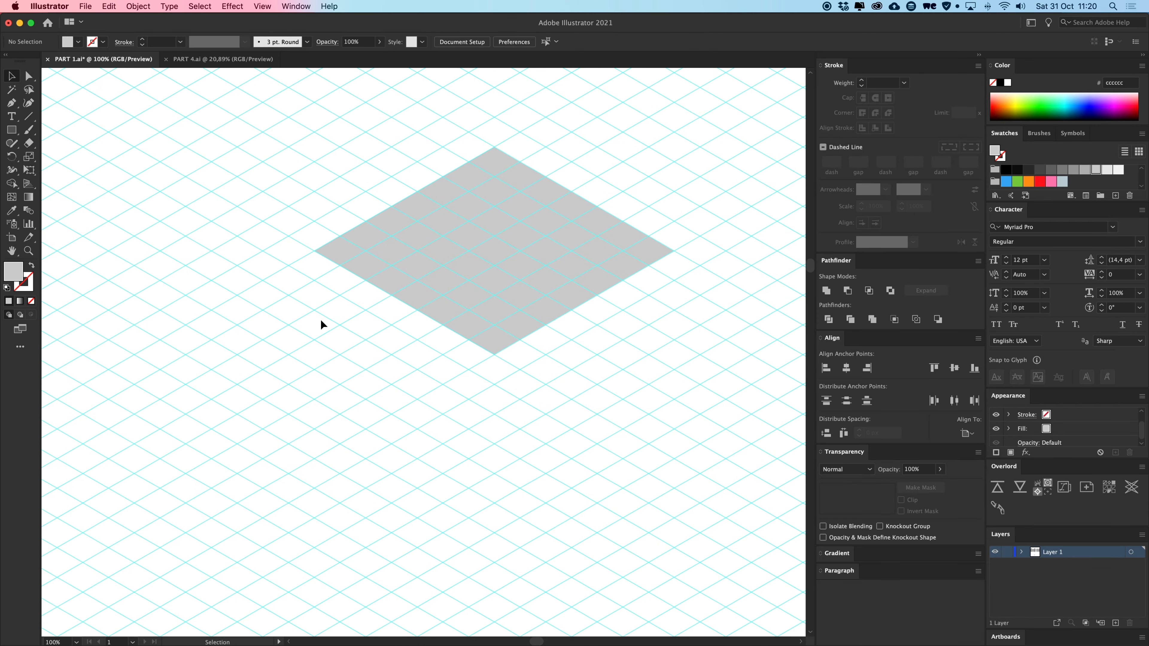
Draw the building's left wall with the Pen tool, about 267 × 1037 px, extending straight down from the roof's lower-left edge.
key("super+minus")
key("p")
left_click_drag(341, 361, 351, 295)
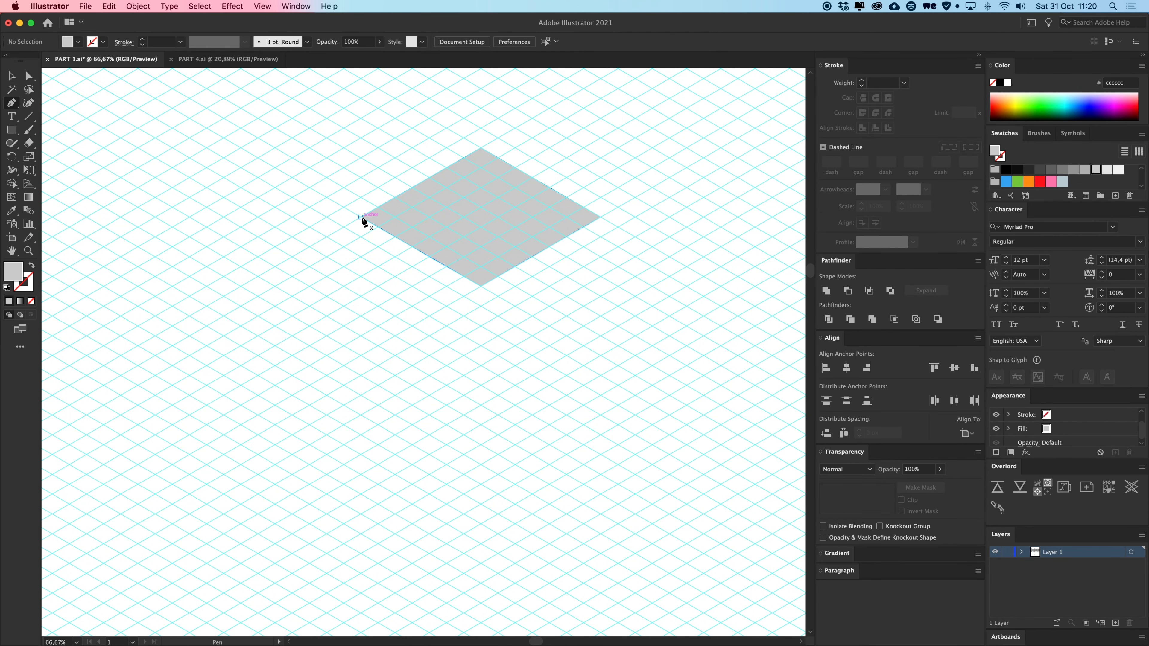
left_click(361, 218)
scroll(362, 221, "down", 4)
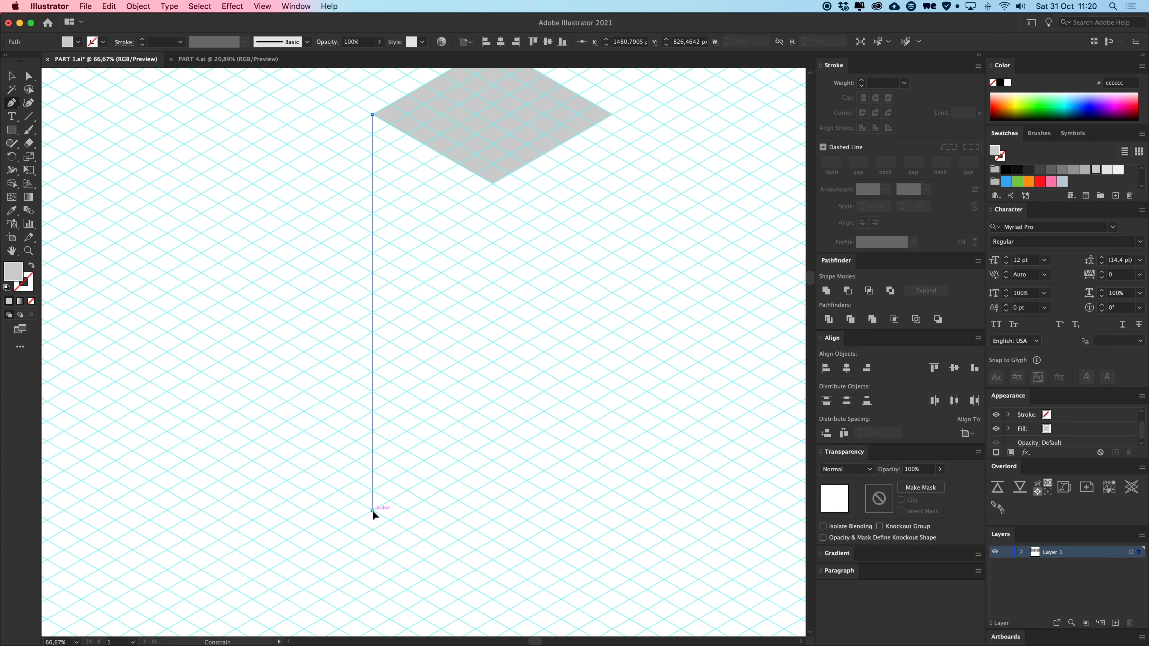
left_click(373, 511)
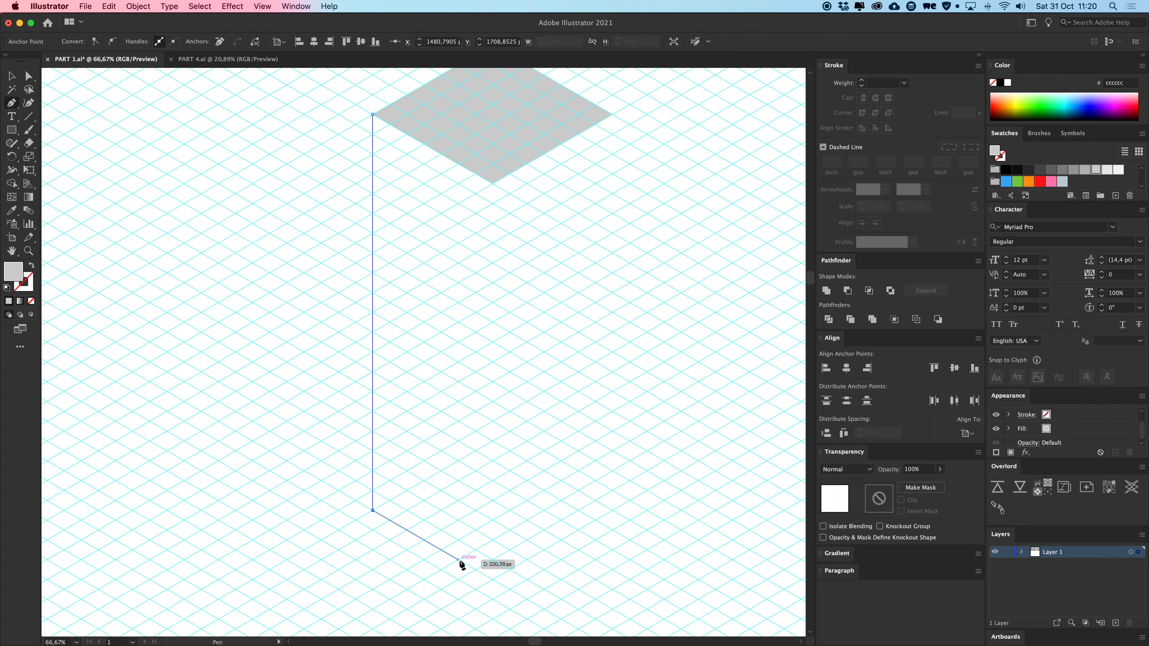
left_click(493, 580)
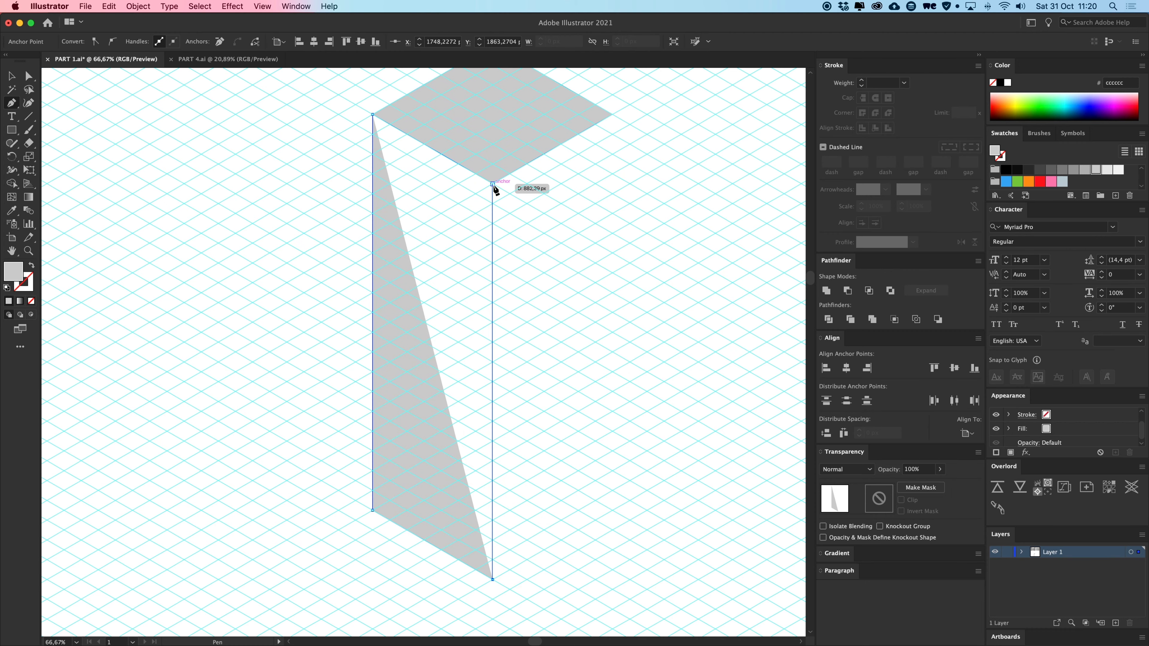
left_click(492, 184)
left_click(373, 115)
left_click_drag(574, 251, 528, 263)
key("v")
left_click(562, 261)
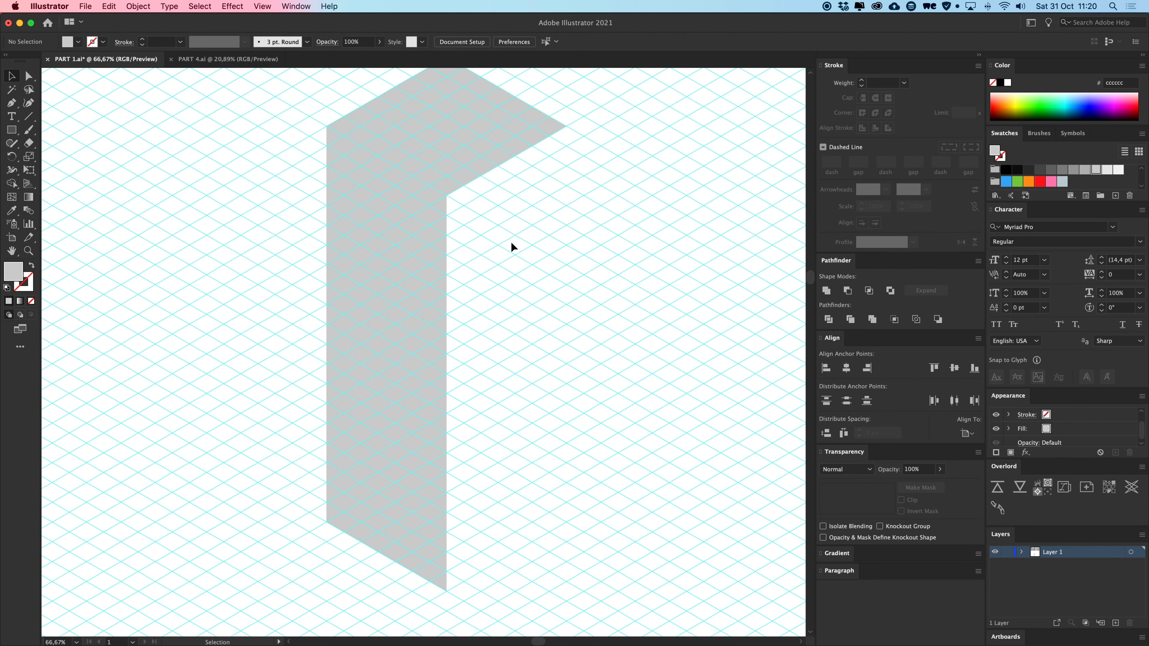
Draw the matching right wall, about 267 × 1037 px, between the roof's lower-right edge and the left wall's bottom corner.
left_click(447, 195)
left_click(566, 126)
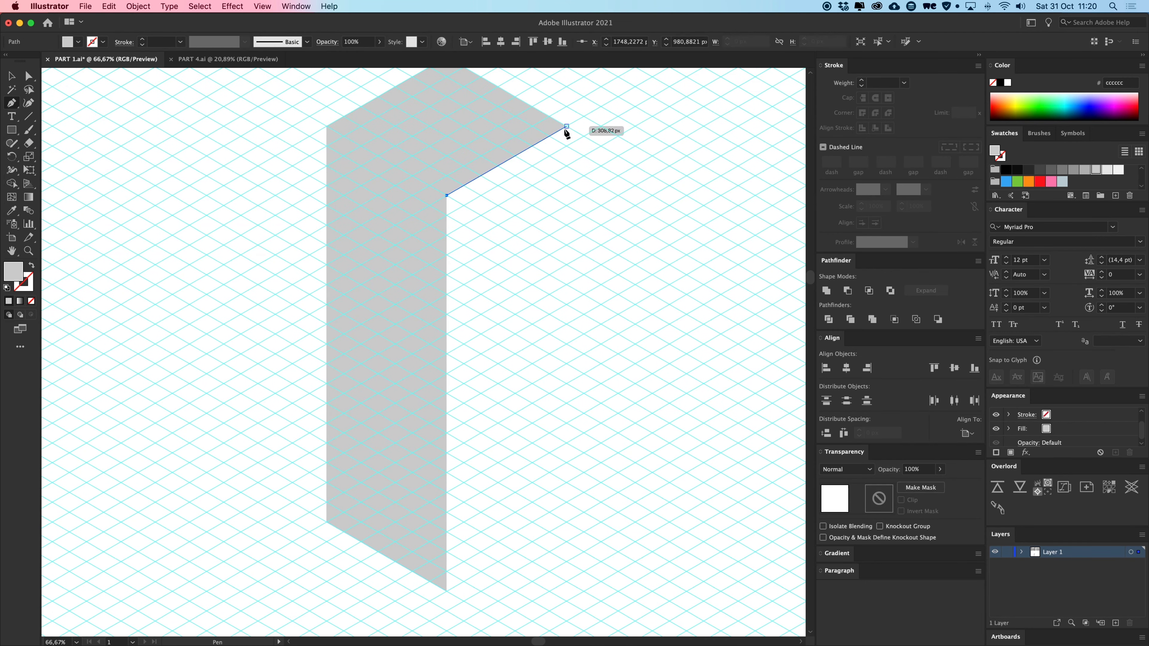
left_click(567, 522)
left_click(446, 591)
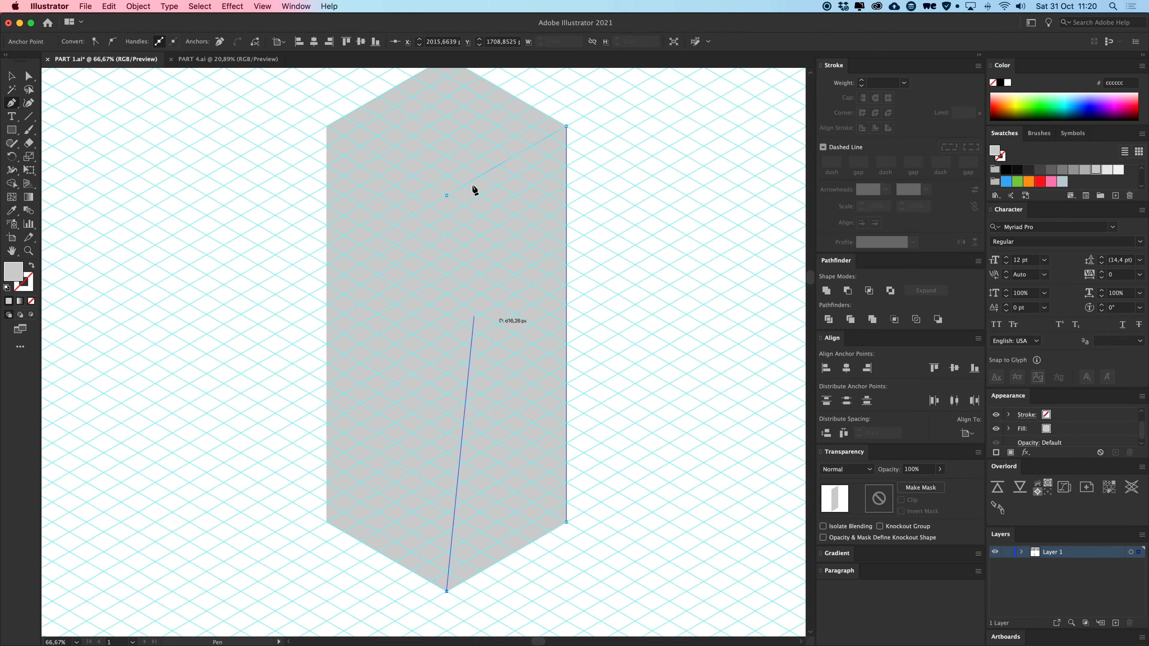
left_click(446, 195)
key("v")
left_click(667, 217)
key("super+minus")
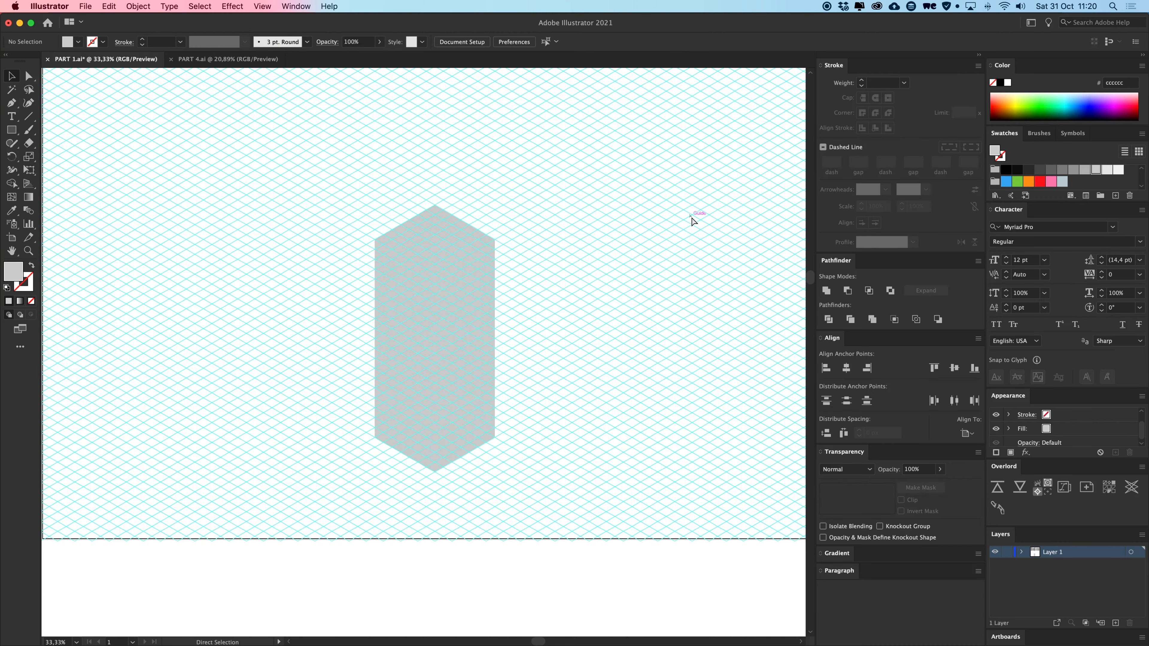
key("super+minus")
Recolour the new building's left and right walls with the Eyedropper, sampling the corresponding walls of the grey reference block above.
left_click(408, 355)
left_click_drag(469, 123, 505, 350)
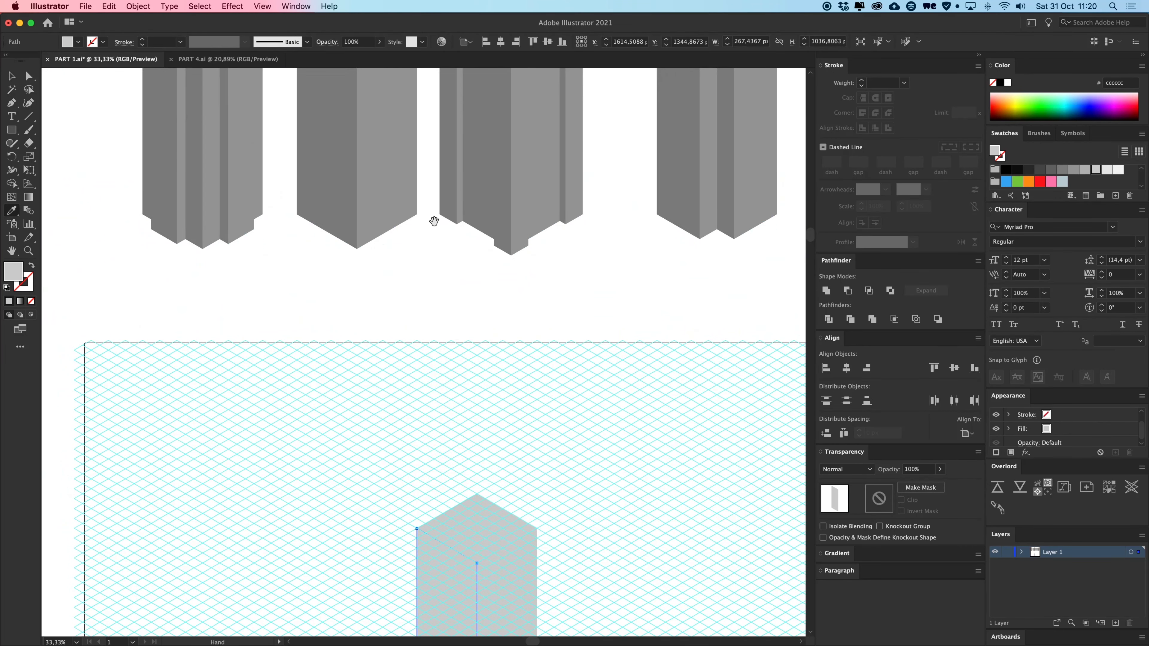
left_click_drag(432, 232, 436, 286)
left_click(328, 208)
left_click_drag(494, 382, 479, 218)
left_click(507, 469)
key("i")
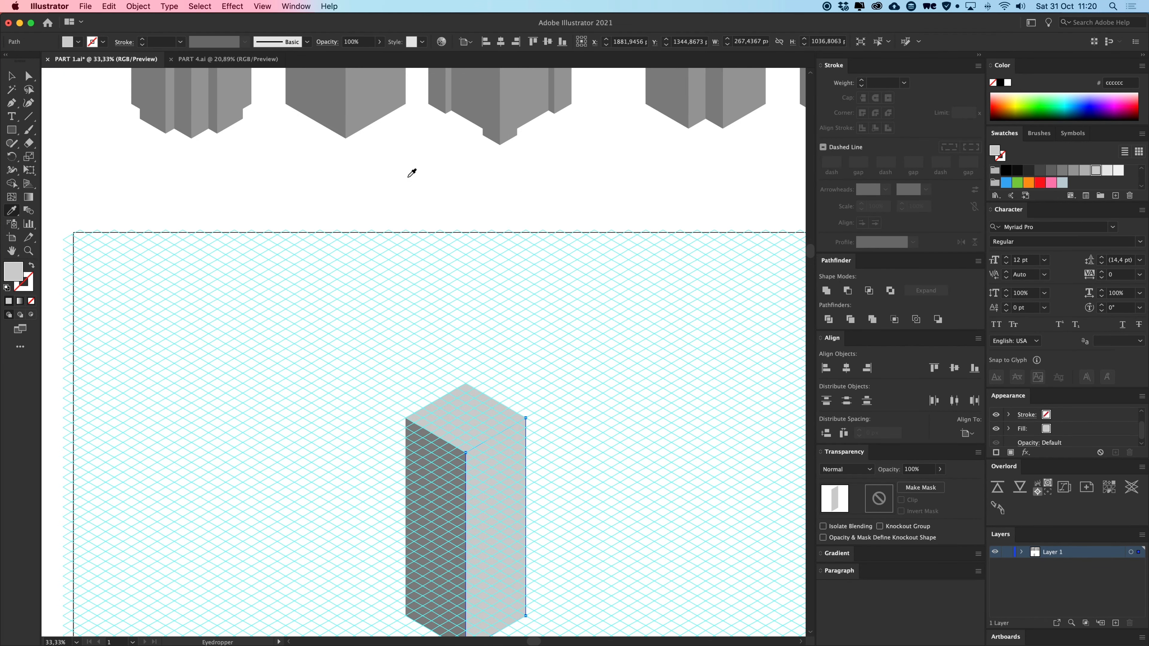
left_click(374, 107)
Recolour the roof rhombus to #b3b3b3 by sampling the reference block's roof with the Eyedropper.
left_click(467, 390, "super")
scroll(472, 230, "up", 6)
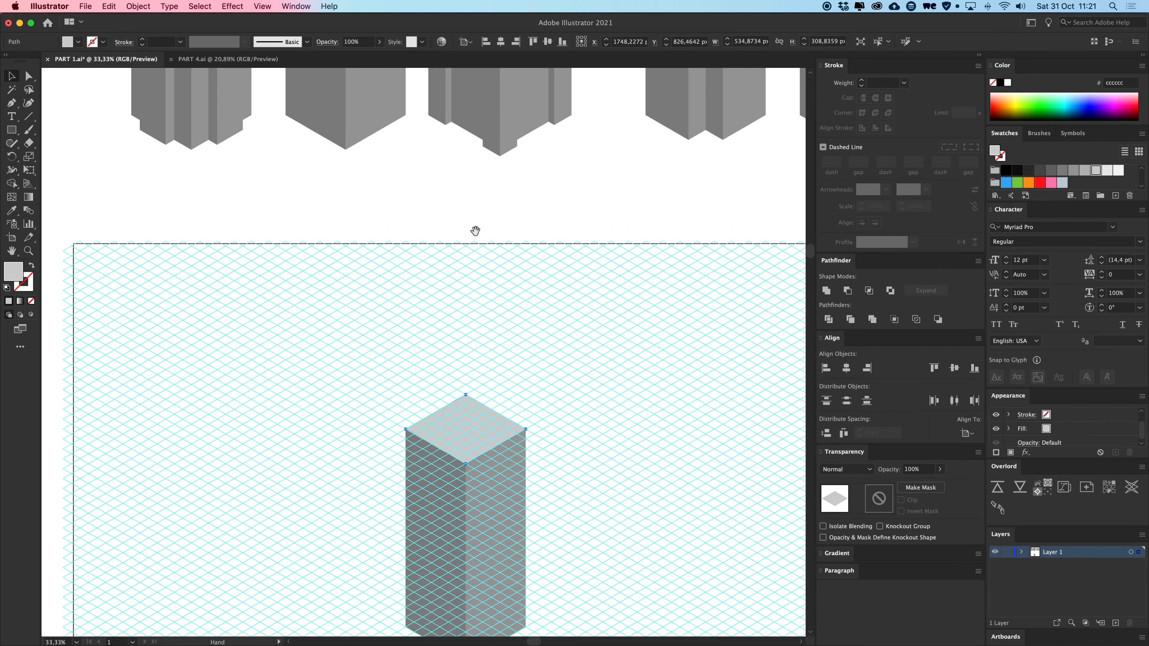
left_click(365, 114)
left_click(365, 114)
key("v")
left_click(557, 453)
Hide the guides and select all three faces of the new building.
left_click_drag(595, 521, 595, 323)
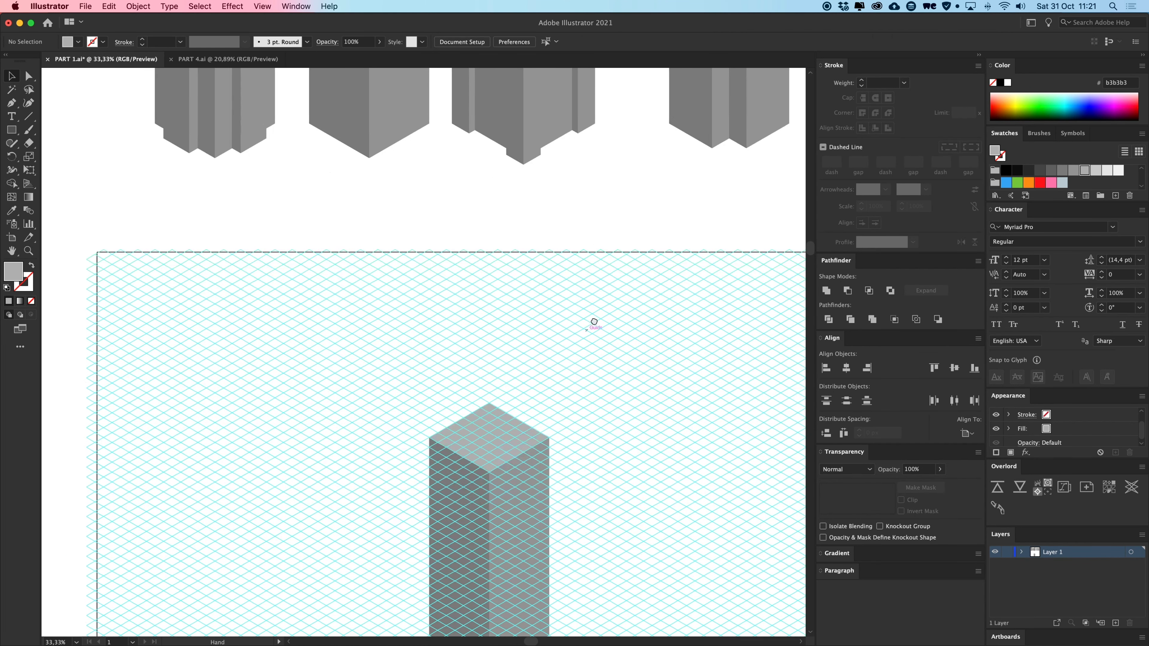
left_click_drag(617, 416, 600, 293)
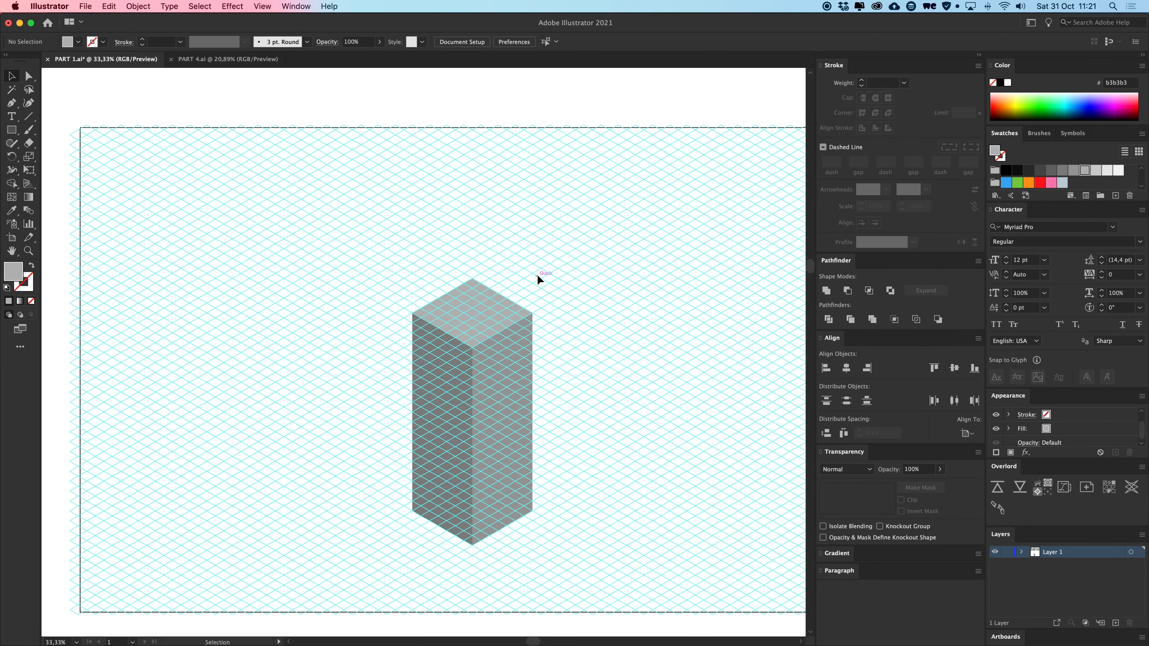
key("super+semicolon")
left_click_drag(538, 273, 502, 232)
left_click_drag(536, 213, 302, 329)
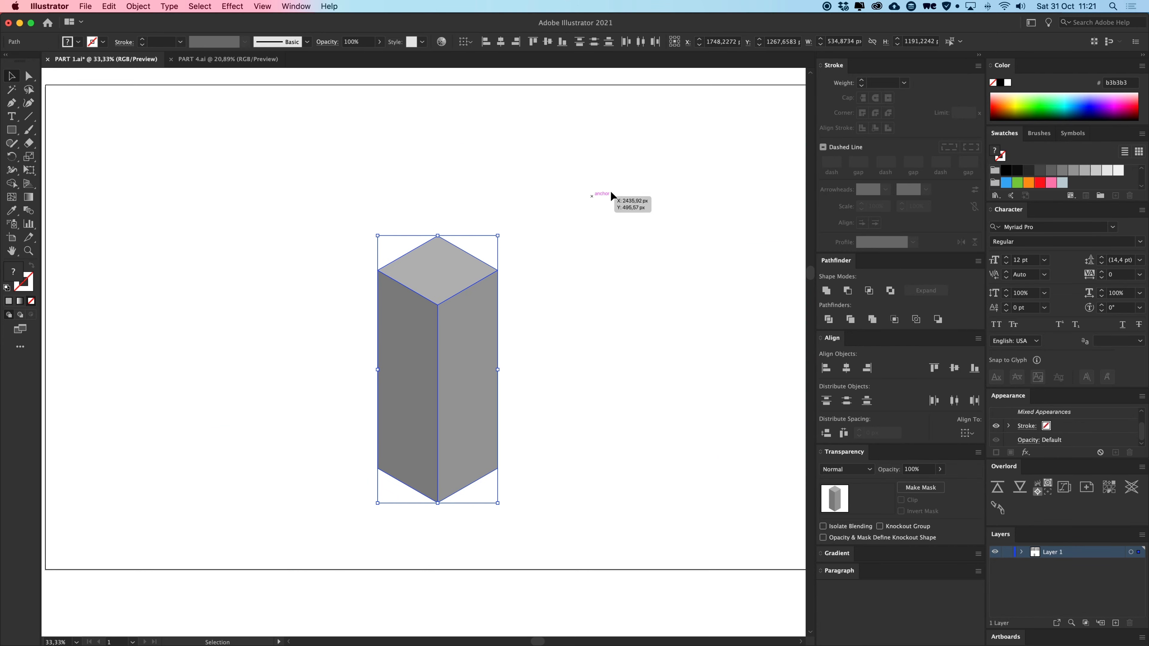
Switch to the PART 4 document and move the dark blue building with the recessed roof into the empty area above the city.
left_click(611, 192)
left_click(197, 56)
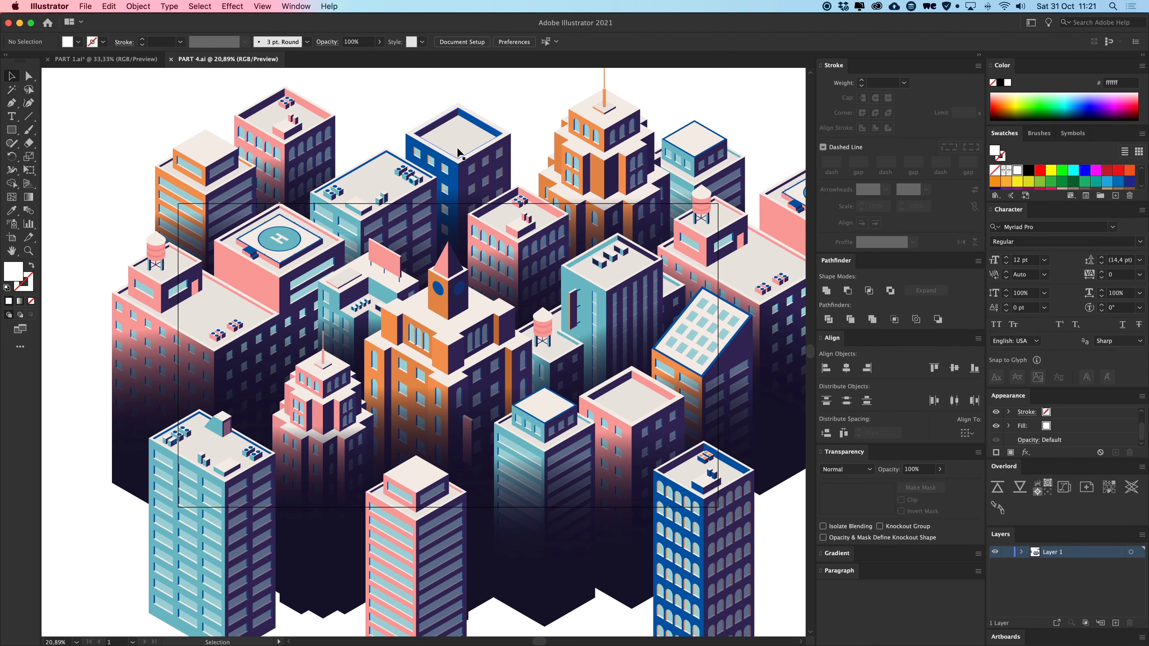
left_click_drag(472, 165, 652, 410)
left_click_drag(644, 386, 466, 302)
left_click(566, 306)
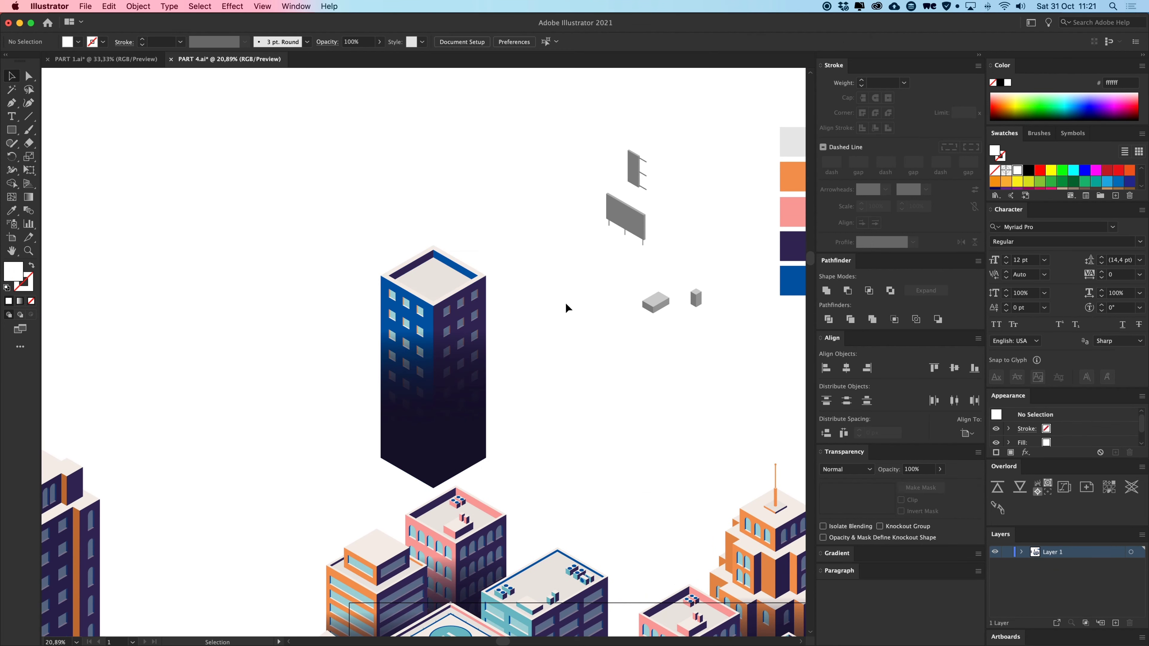
Undo the dark blue building's move in the PART 4 document.
left_click(135, 63)
left_click(244, 59)
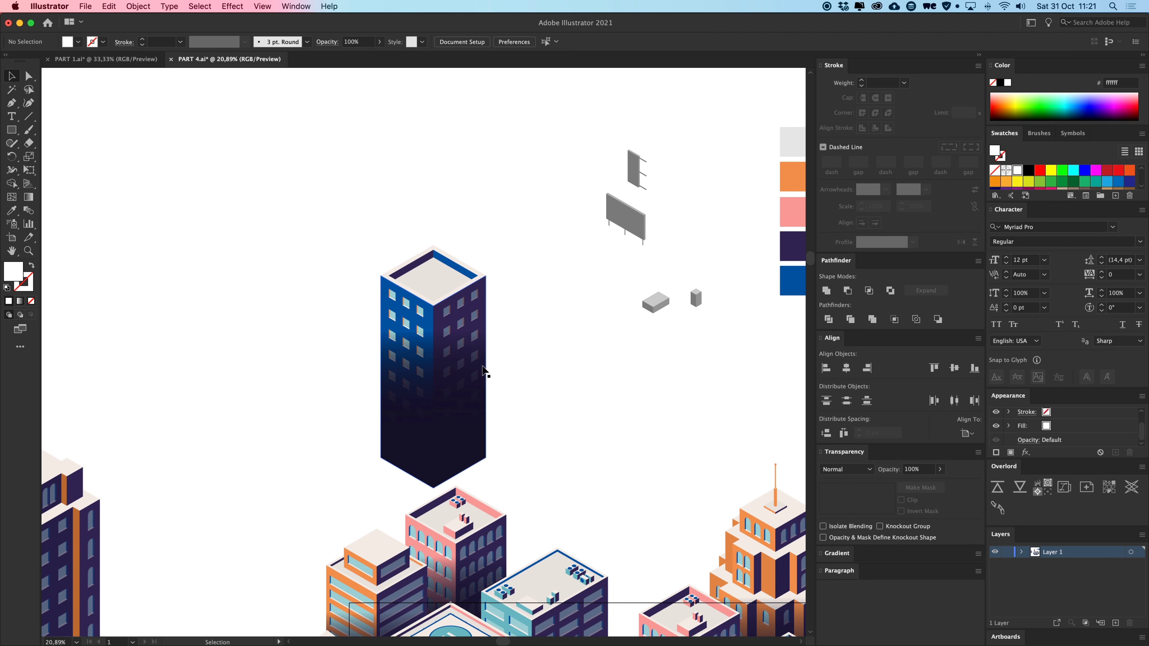
key("super+z")
left_click(392, 256)
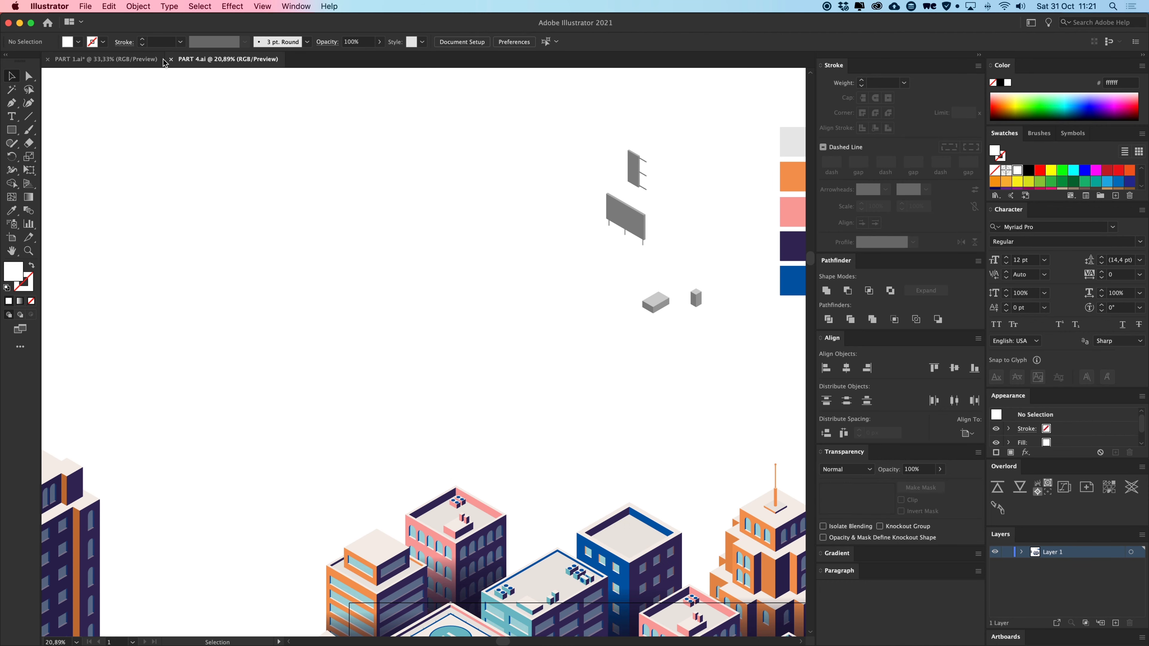
Return to the PART 1 document and isolate the main body group inside the grey reference tower with the pointed spire.
left_click(129, 59)
left_click_drag(508, 195, 519, 444)
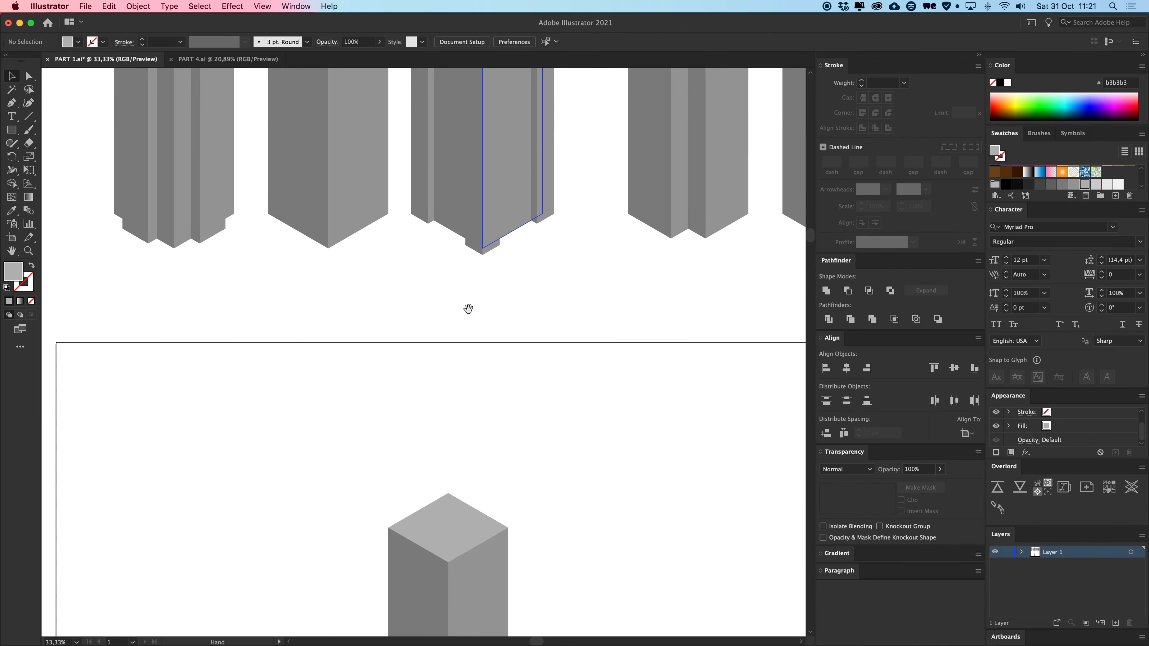
left_click_drag(460, 295, 485, 455)
left_click_drag(421, 323, 398, 393)
key("super+plus")
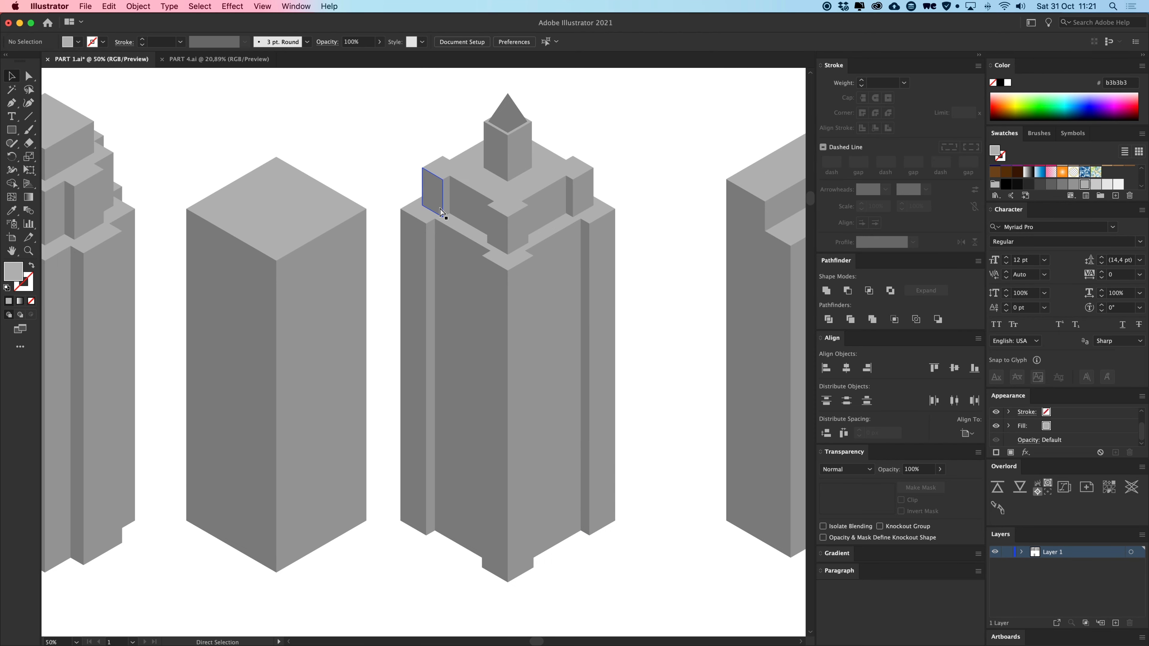
left_click_drag(438, 221, 471, 292)
double_click(494, 335)
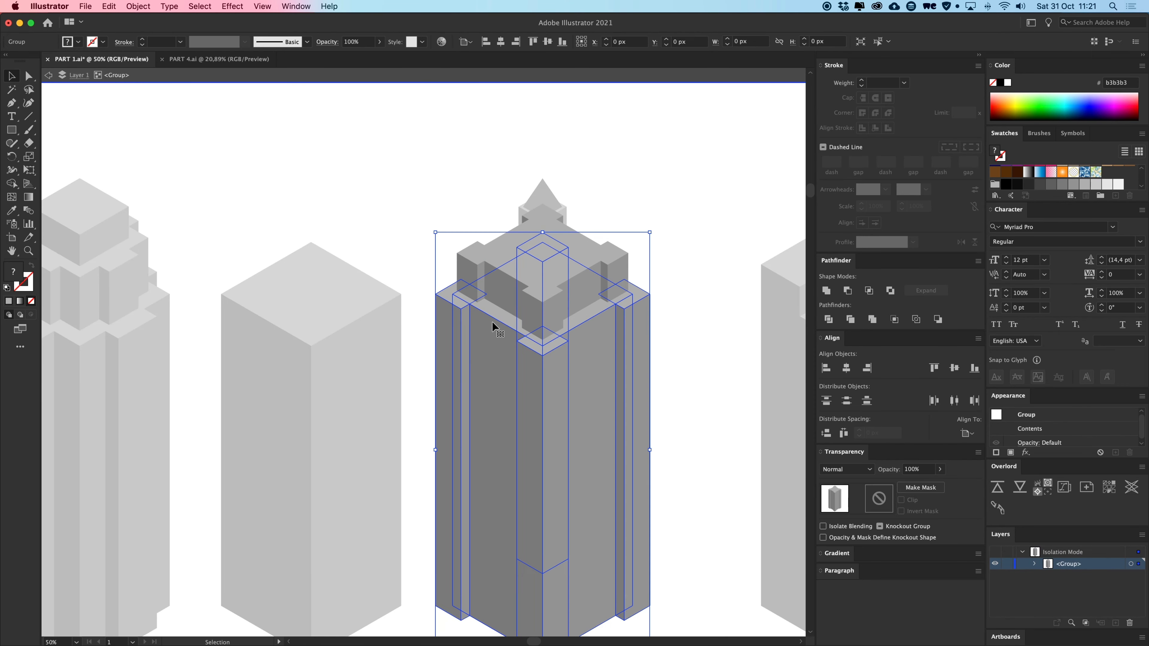
double_click(492, 333)
Try moving the spired tower's central block out of its group, undo it and leave isolation mode.
left_click_drag(588, 341, 515, 253)
key("super+z")
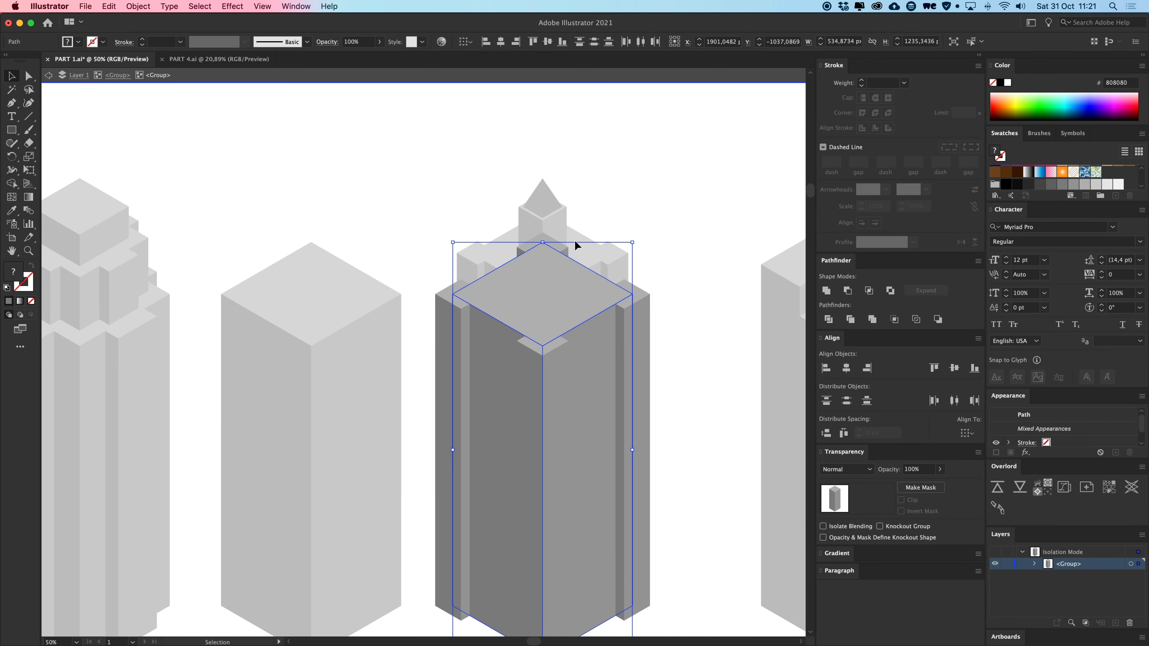
left_click(657, 222)
double_click(684, 207)
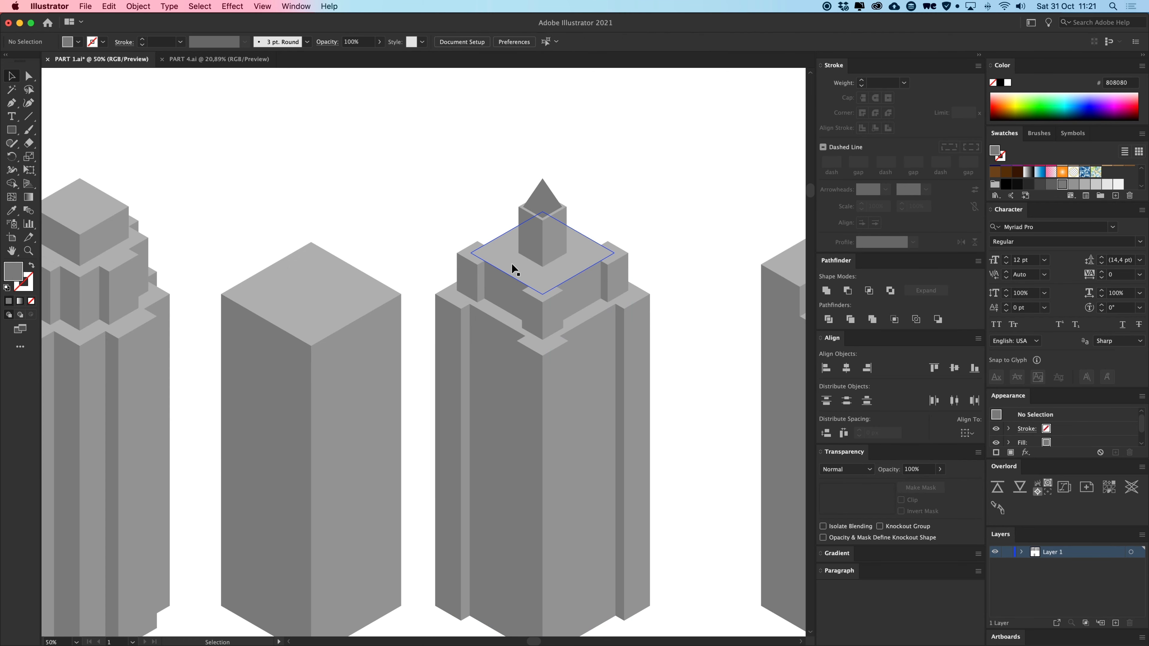
Examine the shapes of the grey reference buildings: stepped tower, plain block, corner cut-out block and slanted-roof block.
scroll(441, 300, "left", 5)
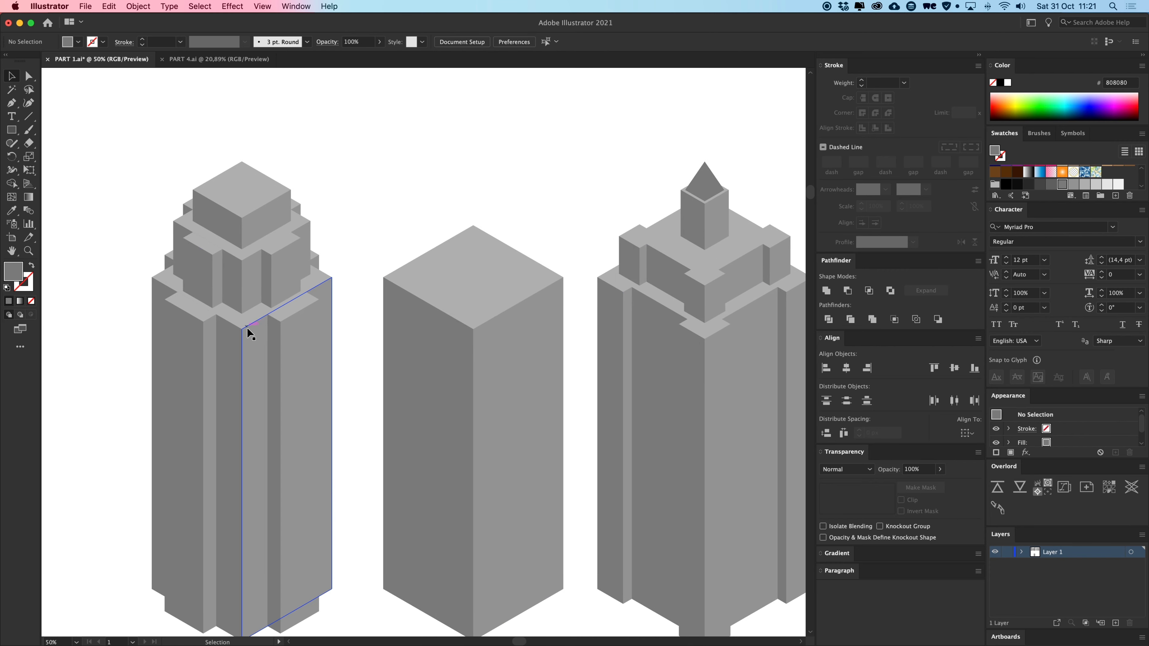
scroll(269, 334, "right", 15)
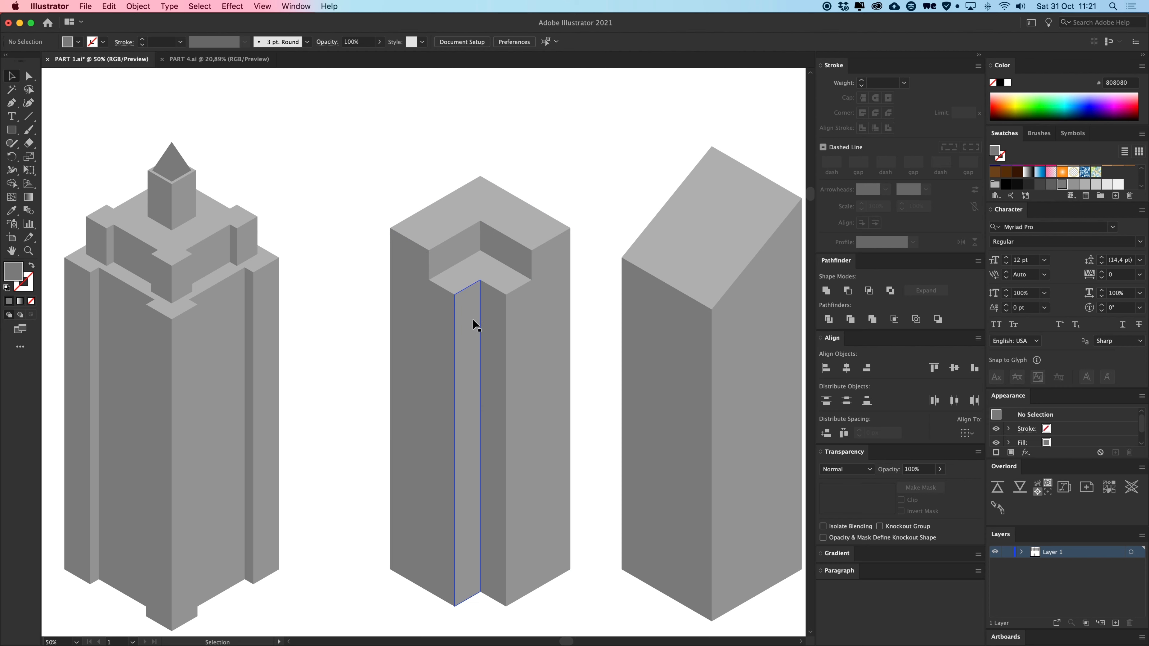
scroll(483, 342, "right", 3)
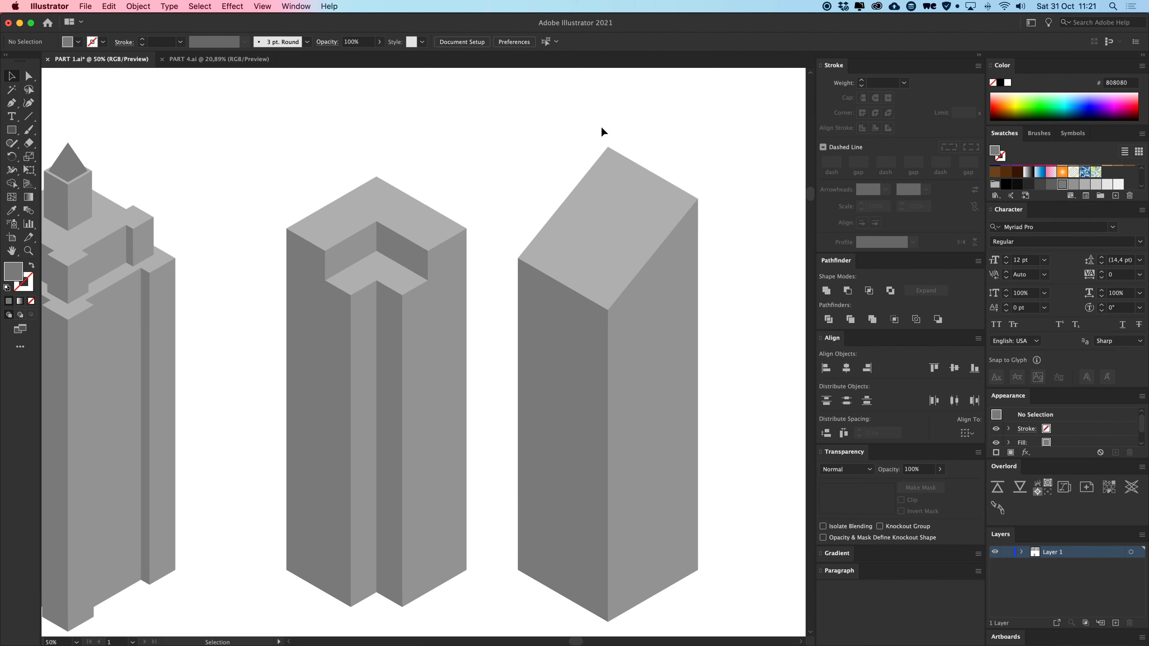
left_click_drag(299, 469, 549, 242)
key("super+minus")
key("super+minus")
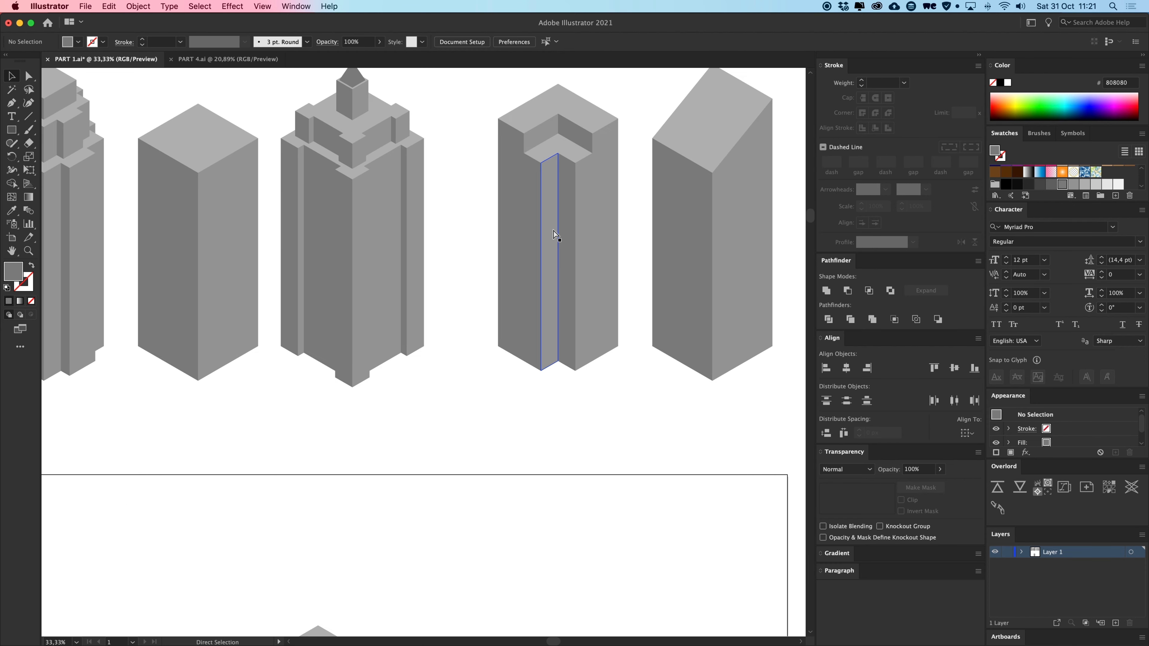
Show the guide grid and group the three faces of the new building on the artboard.
left_click_drag(508, 437, 548, 267)
key("super+semicolon")
key("super+equal")
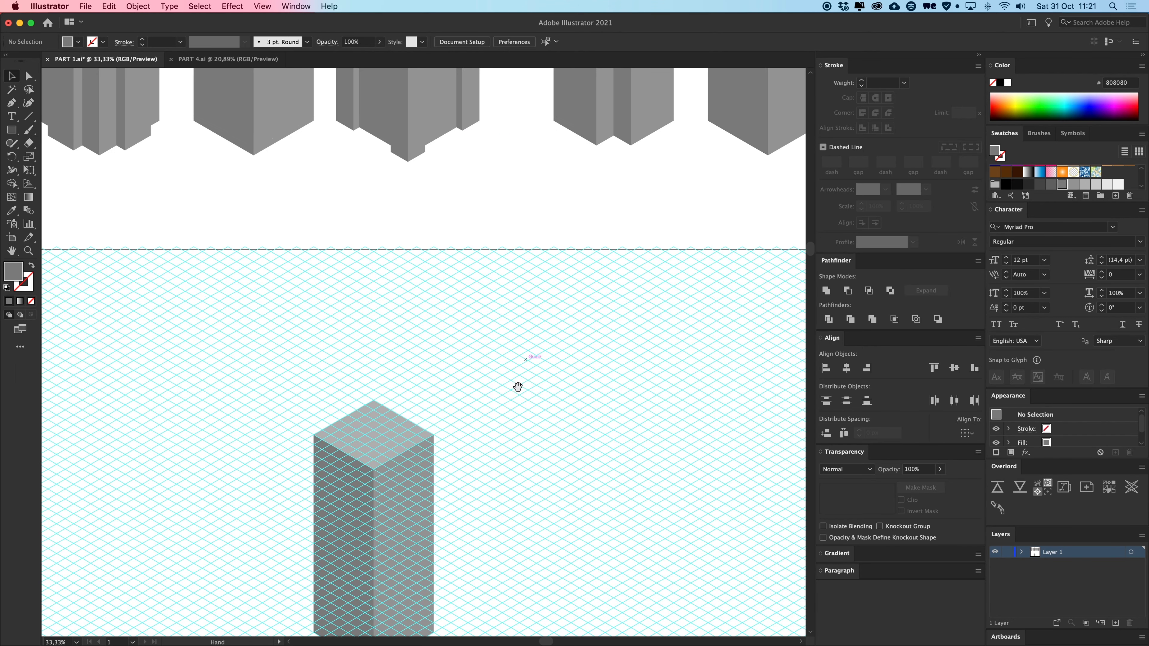
left_click_drag(517, 388, 475, 276)
left_click_drag(466, 276, 216, 413)
left_click(293, 412)
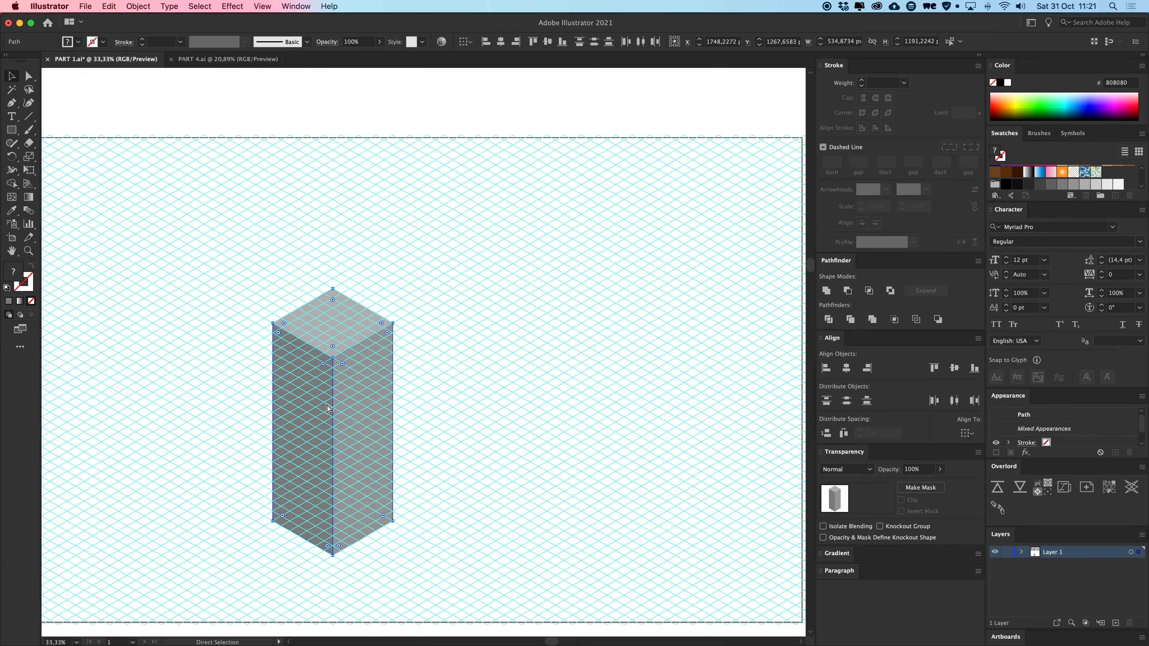
key("super+g")
Test-move the grouped building and undo the move.
left_click(534, 399)
left_click_drag(331, 408, 353, 304)
key("super+z")
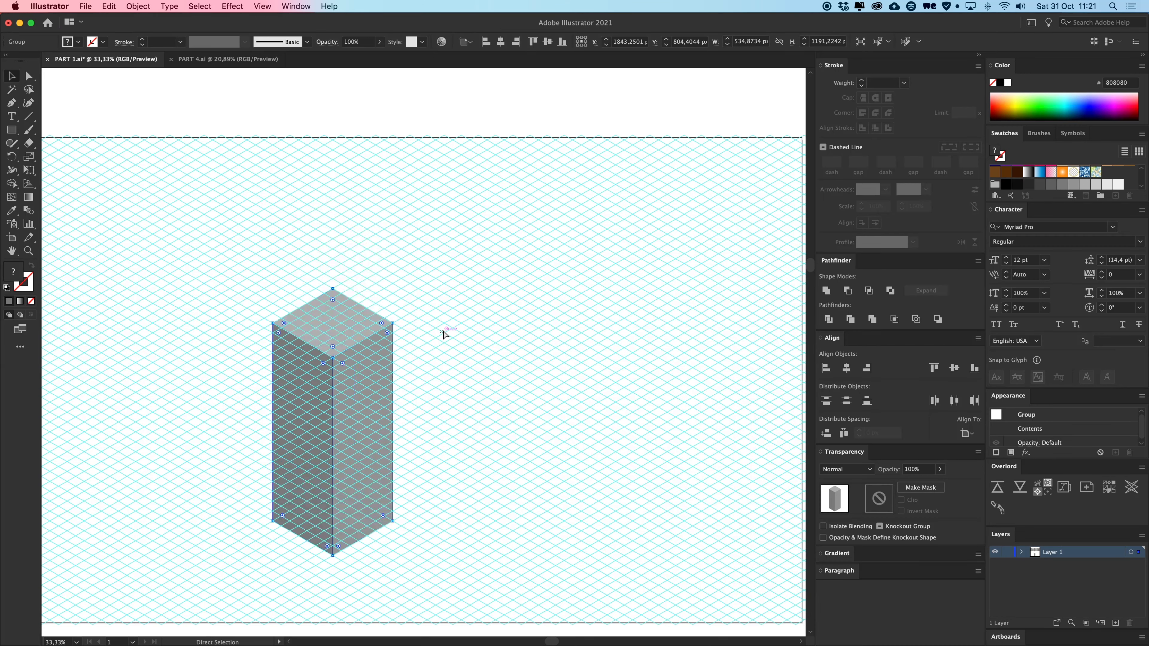
left_click(443, 332)
Duplicate the grouped building to its right at the same height and widen the gap between the two.
key("super+equal")
left_click_drag(443, 332, 416, 307)
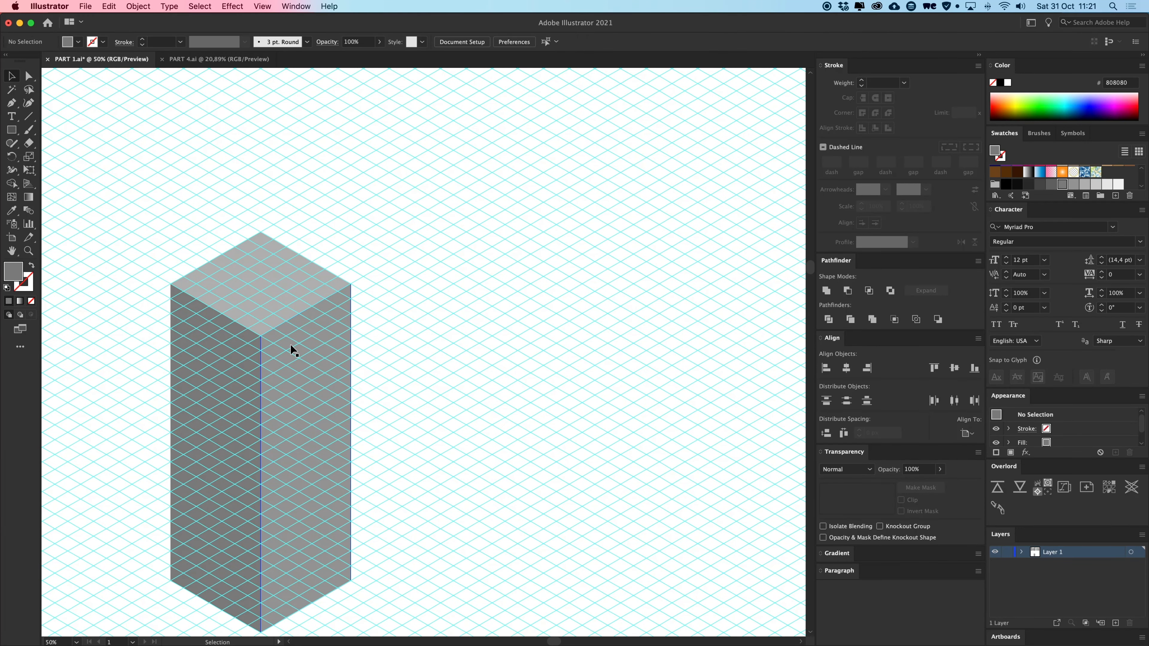
left_click_drag(286, 355, 518, 367)
left_click(704, 366)
left_click_drag(679, 357, 538, 359)
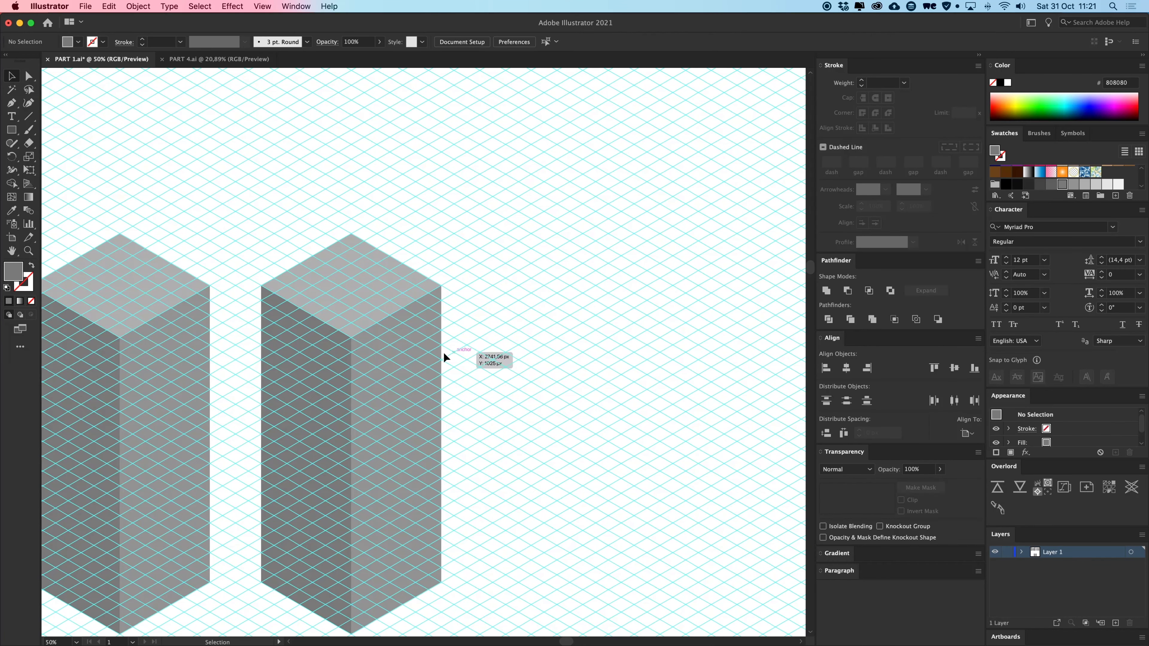
left_click_drag(416, 361, 459, 358)
Add two more copies of the building to the row, one at the far right and one at the far left.
scroll(458, 357, "right", 5)
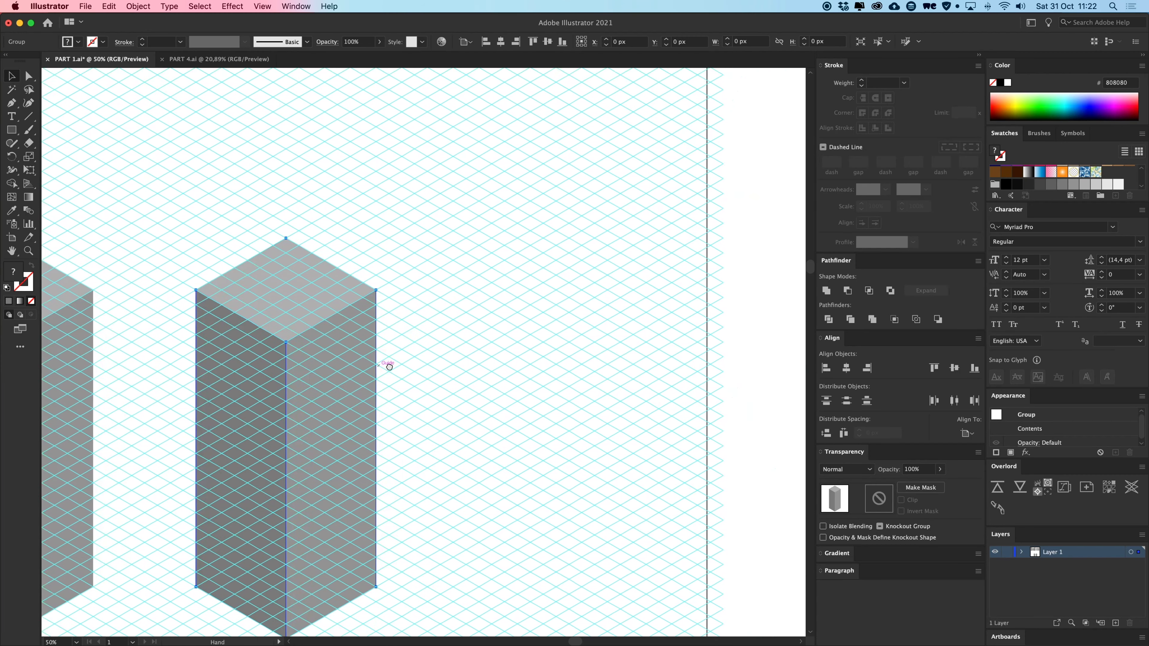
left_click_drag(329, 377, 568, 377)
left_click_drag(312, 365, 871, 349)
left_click_drag(516, 368, 126, 364)
left_click(321, 294)
Shift the leftmost building closer to the artboard's left edge and duplicate it into the gap before the original building.
key("super+minus")
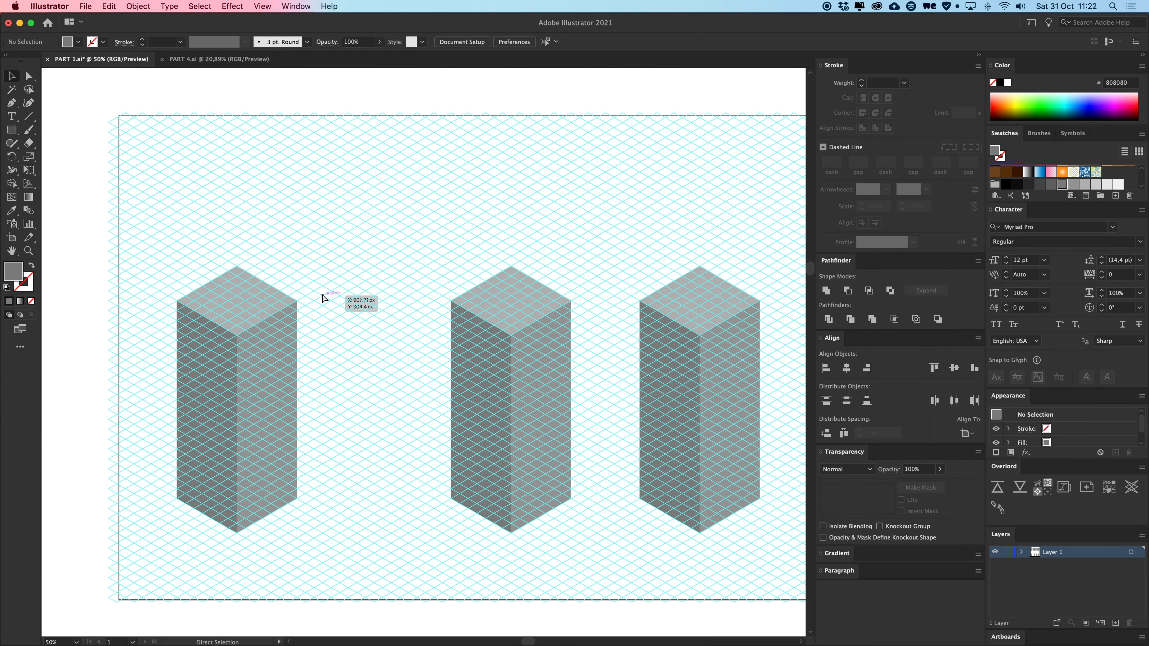
key("super+minus")
key("super+minus")
mouse_move(437, 236)
left_mouse_down()
mouse_move(390, 382)
mouse_move(454, 232)
left_mouse_up()
key("super+plus")
key("super+plus")
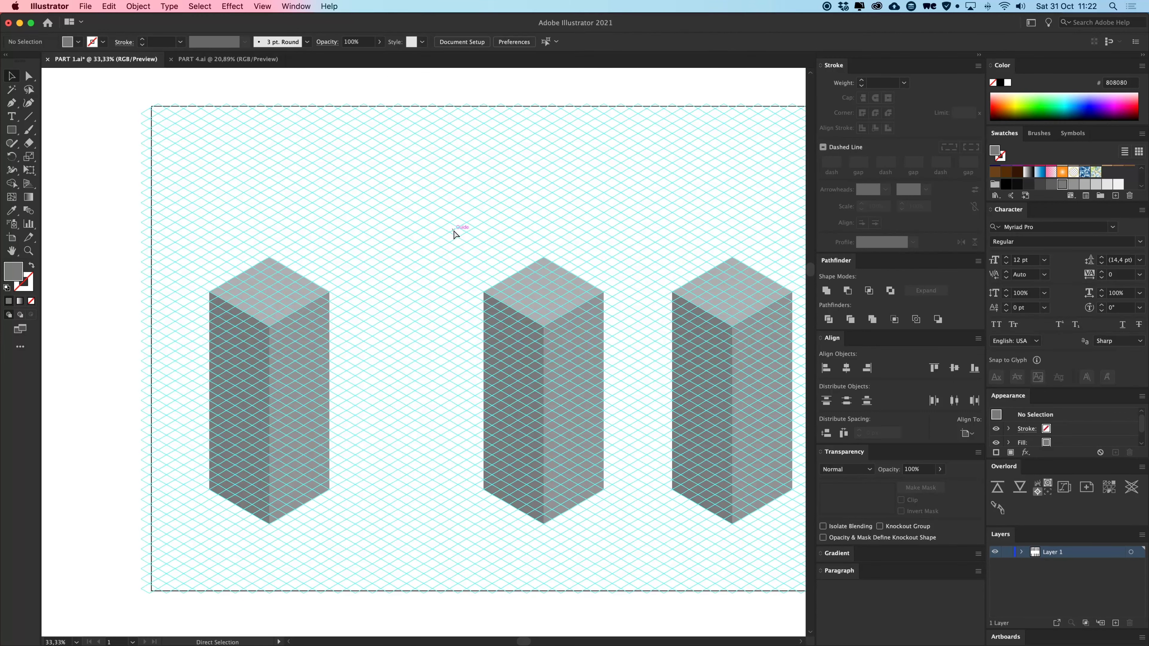
left_click_drag(440, 291, 539, 293)
key("super+plus")
left_click_drag(335, 355, 534, 360)
left_click(624, 163)
key("super+minus")
scroll(283, 312, "right", 2)
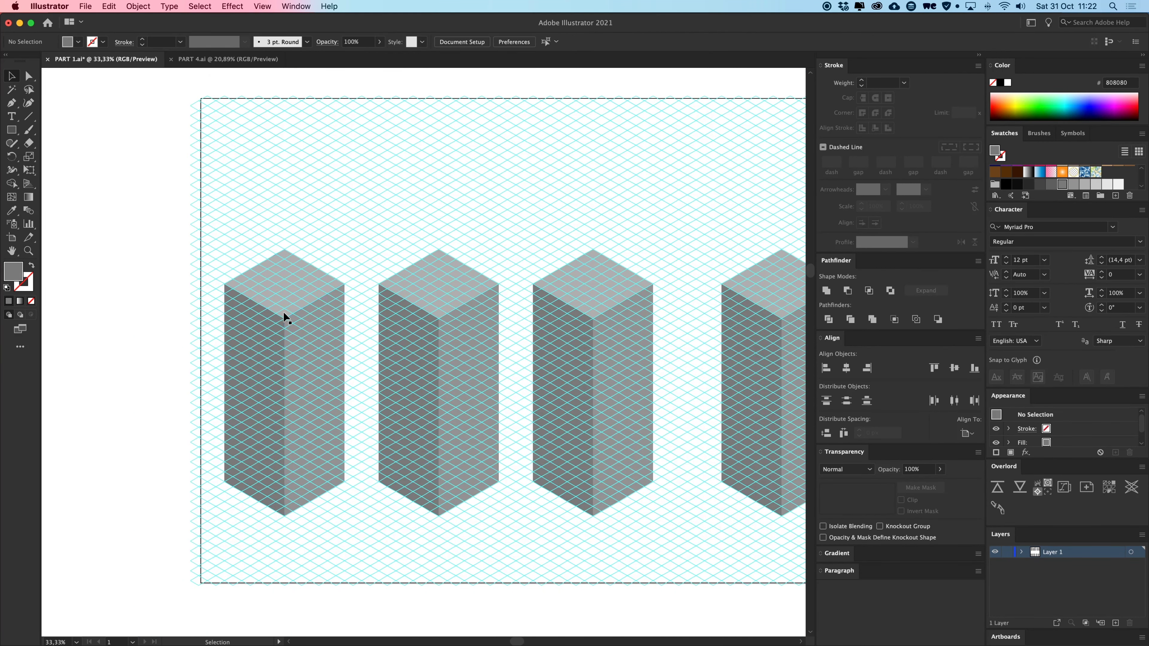
Raise the back and right roof corners of the second building from the left by about 176 px to form a slanted roof.
left_click(292, 310)
key("super+shift+a")
left_click_drag(292, 281, 291, 284)
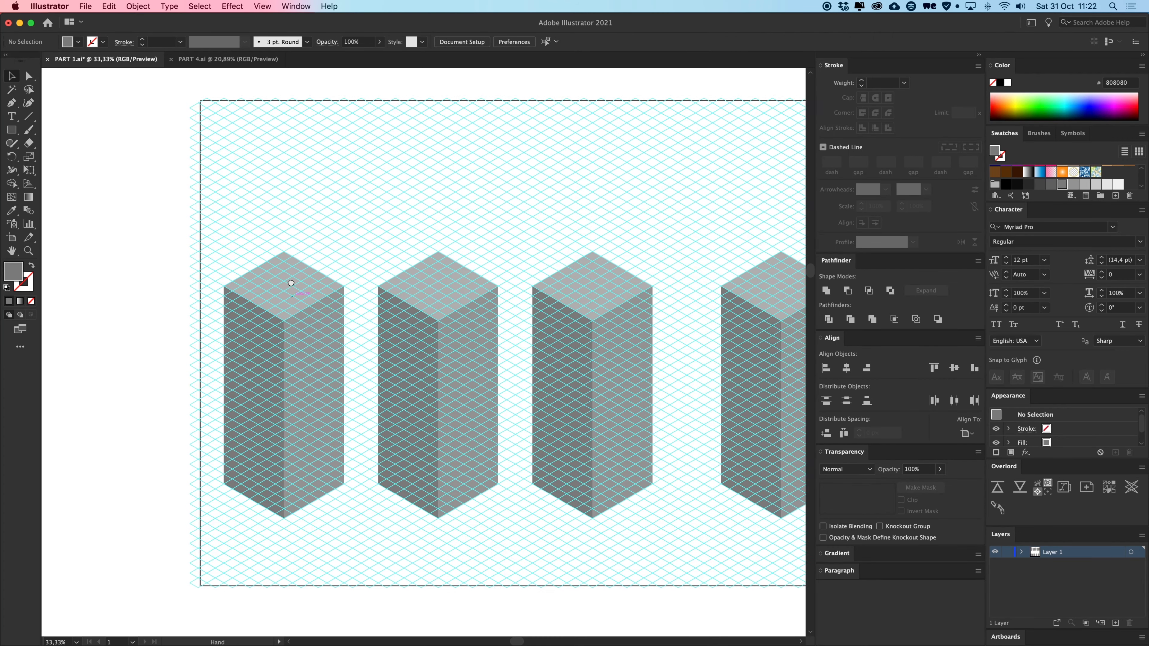
scroll(367, 274, "up", 2)
key("super+equal")
key("super+equal")
left_click_drag(413, 263, 401, 321)
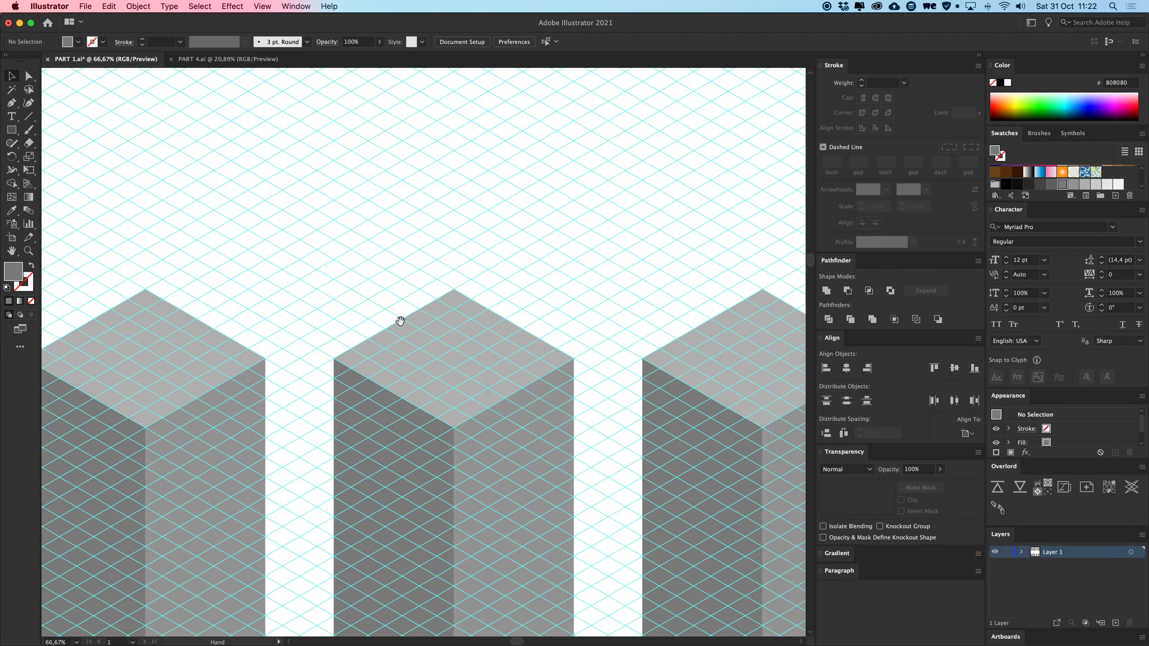
left_click_drag(489, 307, 490, 308)
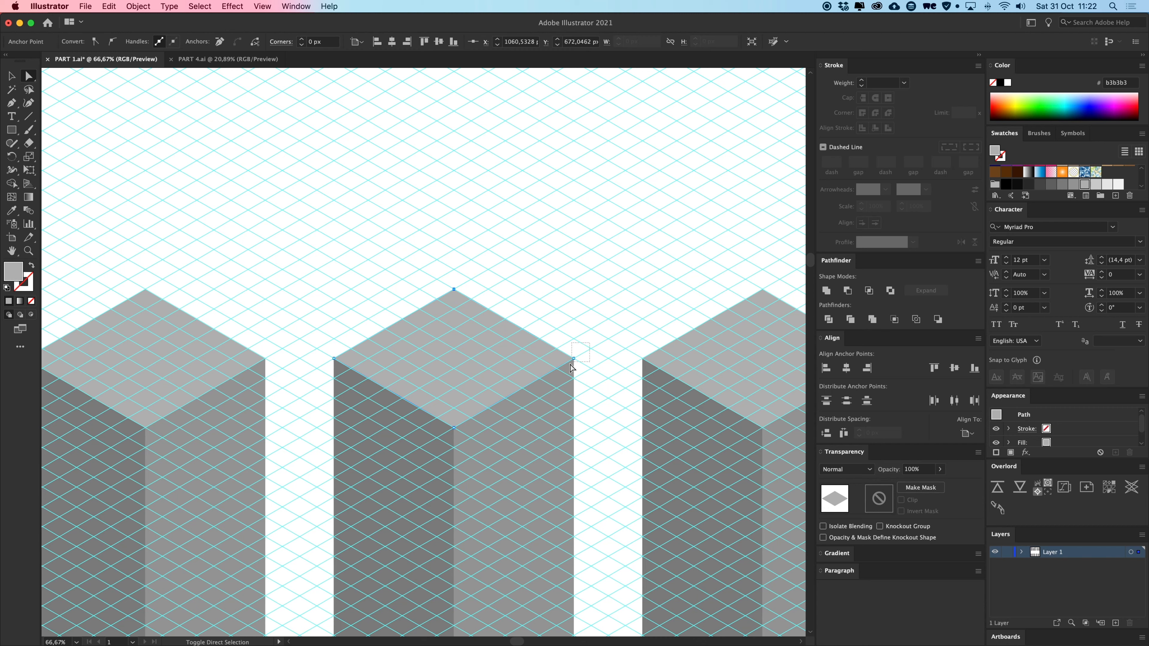
left_click_drag(570, 364, 572, 365)
key("super+shift+a")
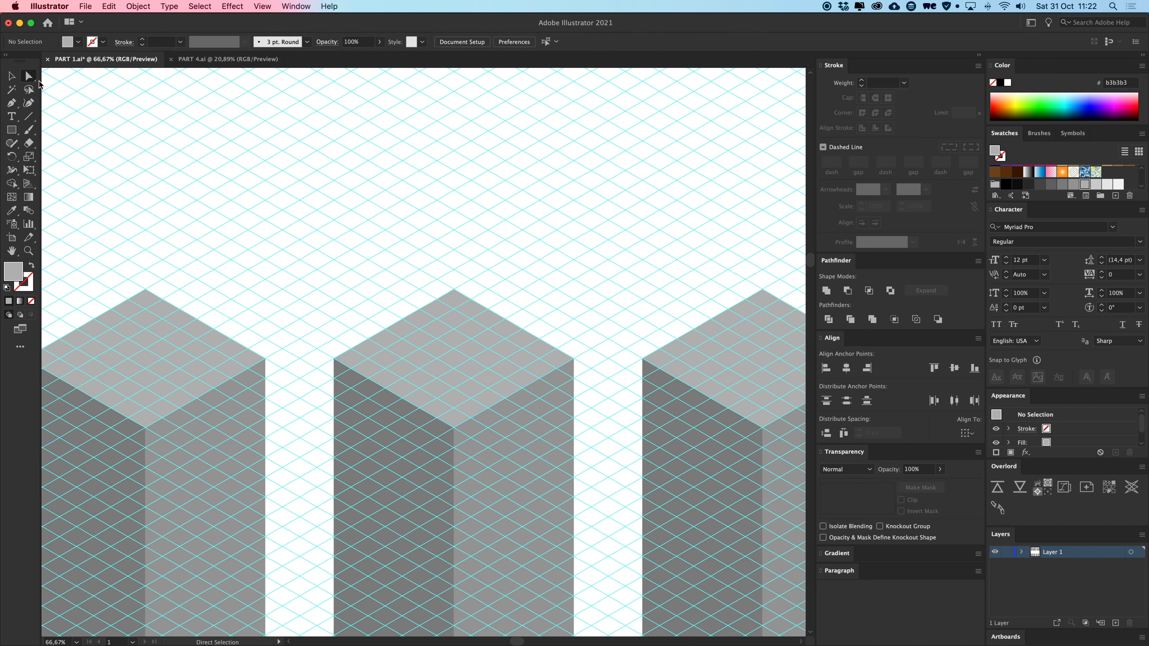
left_click_drag(565, 374, 565, 374)
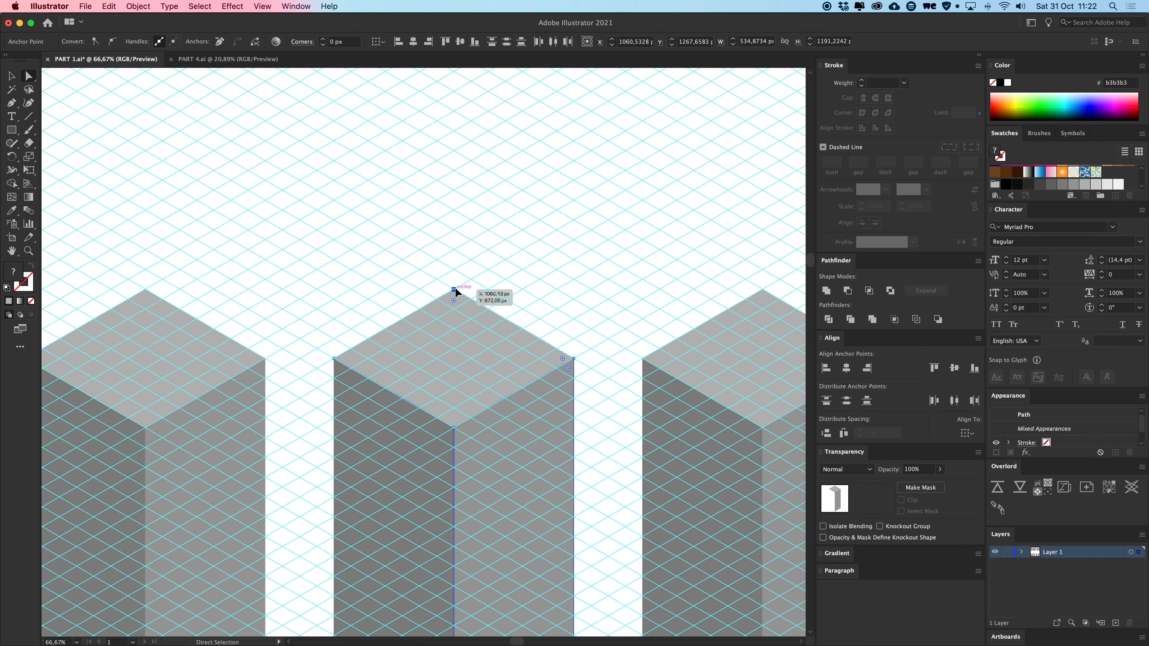
left_click_drag(455, 290, 456, 211)
left_click(649, 227)
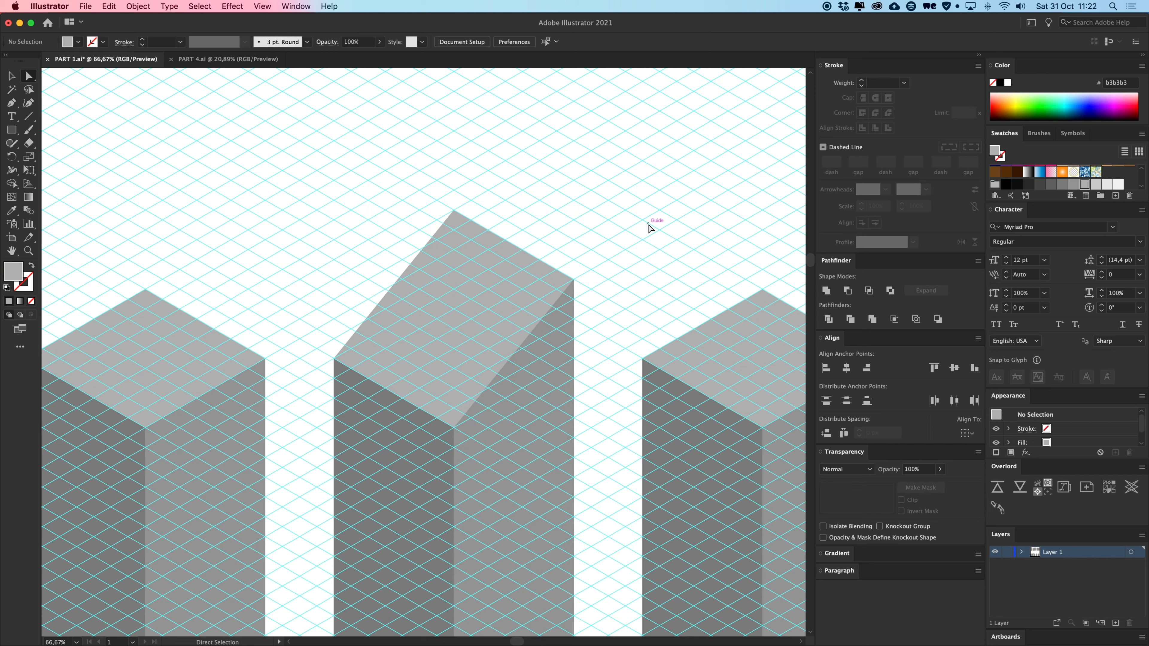
Test-move the slanted-roof building twice, undoing each move.
key("v")
left_click_drag(454, 312, 391, 301)
key("super+z")
left_click(684, 259)
left_click_drag(664, 259, 654, 260)
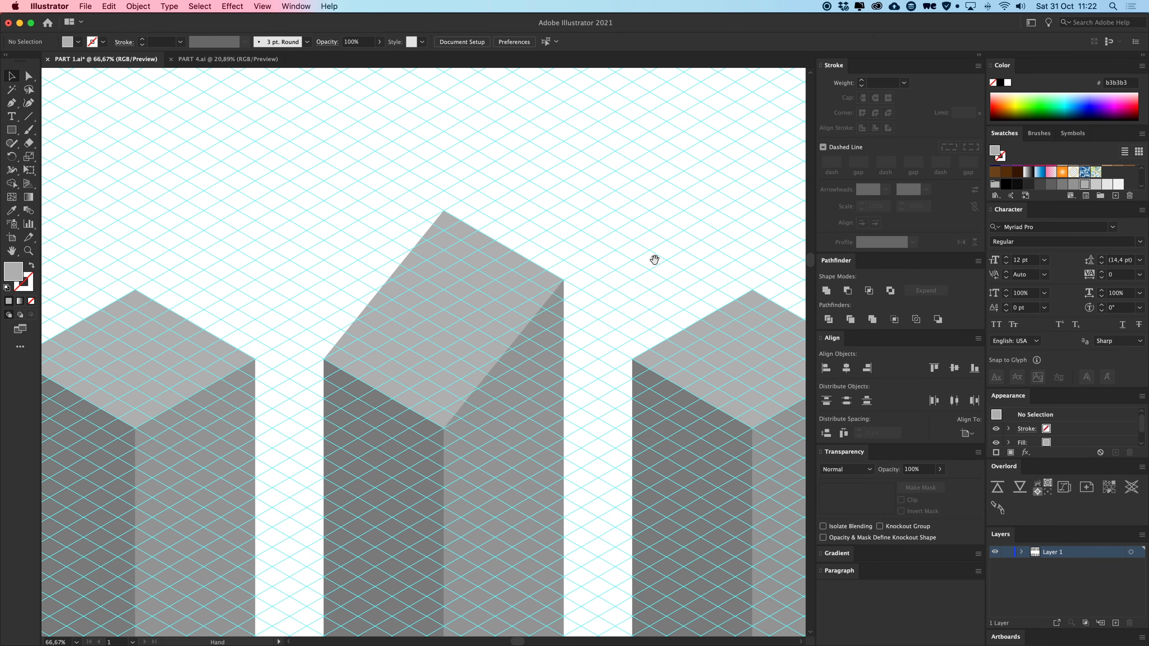
scroll(530, 308, "right", 6)
left_click(430, 291)
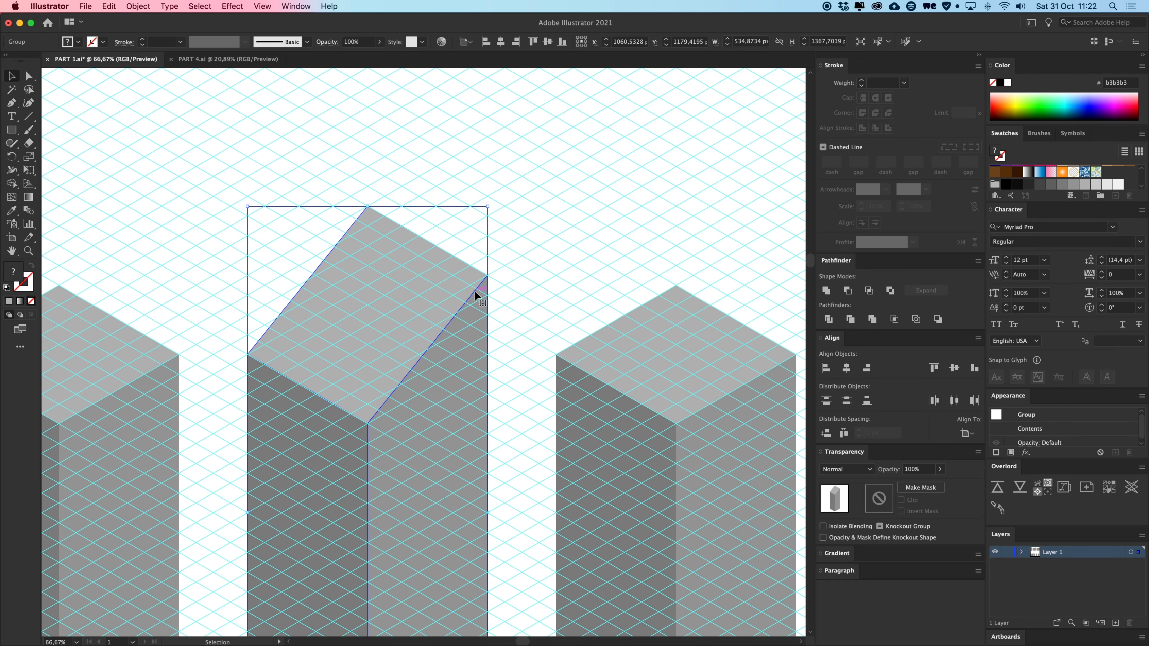
left_click(499, 218)
left_click_drag(421, 295, 559, 215)
key("super+z")
left_click(481, 246)
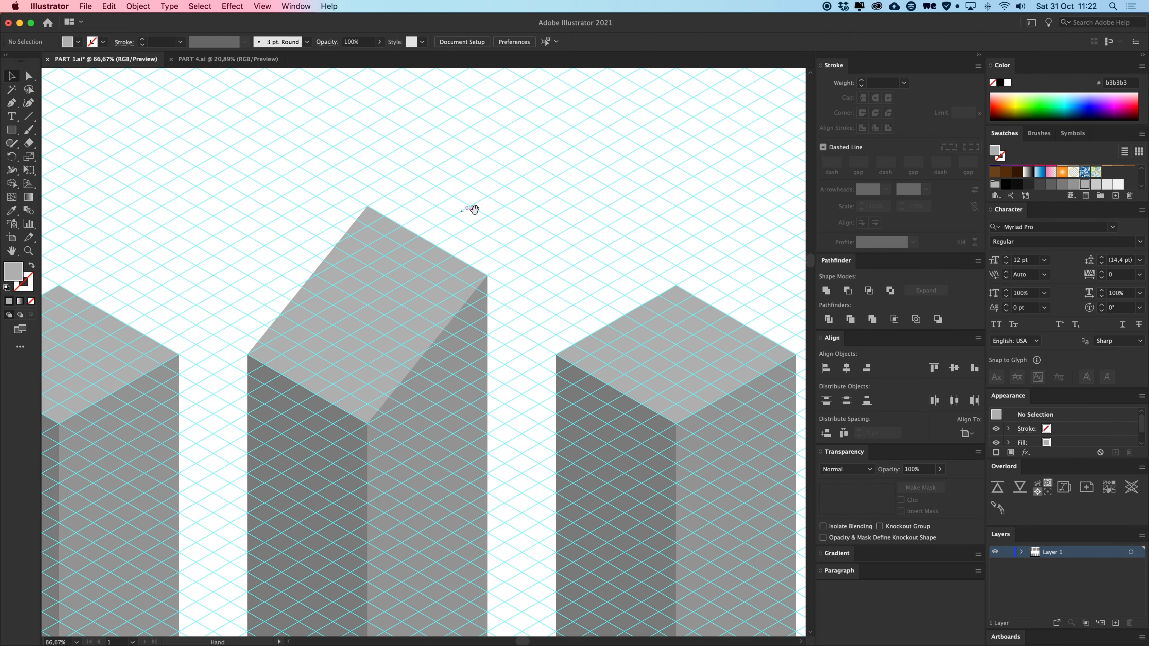
Examine the grey reference building with the corner cut-out up close, selecting its group to see its outlines.
left_click_drag(474, 209, 393, 238)
key("super+minus")
left_click_drag(572, 197, 526, 549)
left_click_drag(481, 374, 470, 572)
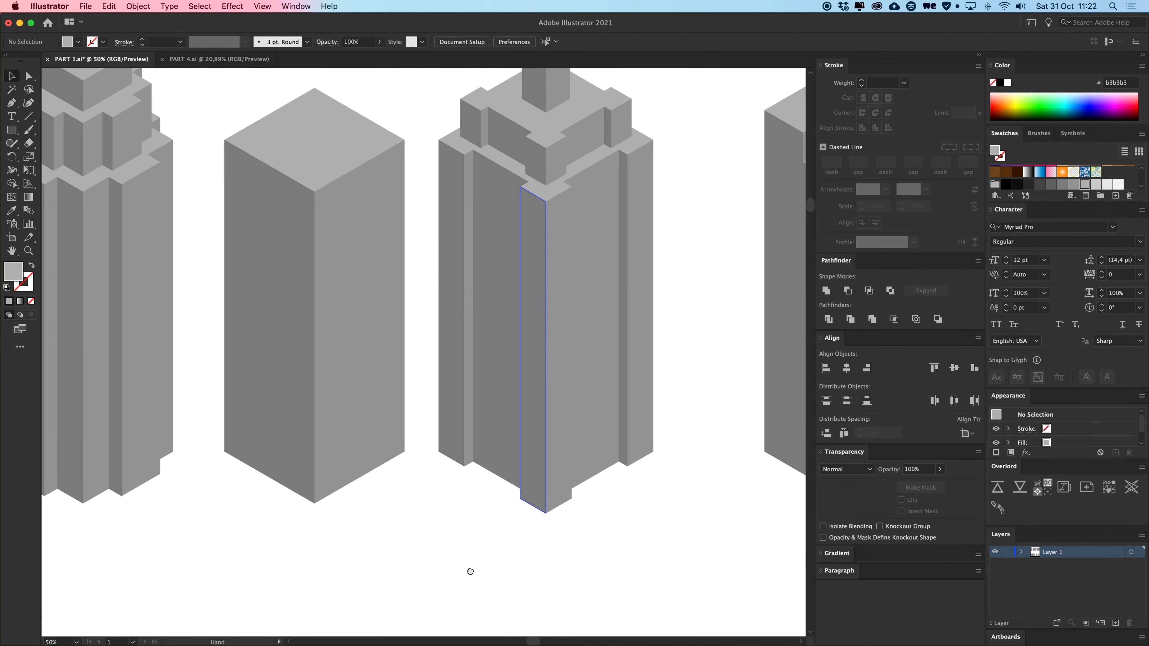
left_click_drag(597, 446, 259, 516)
left_click_drag(480, 444, 435, 452)
left_click_drag(453, 256, 411, 359)
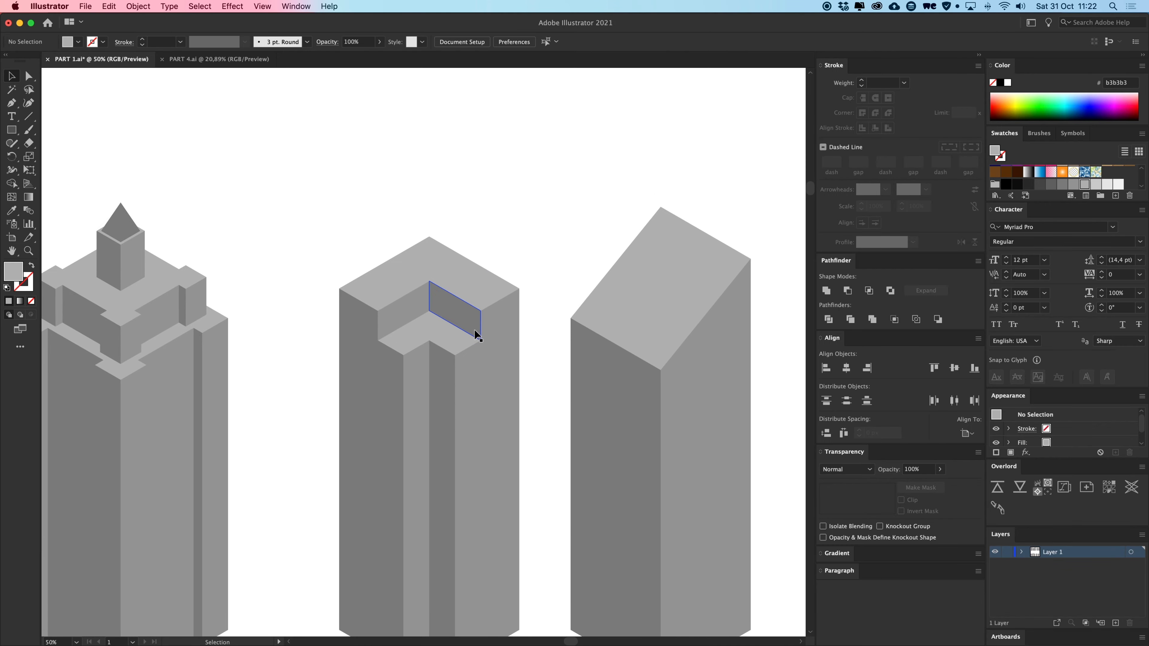
left_click(476, 335)
key("super+plus")
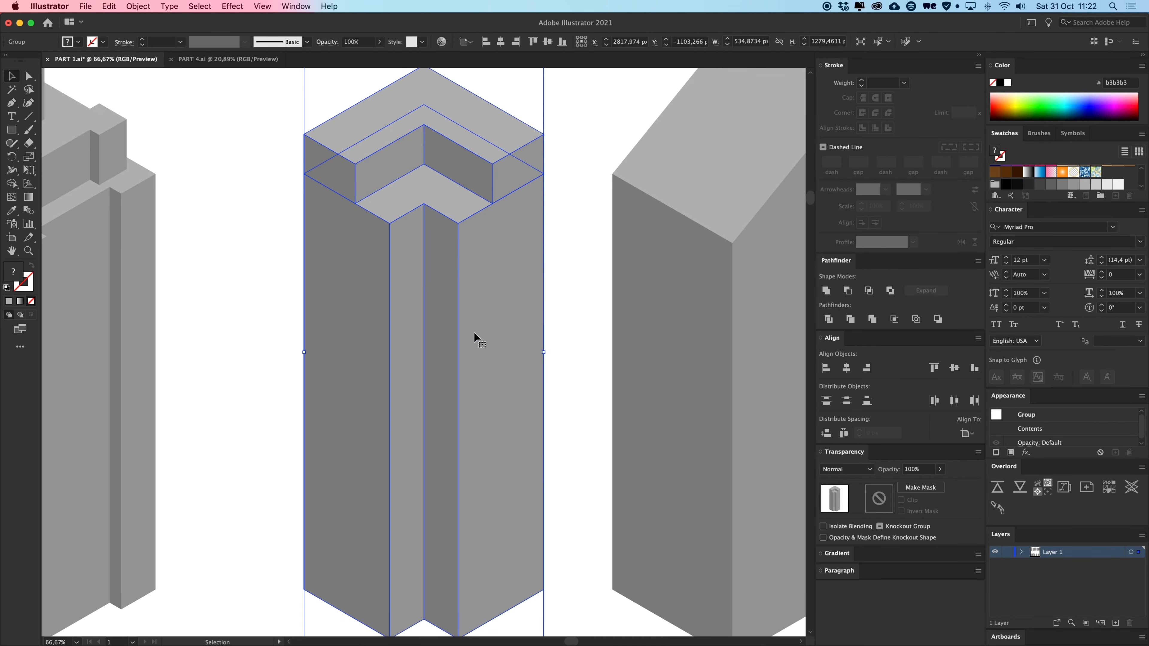
Isolate the roof face of the plain building second from the artboard's right end, undoing the accidental move of the face.
left_click(592, 307)
left_click_drag(556, 511, 600, 90)
left_click_drag(577, 611, 623, 272)
left_click_drag(561, 484, 578, 386)
left_click(511, 344)
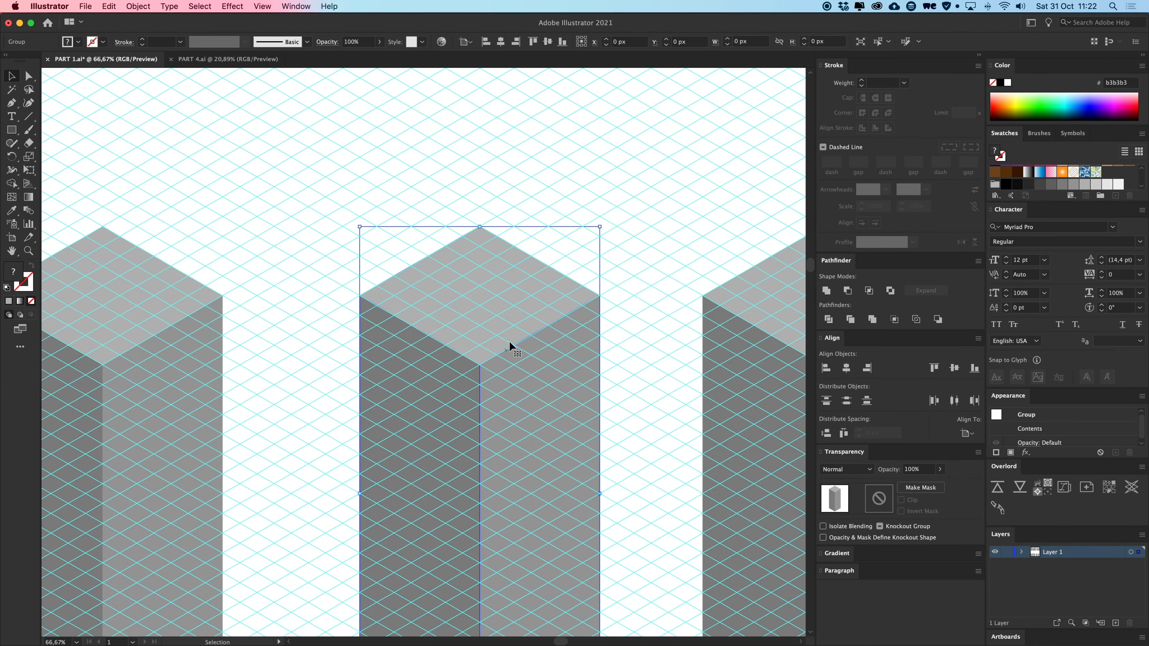
key("super+plus")
left_click_drag(510, 336, 524, 430)
left_click(683, 341)
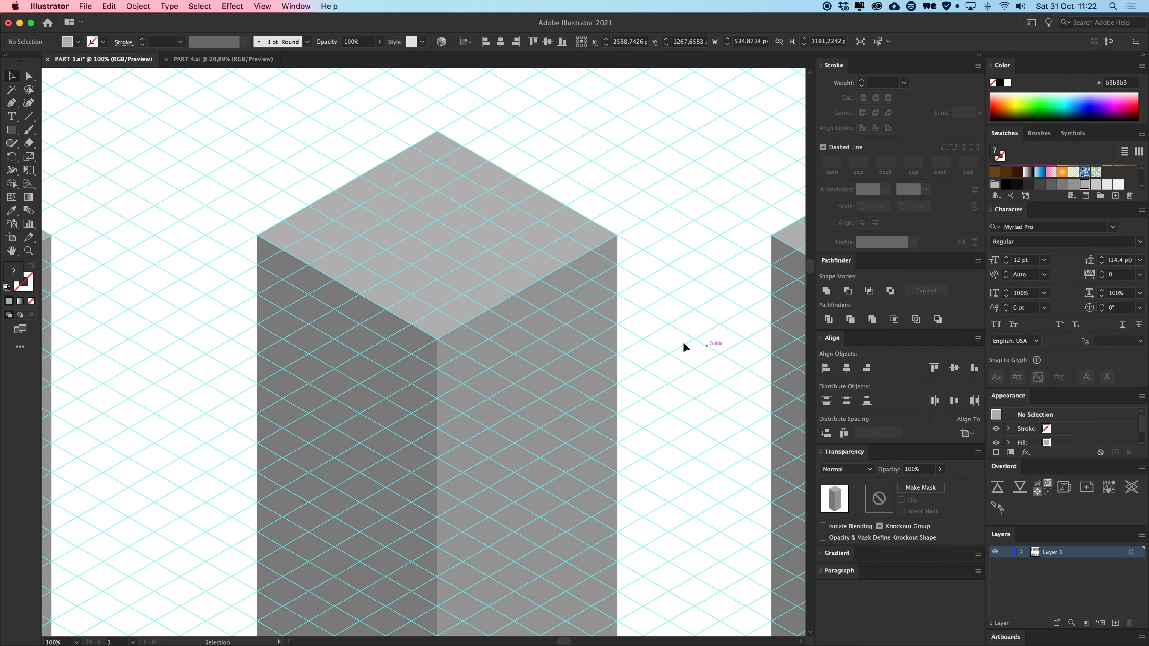
double_click(434, 267)
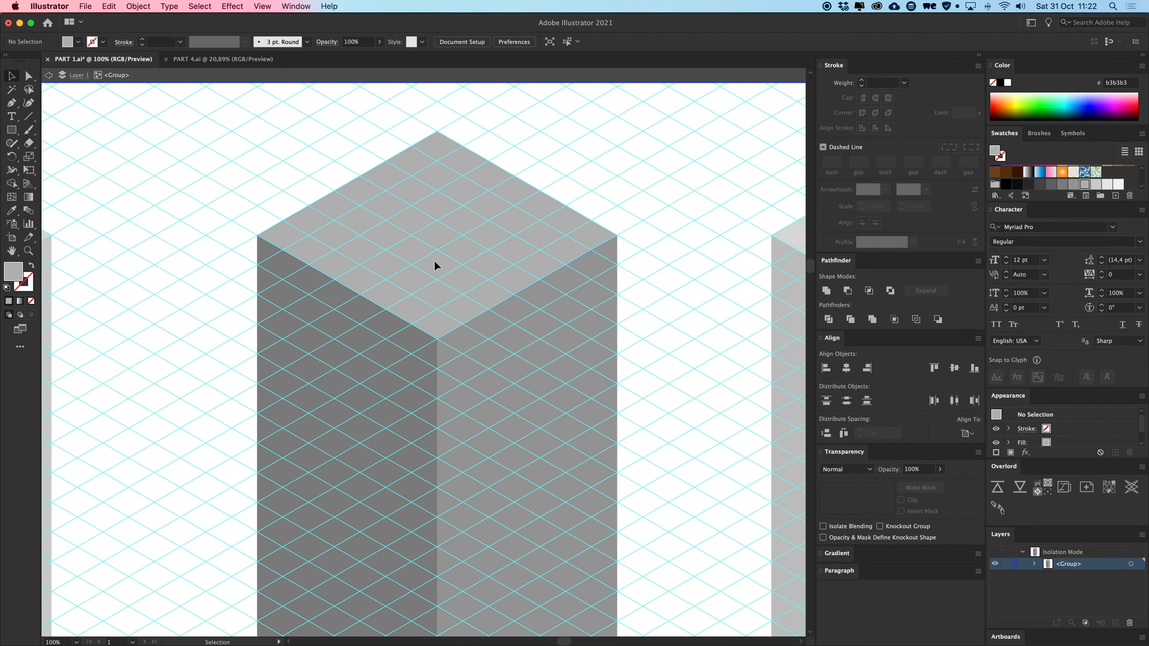
left_click_drag(435, 260, 472, 209)
key("super+z")
double_click(441, 259)
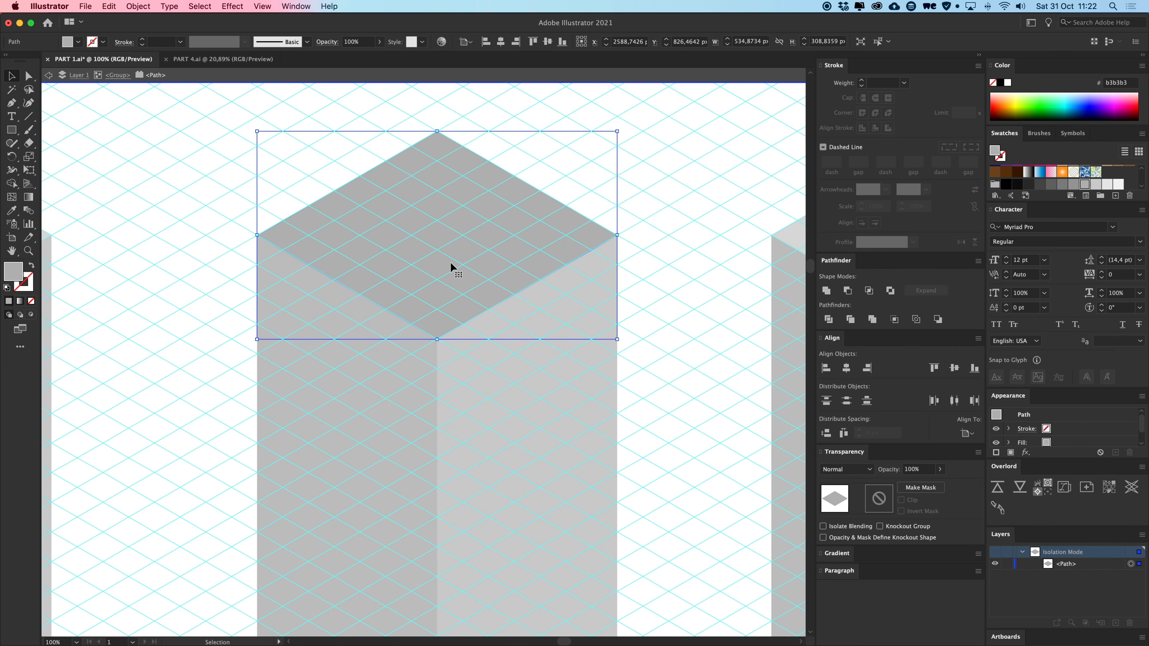
key("super+plus")
scroll(461, 262, "down", 2)
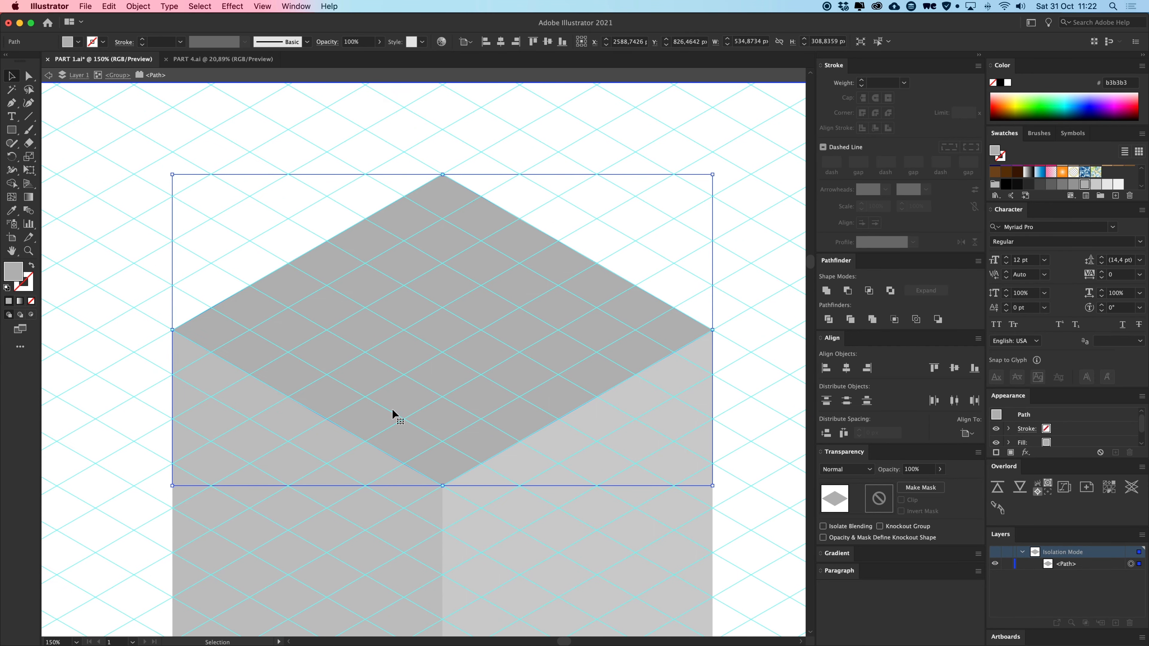
Add anchor points on the roof's two front edges and pull its front corner inward, cutting a diamond notch two grid cells deep.
key("p")
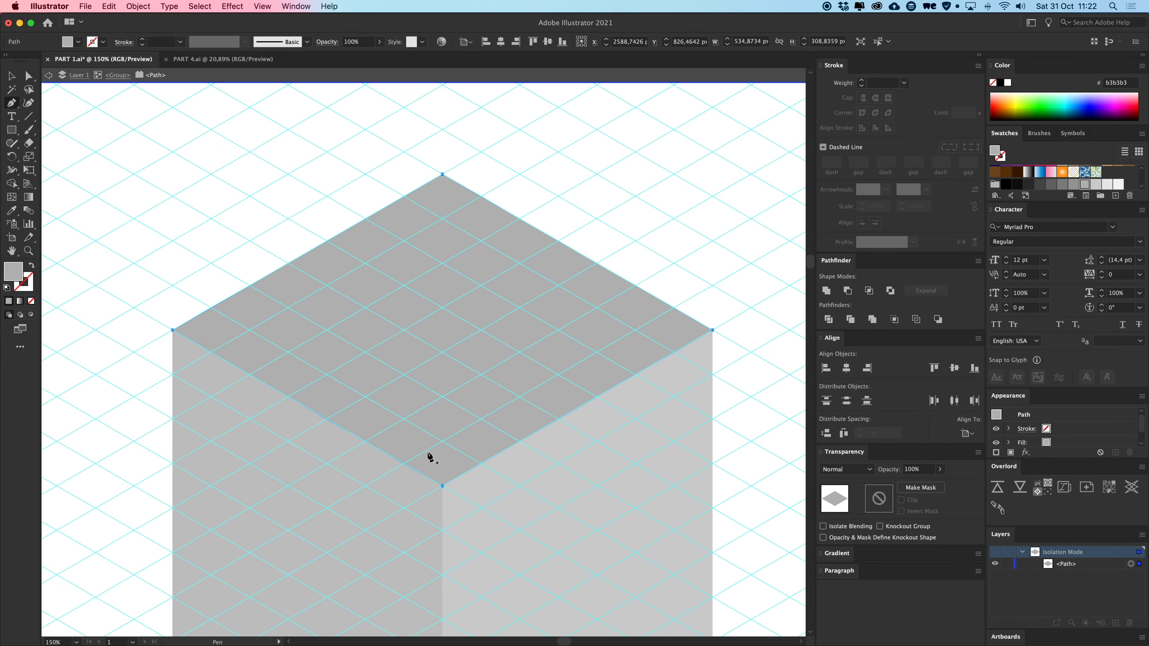
left_click(366, 441)
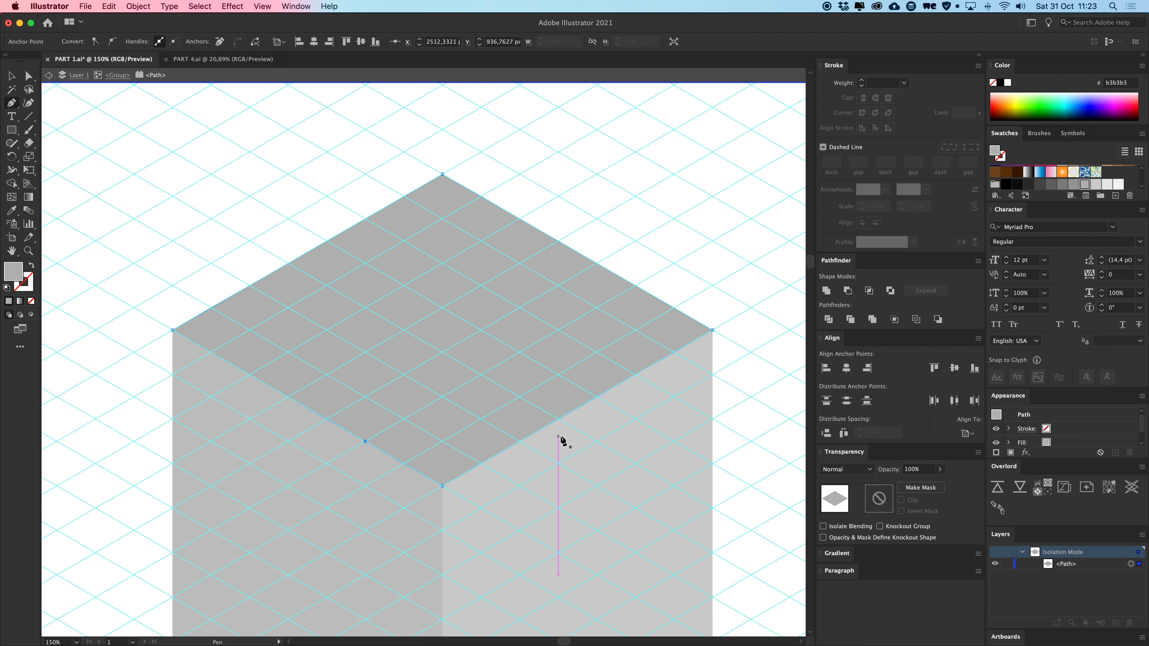
key("a")
left_click_drag(442, 486, 443, 396)
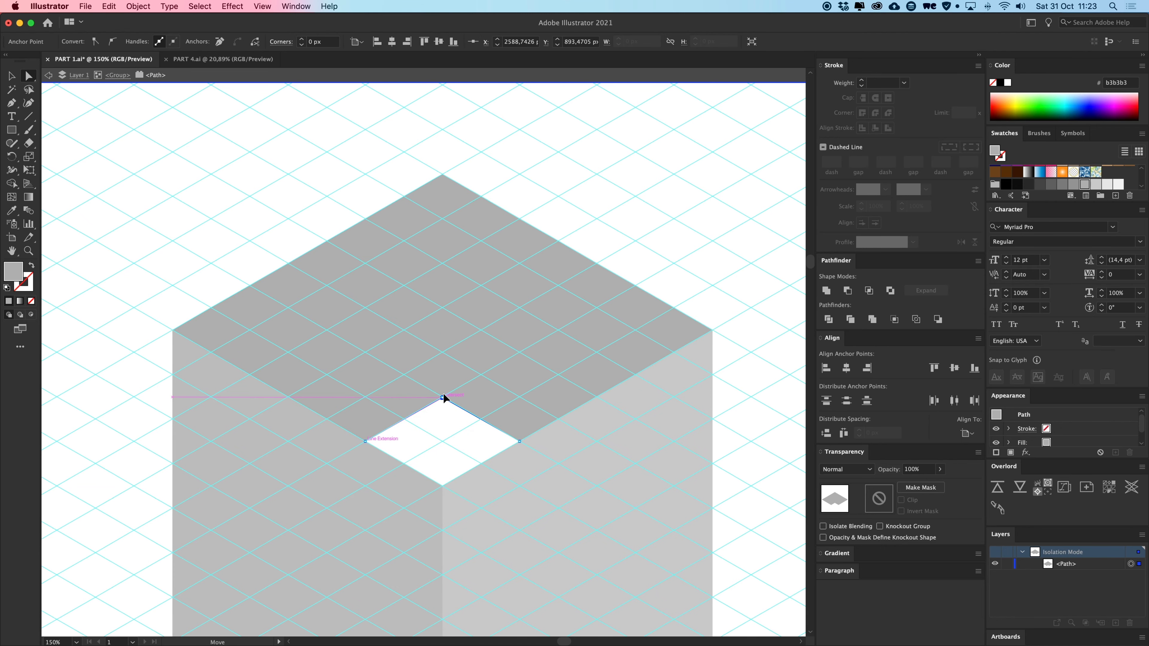
scroll(444, 393, "up", 5)
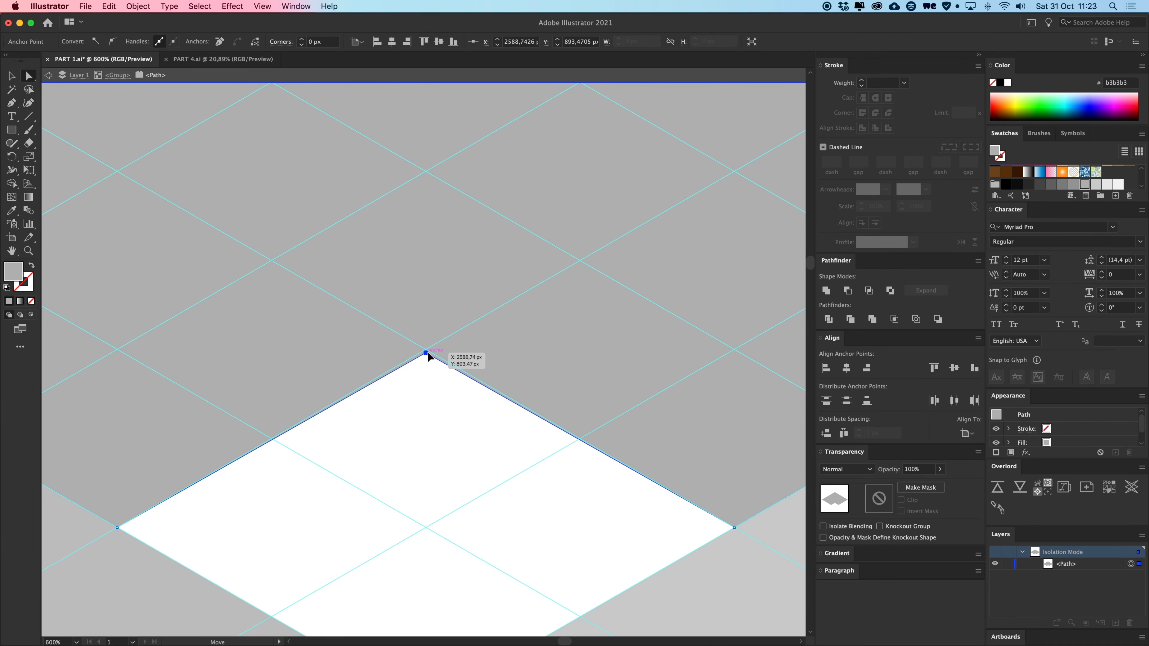
left_click_drag(426, 353, 426, 350)
scroll(426, 352, "down", 2)
scroll(426, 351, "down", 5)
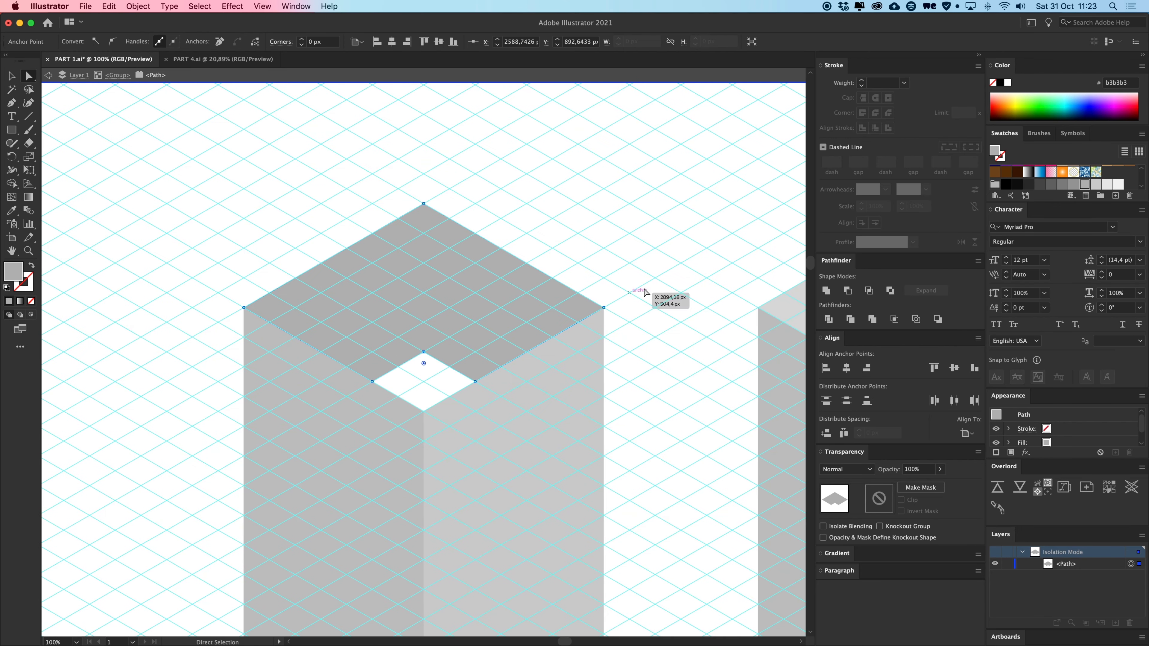
Exit isolation and shift the right wall's whole front edge back to the right corner of the roof notch.
left_click(661, 311)
scroll(446, 369, "down", 3)
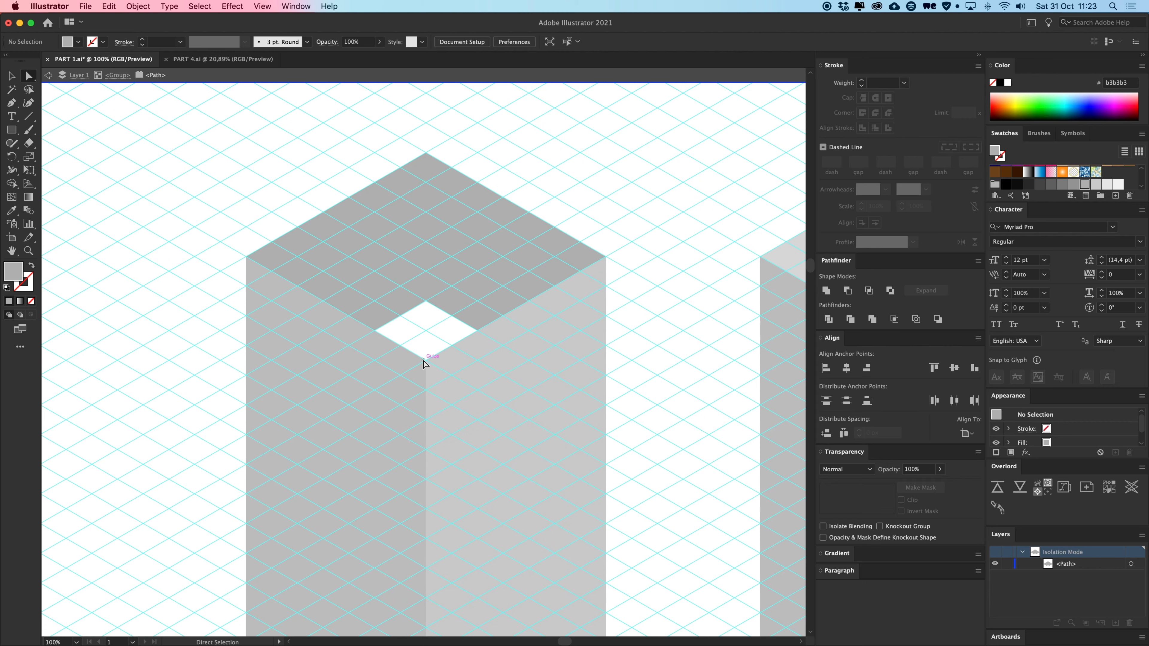
double_click(425, 330)
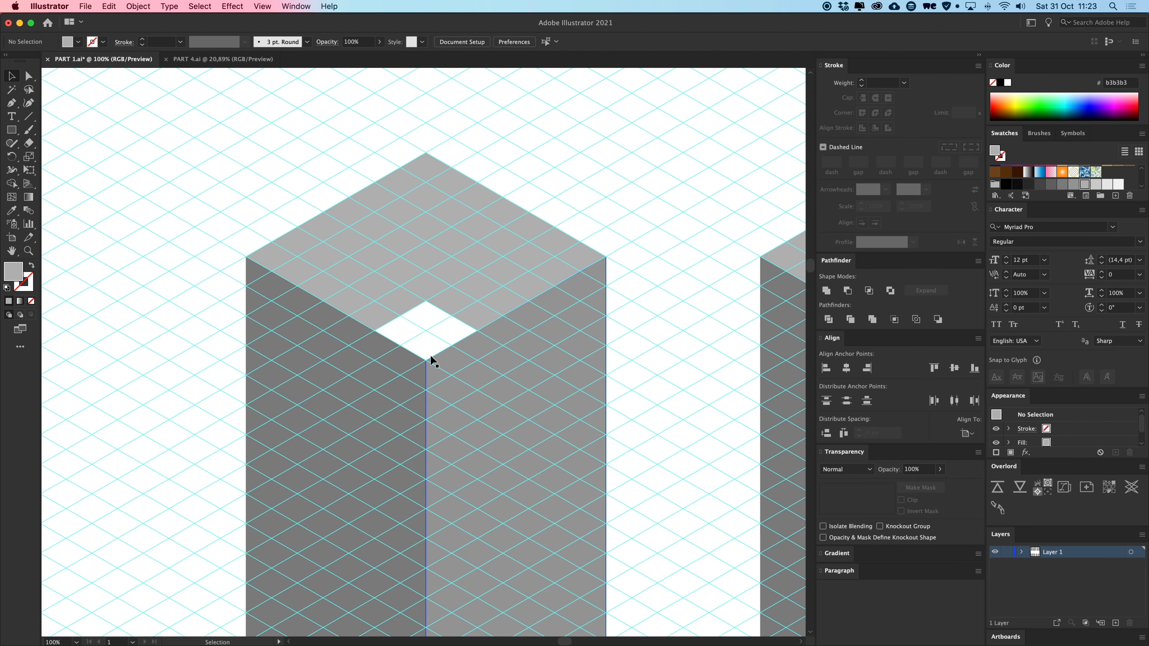
left_click(428, 361)
scroll(502, 424, "down", 15)
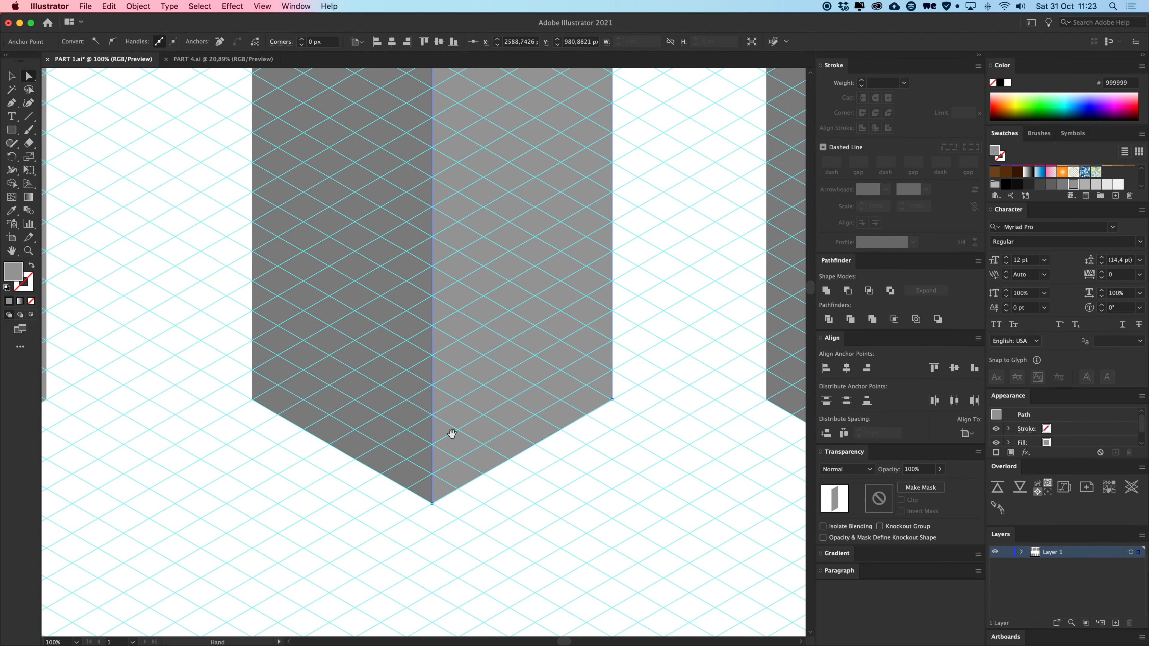
left_click_drag(433, 504, 485, 474)
Shift the left wall's whole front edge back about 76 px to the left corner of the roof notch.
scroll(457, 243, "up", 20)
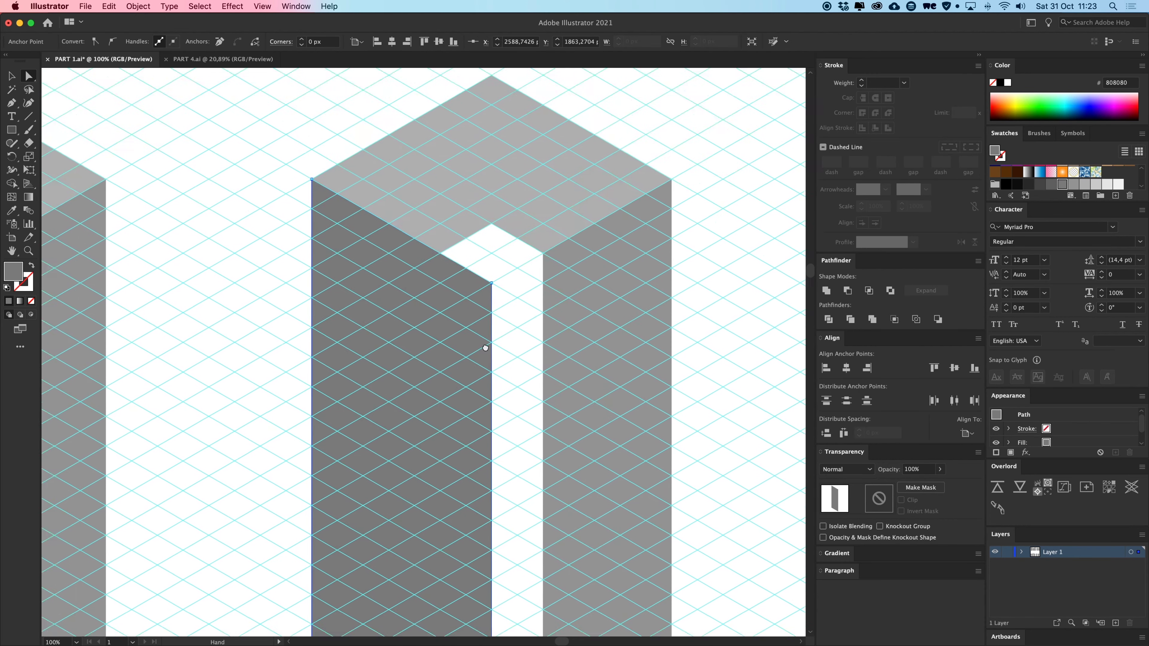
left_click(496, 296)
left_click_drag(496, 296, 444, 266)
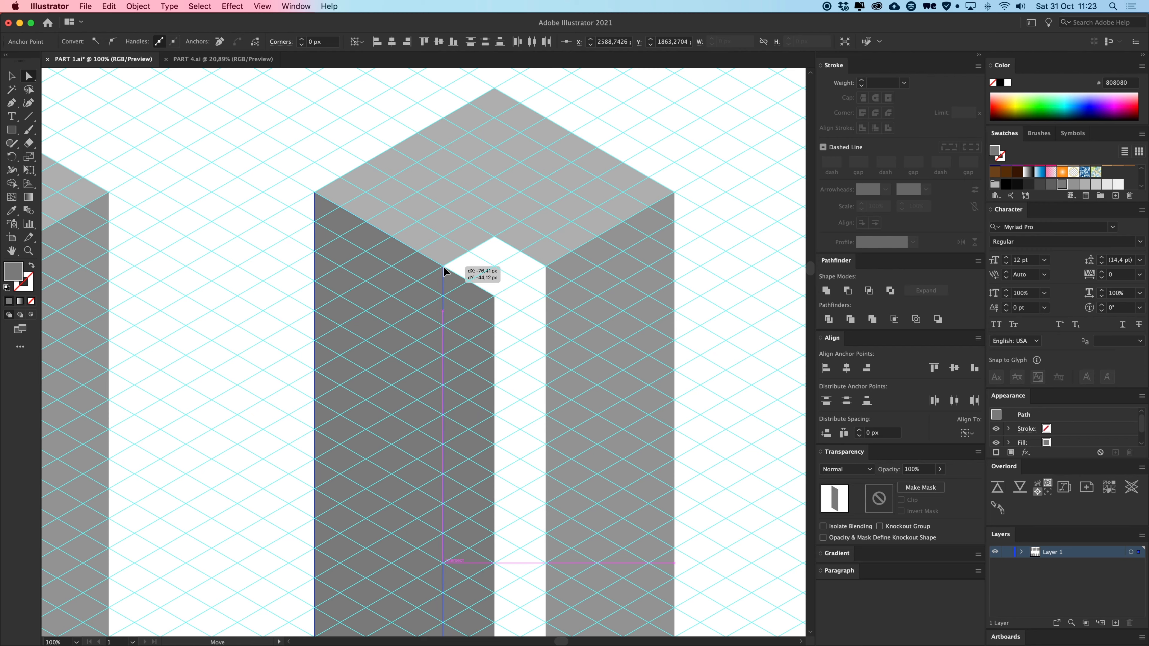
left_click(468, 280)
Draw the notch's left inner wall from roof to base with the Pen tool and fill it with the right wall's grey, 999999.
key("super+equal")
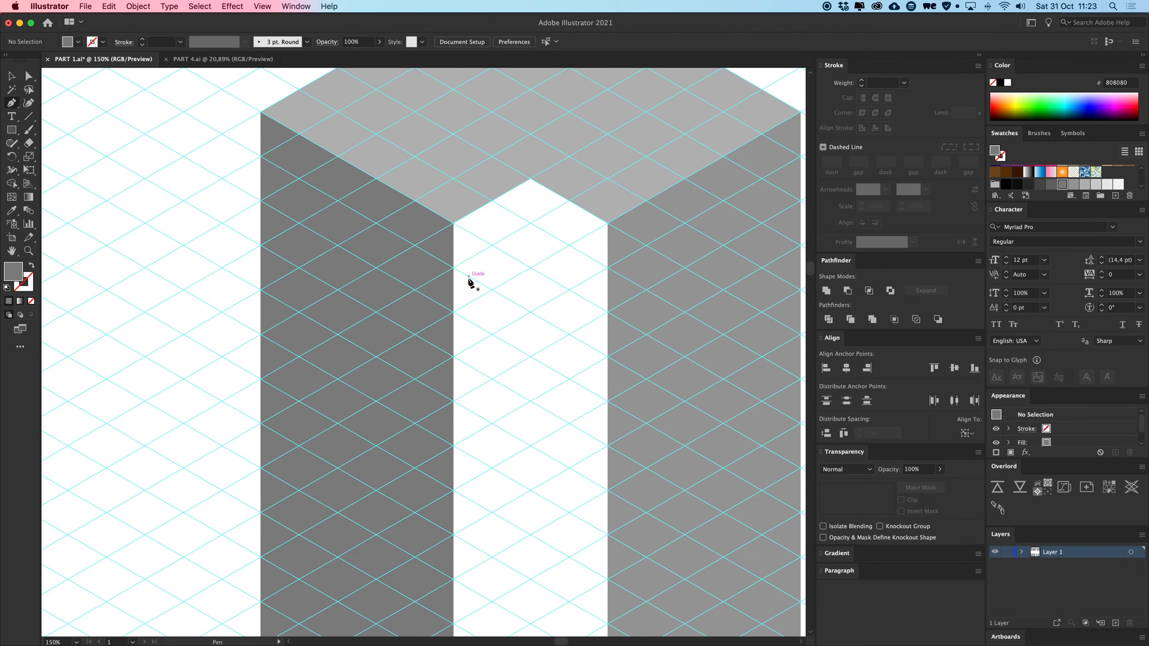
left_click(454, 223)
left_click(531, 179)
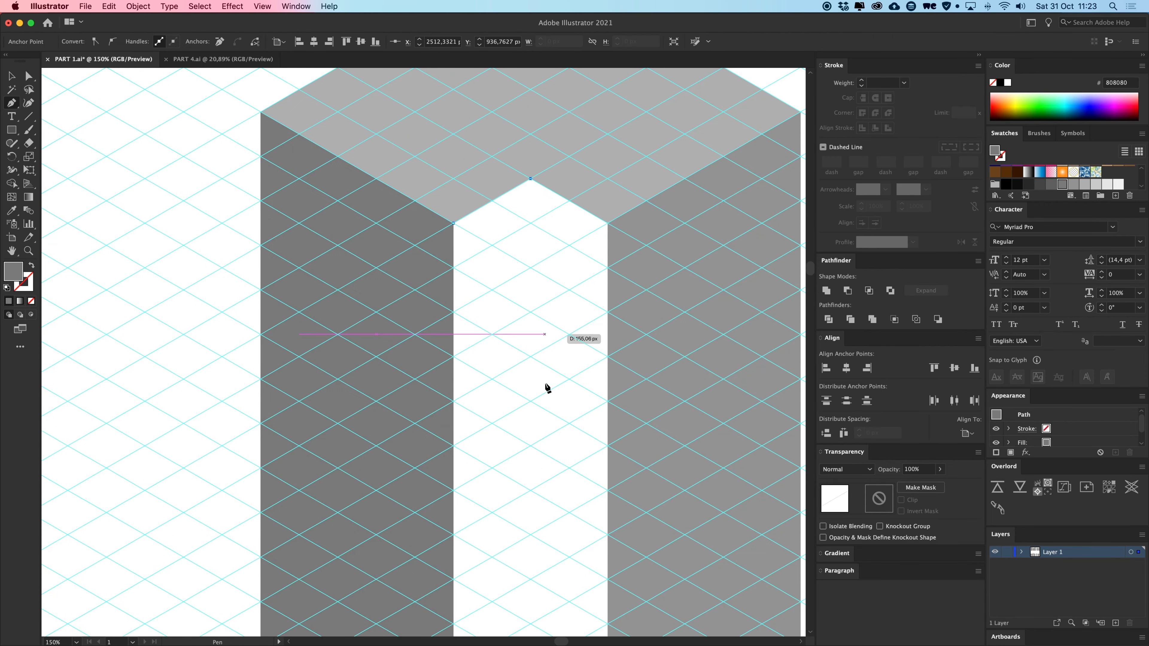
left_click_drag(529, 455, 575, 222)
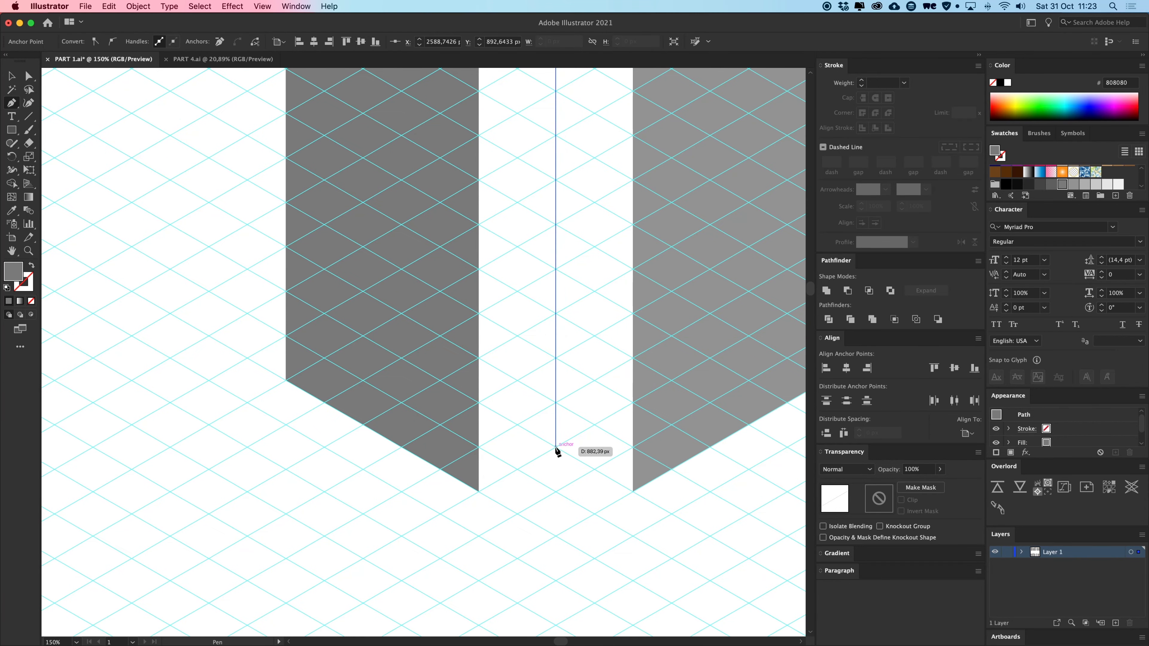
left_click(556, 447)
left_click(478, 491)
scroll(551, 244, "up", 15)
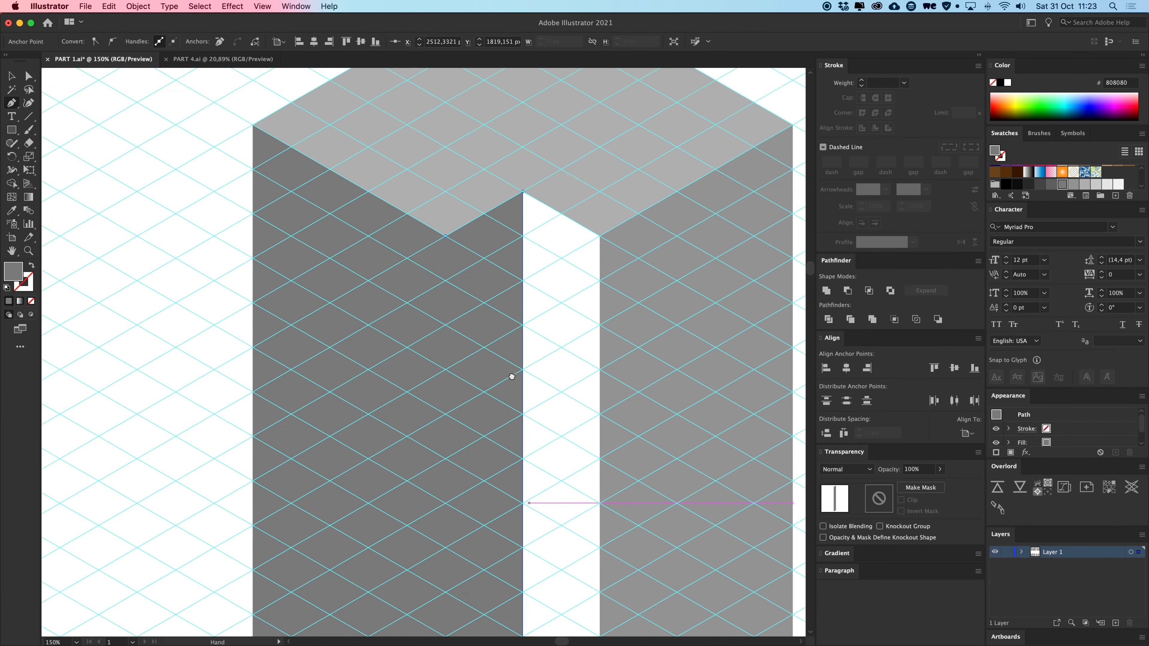
left_click(446, 230)
key("i")
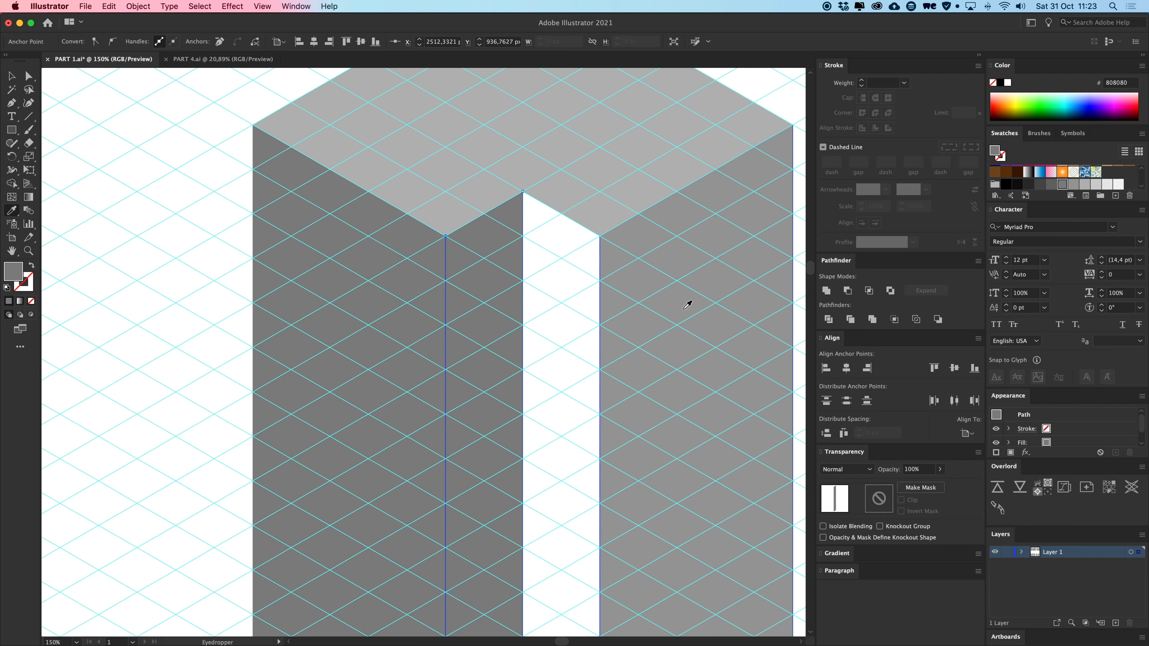
left_click(610, 266)
key("super+shift+a")
Draw the notch's right inner wall from roof to base with the Pen tool and fill it with the left wall's darker grey, 808080.
key("p")
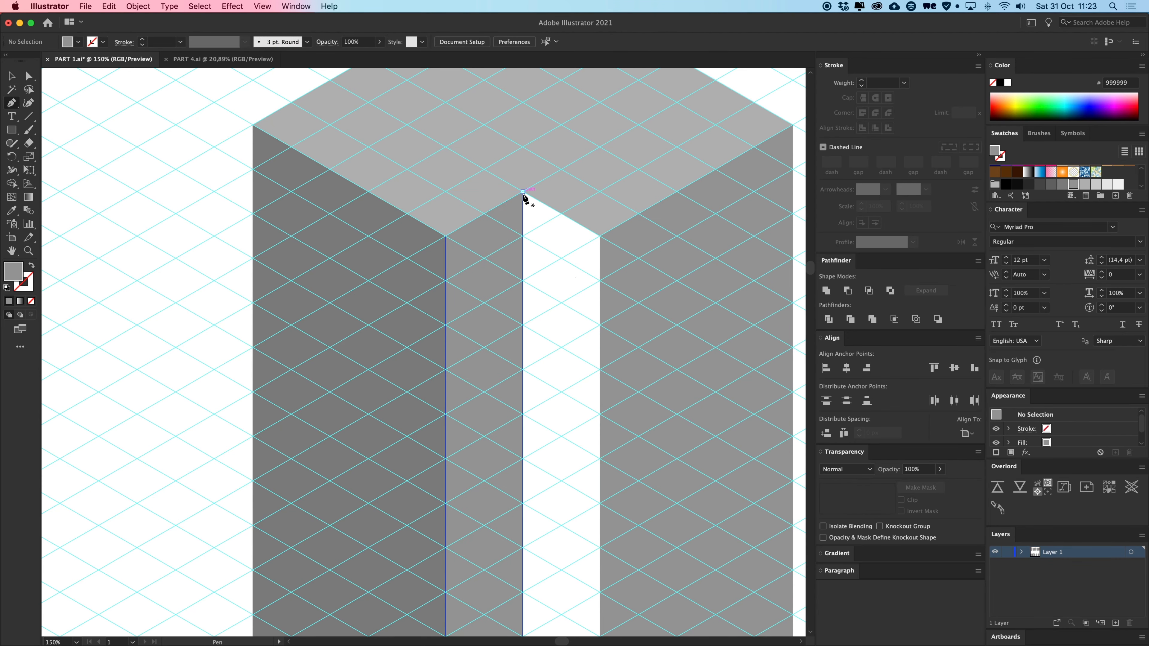
left_click(523, 192)
left_click(600, 237)
left_click_drag(617, 444, 612, 217)
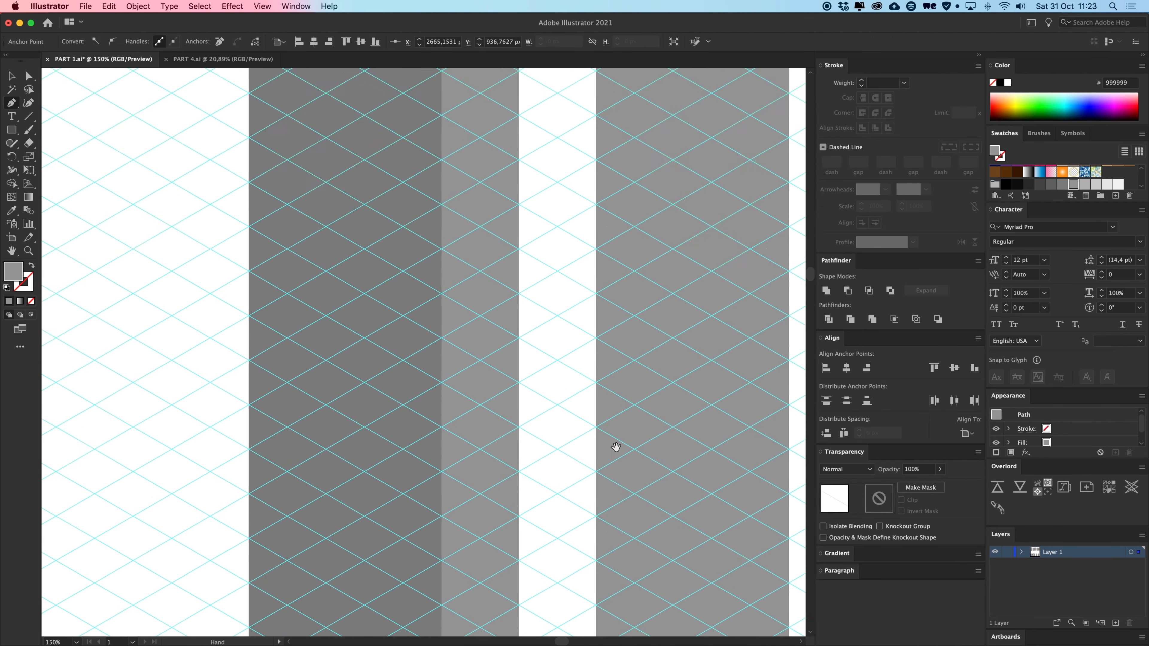
left_click_drag(624, 498, 629, 252)
left_click(597, 506)
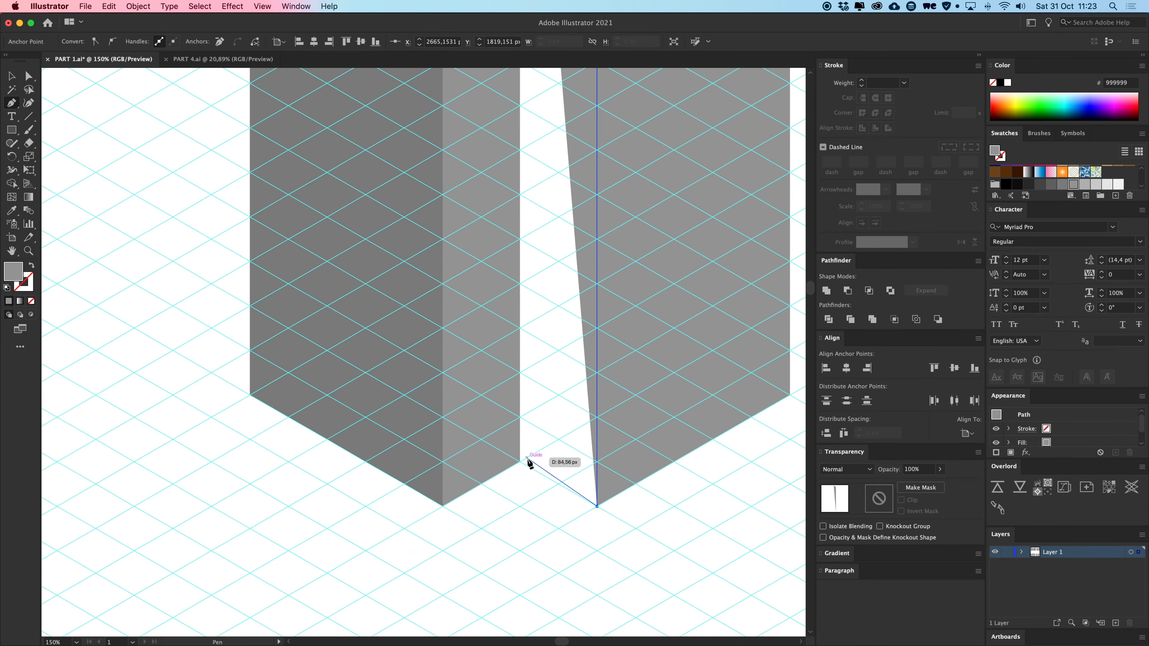
left_click_drag(521, 466, 571, 468)
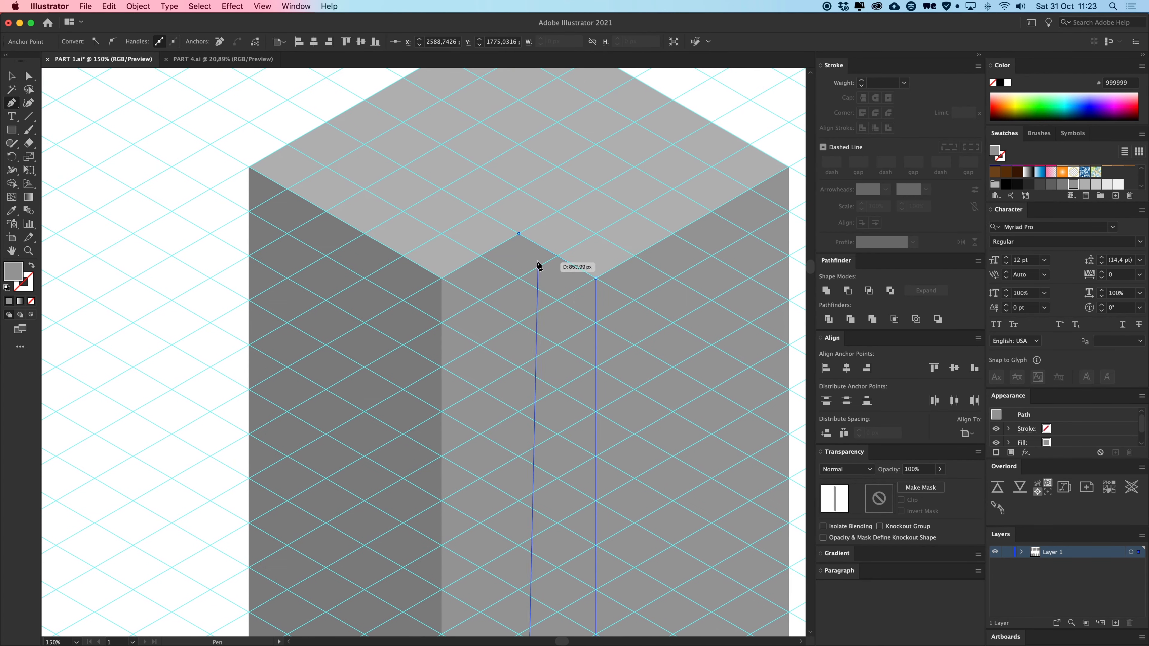
left_click(519, 234)
key("i")
left_click(409, 277)
key("v")
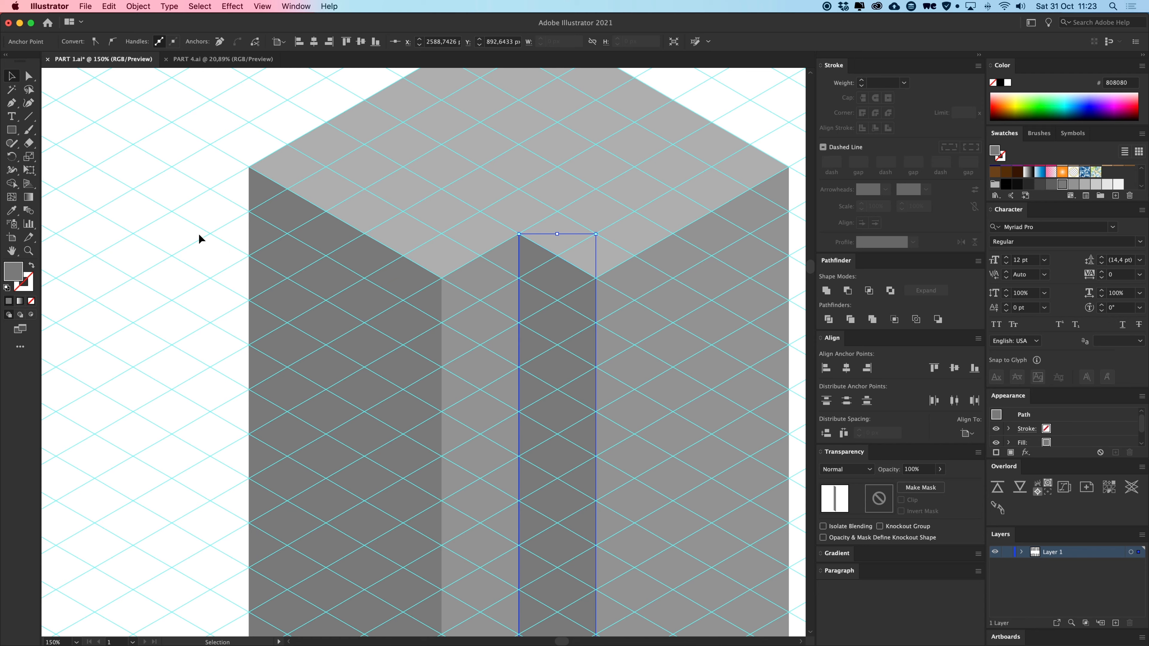
left_click(199, 235)
Hide the guide grid and compare the notched building with the grey reference building that has the corner cut-out.
key("super+minus")
left_click_drag(311, 177, 319, 193)
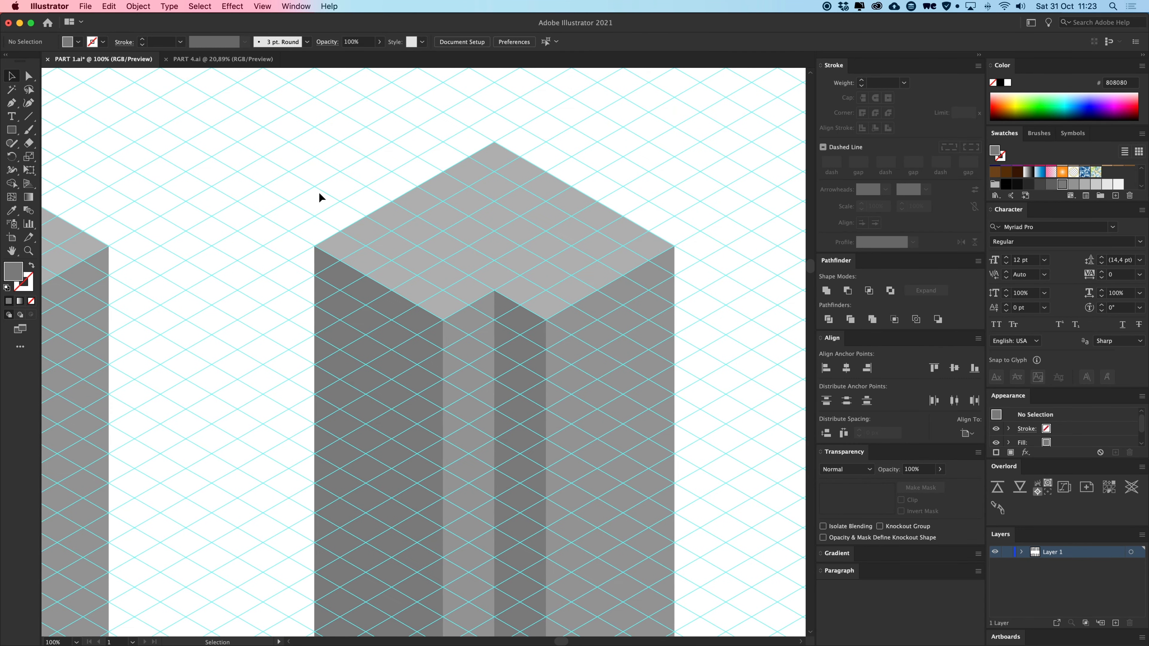
key("super+minus")
key("super+semicolon")
key("super+minus")
key("super+minus")
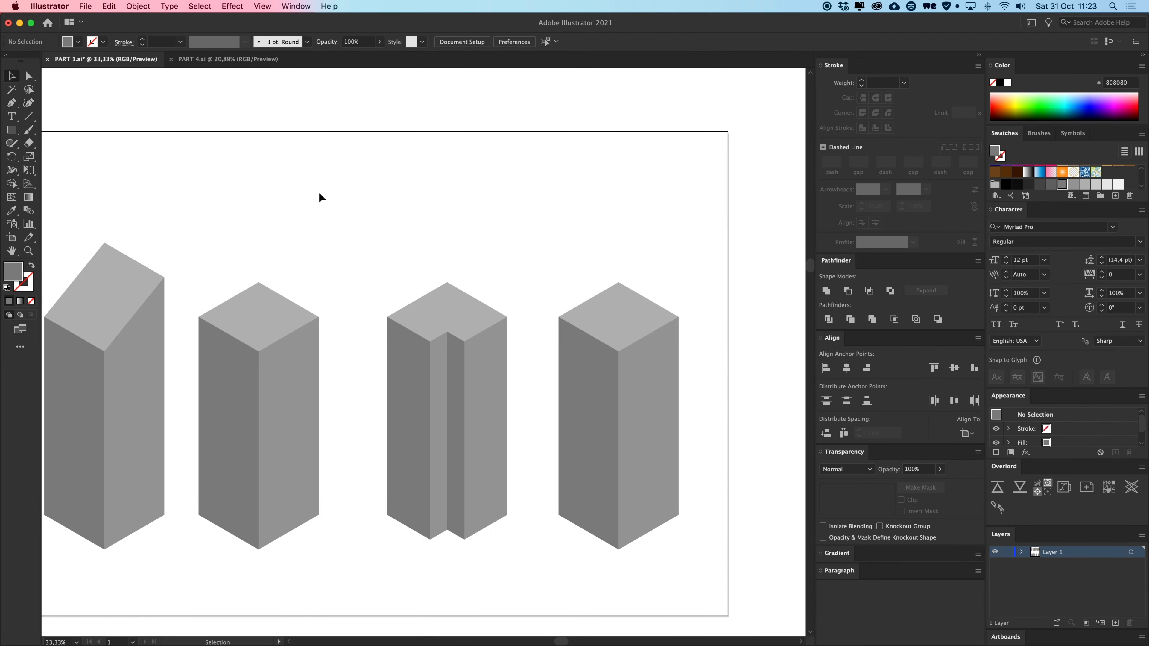
scroll(418, 431, "up", 10)
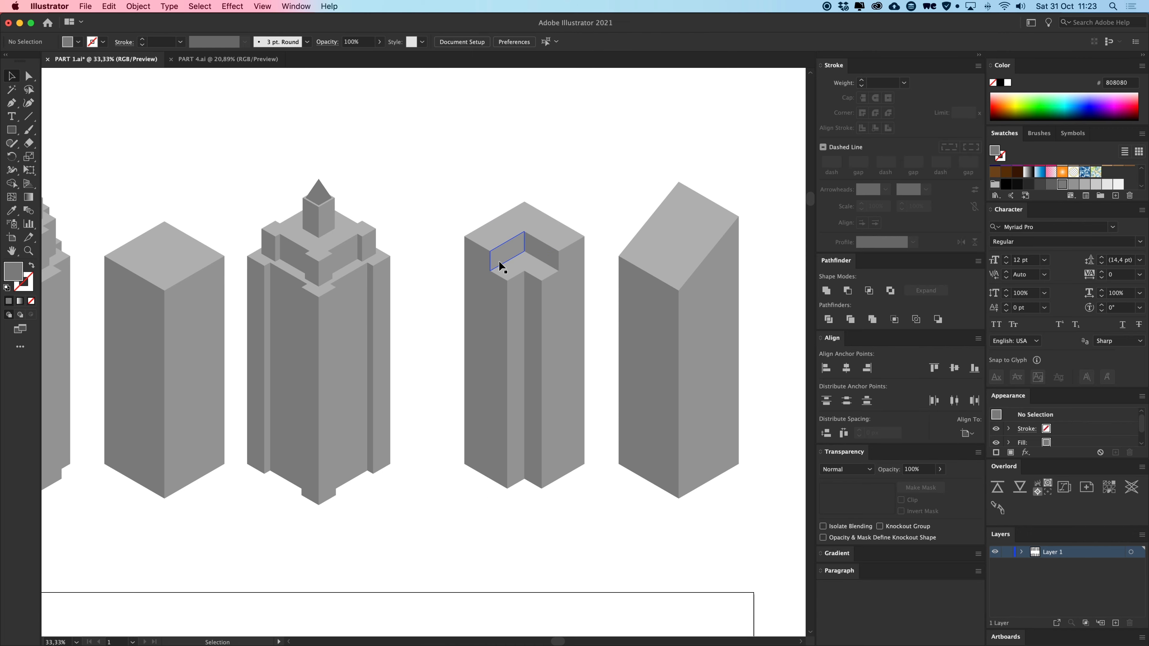
scroll(551, 390, "down", 10)
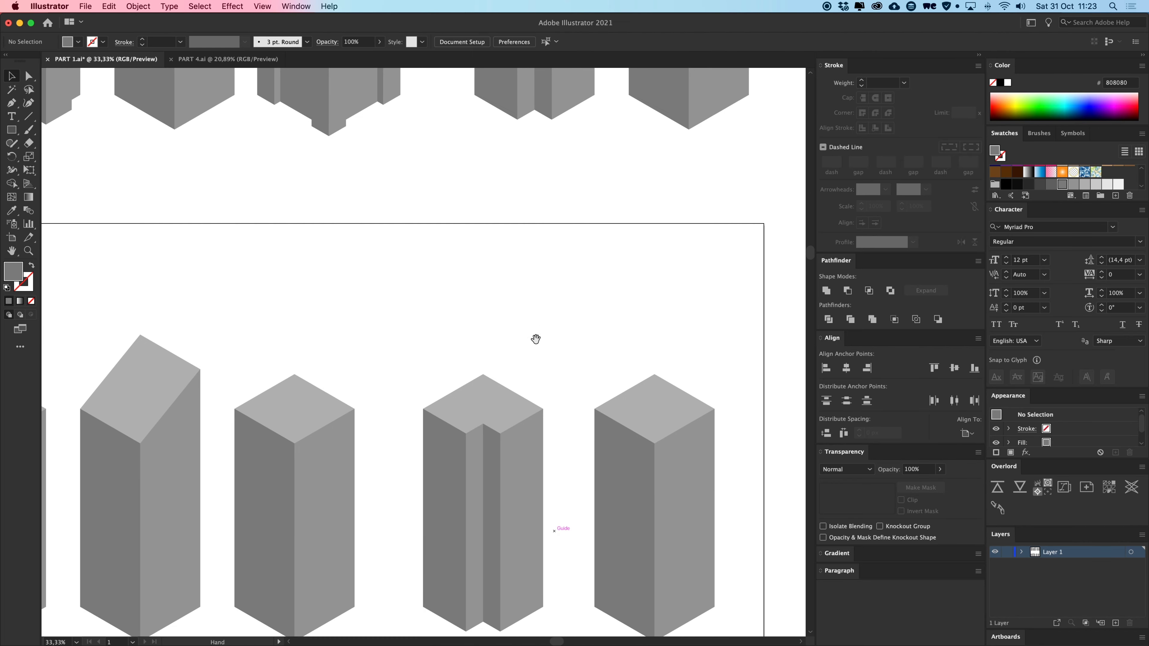
Show the guide grid again and draw a dark grey face about 132 px tall above the notched building's left wall, spanning its full width.
key("a")
key("super+semicolon")
key("super+plus")
key("super+plus")
key("super+plus")
key("super+plus")
key("v")
scroll(542, 383, "down", 5)
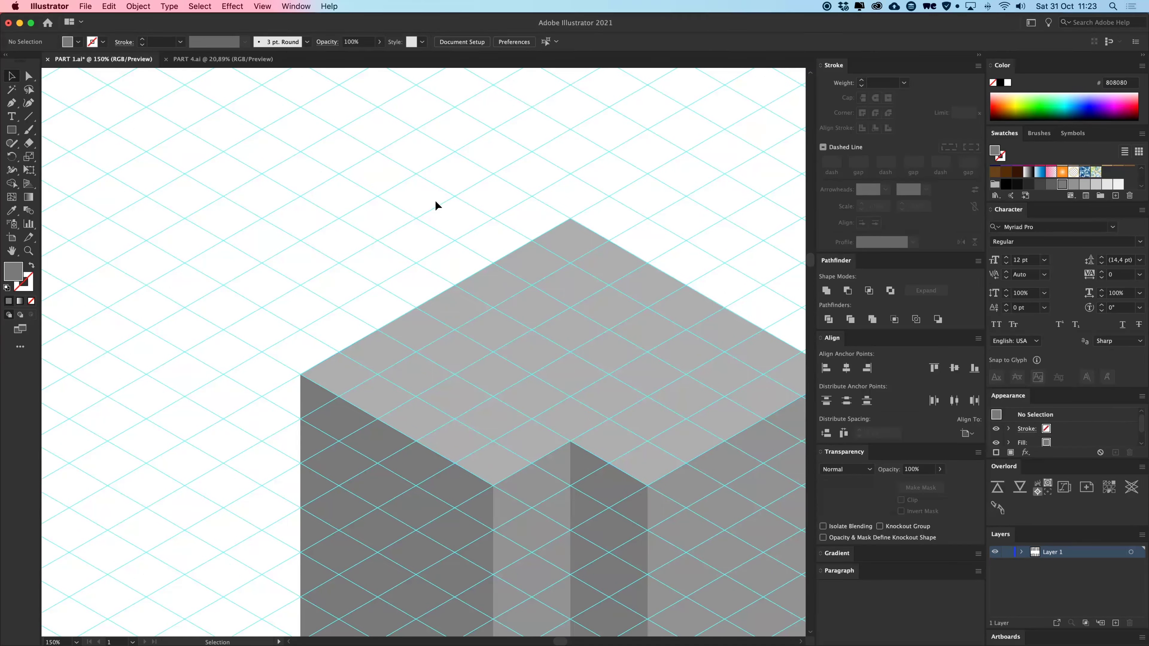
left_click(301, 374)
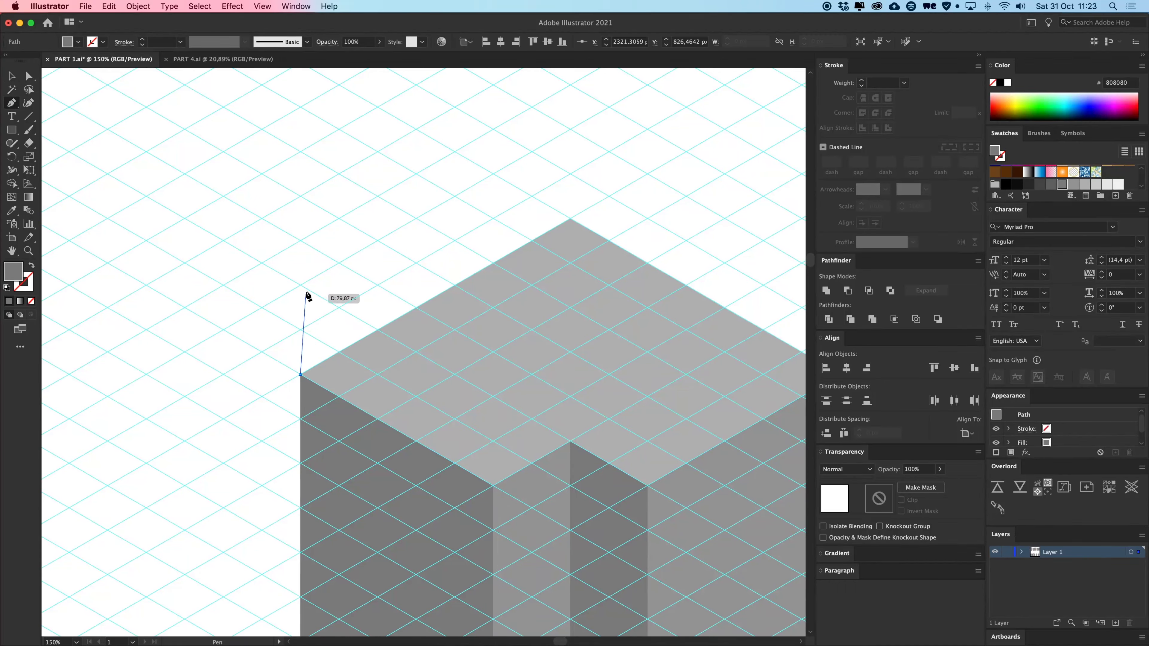
left_click(301, 241)
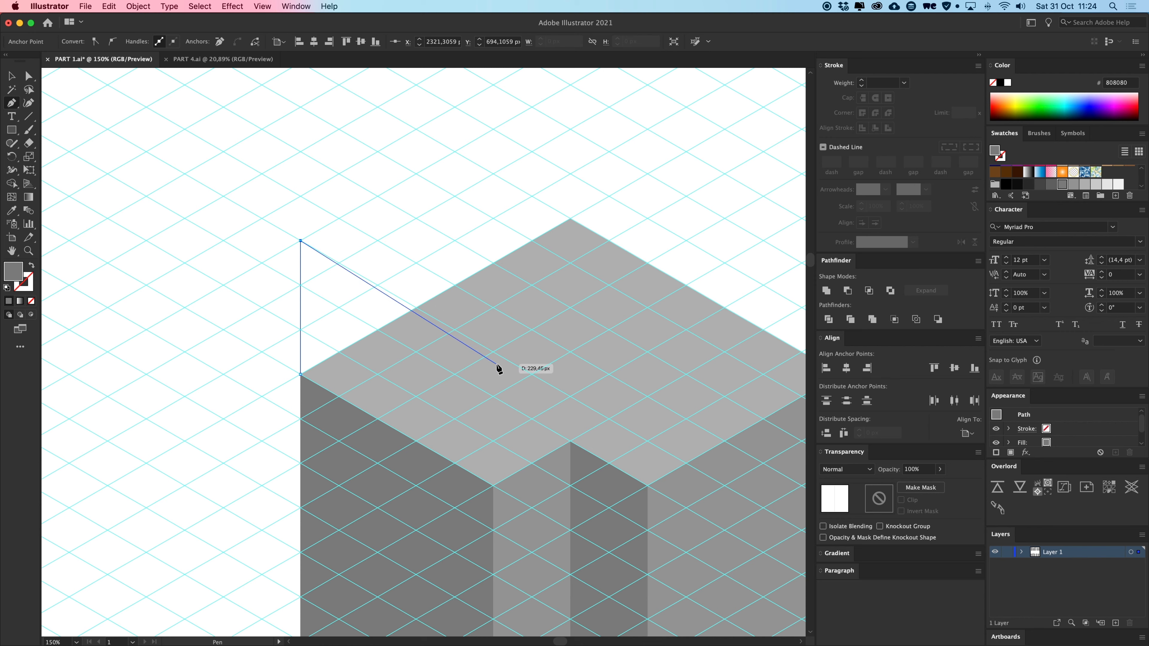
left_click(494, 352)
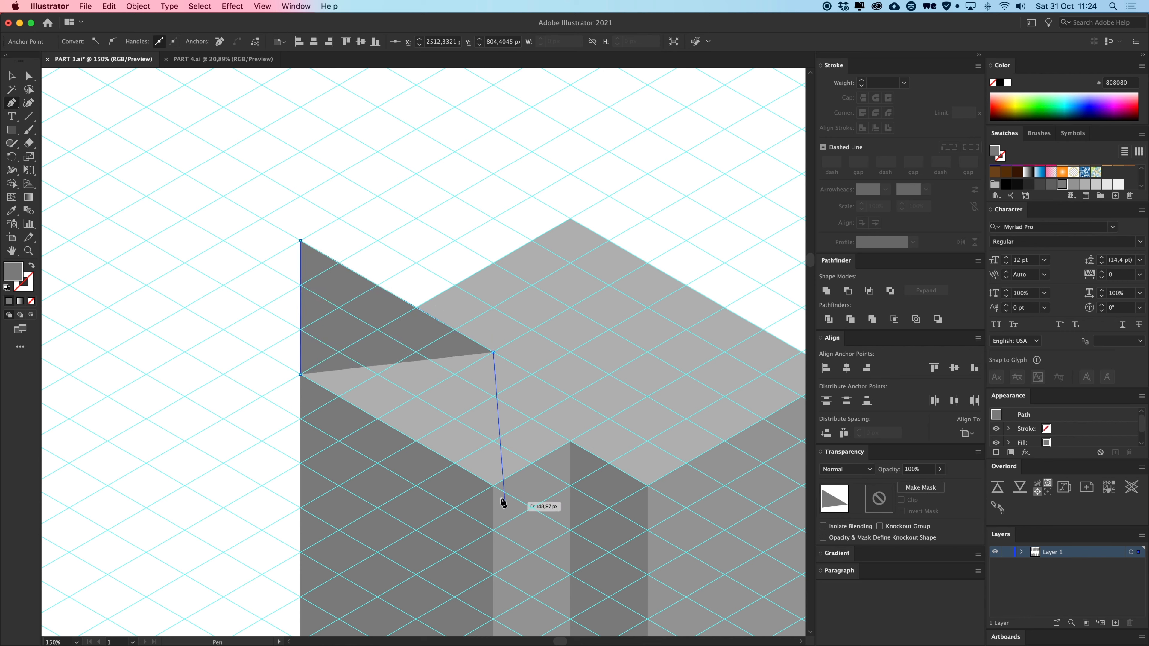
left_click(493, 485)
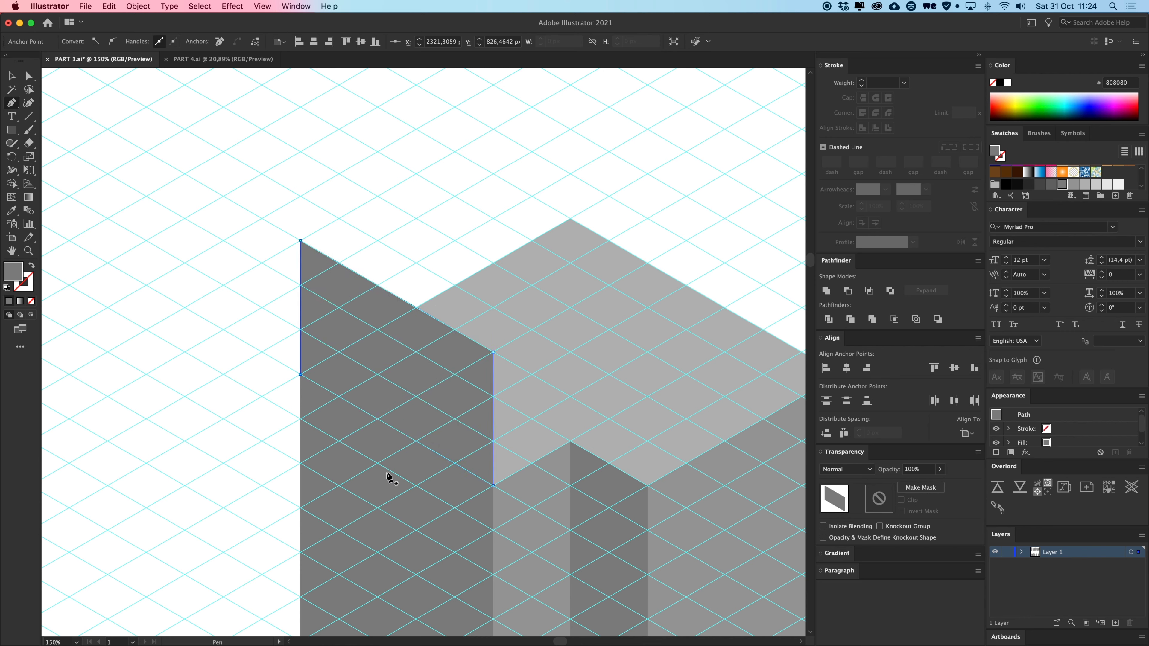
Narrow the raised dark face above the notched building's left wall to about 115 px wide, following the isometric grid.
key("a")
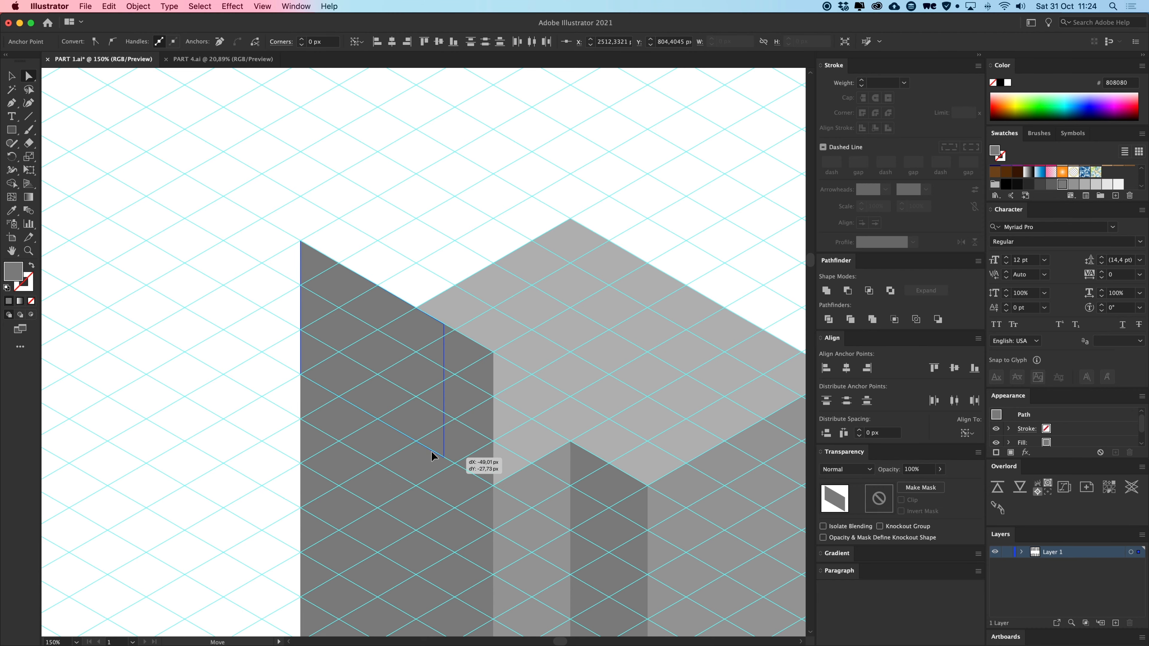
key("Delete")
left_click_drag(429, 230, 380, 267)
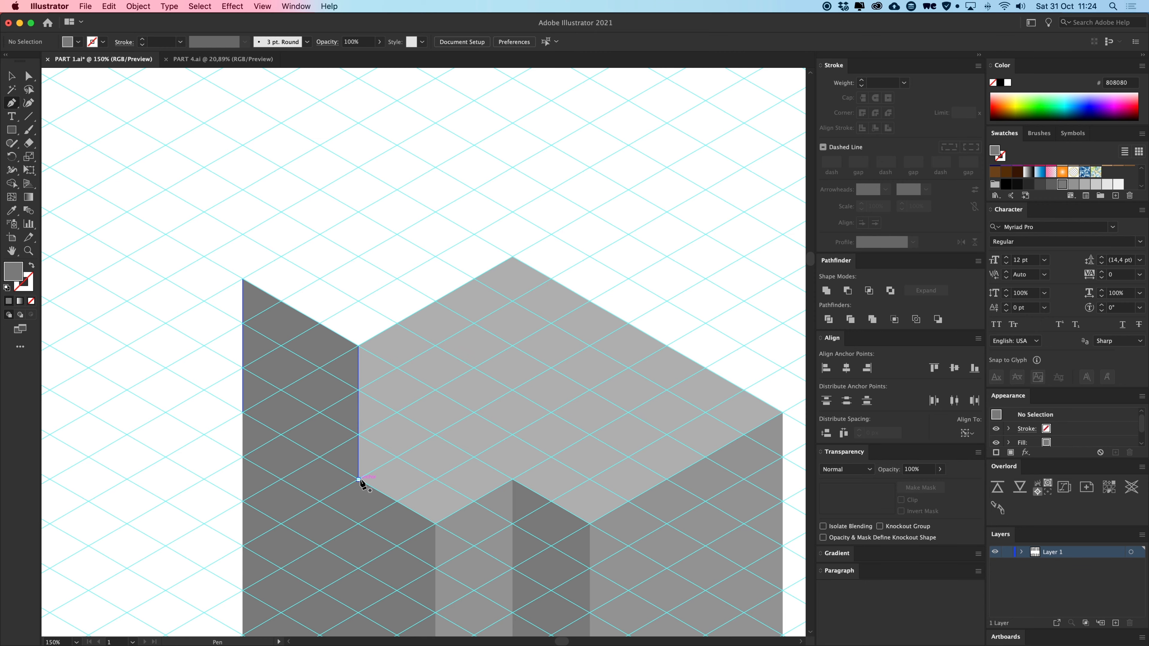
Duplicate the narrow raised face across to the building's right wall and reflect the copy horizontally so it slopes the opposite way.
scroll(541, 464, "right", 4)
key("v")
left_click_drag(233, 410, 618, 398)
right_click(605, 360)
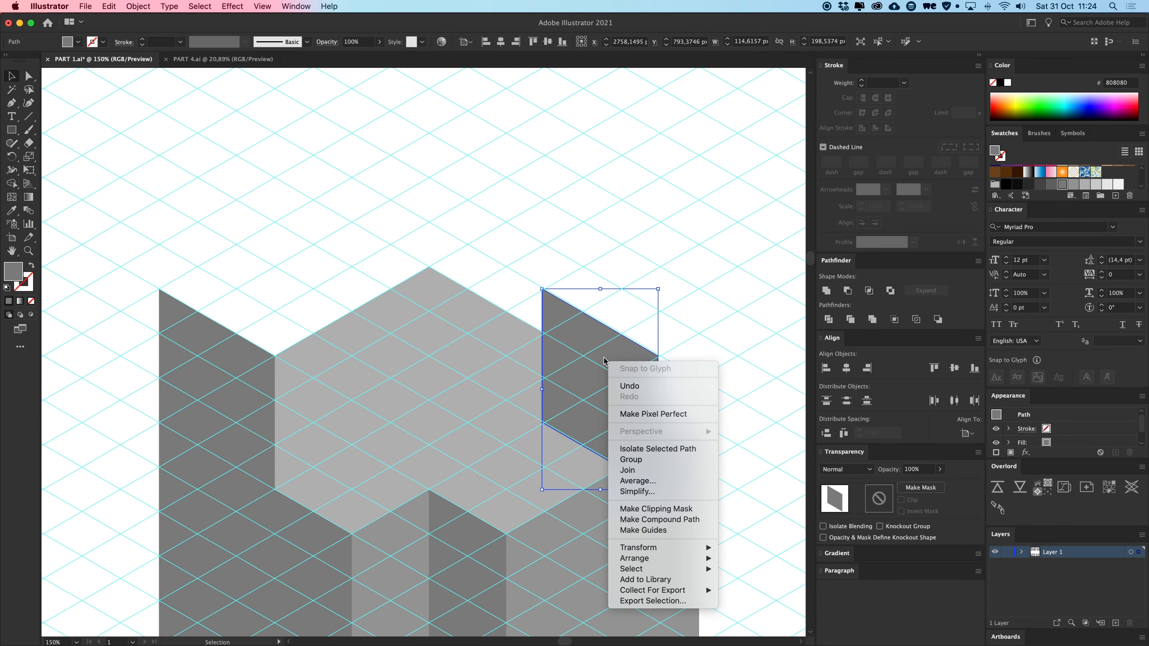
mouse_move(652, 549)
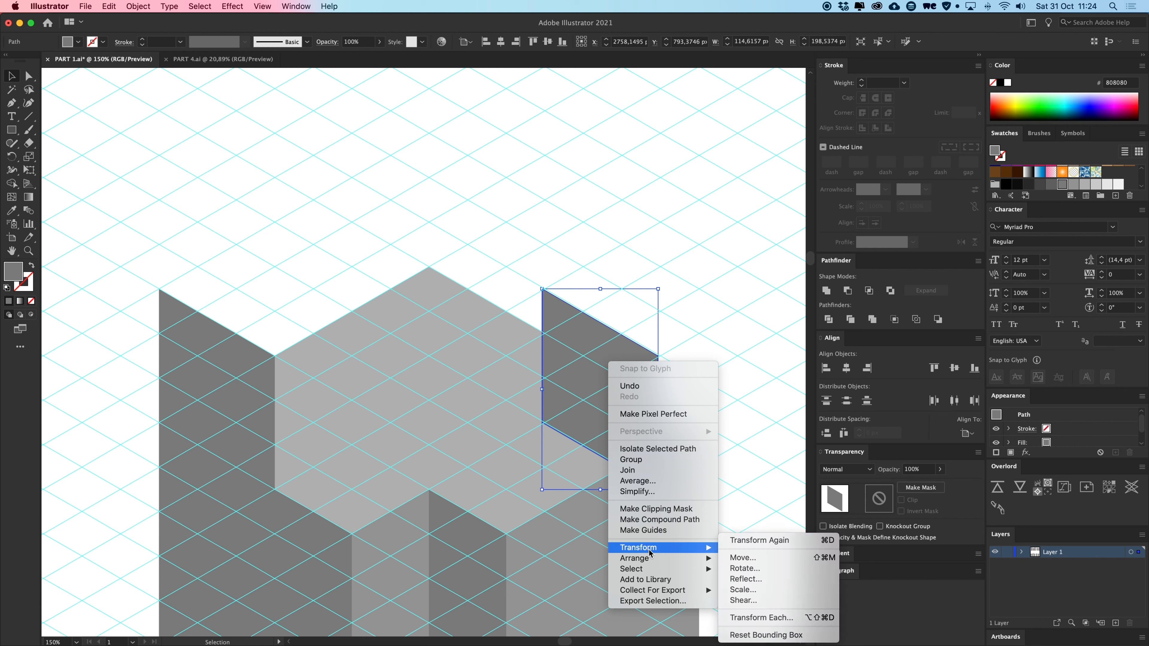
left_click(754, 581)
left_click(494, 340)
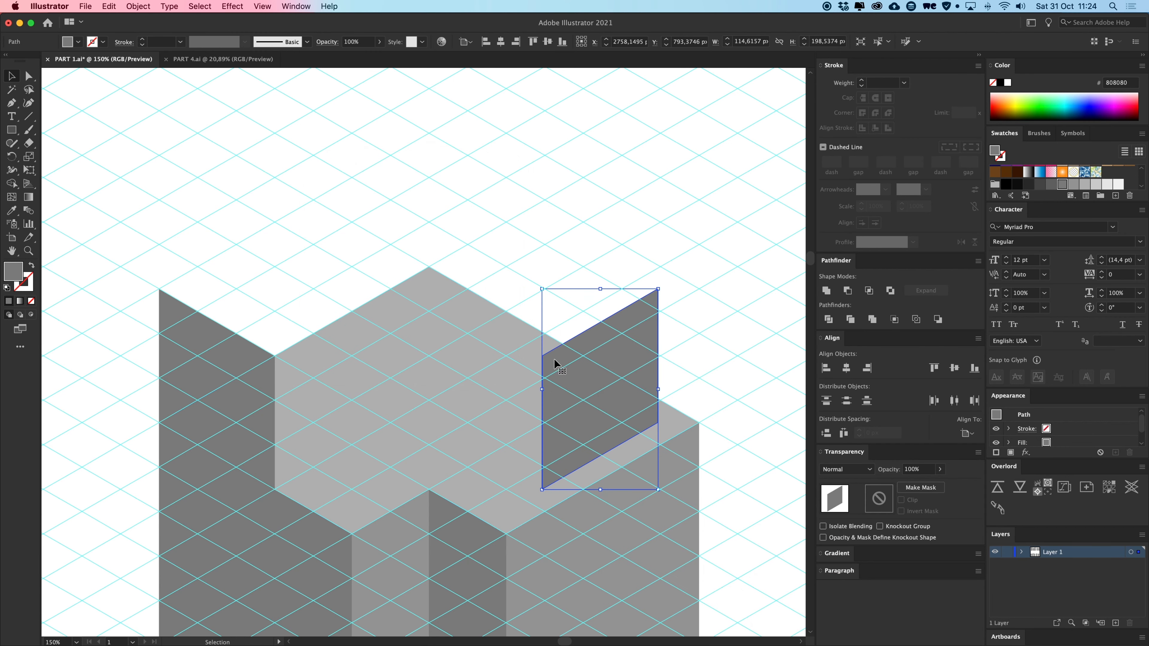
key("super+z")
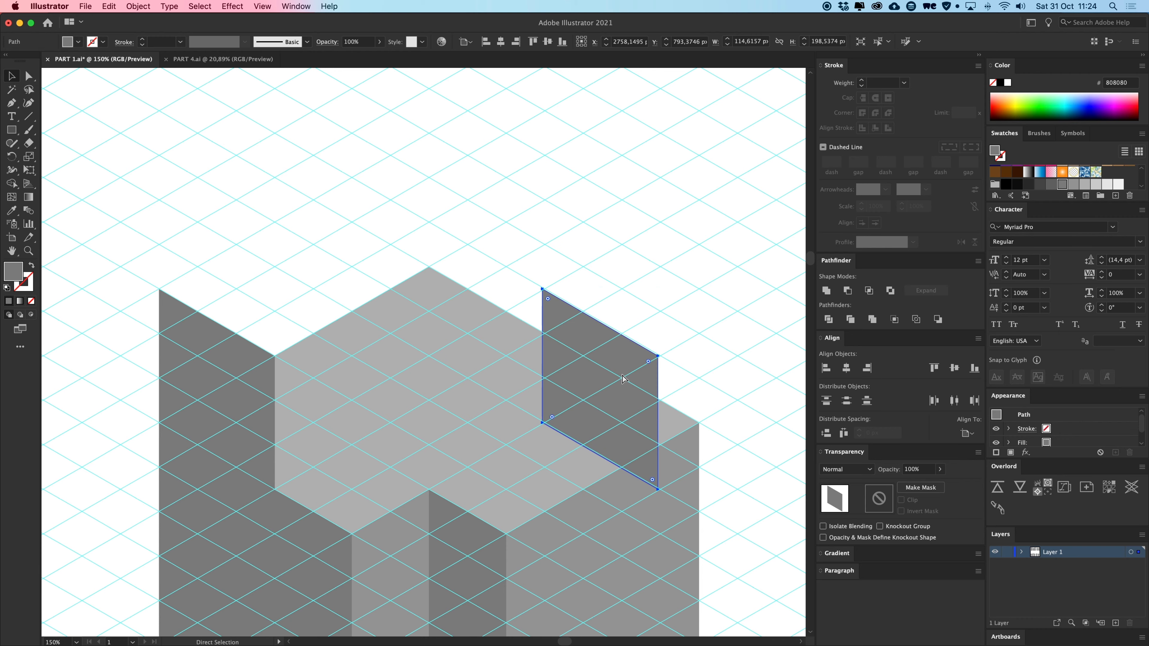
key("super+shift+z")
Move the mirrored face about 41 px right so its outer edge lines up with the right wall.
left_click_drag(629, 384, 671, 385)
left_click(618, 257)
scroll(607, 249, "down", 2)
scroll(607, 249, "right", 2)
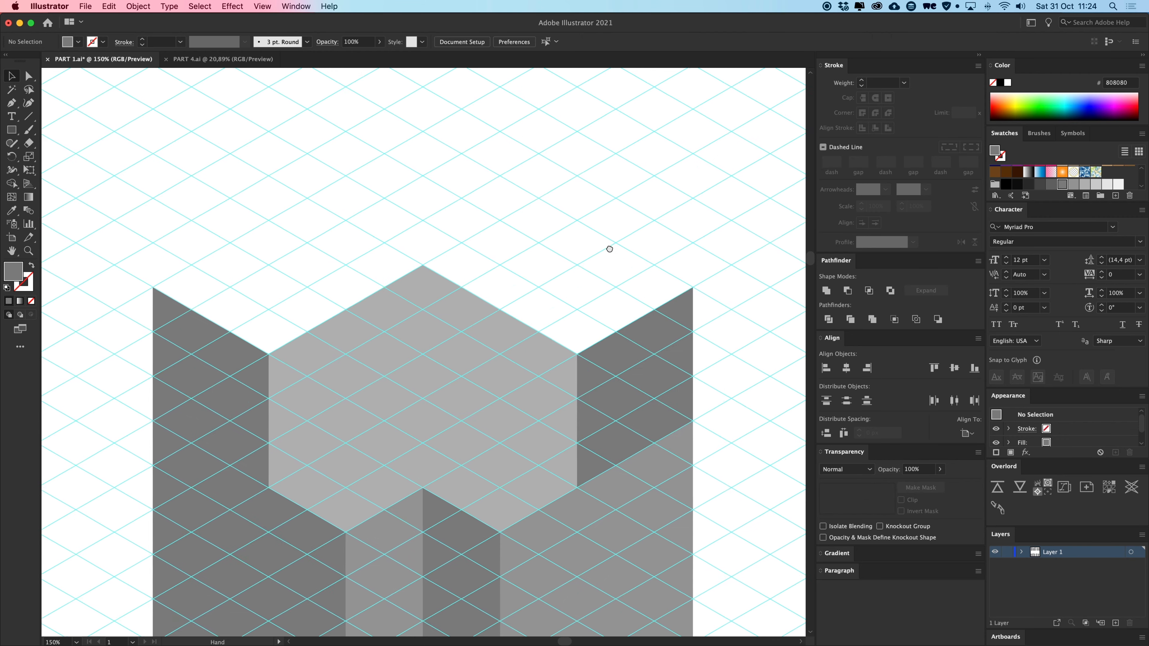
Fill the mirrored raised face with the right wall's grey, 999999.
left_click(600, 386)
key("i")
left_click(635, 453)
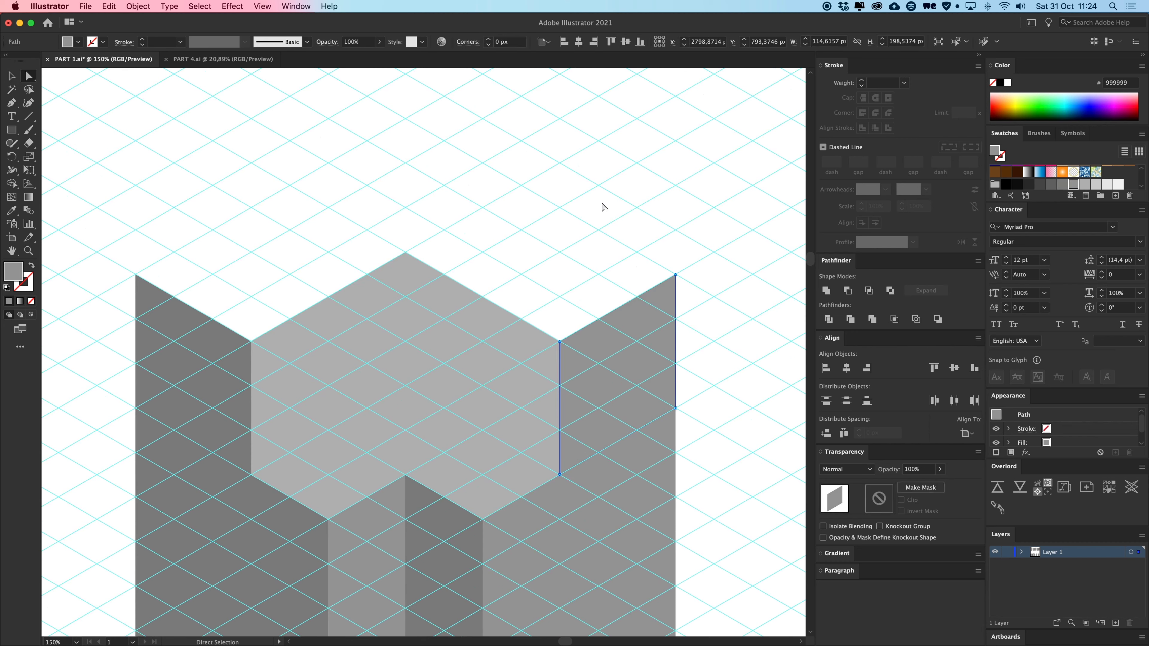
left_click(602, 207, "super")
Draw the recess's right back wall with the Pen tool, from the rear corner to the mirrored face, and fill it with 808080.
key("p")
left_click(560, 475)
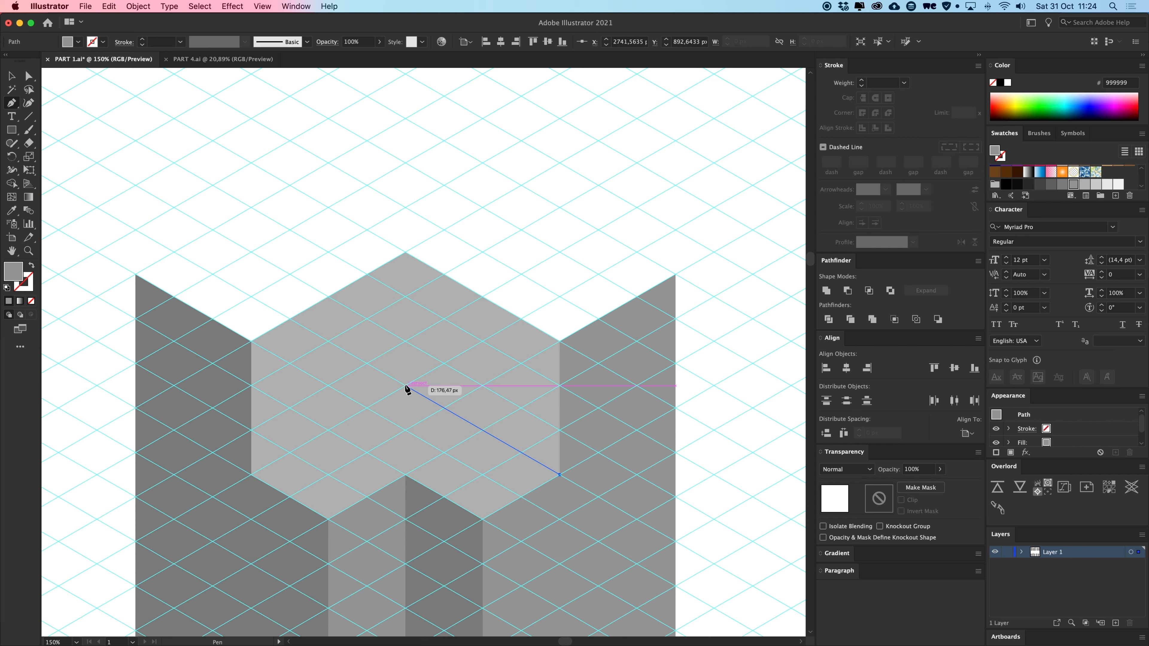
left_click(405, 386)
left_click(405, 252)
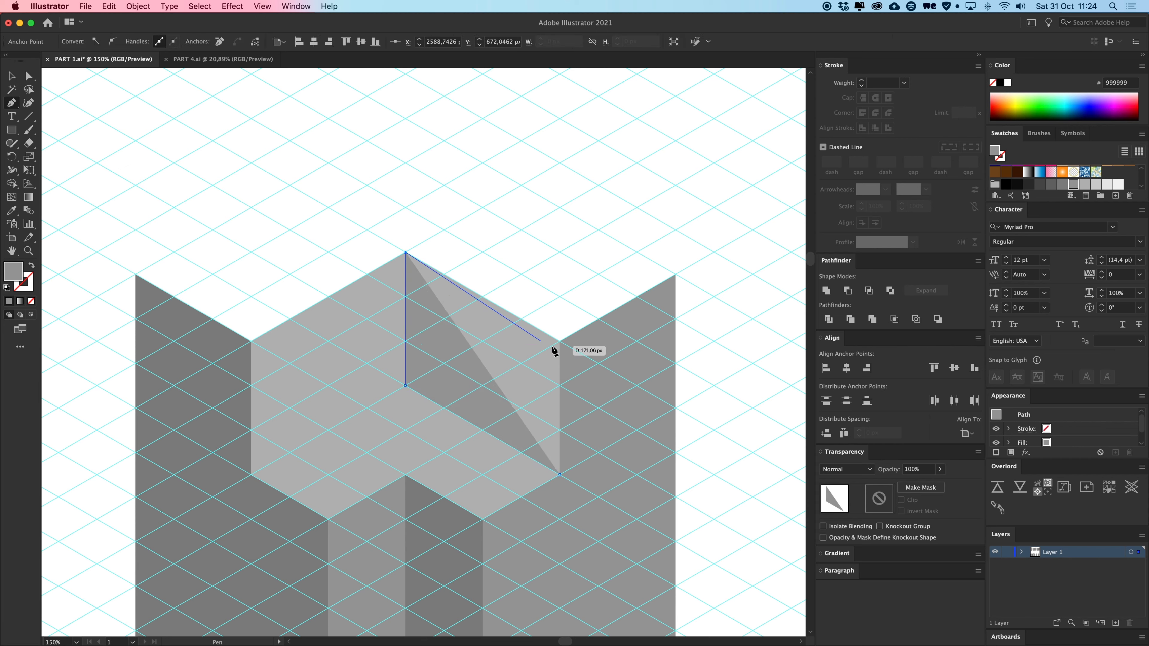
left_click(560, 341)
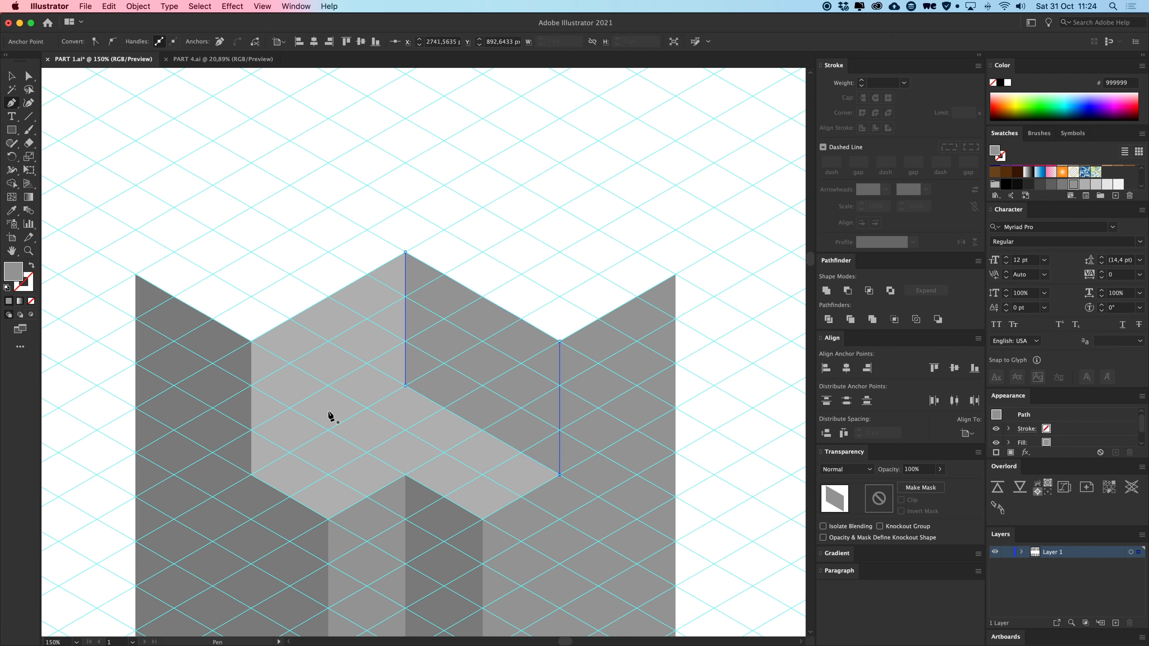
key("i")
left_click(191, 357)
key("v")
left_click(329, 183)
Draw the recess's left back wall with the Pen tool, from the rear corner to the left raised face, and fill it with 999999.
key("p")
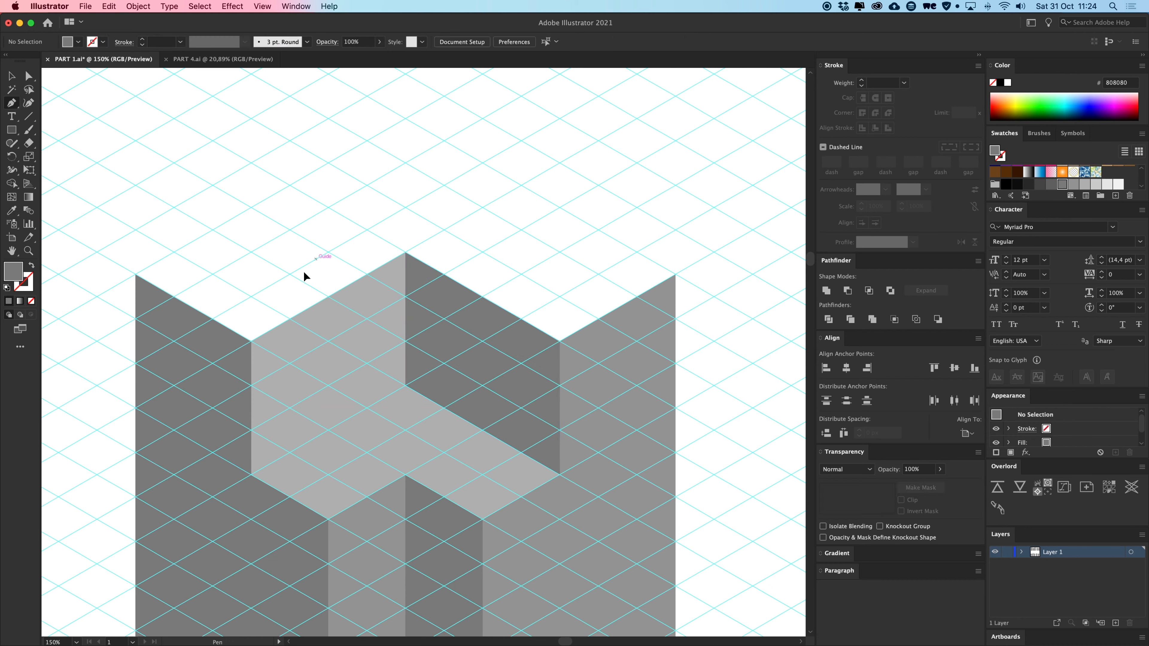
left_click(405, 252)
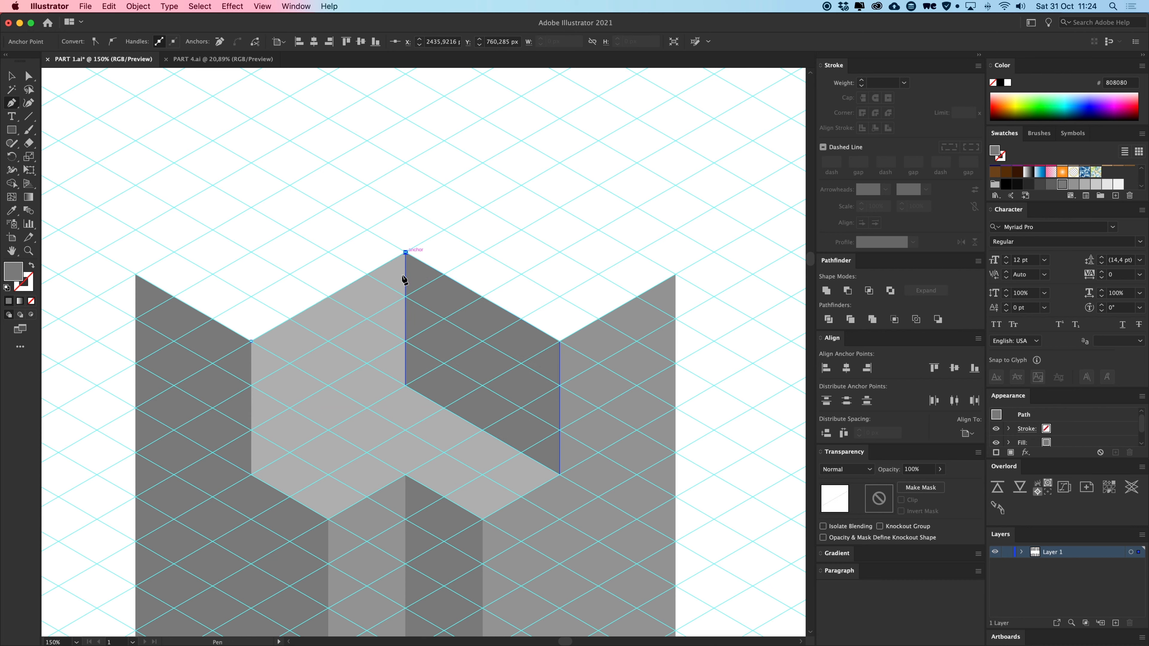
left_click(406, 386)
left_click(251, 476)
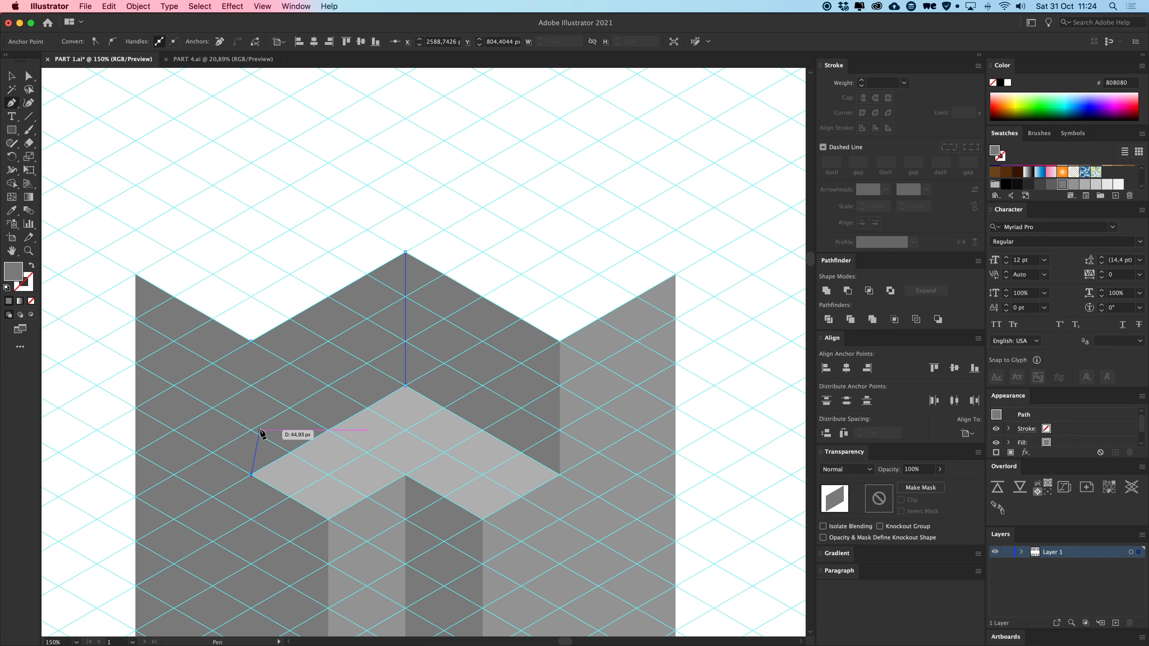
left_click(252, 341)
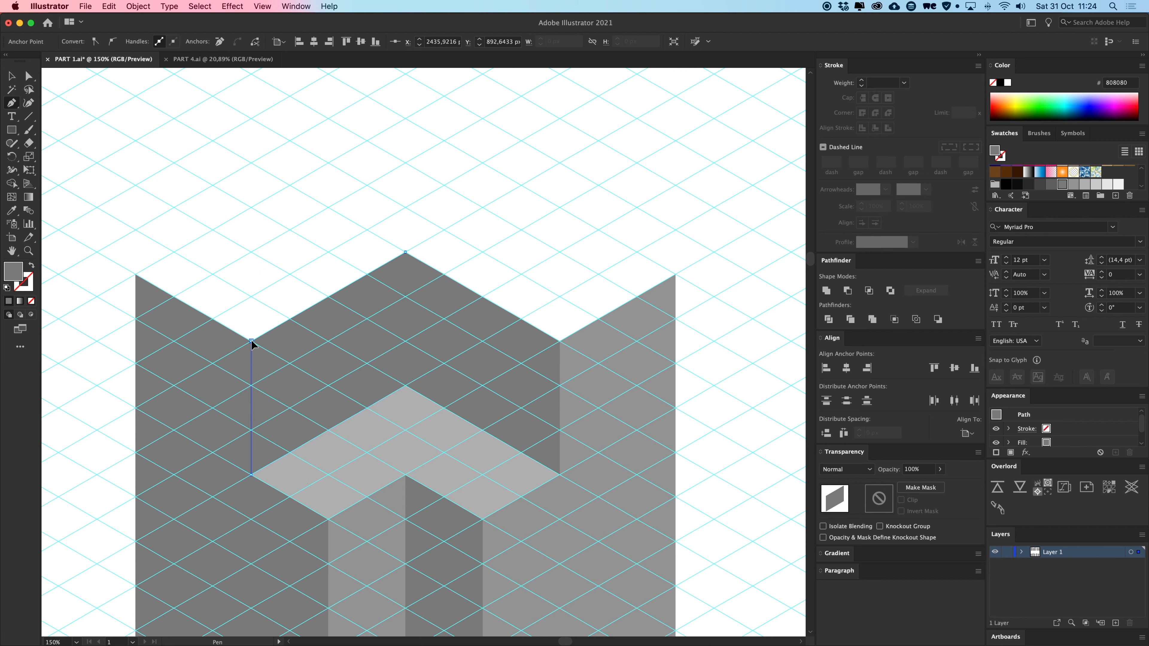
key("i")
left_click(639, 356)
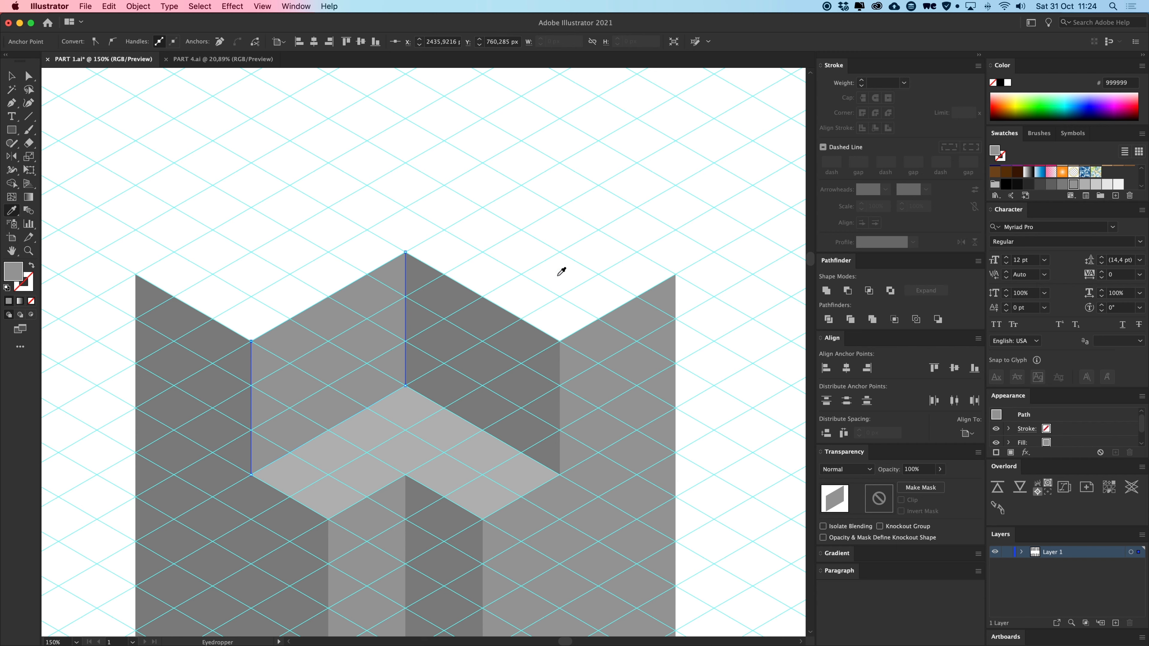
Start the raised roof outline with the Pen tool, running from the left face's outer top corner to the building's rear peak.
key("v")
left_click(368, 205)
left_click(135, 274)
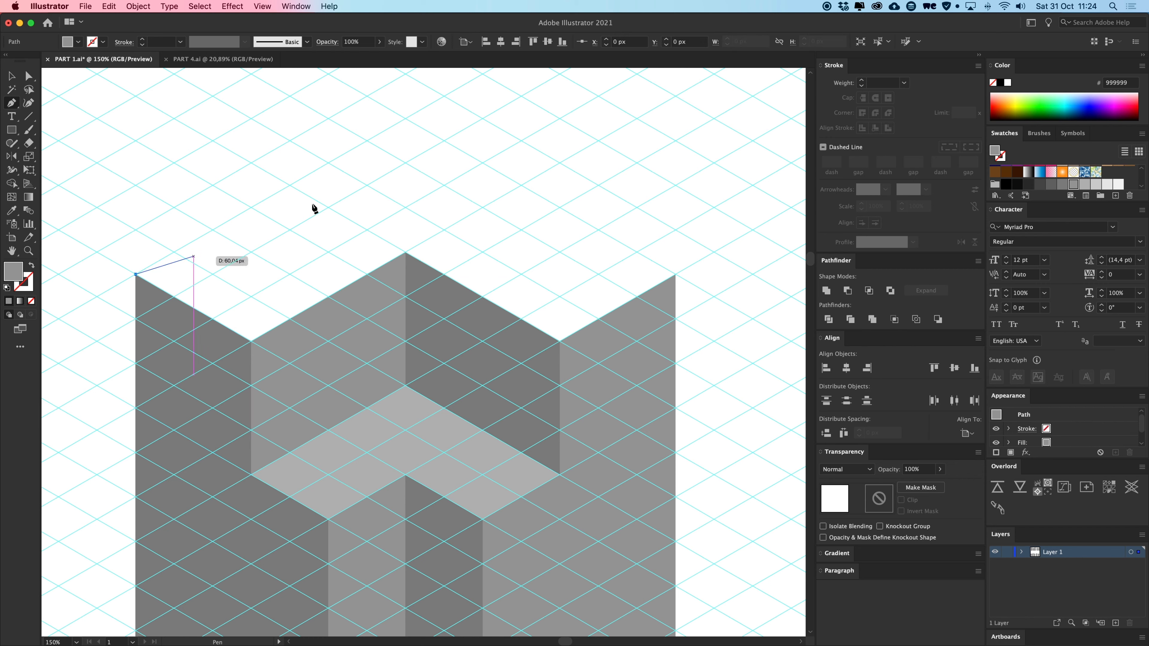
left_click(406, 119)
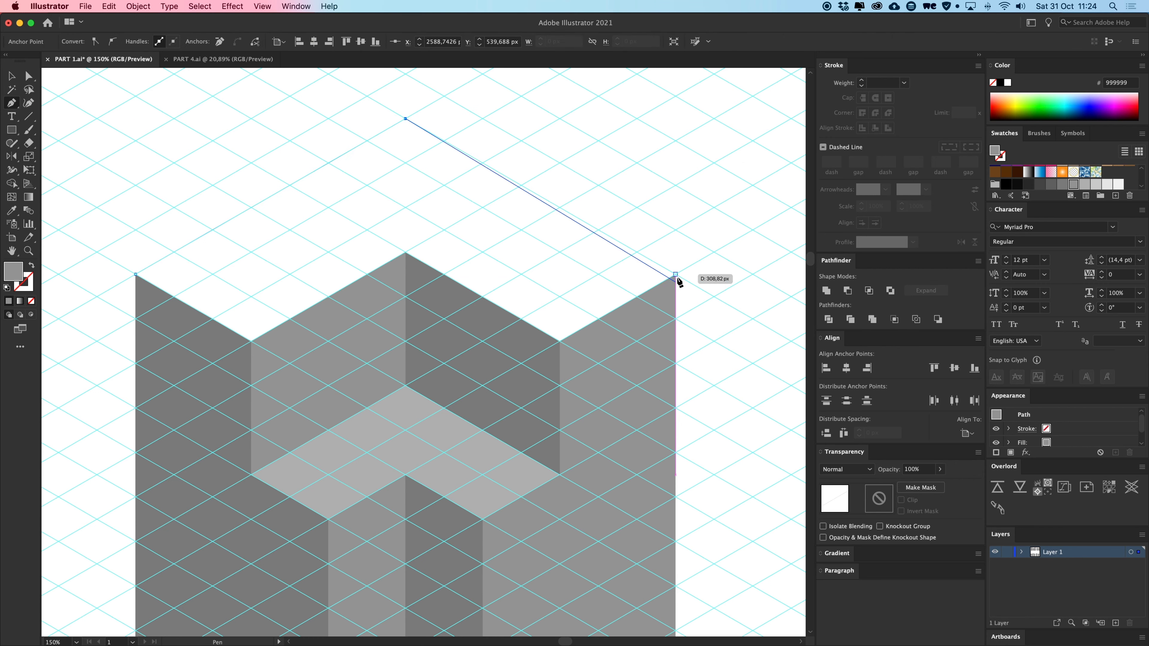
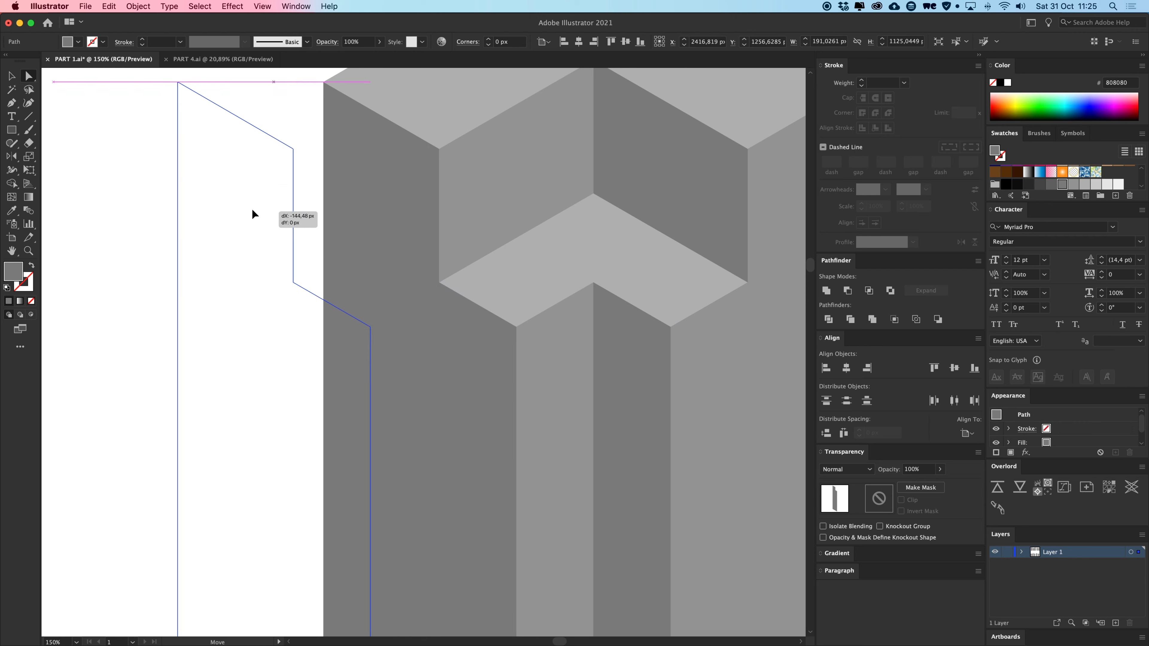
Undo the test move of the left wall and unite the raised right face with the right wall below it.
key("super+z")
key("space")
left_click_drag(619, 209, 162, 245)
left_click(376, 244)
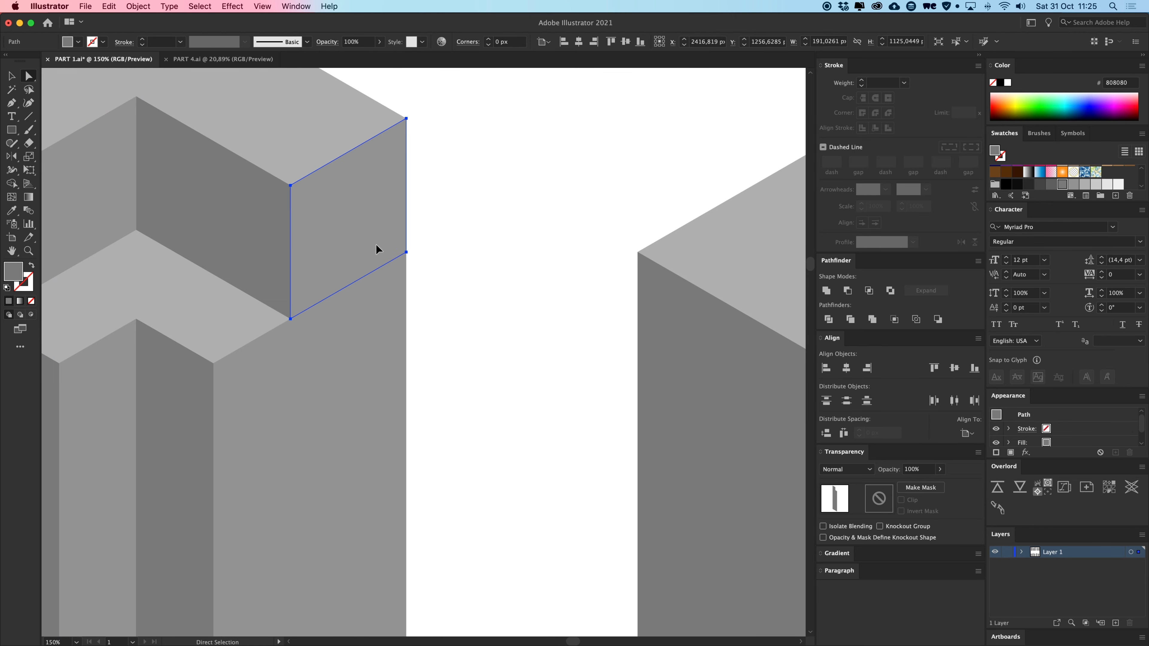
left_click(291, 320)
left_click(360, 334, "shift")
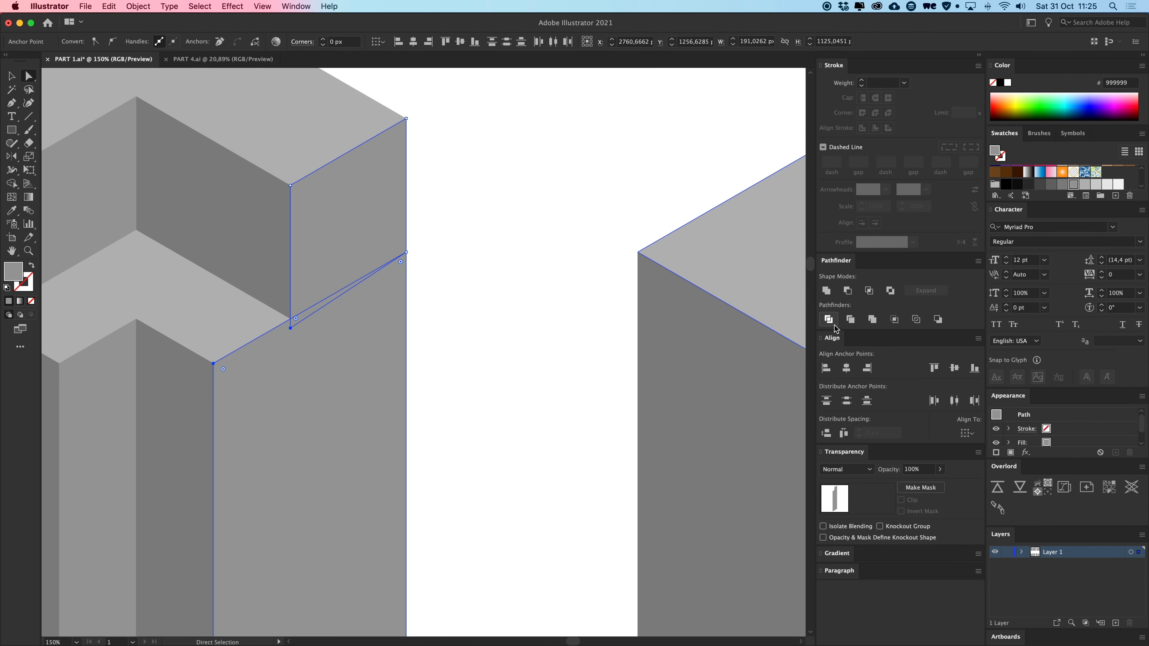
left_click(829, 292)
left_click(551, 224)
Examine the finished notched building beside its neighbours at 50% zoom, selecting it as a group to check its outlines.
key("super+minus")
key("super+minus")
key("super+minus")
key("v")
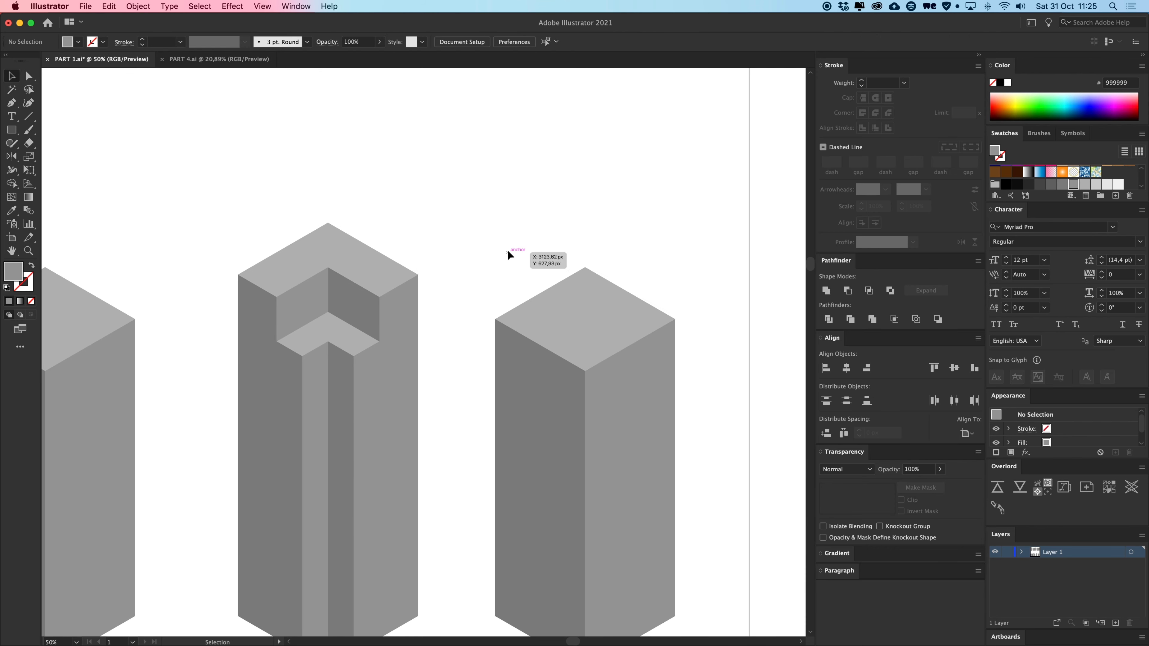
left_click(376, 306)
scroll(452, 299, "left", 5)
scroll(452, 299, "down", 2)
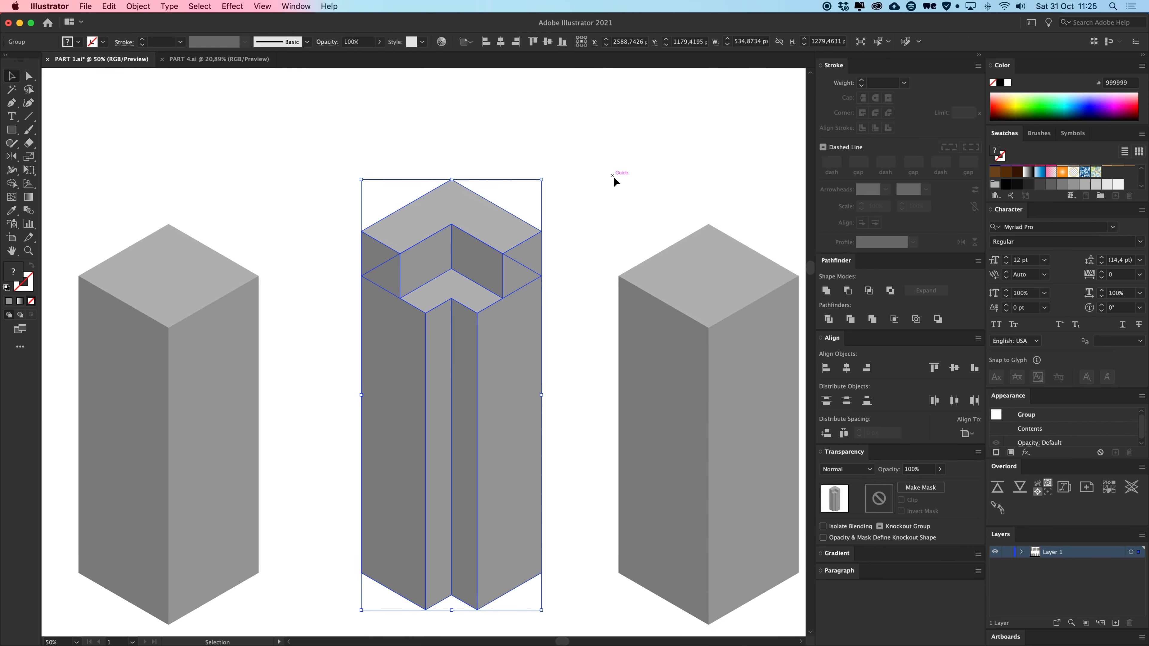
left_click(621, 186)
Try to bring the spired reference tower's body over to the working artboard, leaving out the separate spire tip.
scroll(572, 206, "right", 5)
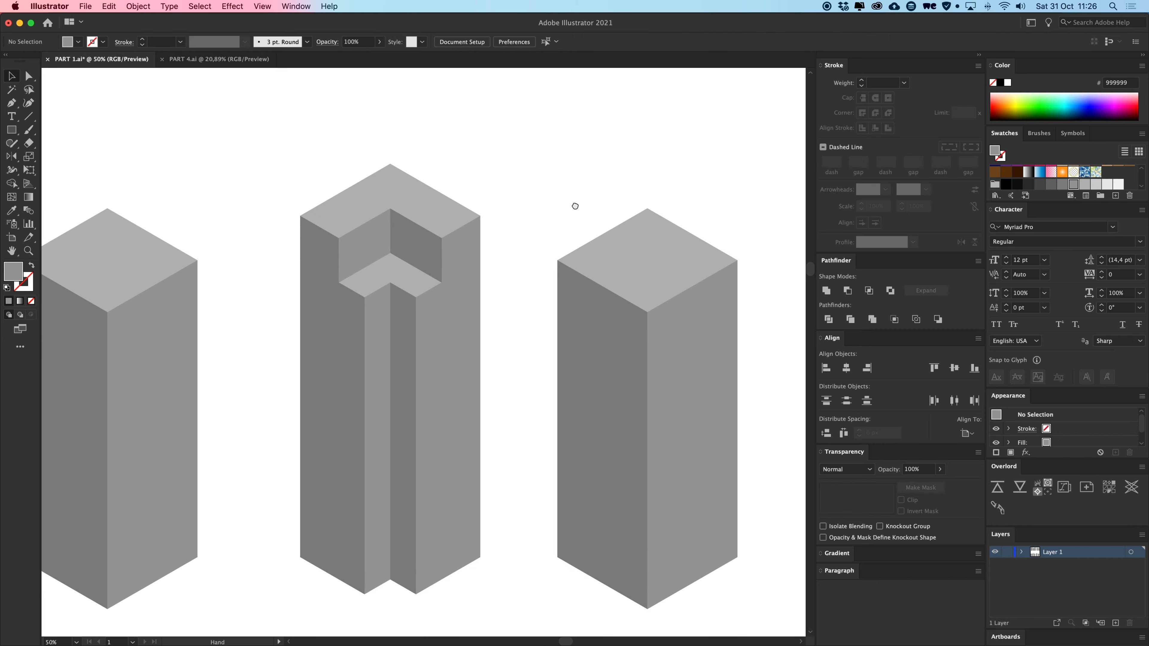
scroll(554, 187, "up", 2)
left_click(569, 280)
scroll(538, 326, "up", 15)
scroll(538, 326, "left", 5)
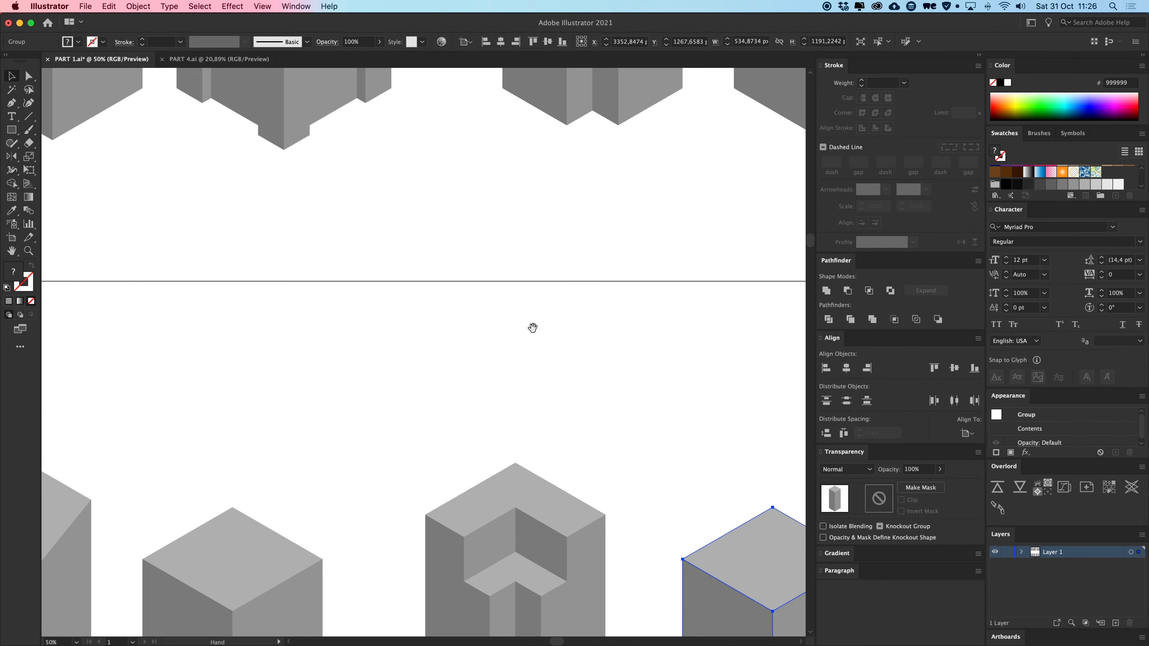
left_click_drag(633, 299, 574, 336)
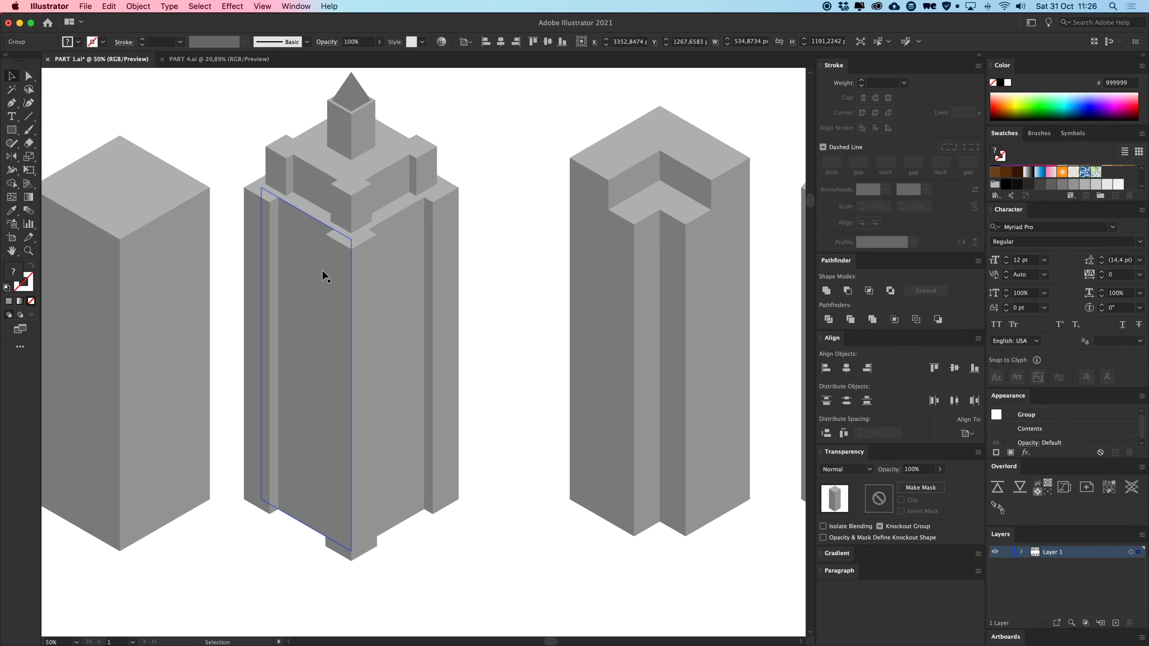
left_click(322, 269)
left_click_drag(447, 350, 205, 202)
left_click_drag(182, 190, 690, 525)
left_click_drag(672, 514, 444, 348)
key("super+z")
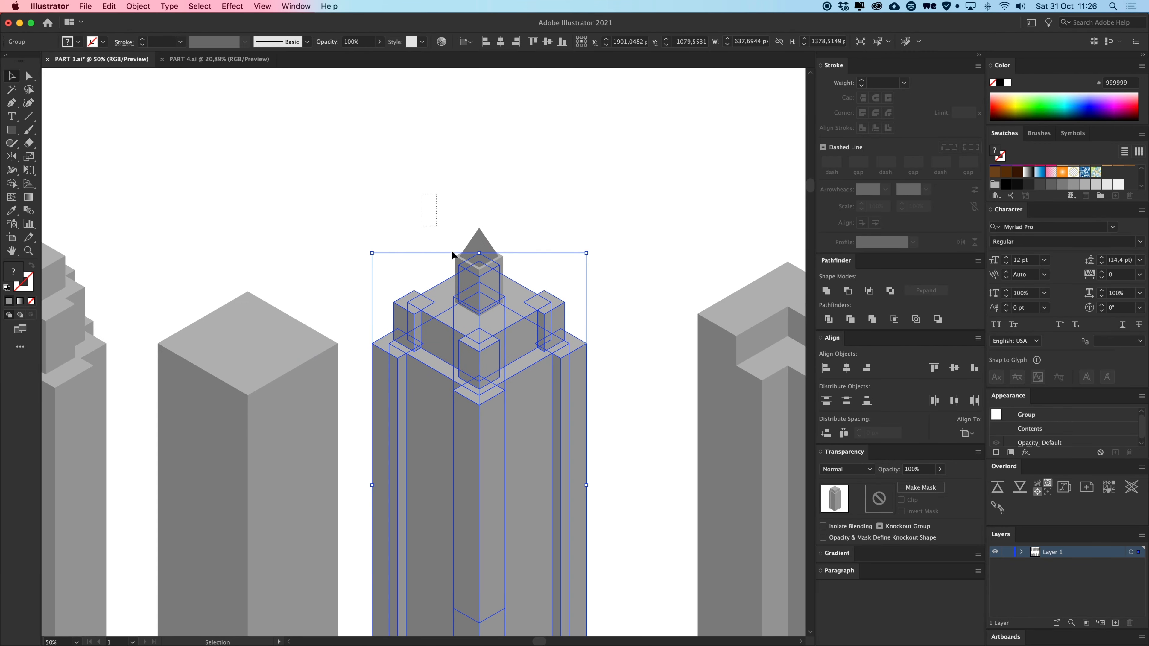
Place the spired tower, including its spire tip, beside the last plain block on the working artboard and show the guide grid.
left_click_drag(584, 426, 382, 326)
left_click_drag(324, 304, 666, 519)
left_click_drag(659, 524, 293, 234)
left_click_drag(276, 240, 623, 477)
mouse_move(625, 482)
left_mouse_down()
mouse_move(538, 181)
mouse_move(645, 489)
left_mouse_up()
left_click_drag(626, 492, 619, 321)
left_click(432, 244)
key("super+;")
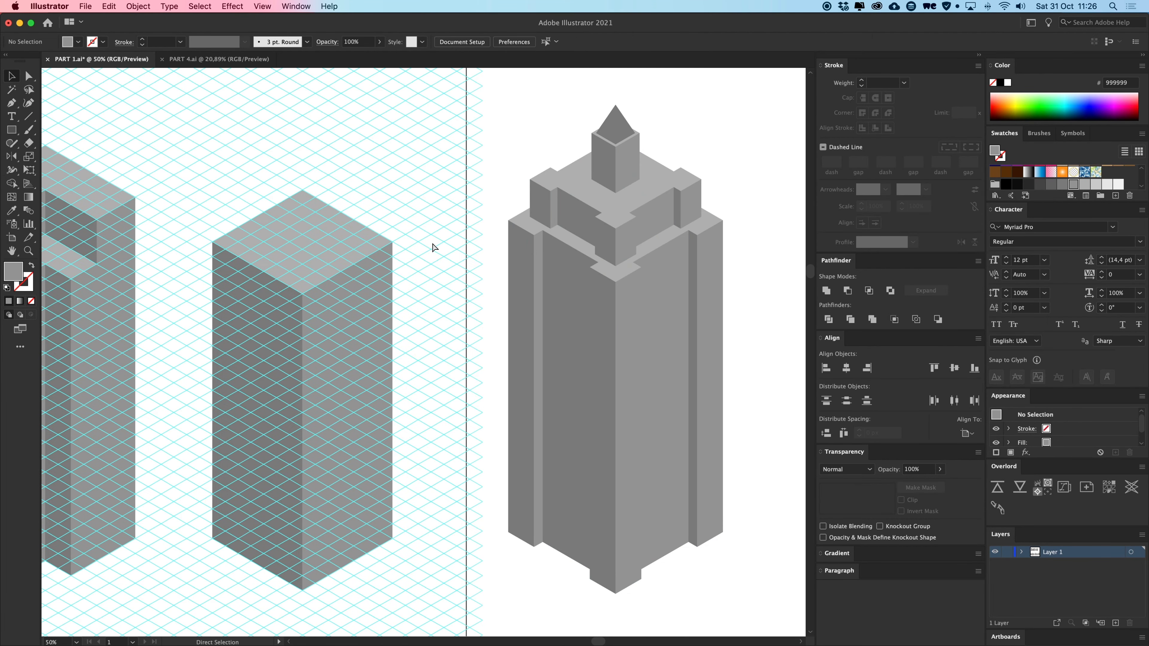
Ungroup the spired tower through two group levels to separate its main body from the upper tier and spire.
left_click_drag(527, 229, 289, 263)
key("super+equal")
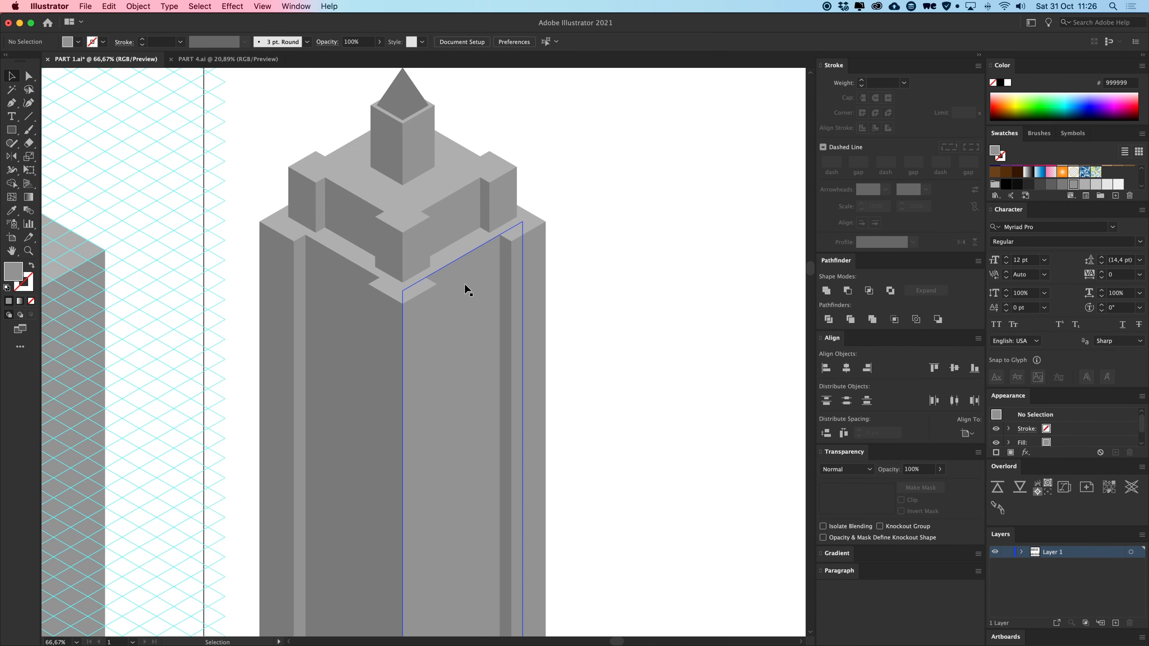
scroll(464, 284, "down", 2)
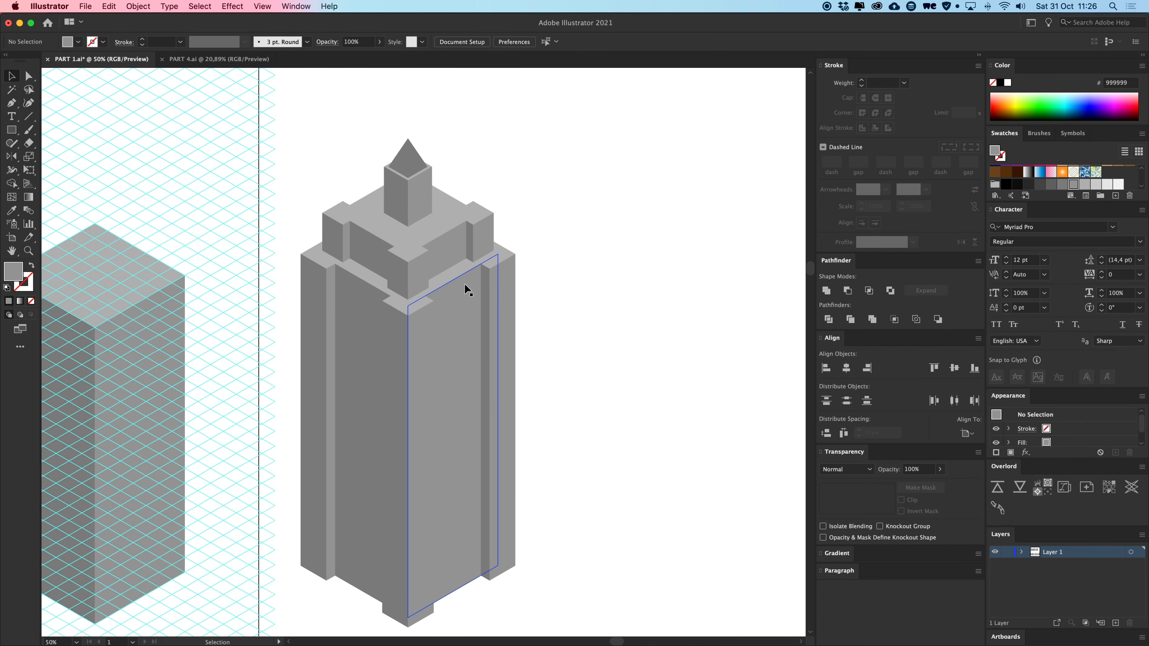
key("v")
left_click(441, 311)
key("a")
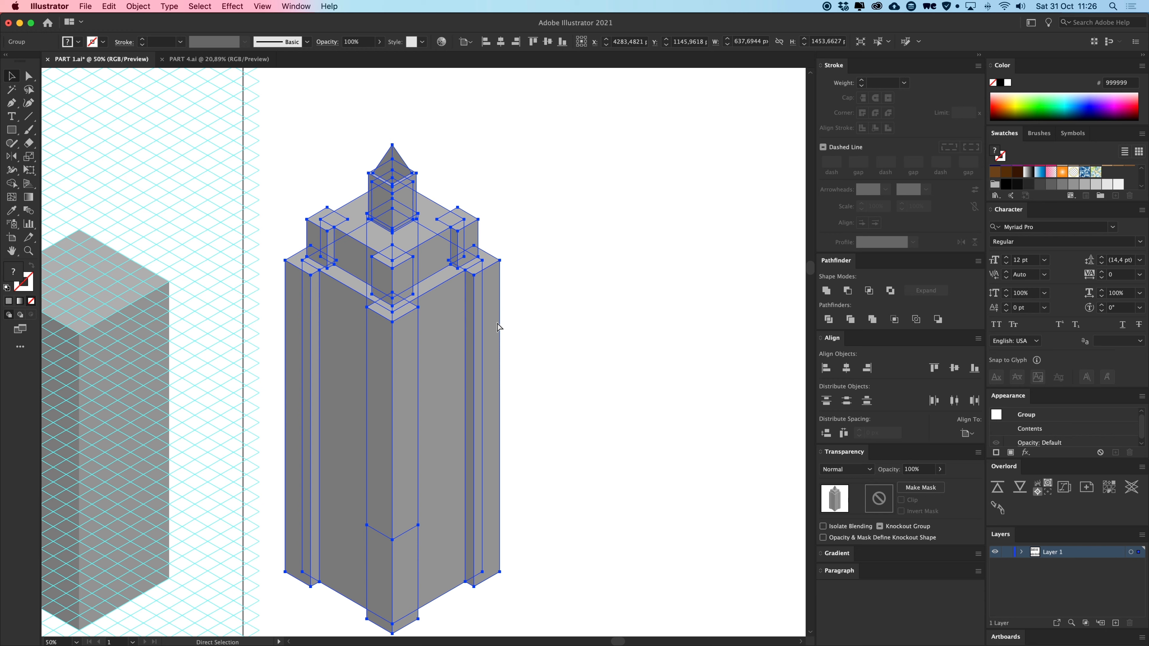
key("super+shift+g")
left_click(592, 306)
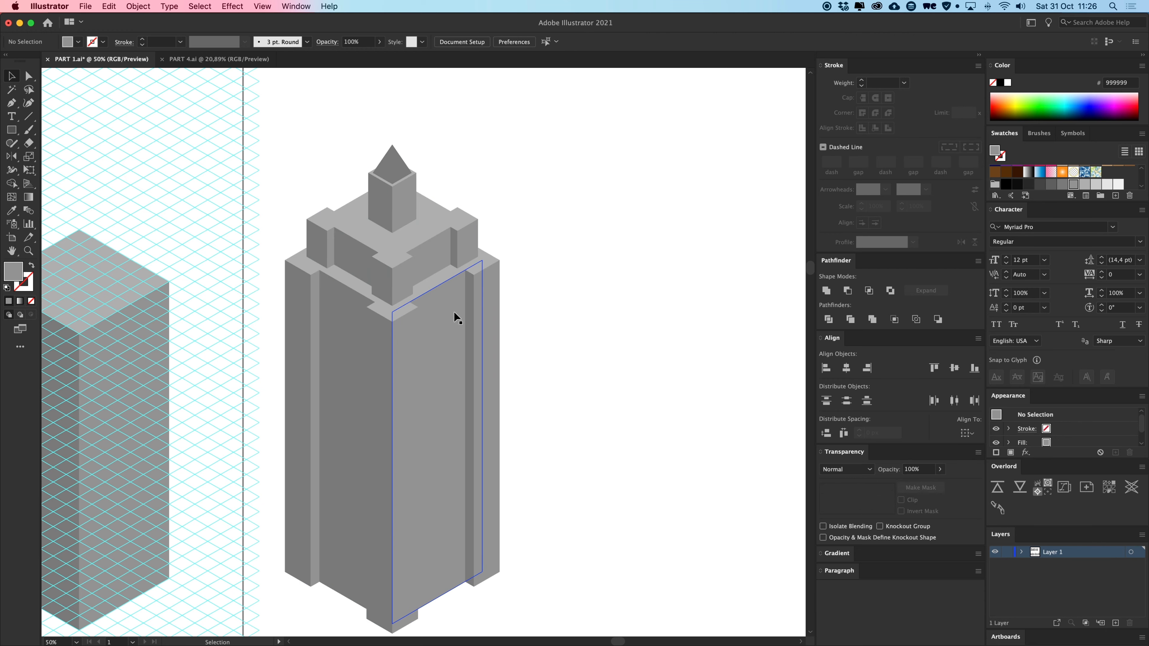
left_click(455, 314)
key("super+shift+g")
left_click(535, 314)
Move the tower's main body about 709 px right, away from the upper tier and spire.
left_click(489, 315)
scroll(461, 319, "right", 2)
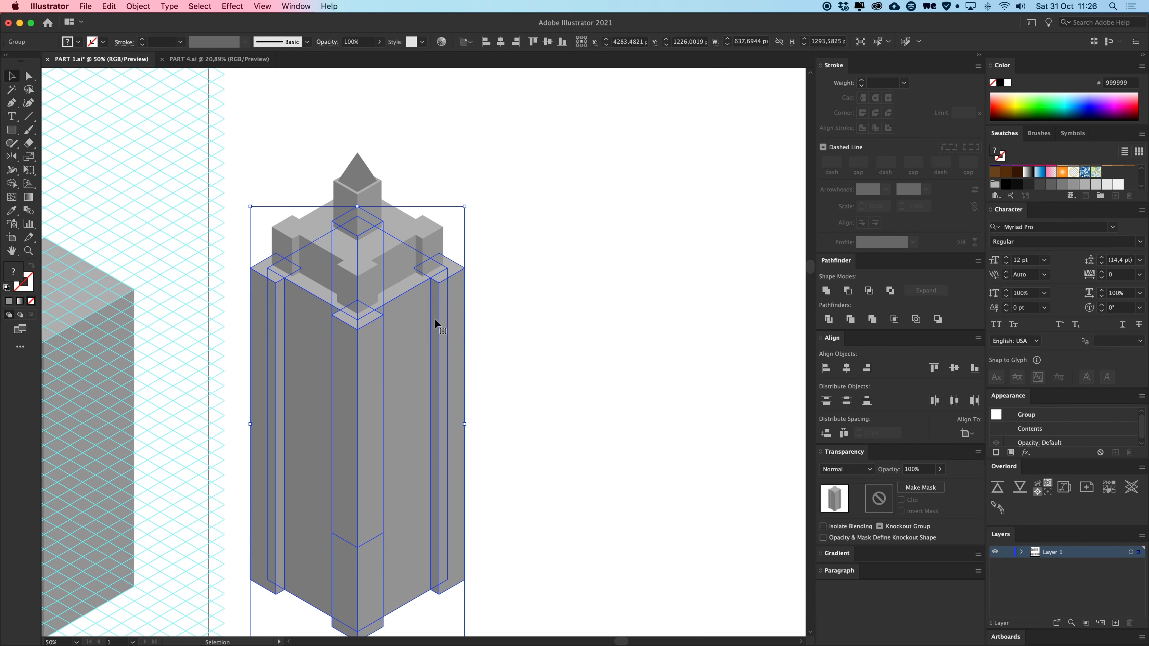
left_click_drag(400, 345, 634, 341)
scroll(658, 353, "right", 3)
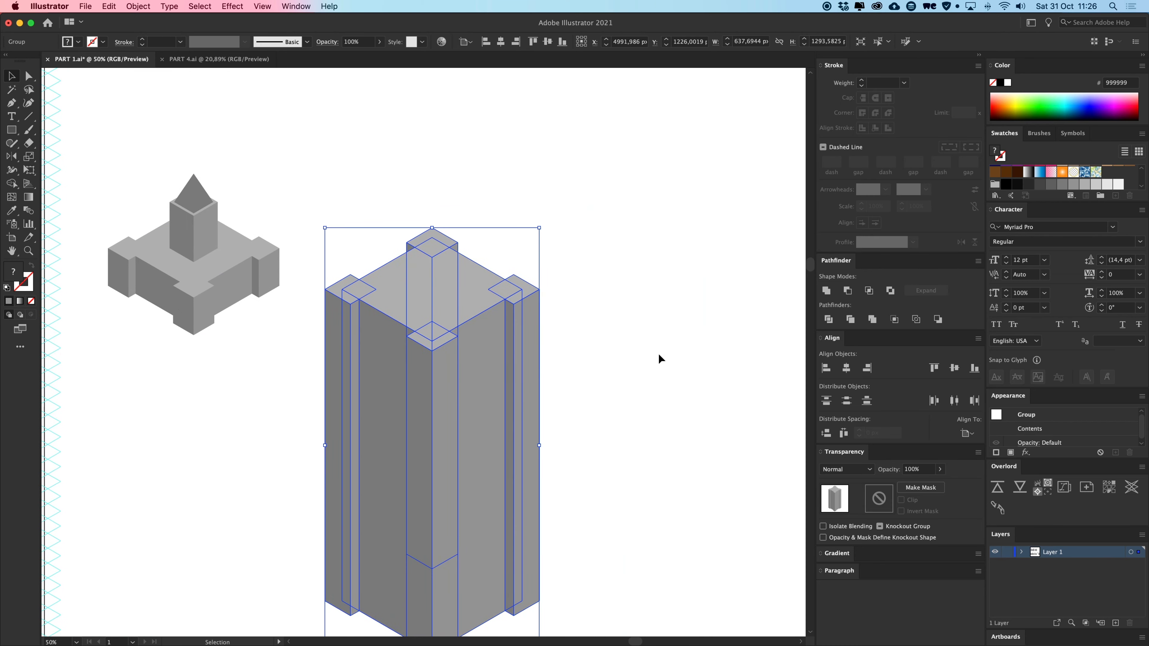
left_click(658, 353)
Ungroup the tower's main body into separate pieces and undo a test move of its right wall.
left_click(503, 349)
key("super+shift+g")
left_click(546, 353)
left_click_drag(500, 351, 703, 349)
key("super+z")
Move the top and both walls of the body's central block together about 799 px right, clear of the corner pillars.
left_click(388, 345, "shift")
left_click(428, 297, "shift")
left_click_drag(427, 297, 697, 298)
left_click(620, 188)
left_click_drag(620, 188, 571, 183)
left_click_drag(543, 183, 657, 313)
left_click_drag(455, 206, 513, 144)
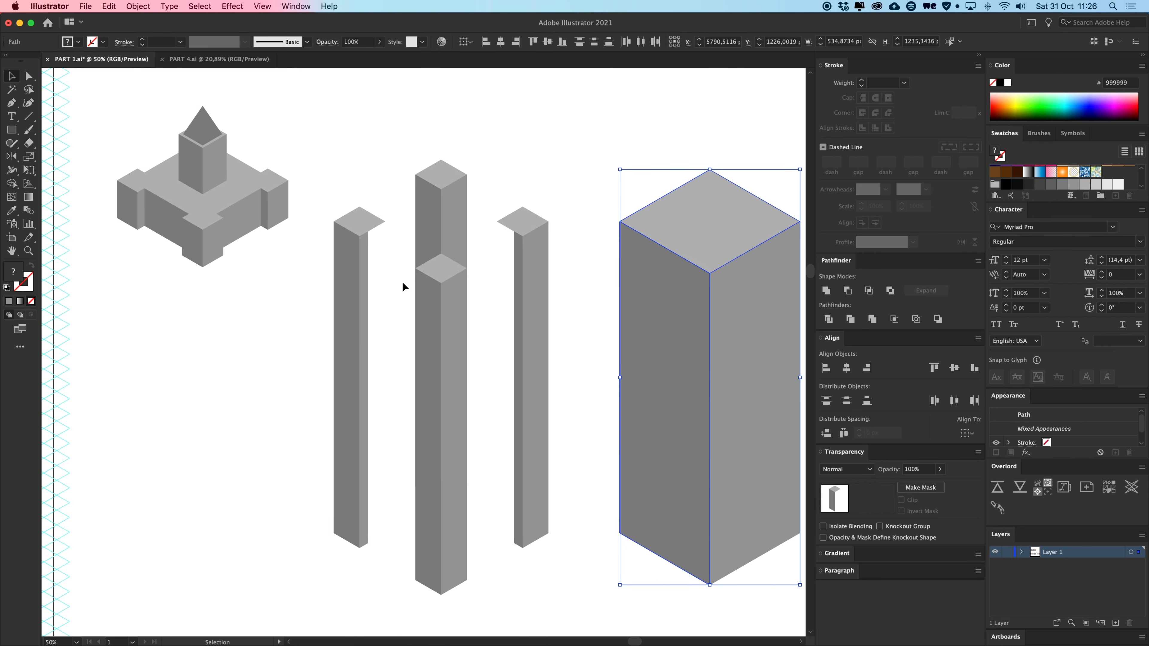
Undo the move of the body's central block, returning it between the corner pillars.
left_click_drag(414, 168, 430, 254)
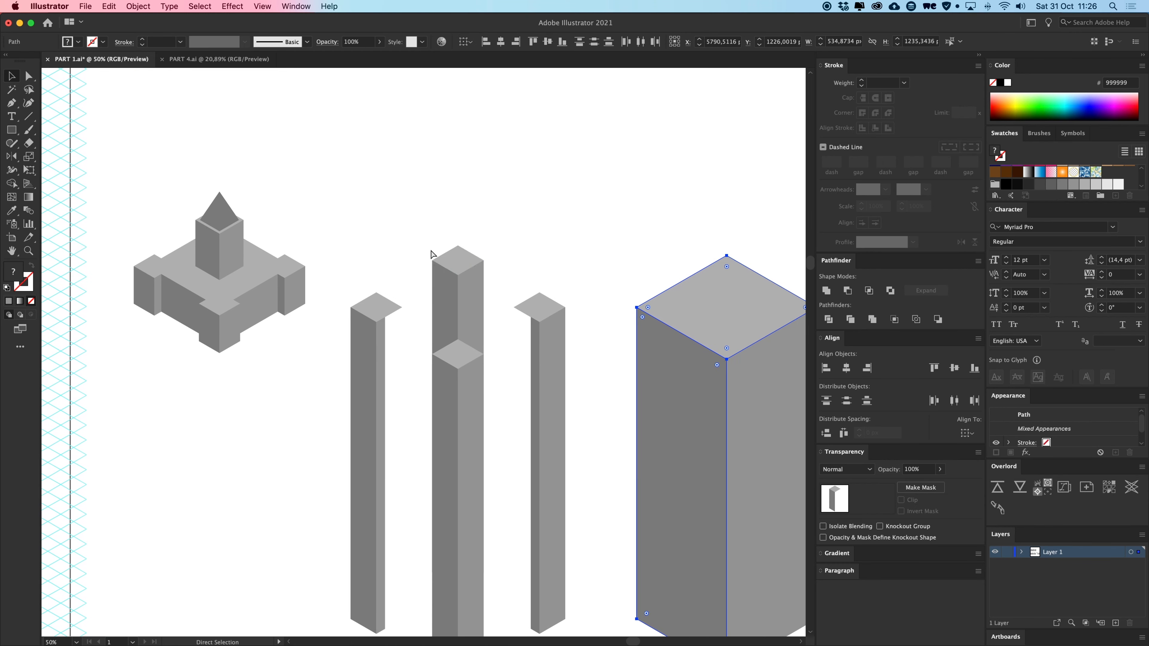
key("super+z")
left_click(446, 227)
left_click_drag(565, 422, 568, 424)
left_click_drag(614, 454, 632, 411)
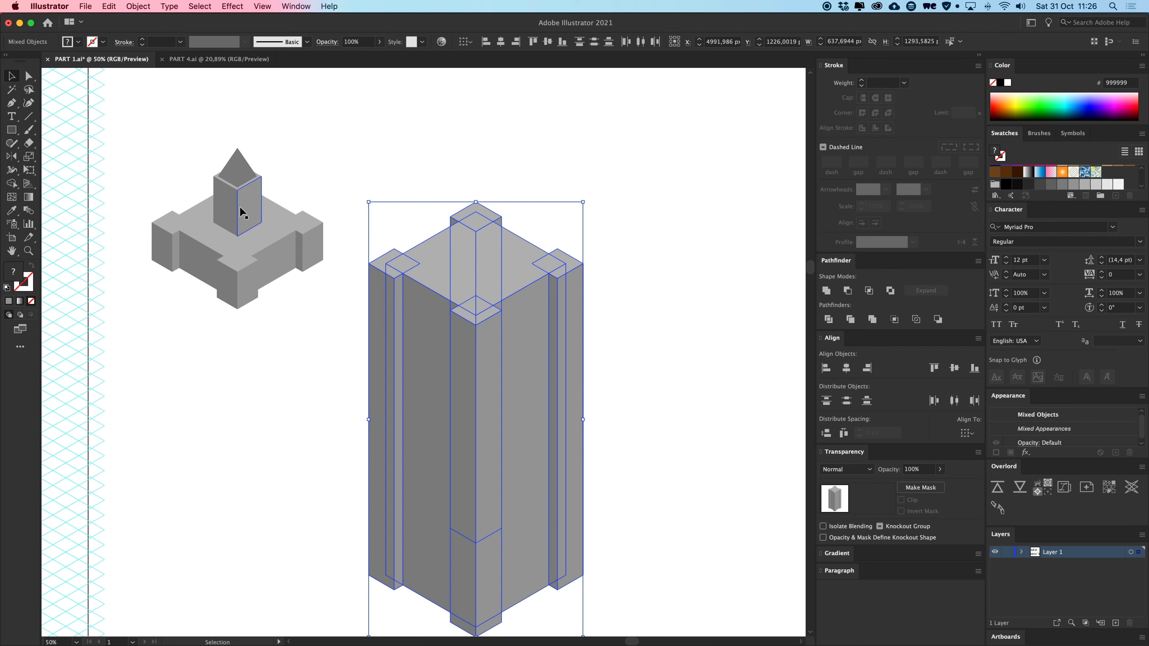
left_click(446, 149)
Try placing the tower body with its four corner pillars over the plain block on the guide grid.
left_click_drag(271, 277, 397, 274)
left_click_drag(172, 253, 513, 276)
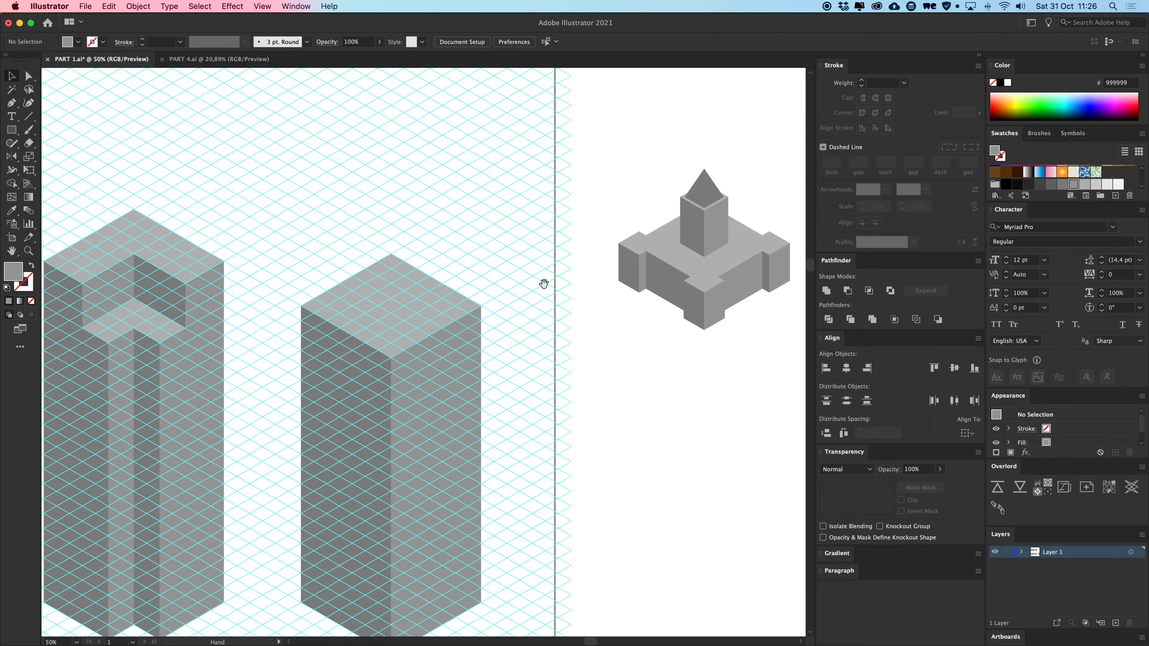
left_click_drag(783, 310, 533, 299)
left_click(704, 332)
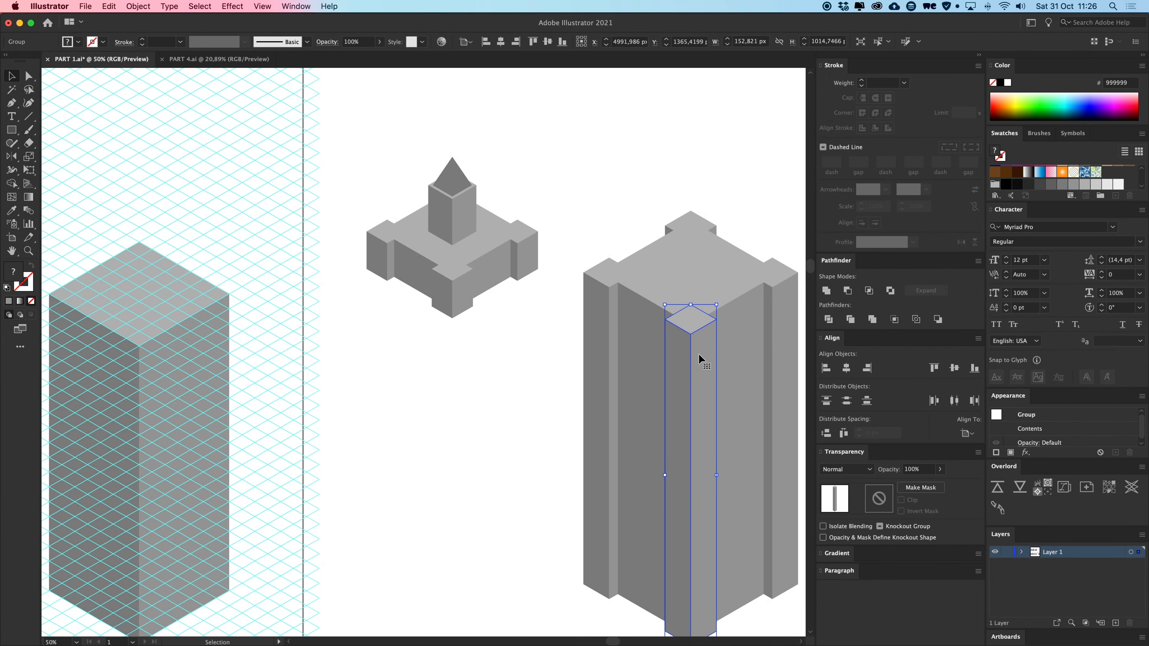
left_click_drag(583, 185, 769, 399)
left_click_drag(768, 399, 593, 399)
key("super+z")
left_click_drag(788, 384, 234, 399)
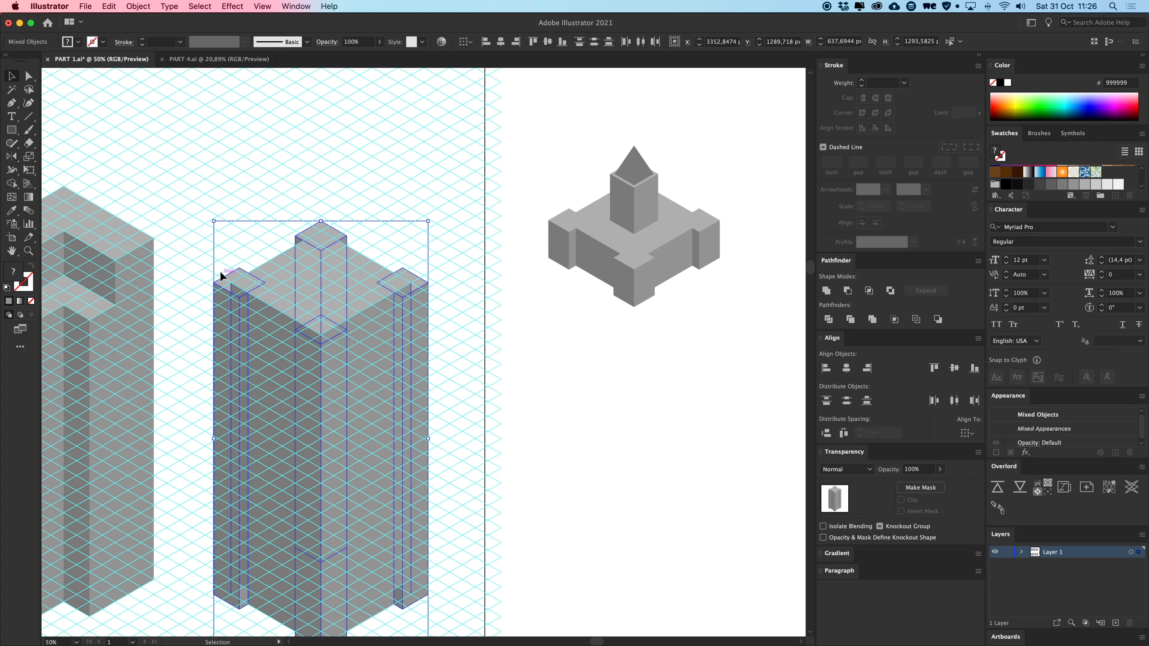
key("super+z")
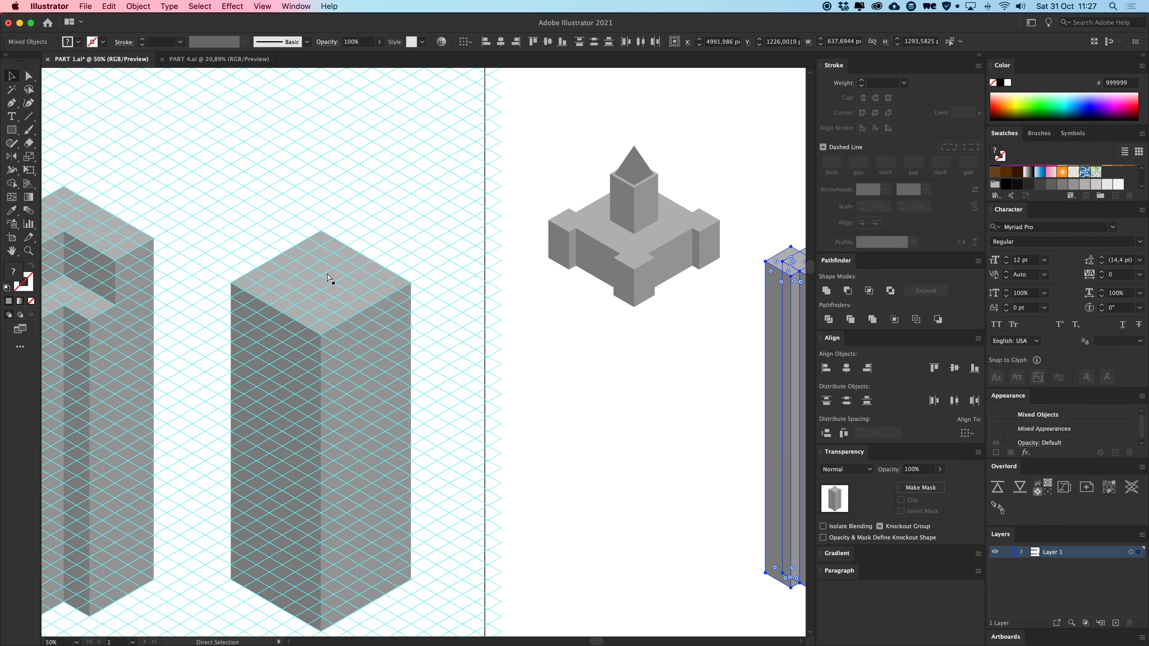
Draw a rhombus about 153 × 88 px around the plain block's back top corner, filled with light grey b3b3b3.
left_click(466, 234)
key("p")
key("super+plus")
key("super+plus")
left_click_drag(230, 140, 380, 282)
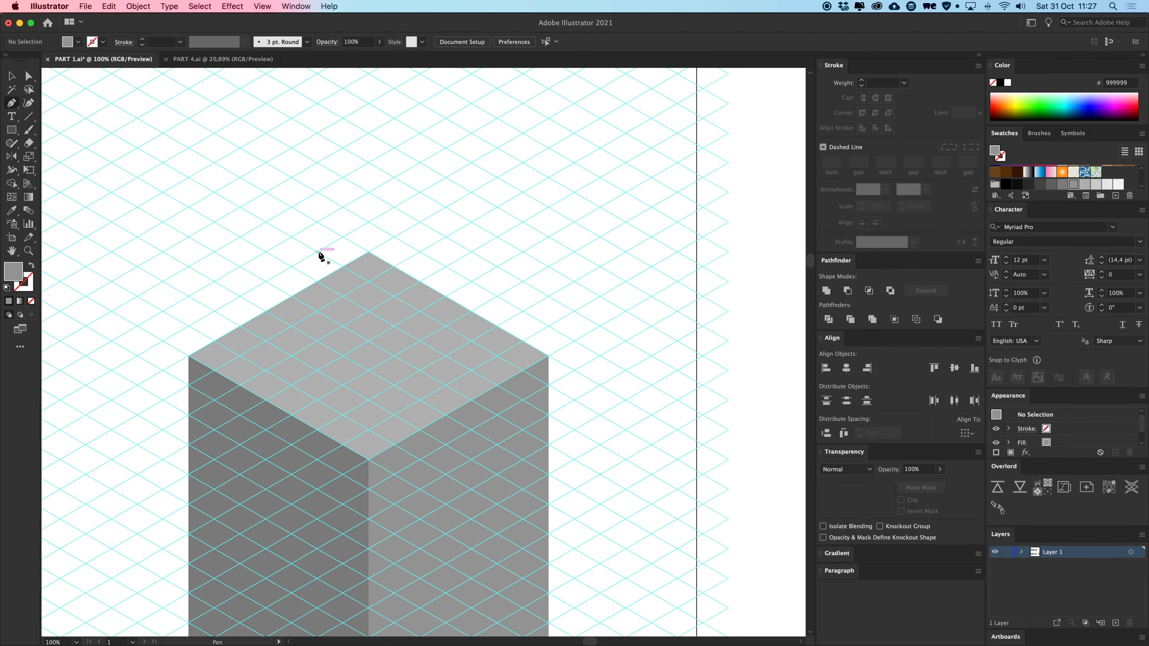
left_click(316, 252)
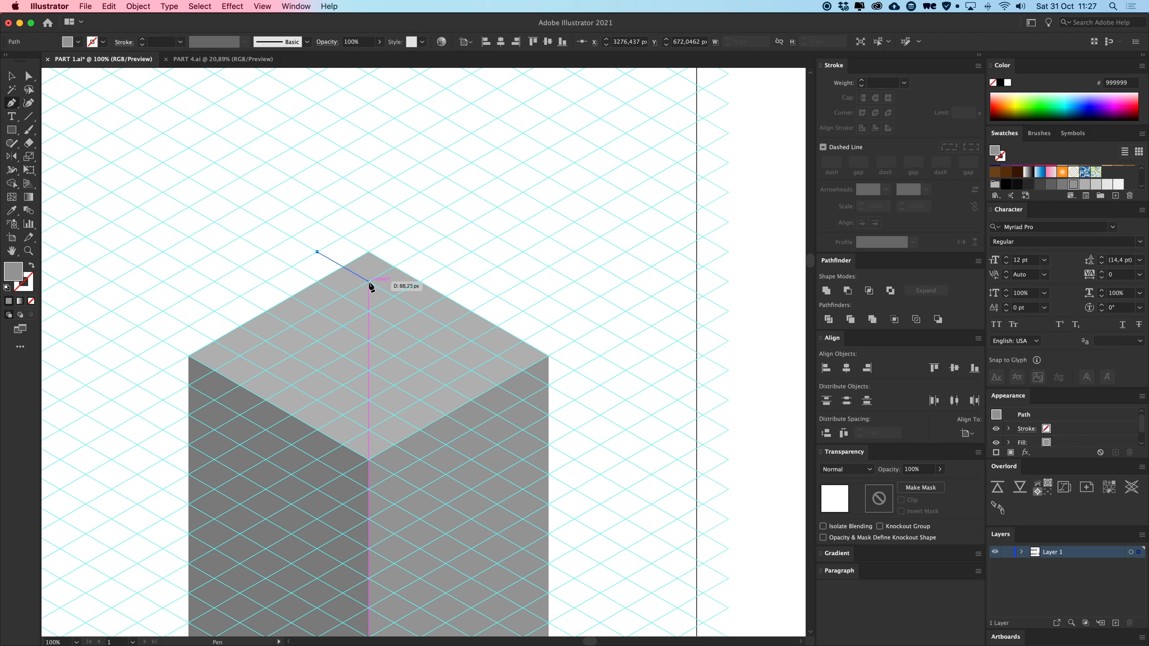
left_click(368, 282)
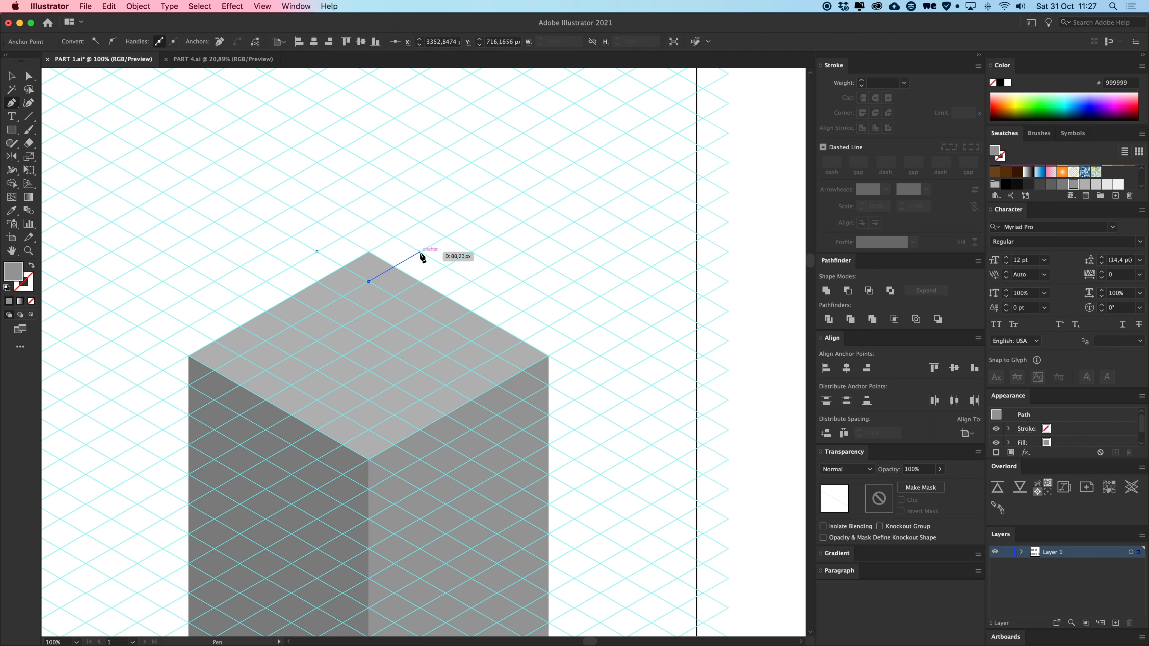
left_click(420, 251)
left_click(369, 222)
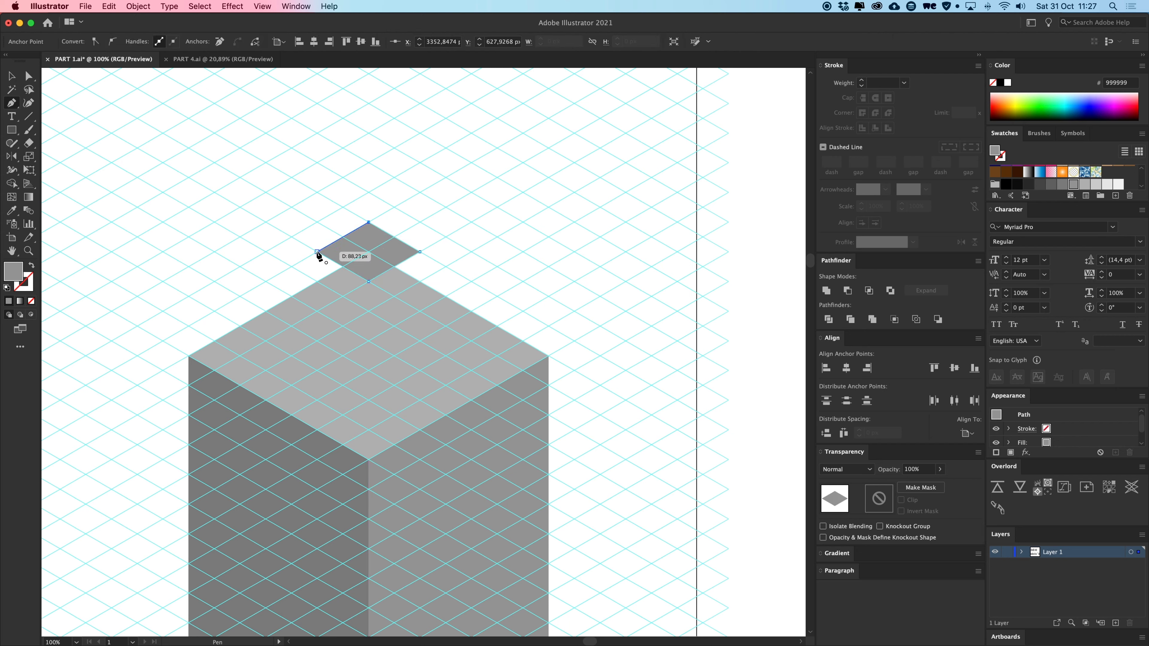
key("v")
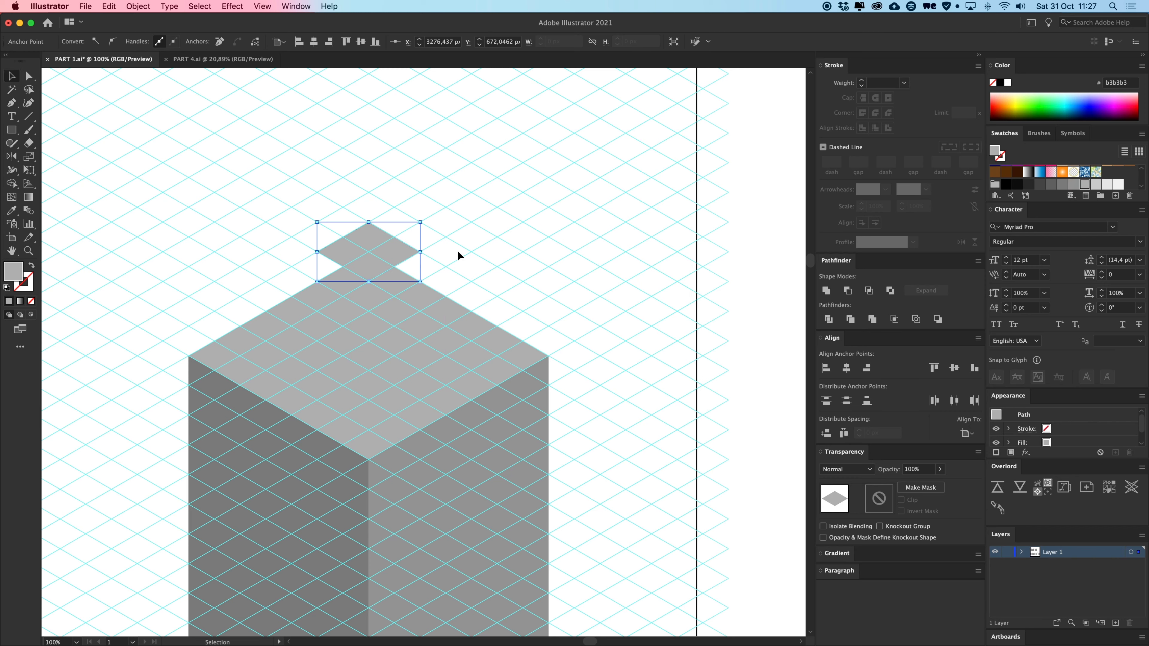
left_click(459, 255)
Move the rhombus about 309 px down onto the block's front top corner and fill it with dark grey 333333.
left_click_drag(366, 234, 379, 439)
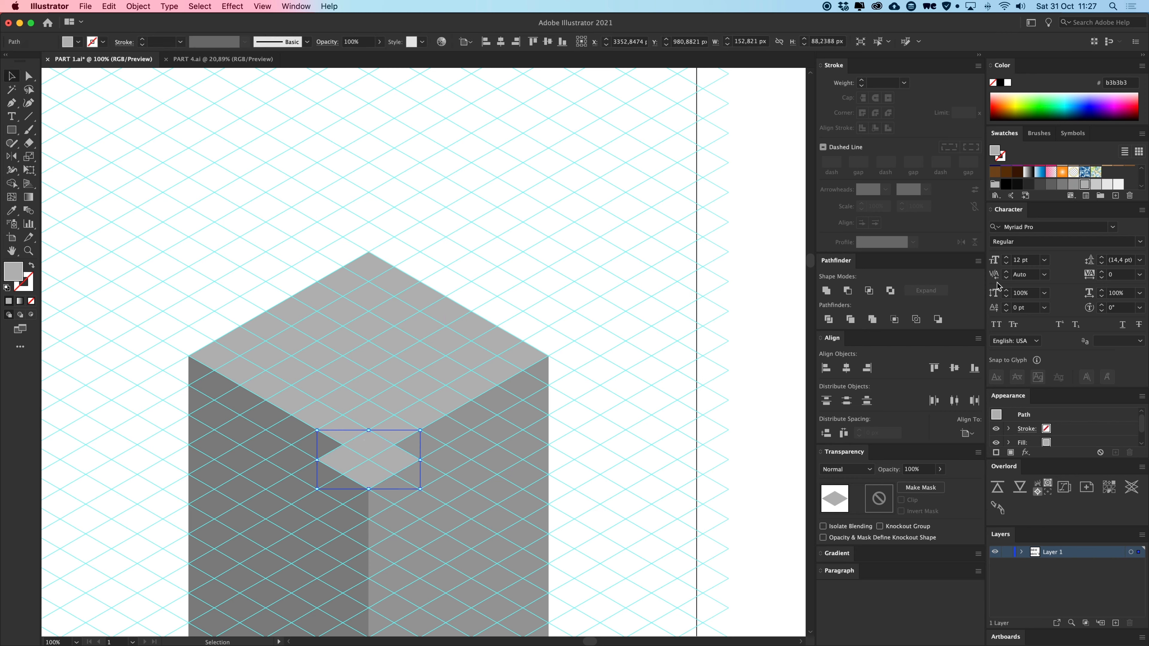
left_click(1033, 188)
left_click(557, 235)
key("super+semicolon")
scroll(610, 298, "down", 5)
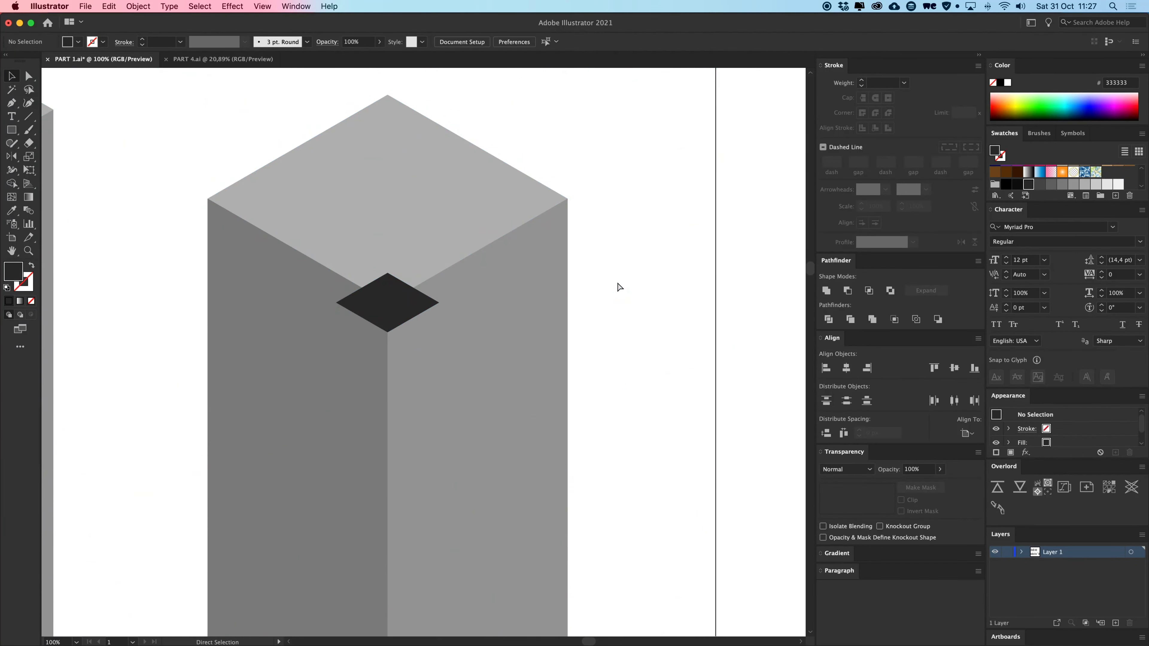
Draw the front pillar's right wall from the rhombus down to the grid below the block, about 76 px wide and 927 px tall.
key("super+semicolon")
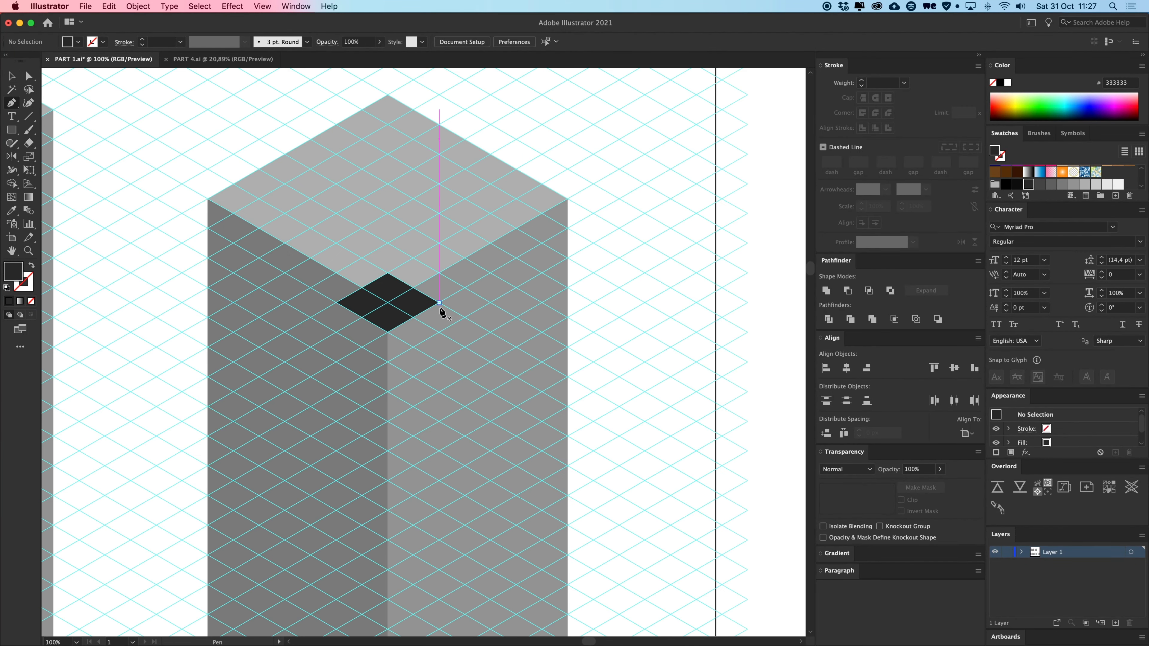
left_click(439, 303)
scroll(483, 290, "down", 10)
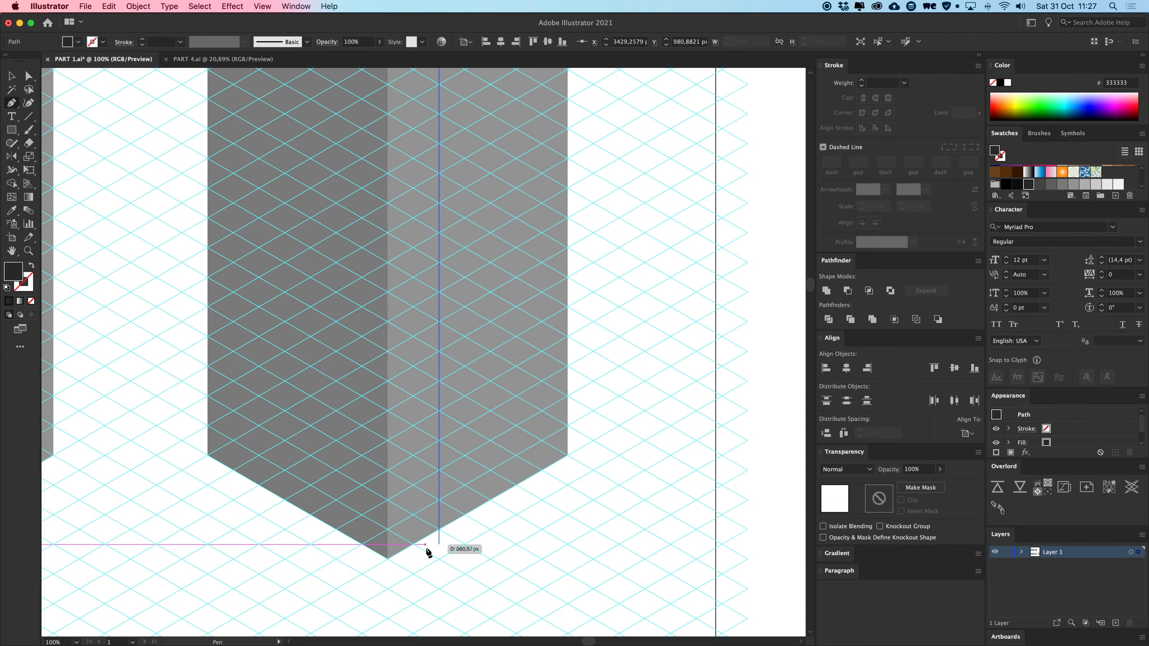
left_click(440, 561)
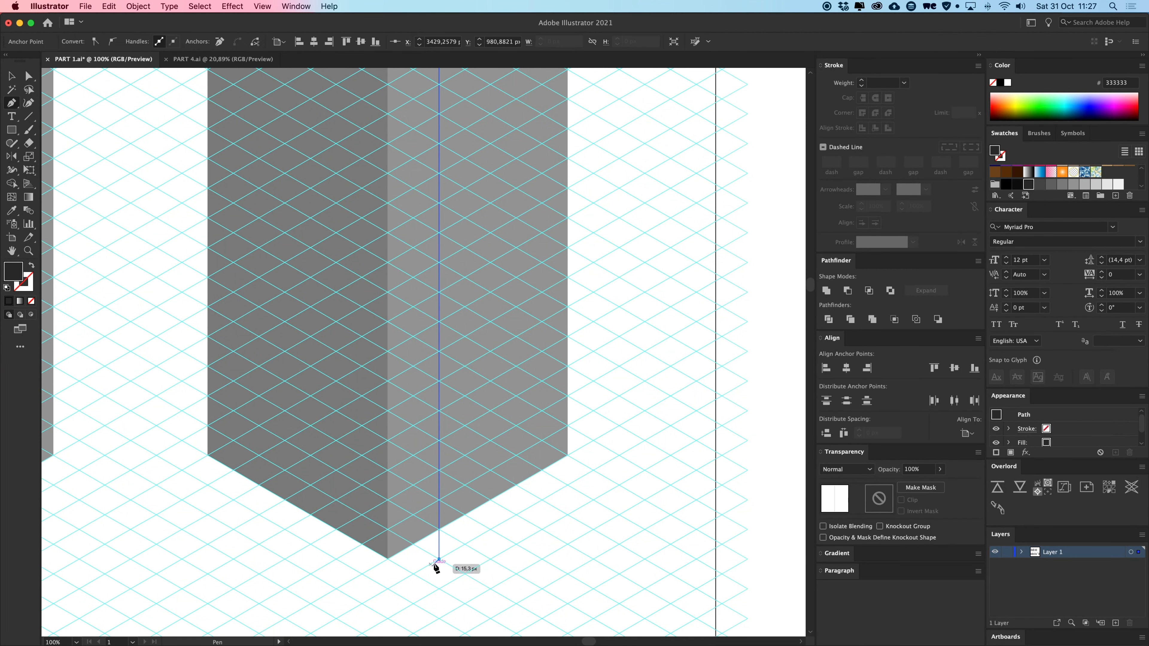
left_click(388, 588)
scroll(407, 453, "up", 10)
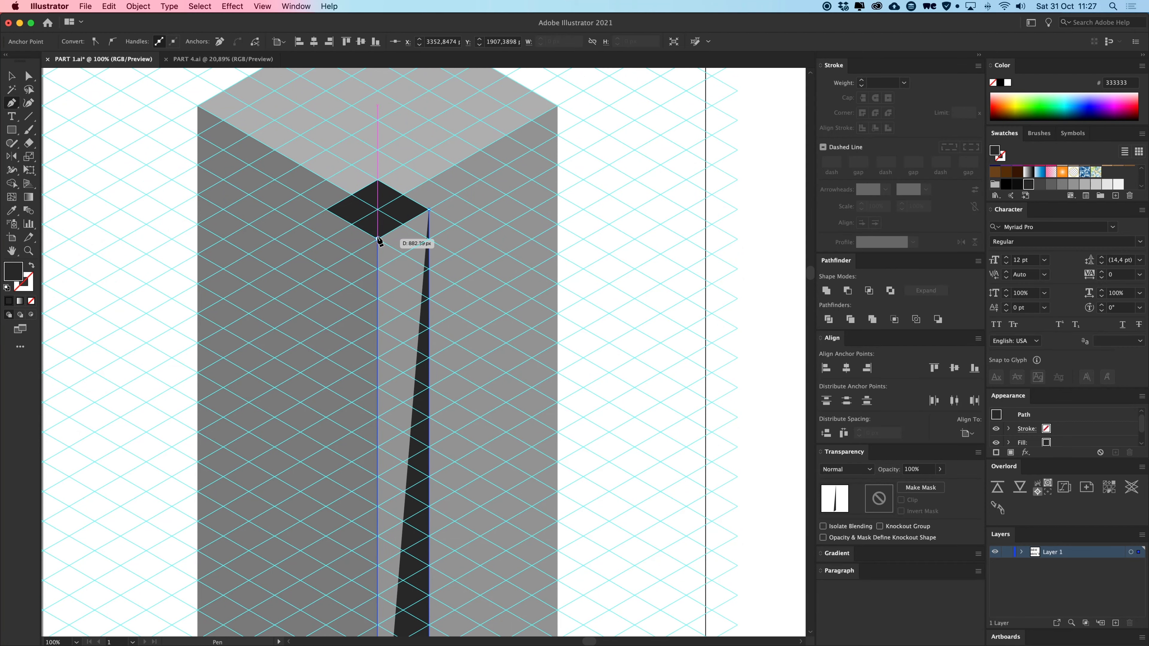
left_click(379, 239)
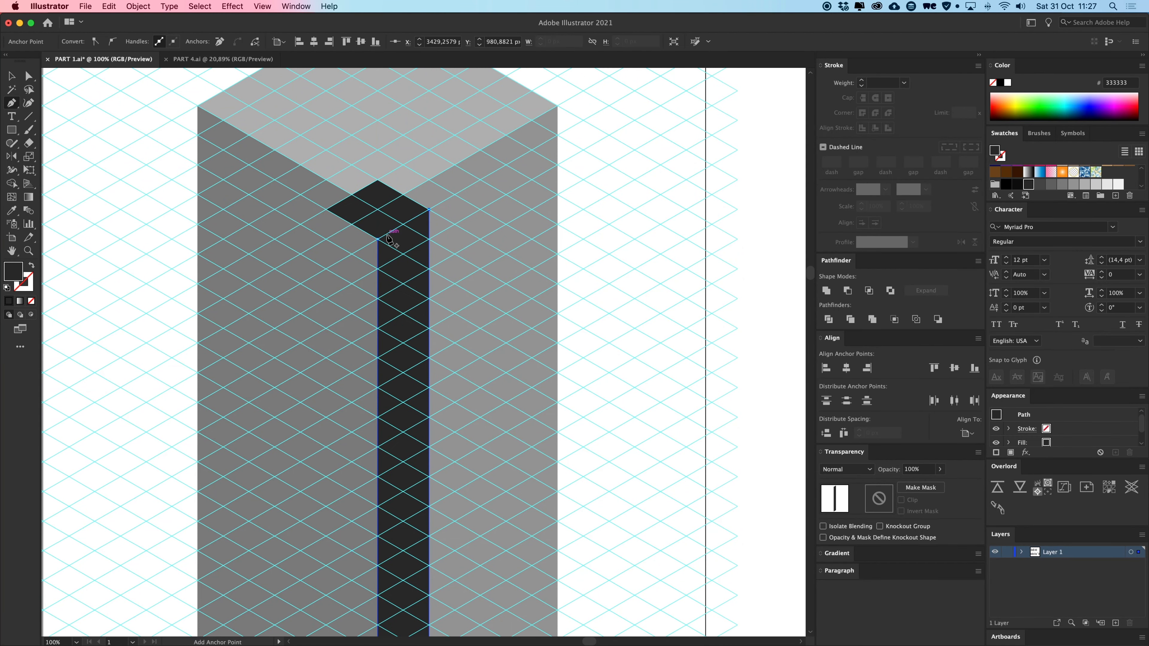
Draw the front pillar's left wall from the rhombus's left corner down to the grid, meeting the right wall at the front edge.
left_click(326, 210)
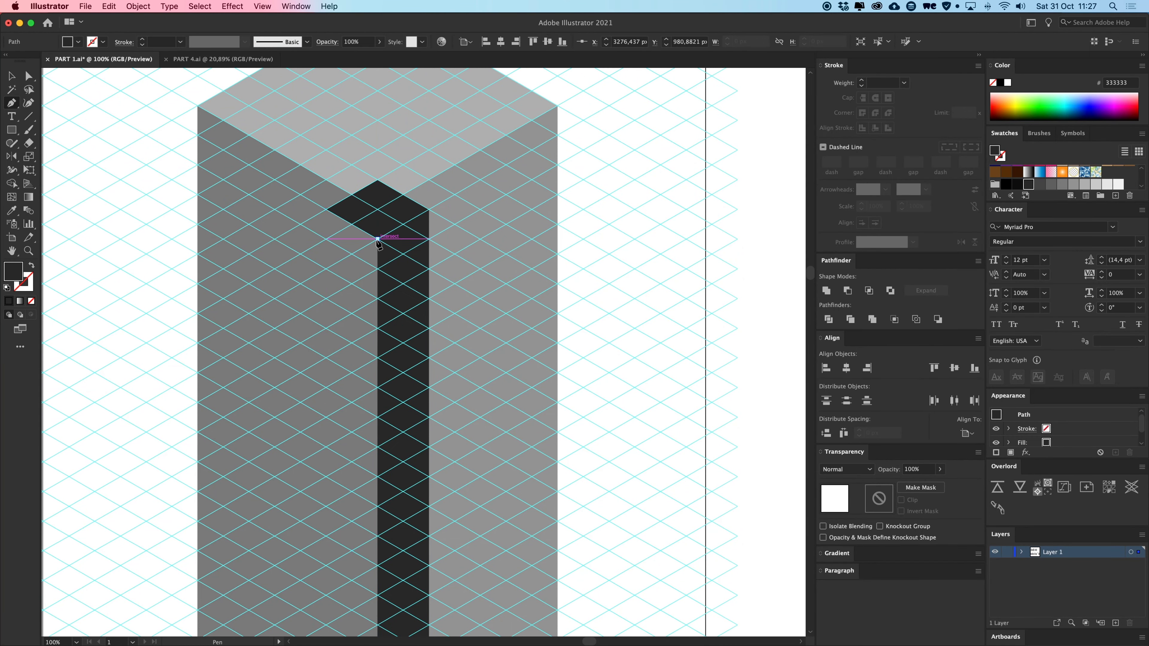
left_click(379, 239)
scroll(411, 174, "down", 10)
left_click(403, 511)
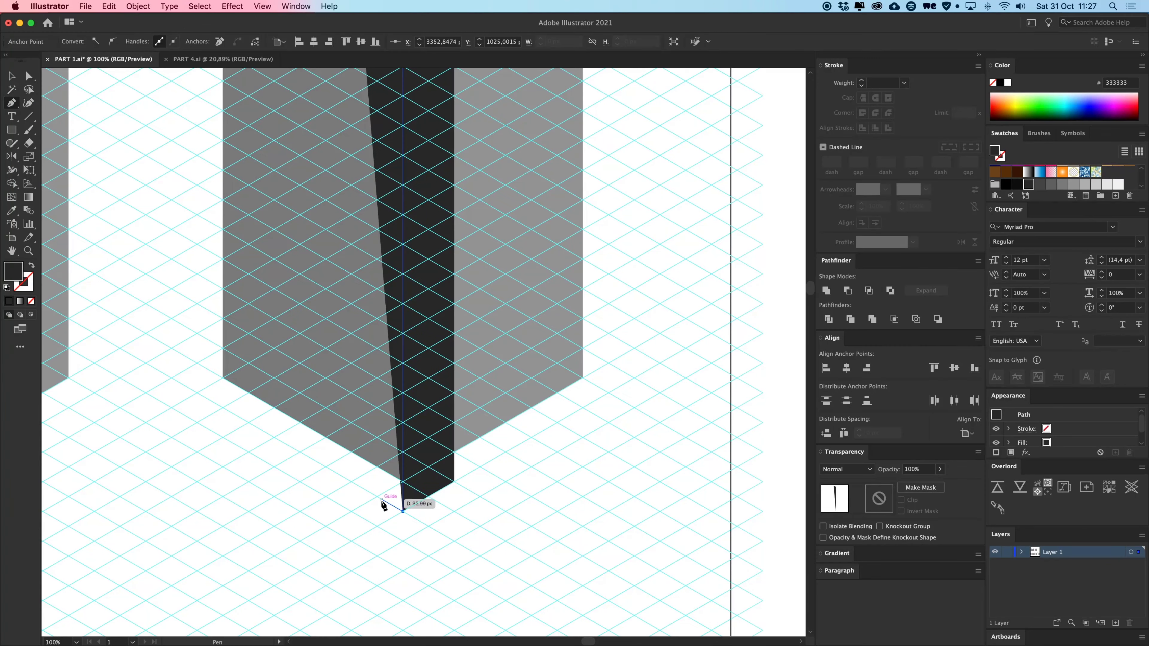
left_click(352, 482)
scroll(385, 272, "up", 10)
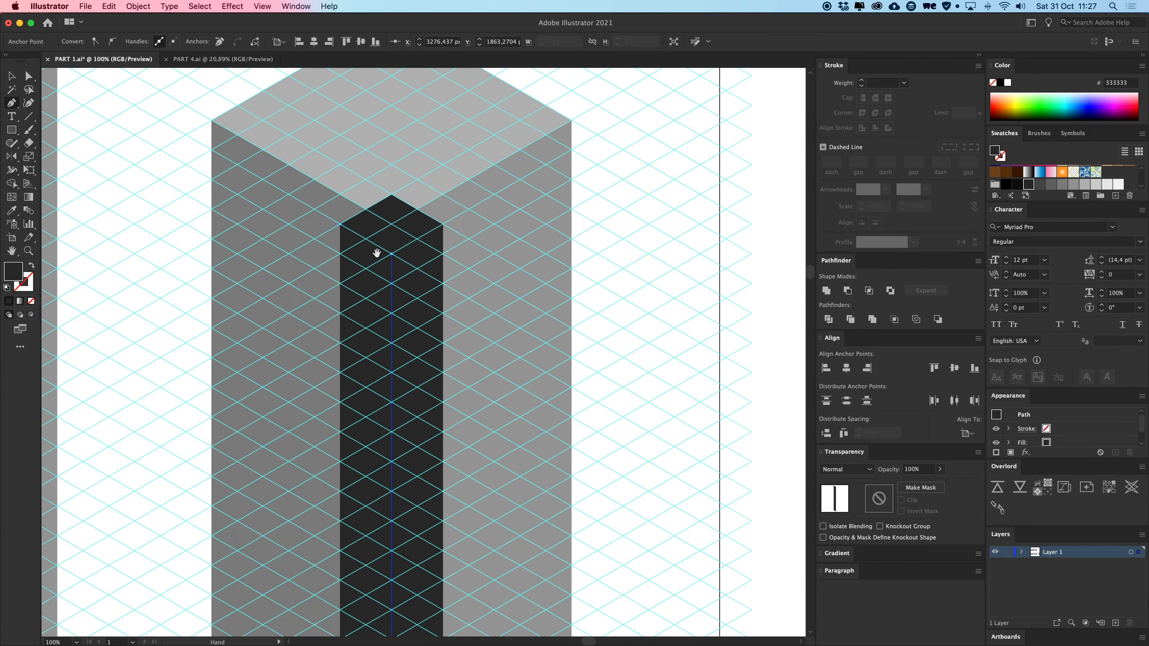
left_click(341, 224)
Recolour the front pillar with the block's greys: left wall 808080, right wall 999999 and top face b3b3b3.
key("v")
key("i")
left_click(297, 253)
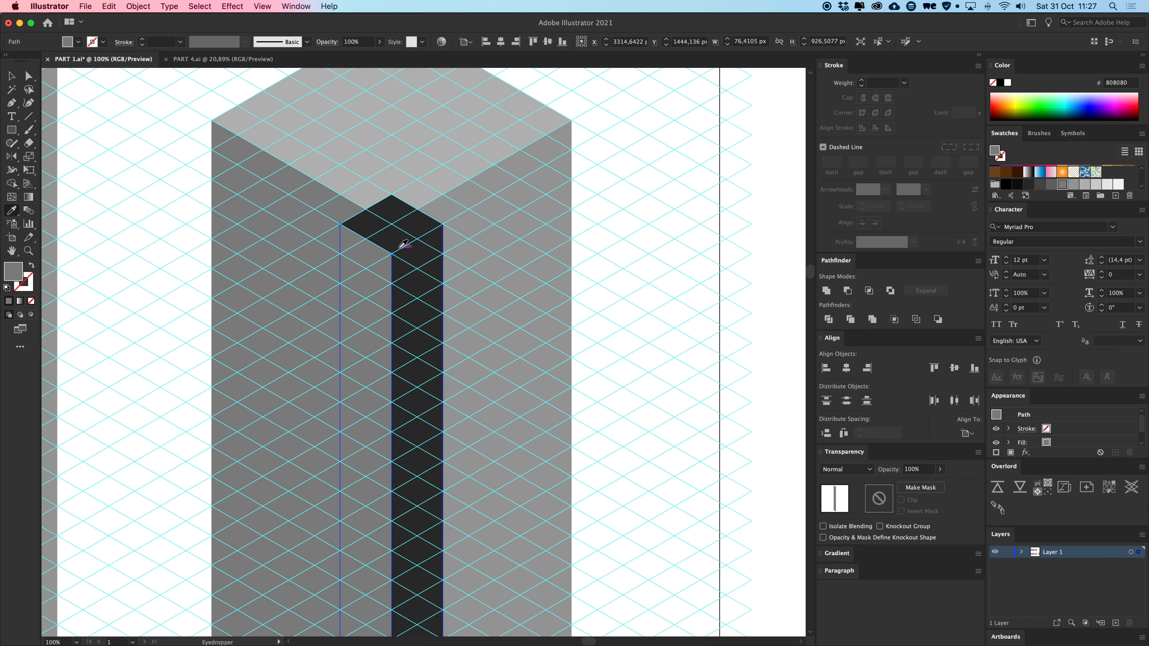
key("a")
left_click(414, 265)
key("i")
left_click(506, 252)
key("a")
left_click(397, 213)
key("i")
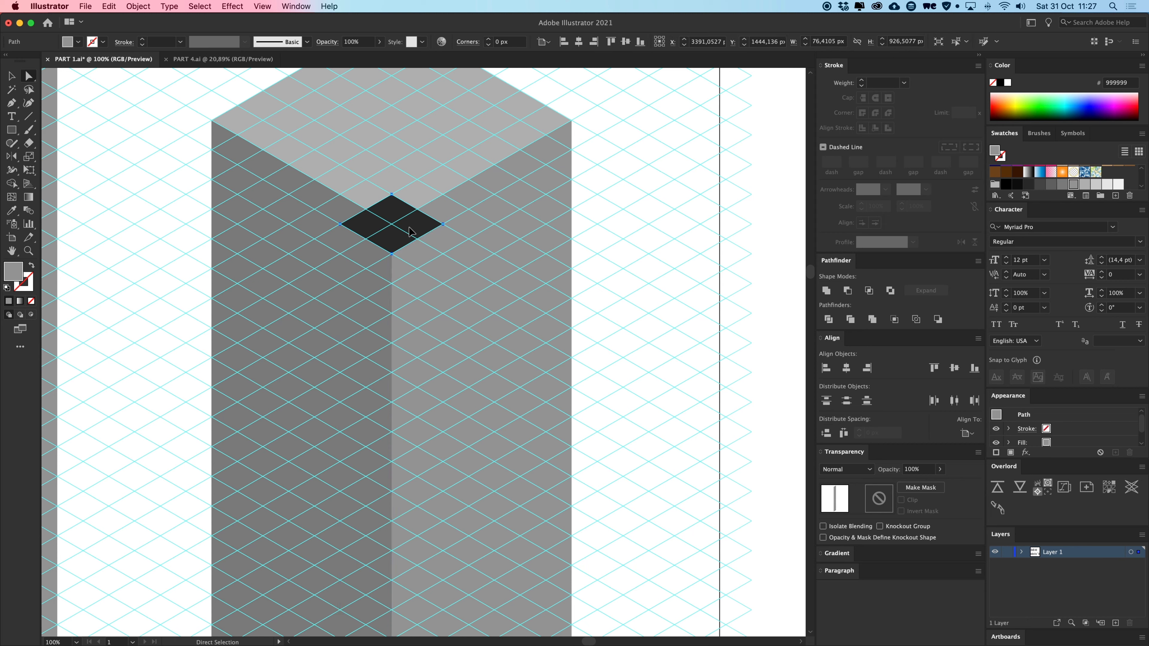
left_click(416, 148)
Group the front pillar's top face and two walls, and undo a test move of the group.
key("v")
left_click(384, 268, "shift")
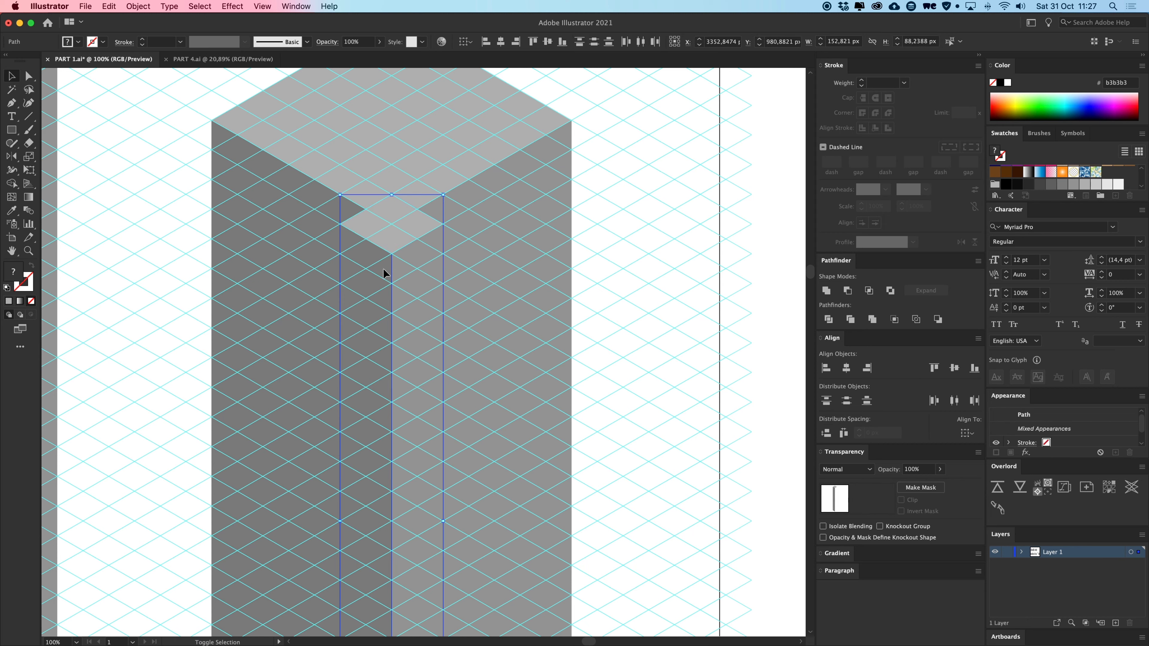
key("super+g")
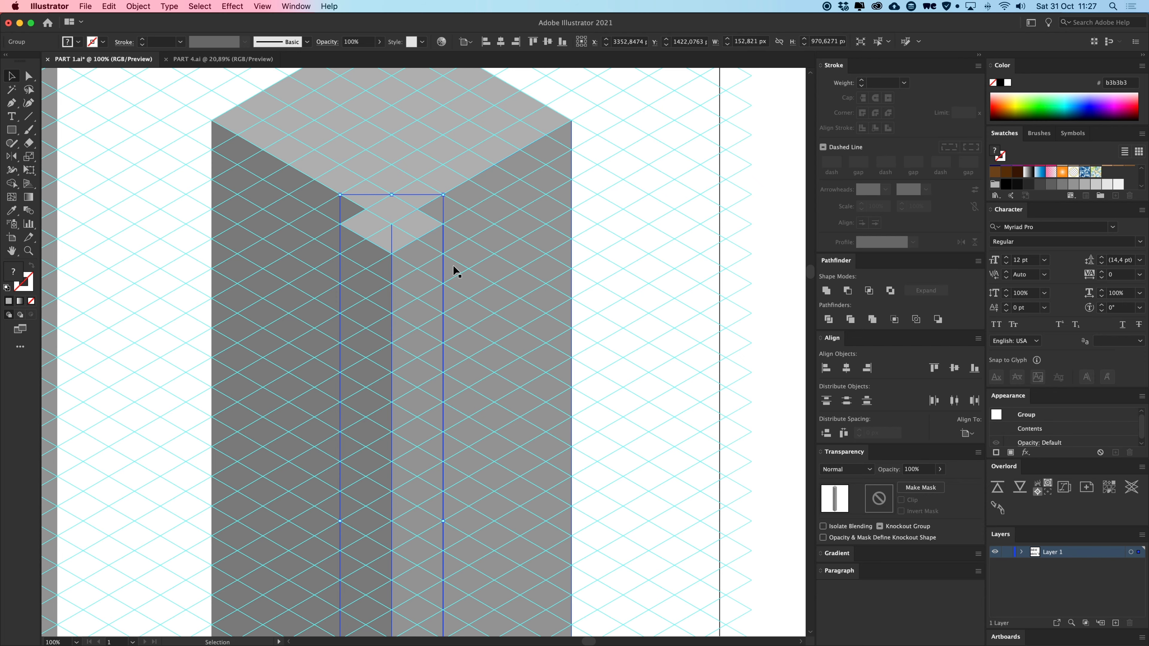
key("super+minus")
left_click_drag(438, 267, 542, 288)
key("super+z")
Copy the front pillar about 309 px straight up onto the block's back corner.
left_click_drag(583, 230, 577, 257)
left_click_drag(454, 200, 468, 346)
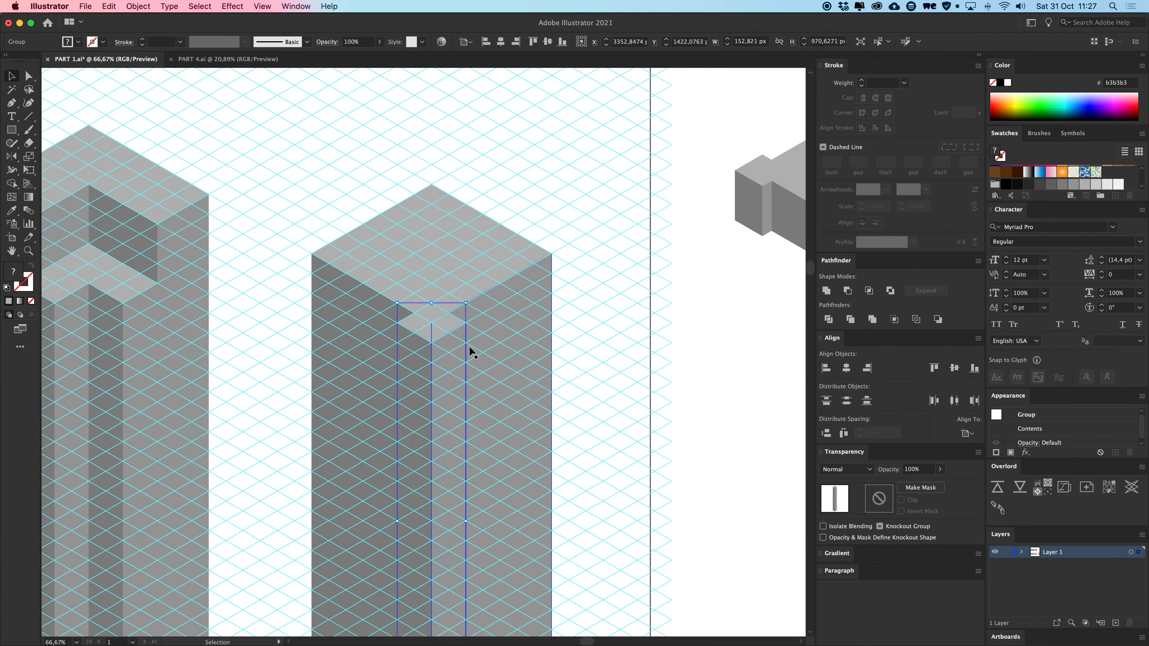
key("super+plus")
left_click_drag(467, 244, 438, 605)
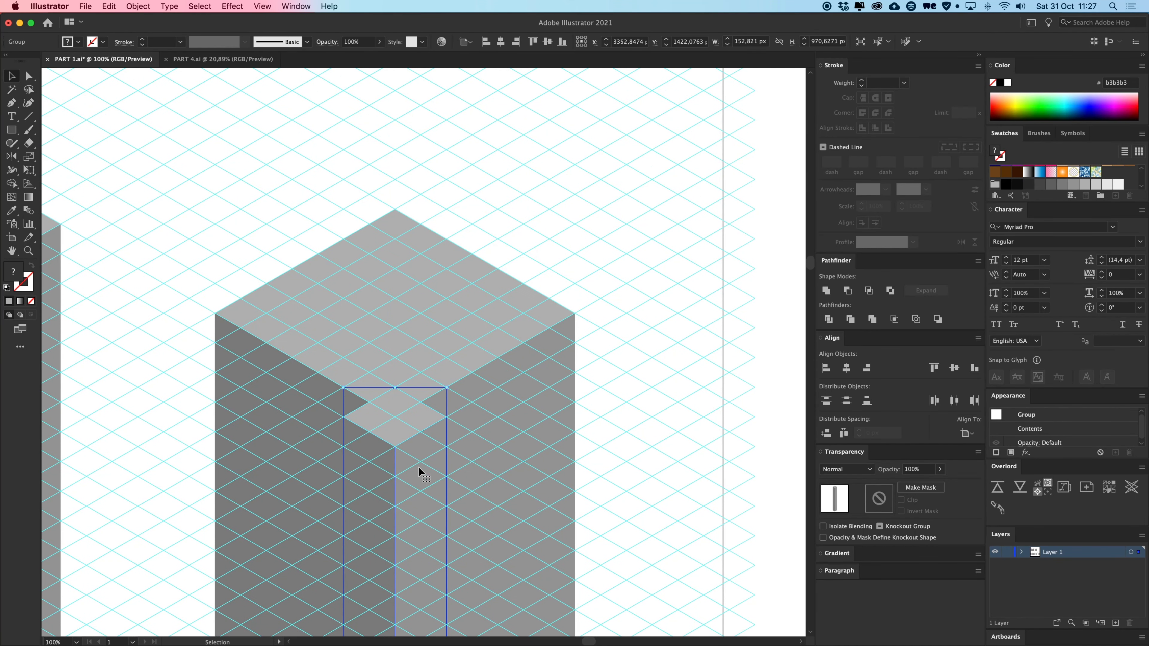
left_click_drag(419, 467, 417, 271)
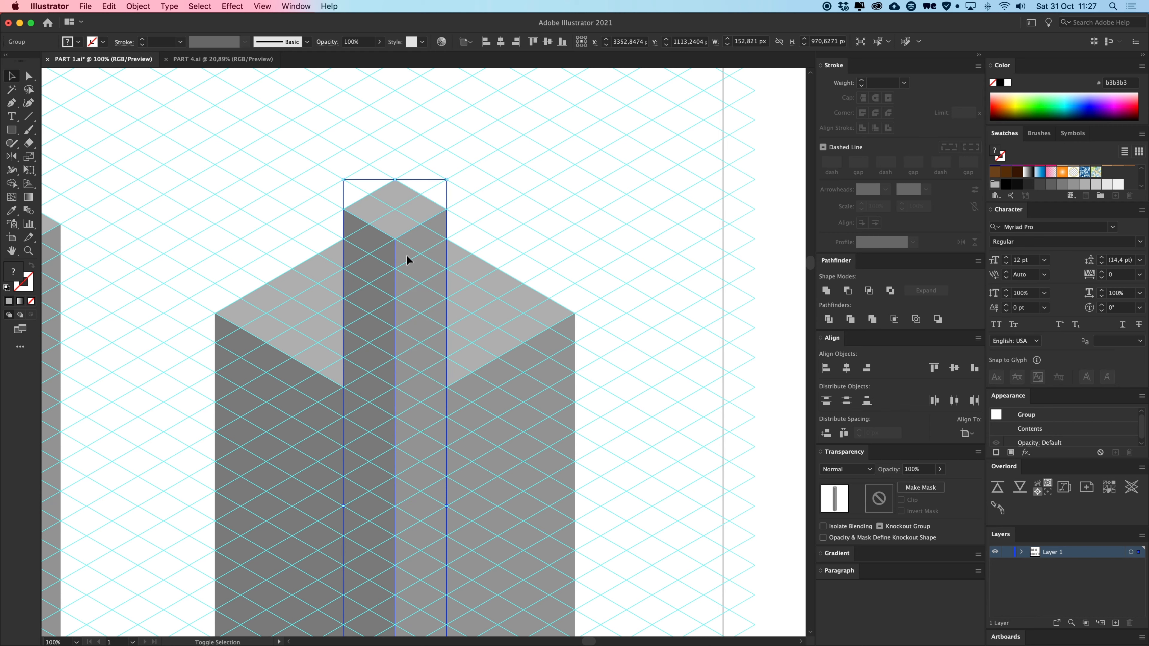
Send the back corner pillar behind the block.
key("a")
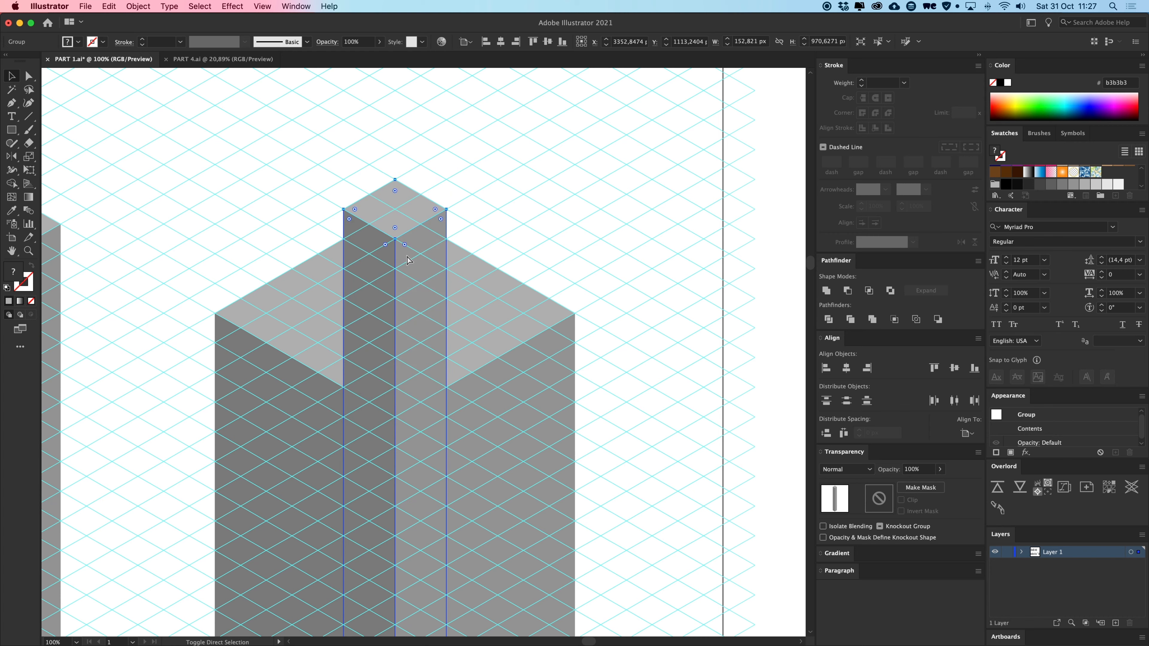
right_click(380, 206)
mouse_move(446, 339)
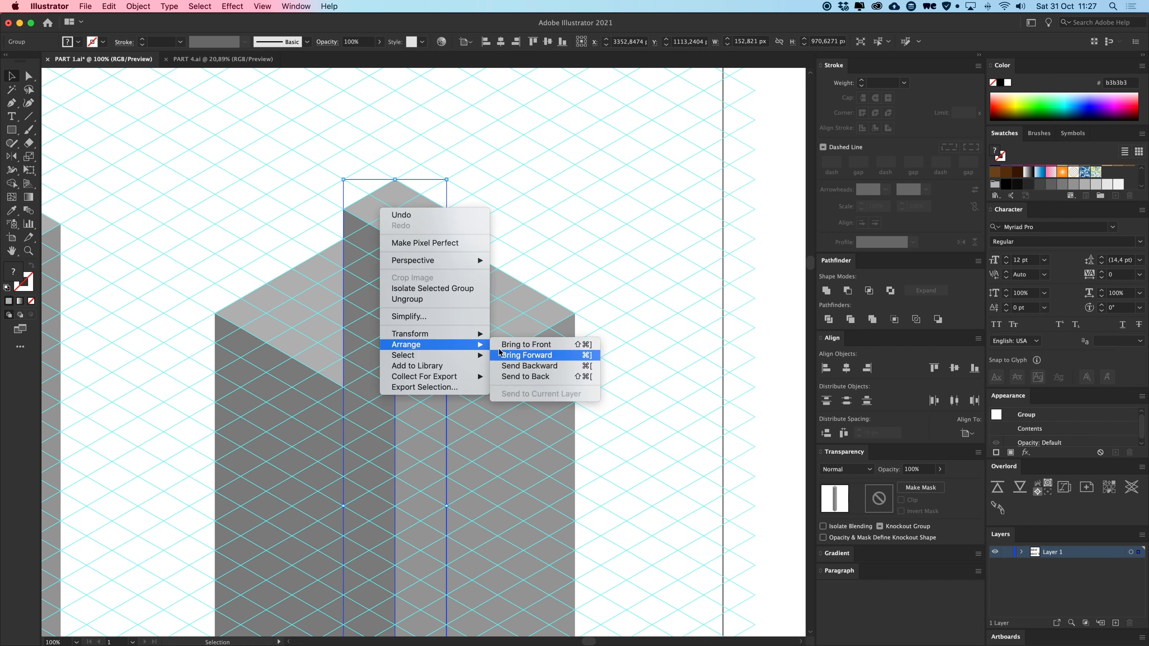
left_click(523, 378)
left_click(489, 292)
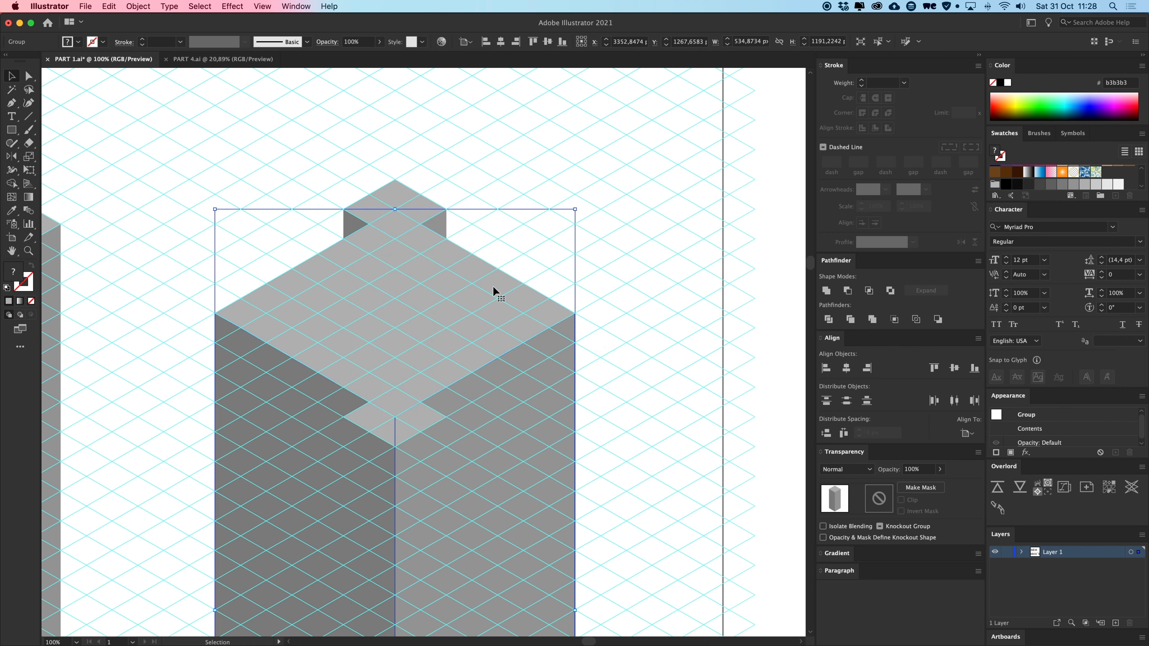
Try copying the back pillar onto the block's left corner.
left_click(498, 242)
left_click_drag(421, 216, 244, 318)
key("super+z")
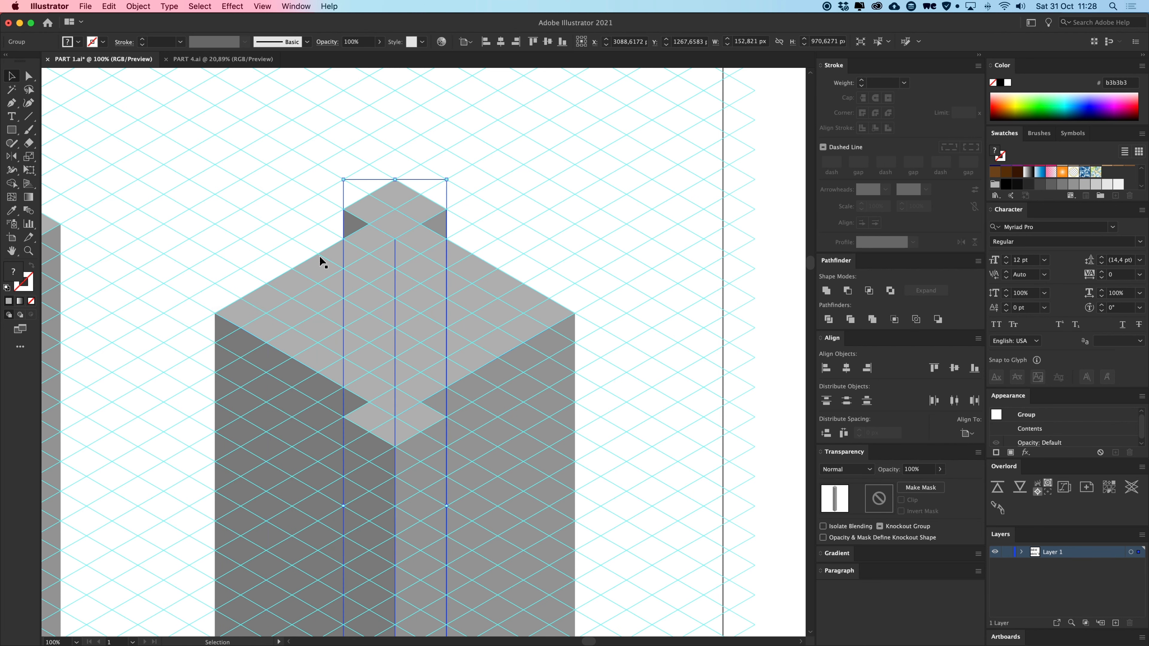
Copy the back pillar about 267 px left and 154 px down, centred on the block's left corner, and bring it to the front.
key("super+equal")
left_click_drag(341, 242, 426, 388)
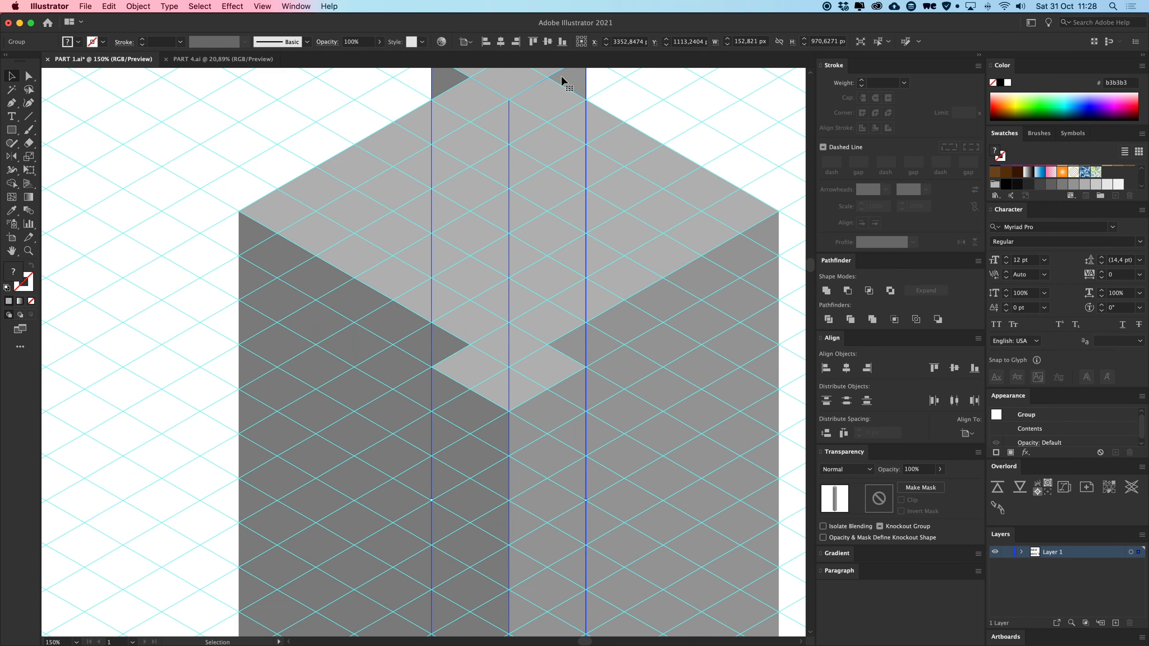
left_click_drag(561, 82, 291, 235)
right_click(213, 220)
mouse_move(269, 355)
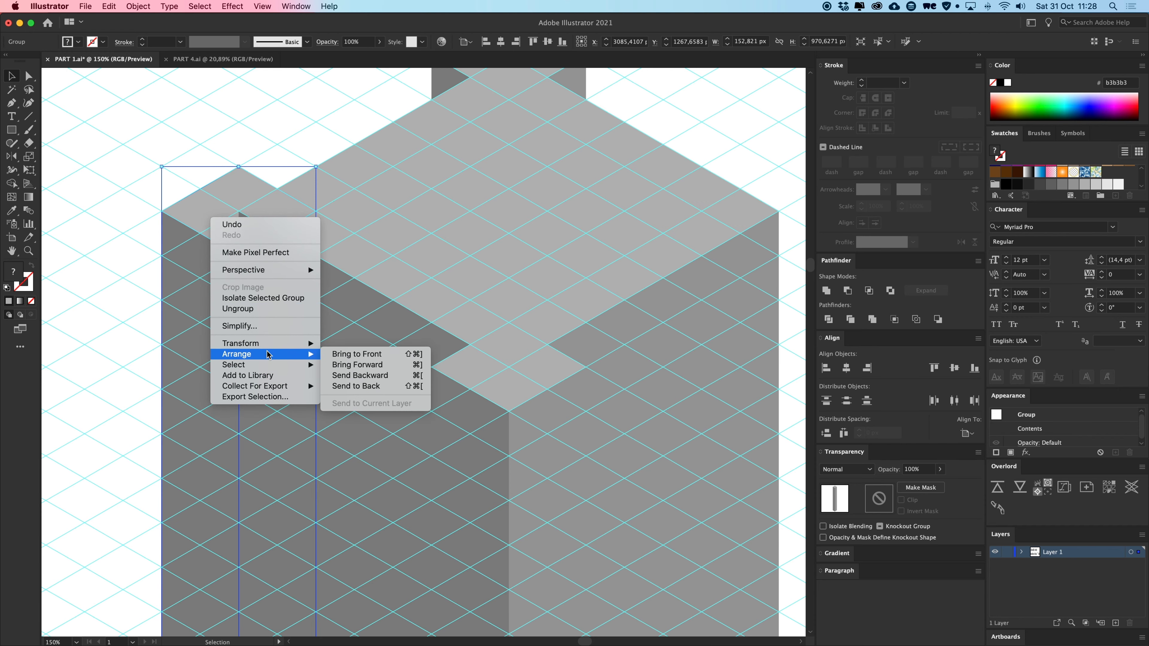
left_click(375, 355)
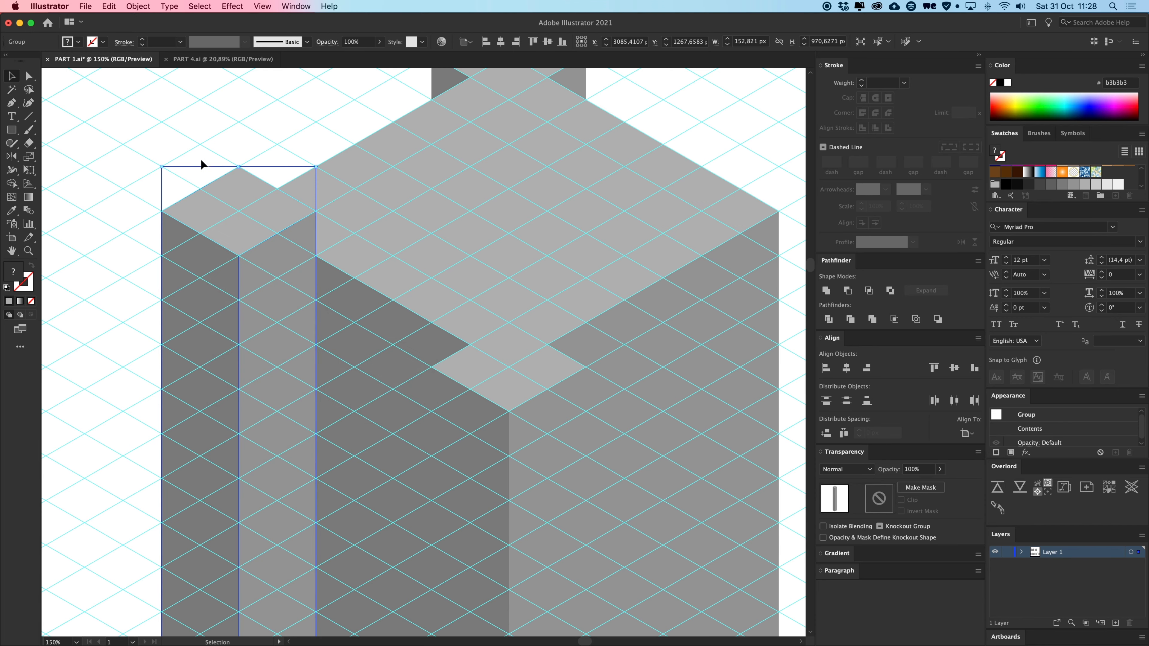
Try deleting only the right-hand face of the left corner pillar, and undo that deletion.
left_click(240, 131)
key("super+minus")
scroll(248, 268, "right", 3)
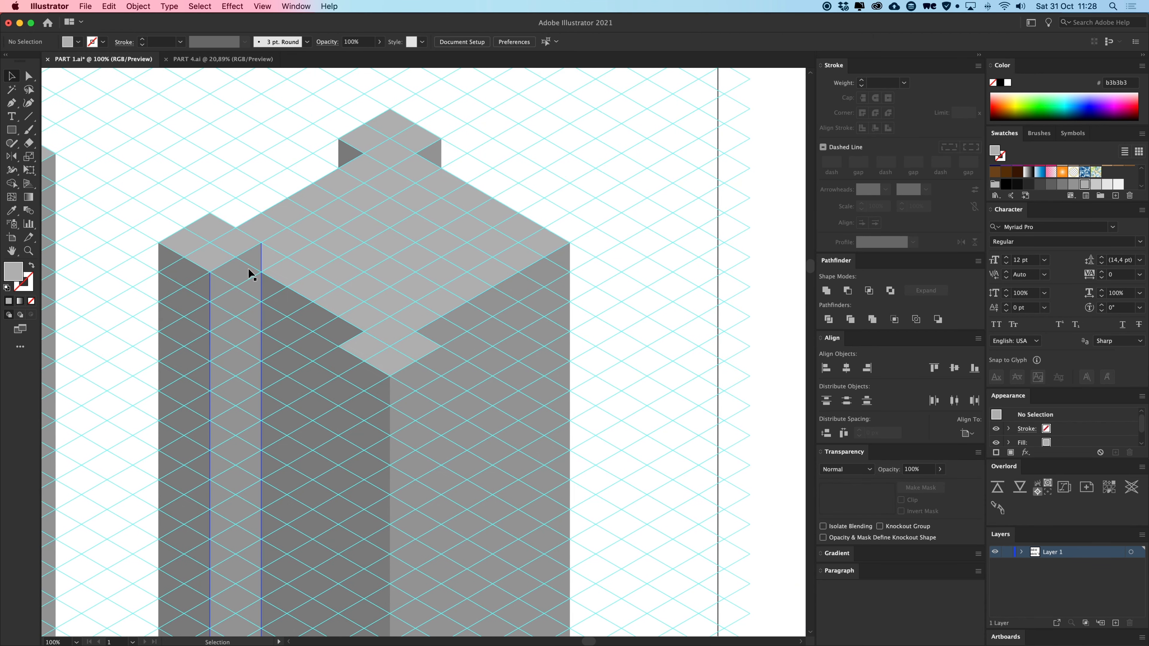
left_click(238, 277)
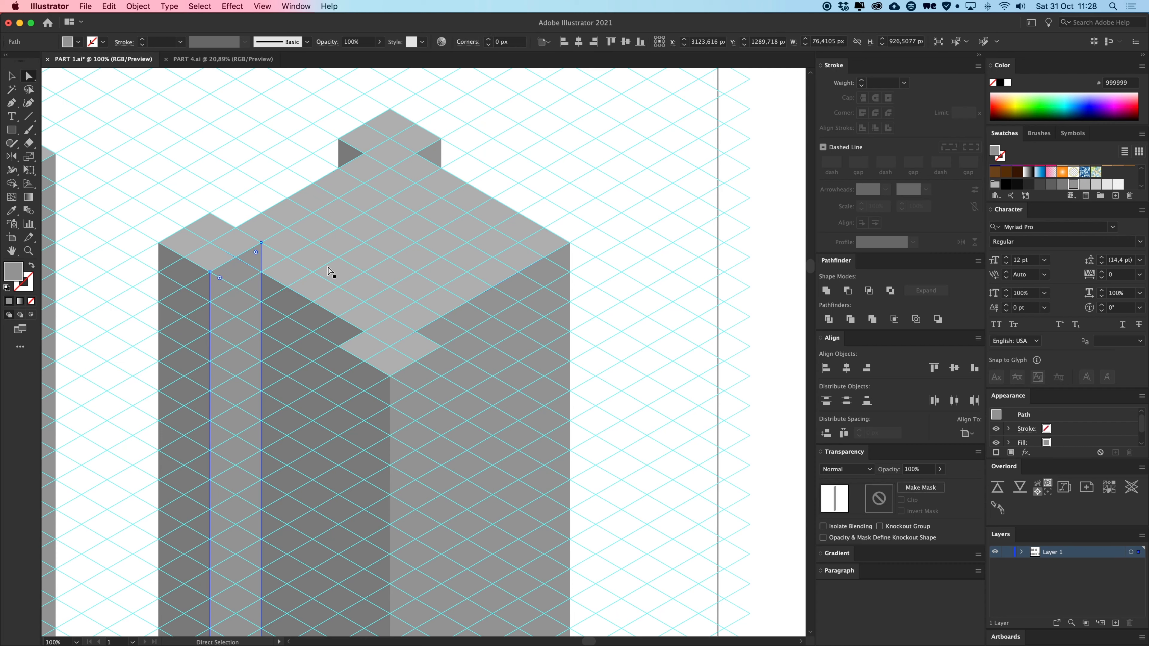
key("Delete")
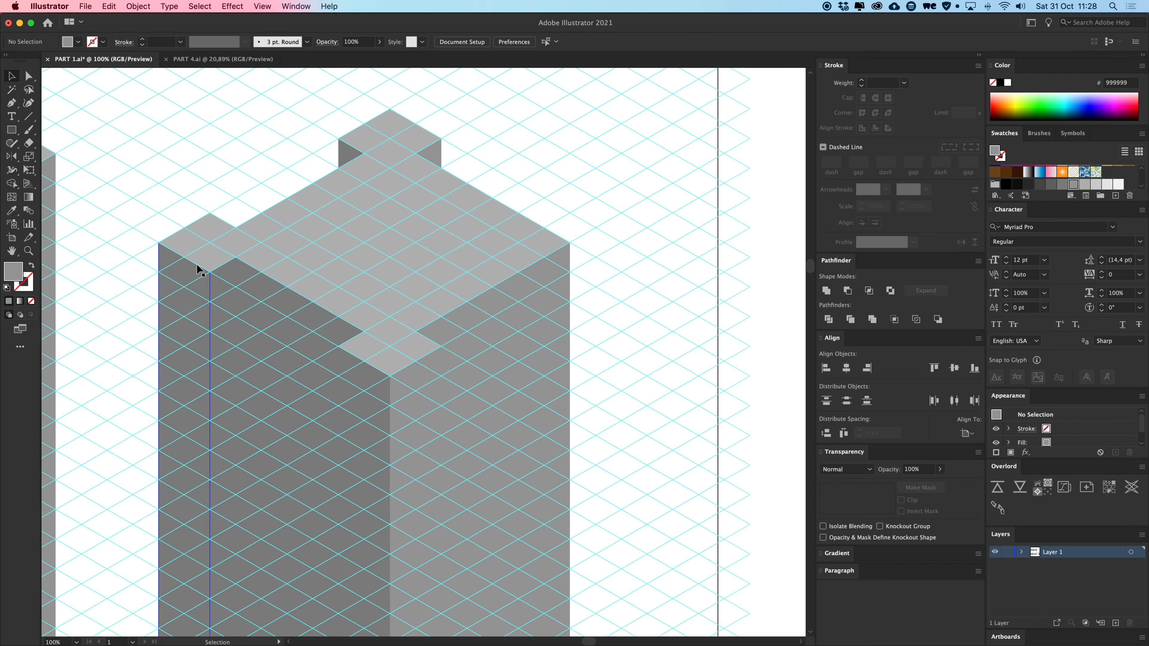
key("a")
key("super+z")
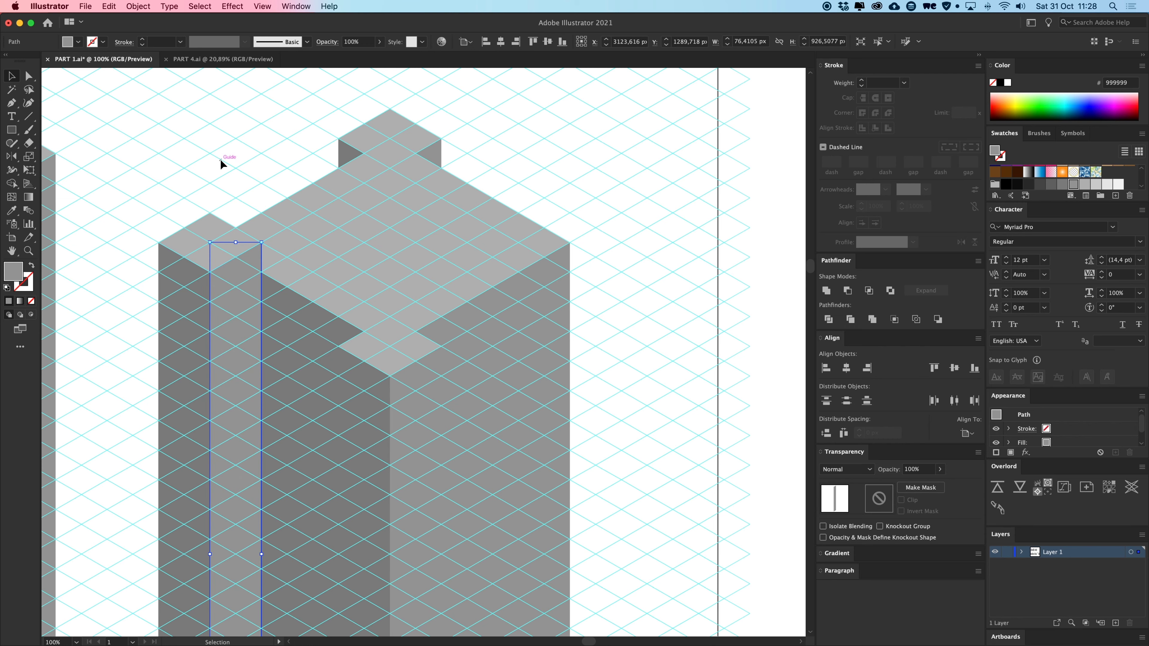
Copy the whole left corner pillar about 535 px horizontally onto the block's right corner.
left_click(222, 165)
key("v")
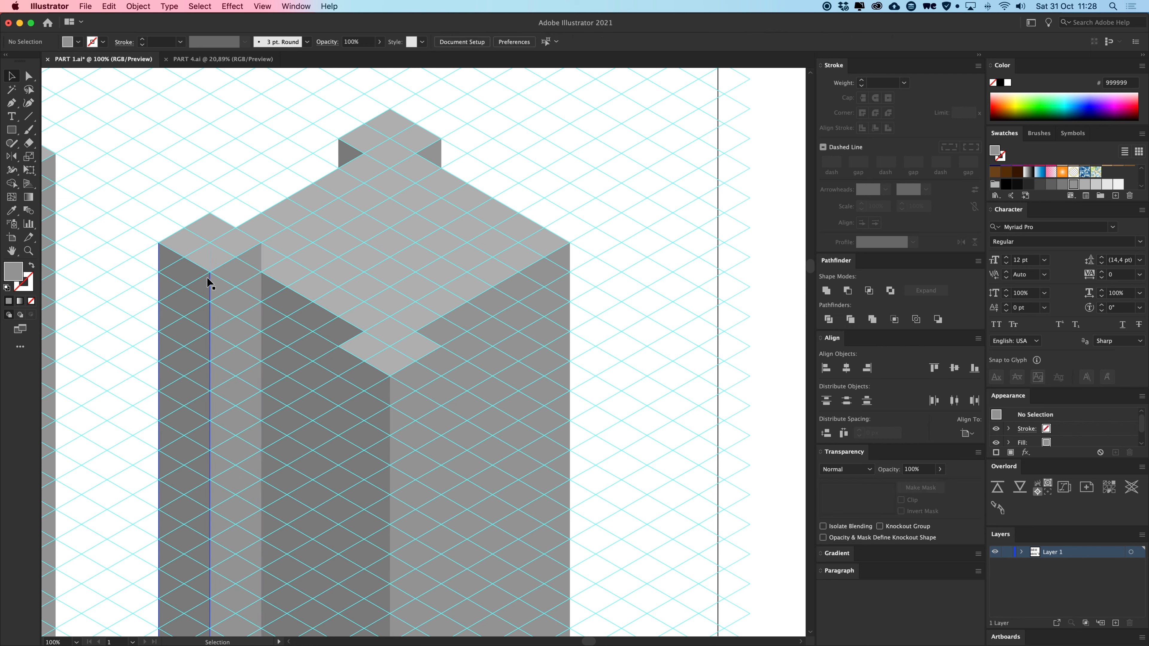
left_click_drag(201, 266, 566, 272)
left_click(667, 264)
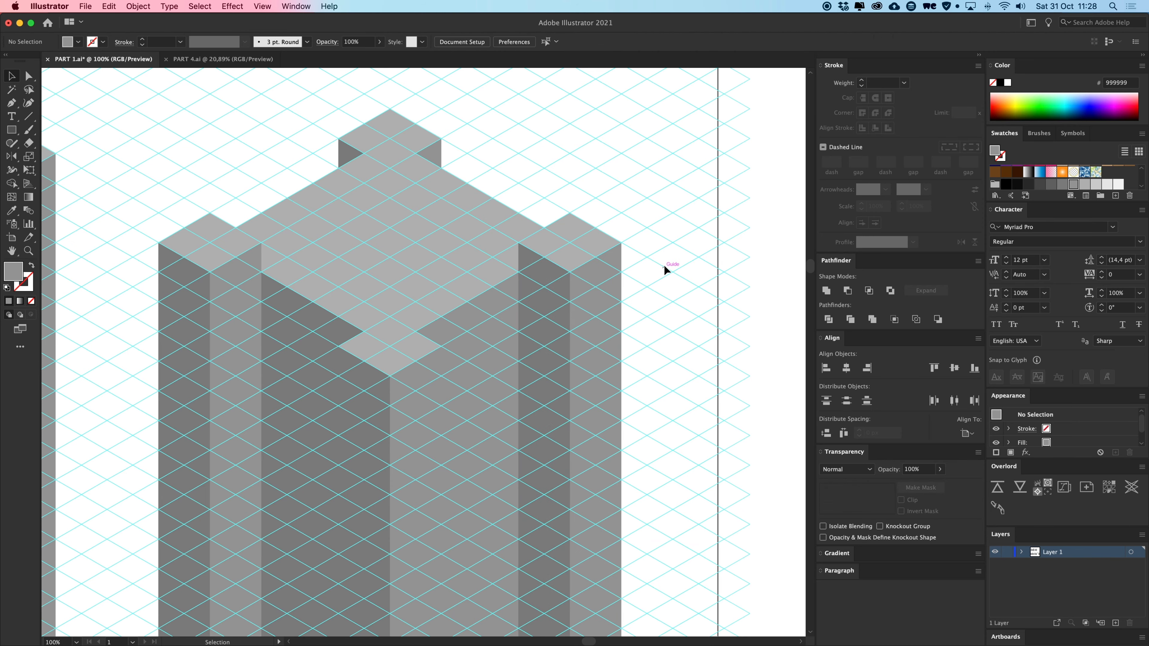
Examine how the corner pillars are built and proportioned on the finished reference tower beside the artboard.
key("super+minus")
key("super+minus")
left_click_drag(666, 266, 388, 262)
scroll(561, 334, "right", 3)
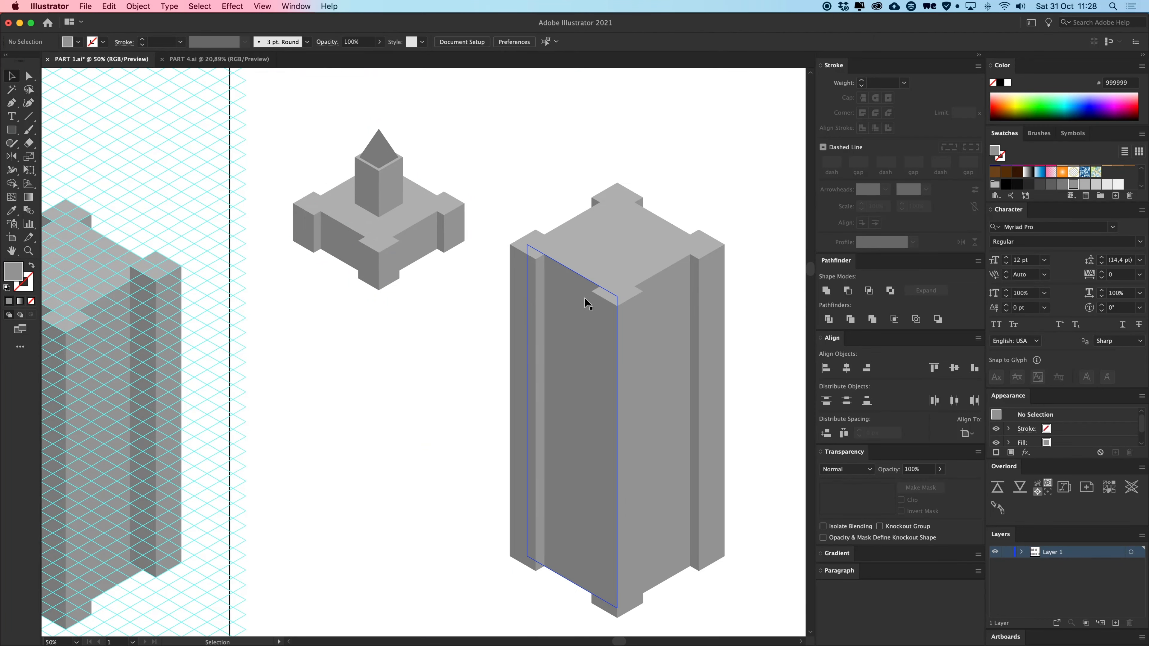
left_click(533, 257)
left_click(480, 290)
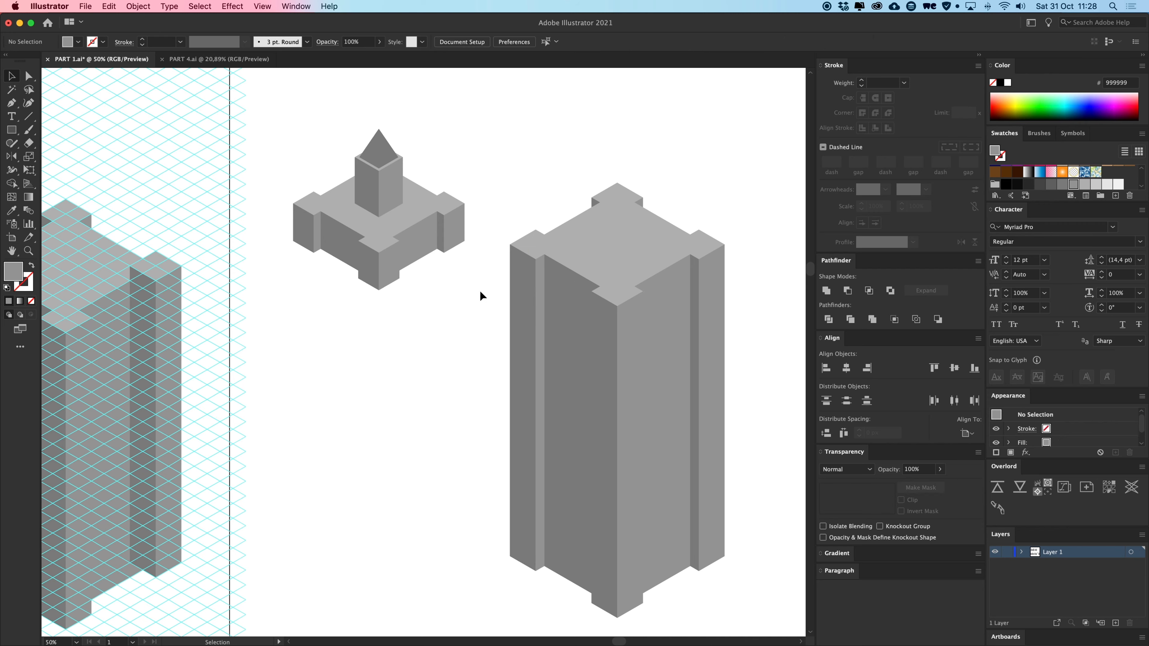
left_click(523, 276)
left_click(501, 281)
scroll(695, 365, "left", 3)
left_click_drag(538, 161, 161, 389)
scroll(543, 315, "left", 10)
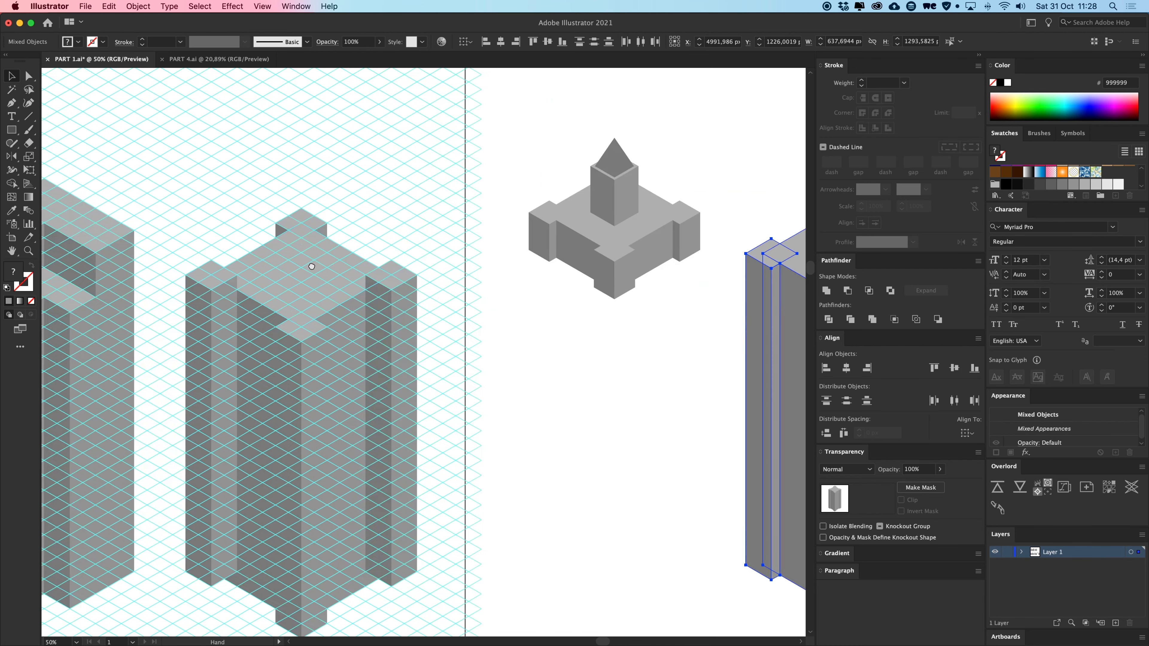
Scale the four corner pillars together uniformly to 90%.
left_click(546, 315)
key("super+plus")
left_click_drag(412, 196, 492, 342)
left_click(401, 411, "shift")
left_click(276, 329, "shift")
left_click(384, 226, "shift")
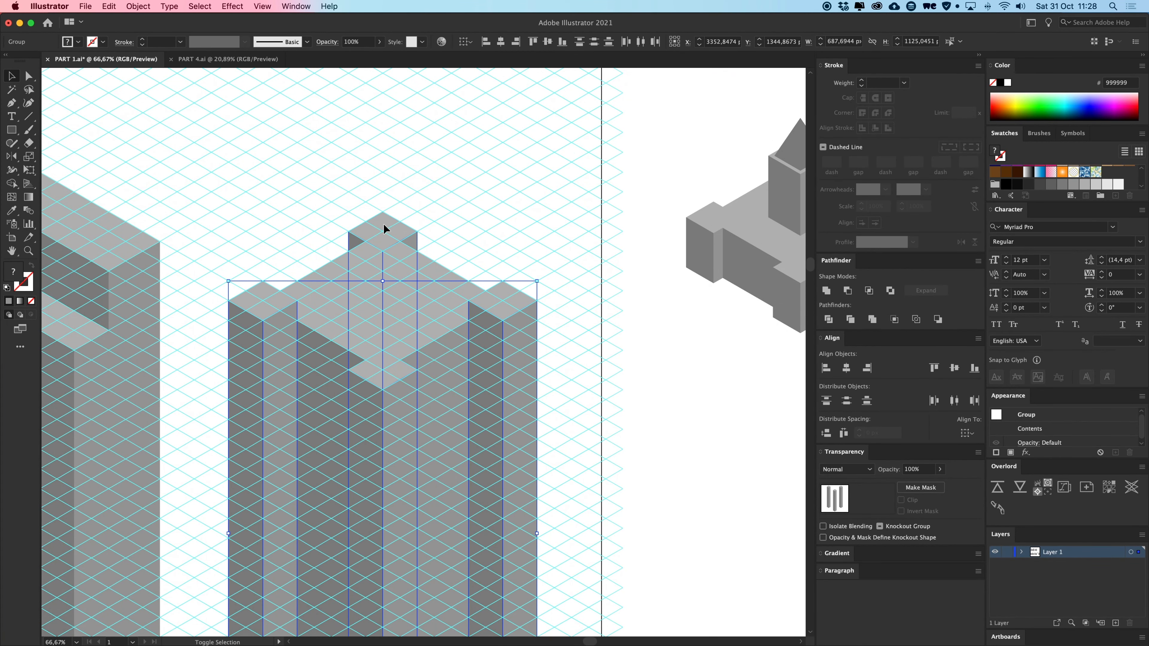
left_click(28, 157)
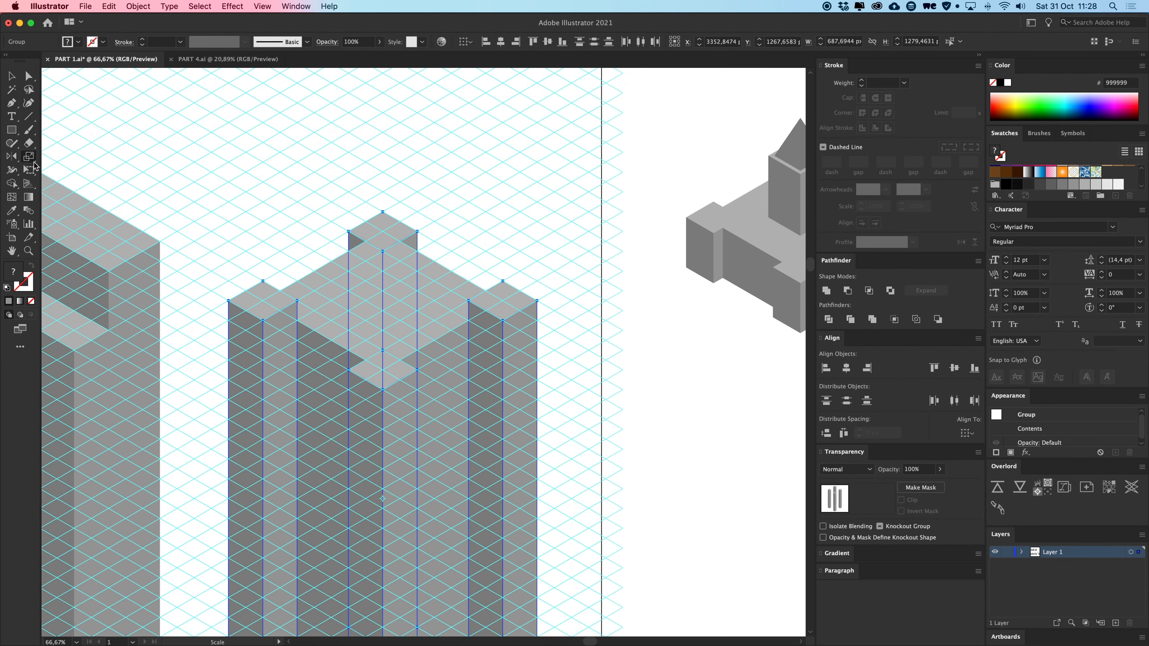
double_click(29, 157)
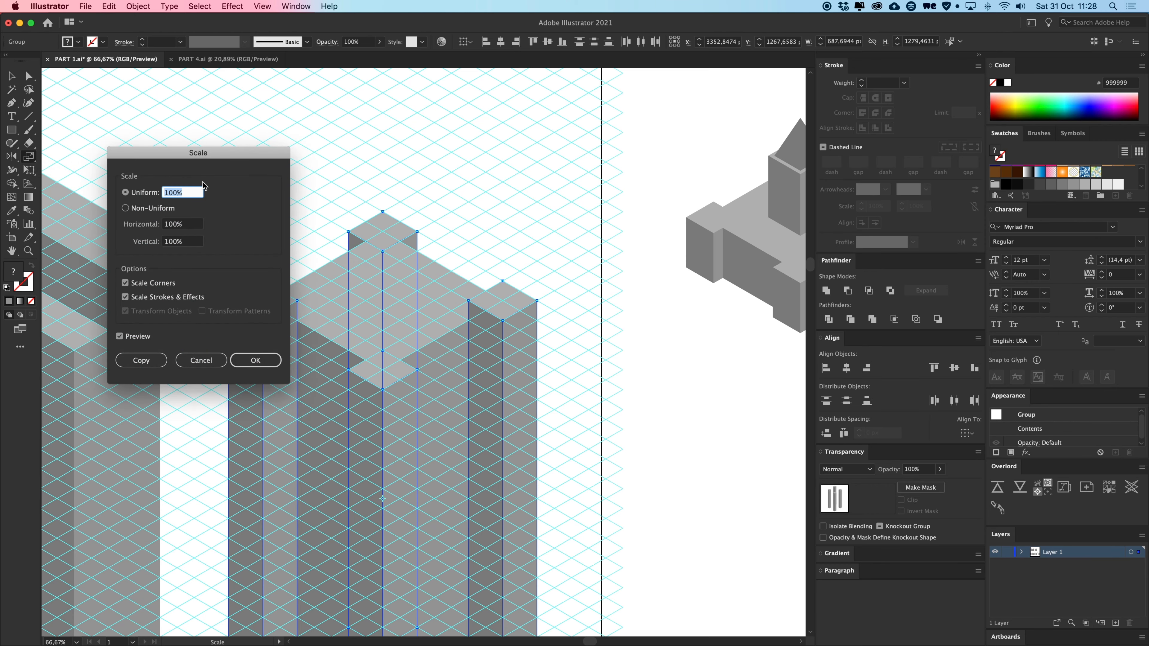
key("Return")
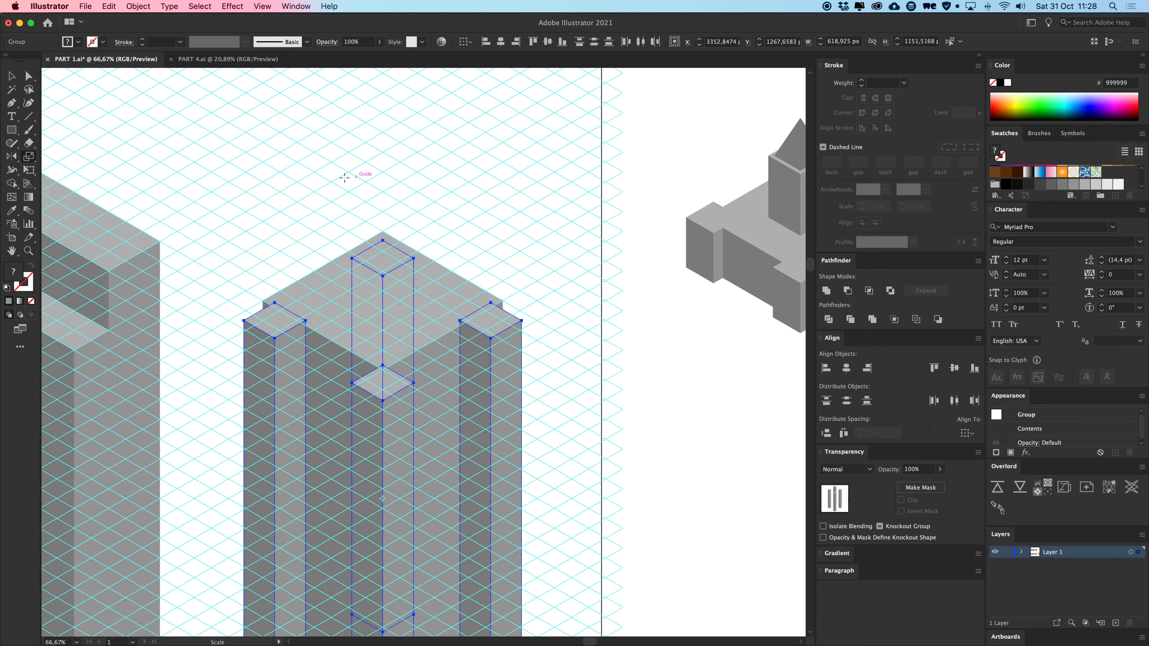
Reposition the four scaled pillars on the block's back, right, front and left corners, following the guide grid.
key("v")
key("super+=")
left_click_drag(379, 177, 375, 362)
left_click_drag(456, 159, 444, 238)
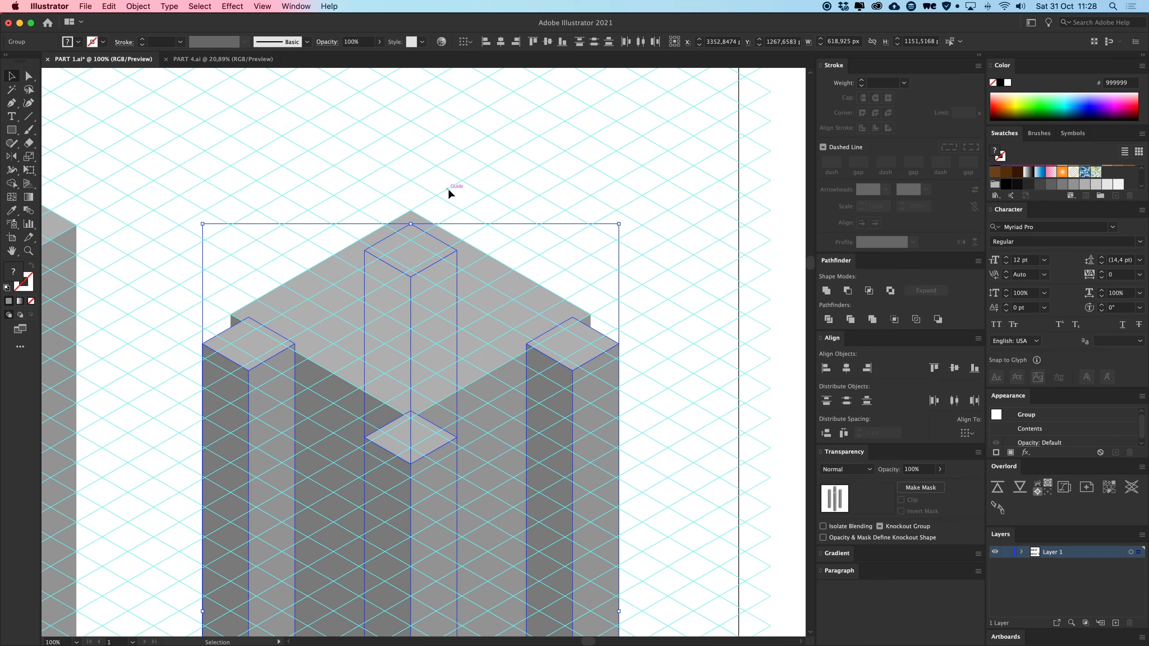
left_click(411, 255)
left_click(411, 253)
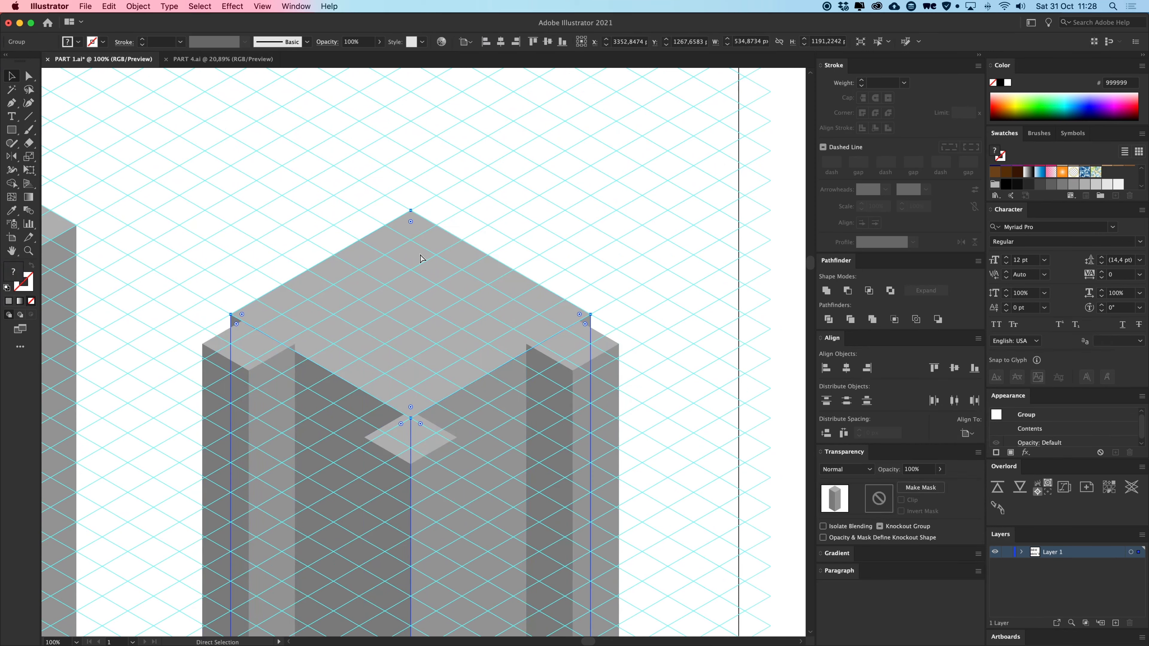
left_click_drag(415, 265, 415, 233)
left_click_drag(569, 356, 581, 329)
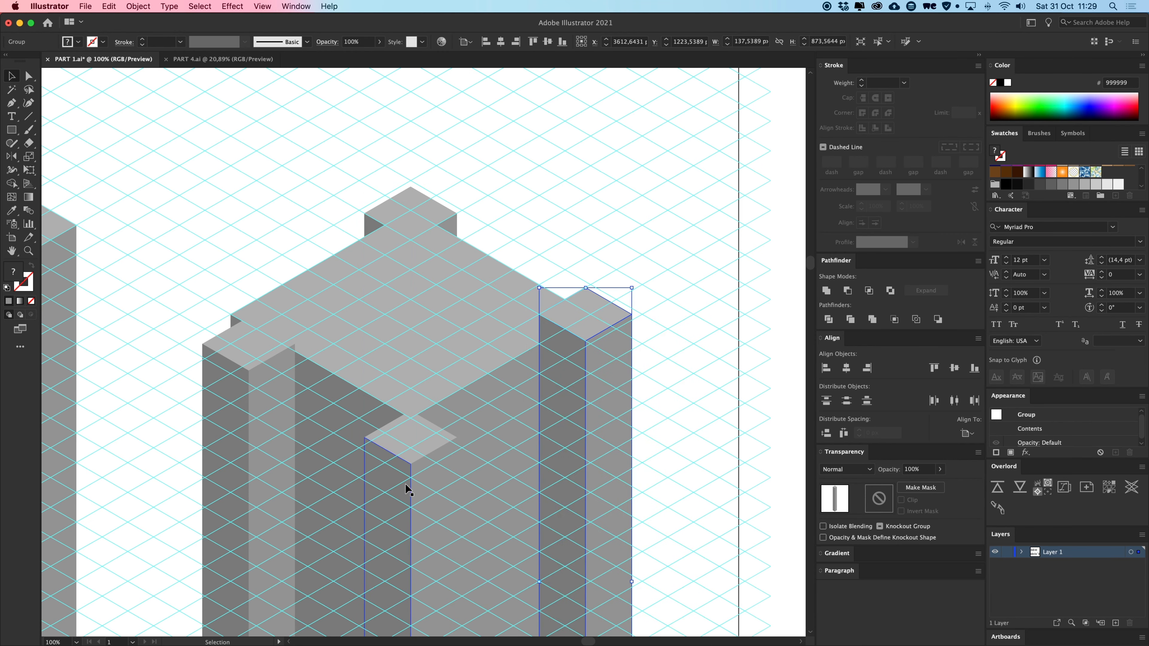
left_click_drag(406, 486, 407, 458)
left_click_drag(255, 355, 260, 327)
left_click(265, 225)
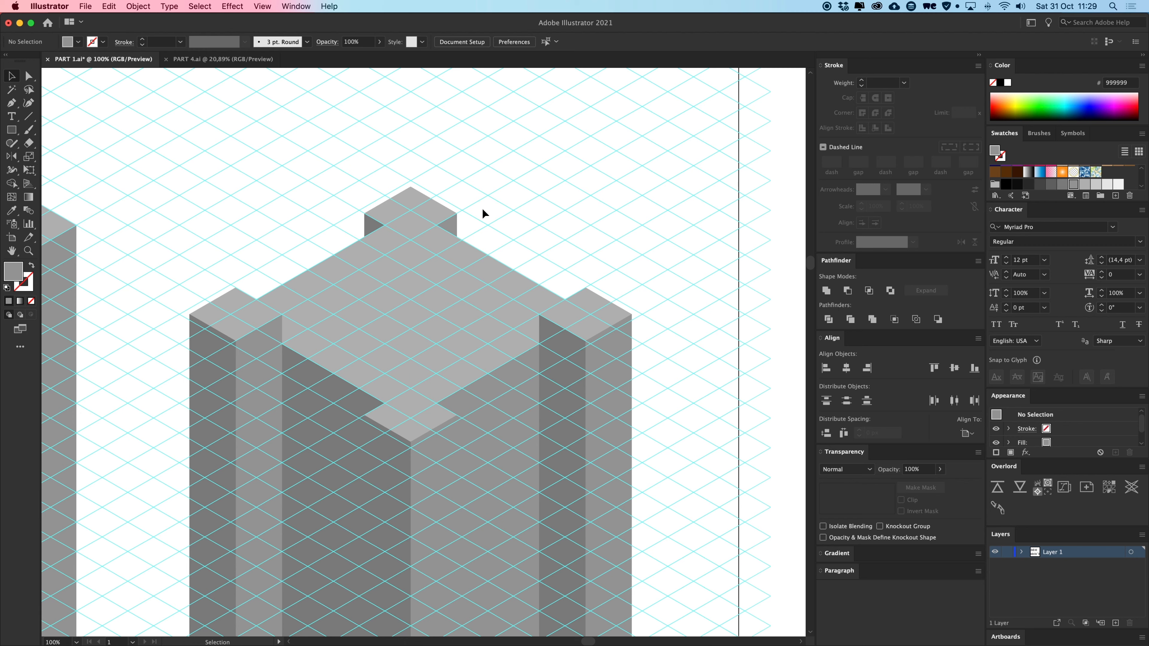
left_click(448, 218)
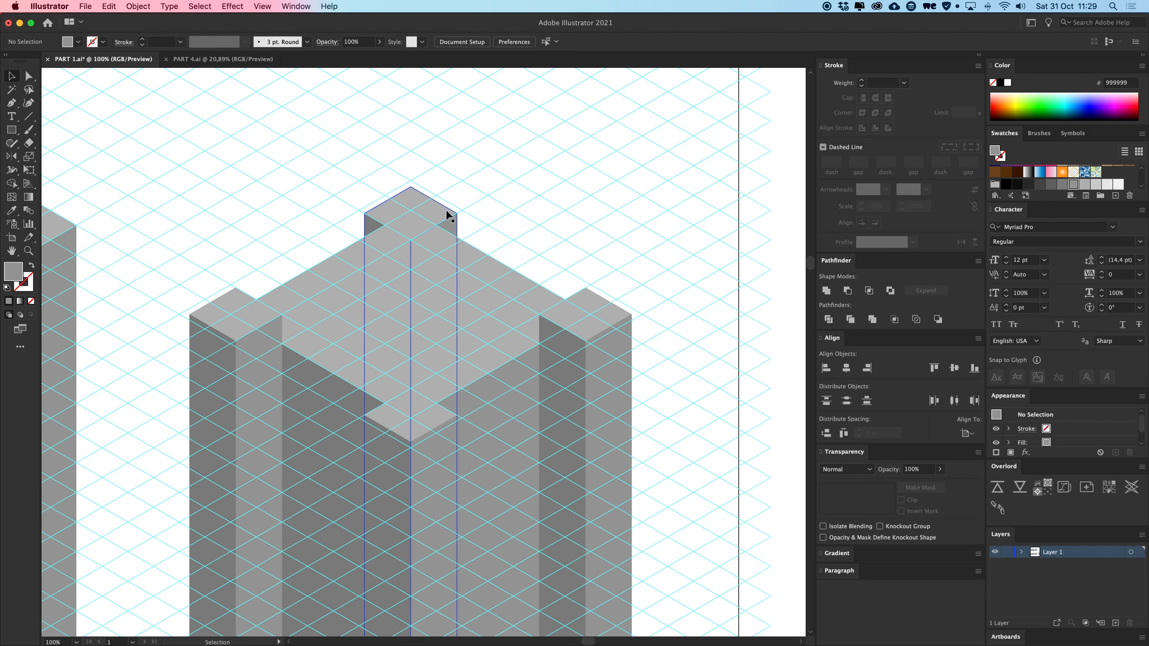
left_click(602, 333, "shift")
double_click(28, 157)
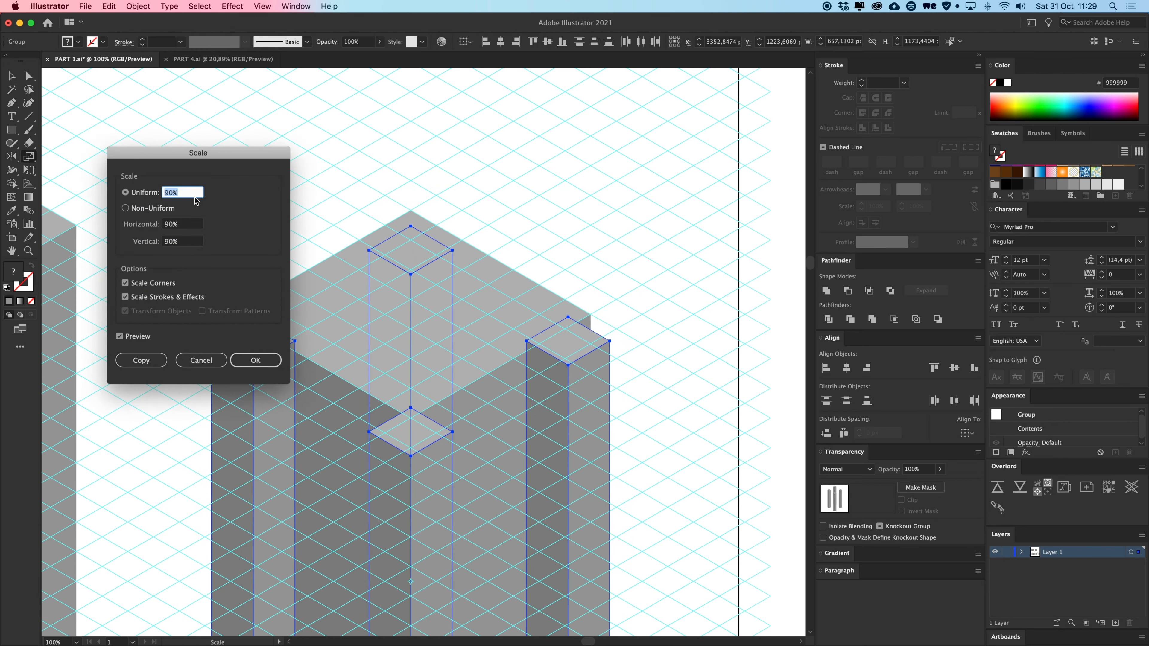
left_click(209, 361)
key("v")
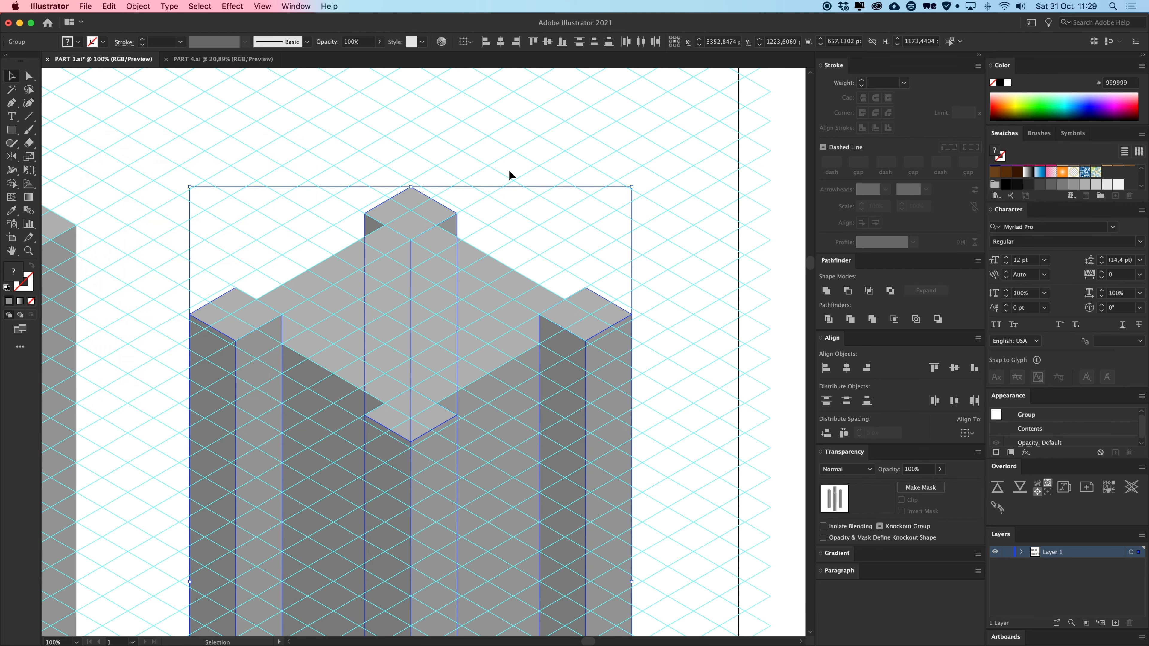
left_click(509, 172)
Inspect the fit of the pillars around the tower's top with the guide grid temporarily hidden.
key("super+minus")
key("super+semicolon")
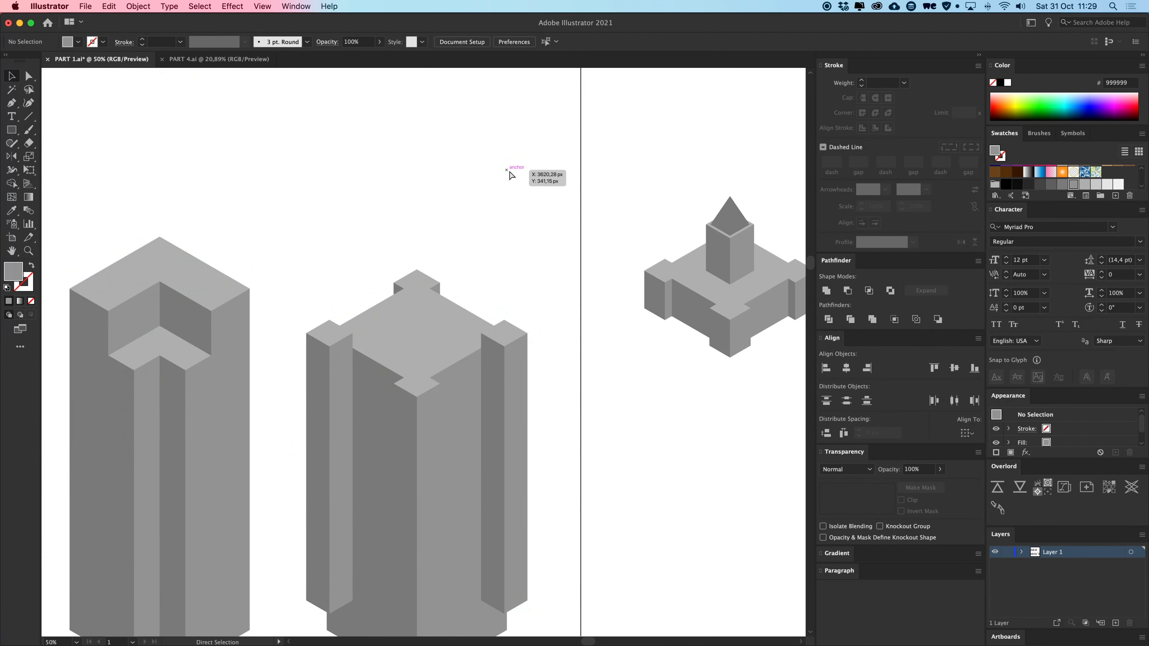
key("super+equal")
key("super+equal")
key("super+equal")
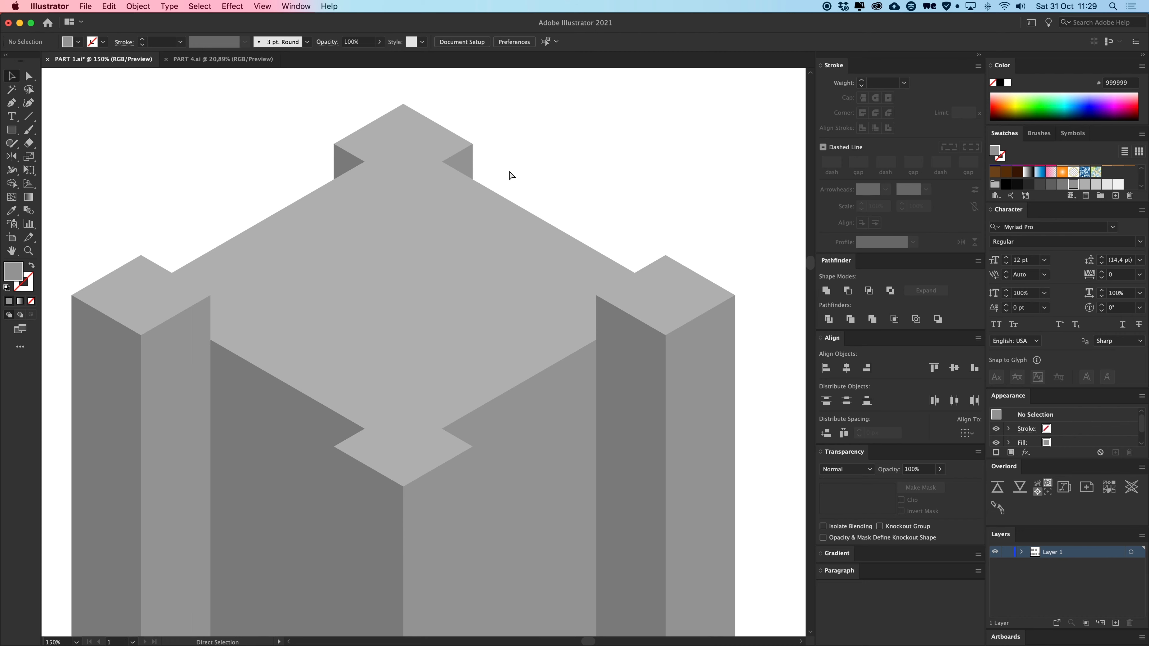
left_click_drag(256, 228, 371, 193)
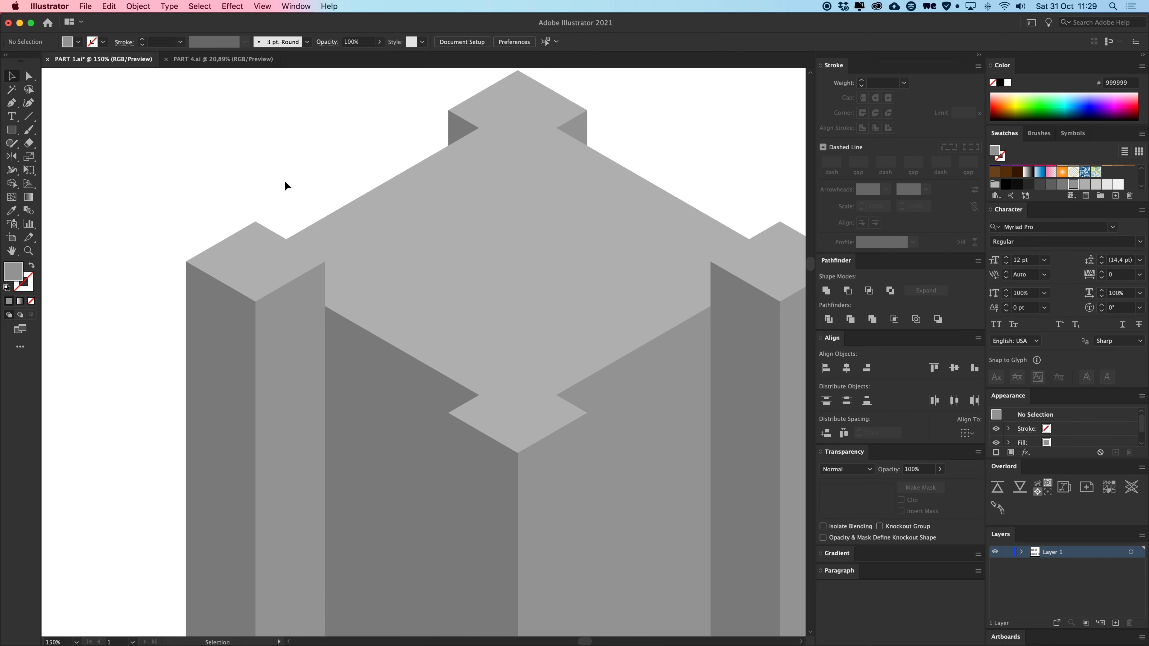
key("super+semicolon")
Narrow the left pillar's right-hand face to about 31 px by moving its inner vertical edge to meet the block's top edge.
left_click(317, 303)
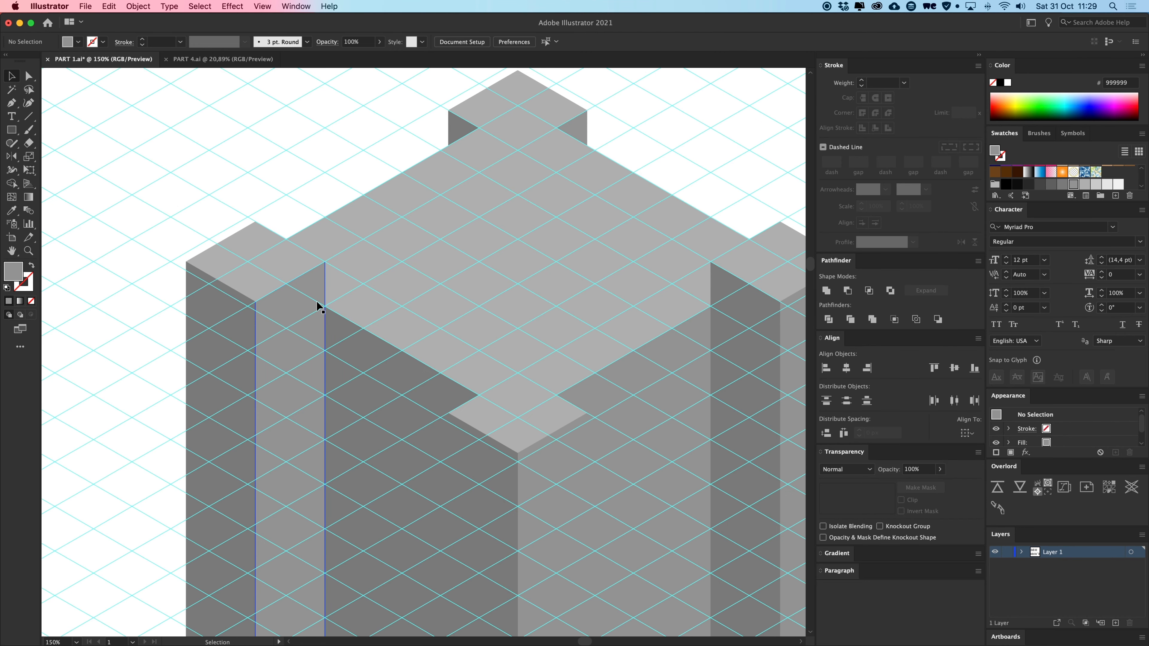
left_click(324, 262)
left_click_drag(357, 462, 352, 255)
left_click_drag(371, 631, 402, 220)
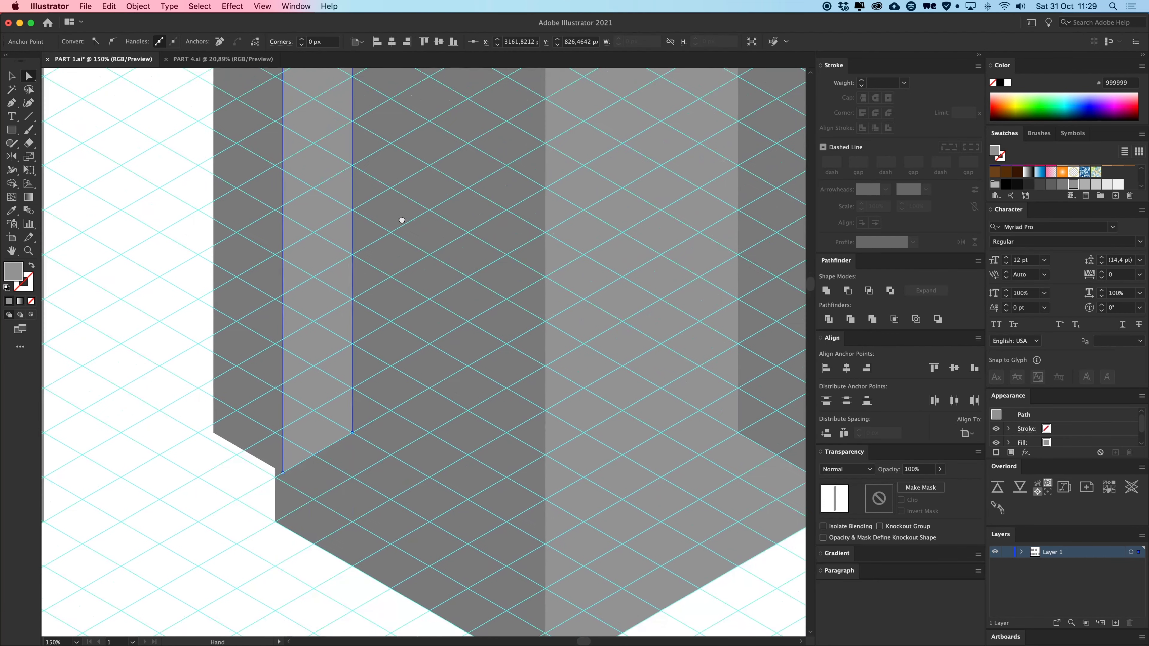
left_click(352, 434, "shift")
scroll(392, 465, "up", 10)
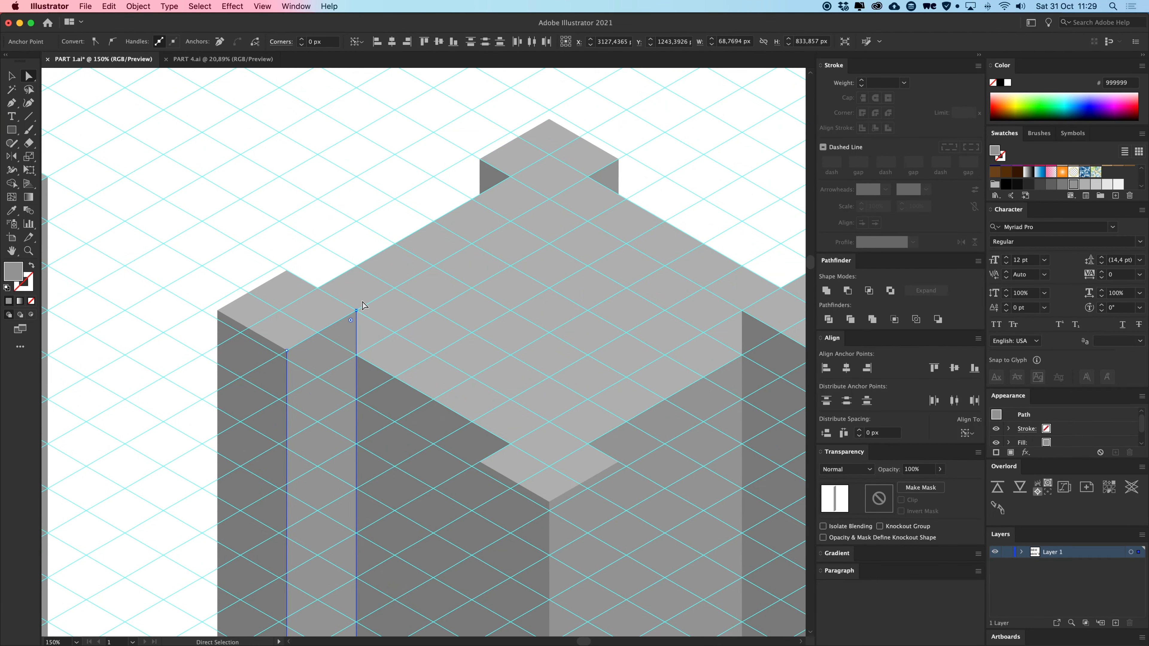
left_click_drag(356, 311, 319, 337)
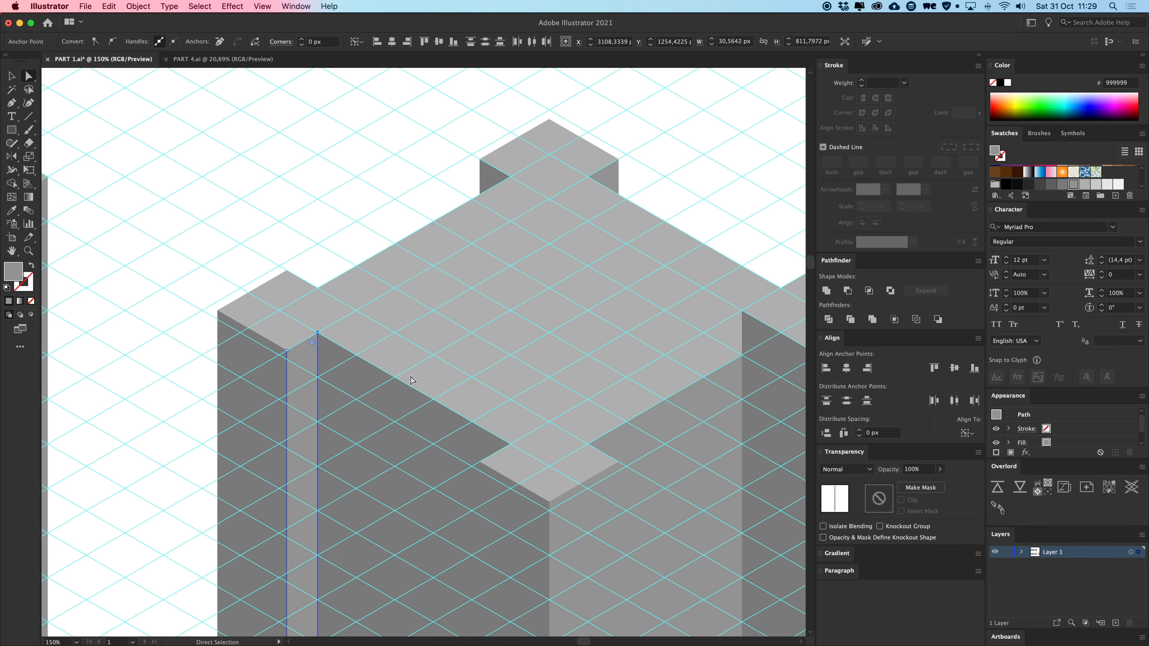
left_click(317, 211)
Compare the trimmed left pillar with the untrimmed right pillar with the guide grid hidden.
key("super+semicolon")
key("super+minus")
key("super+minus")
key("super+minus")
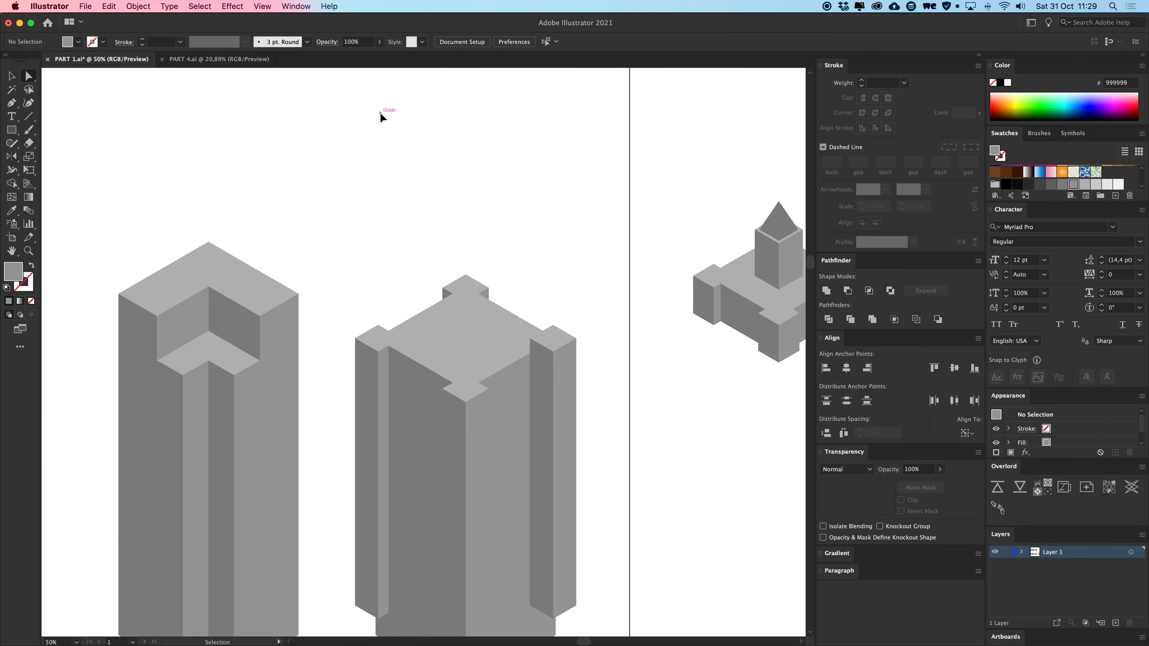
key("super+equal")
key("super+equal")
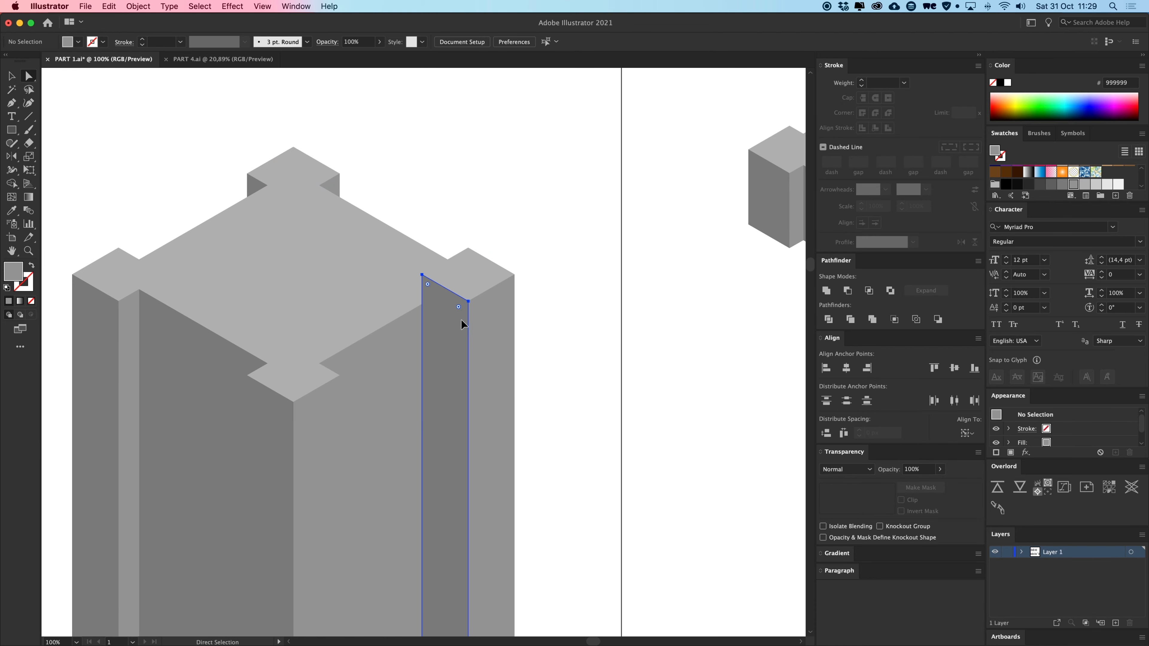
Show the guide grid and narrow the right pillar's left-hand face, moving its inner vertical edge to meet the block's top edge.
left_click(423, 275)
key("super+semicolon")
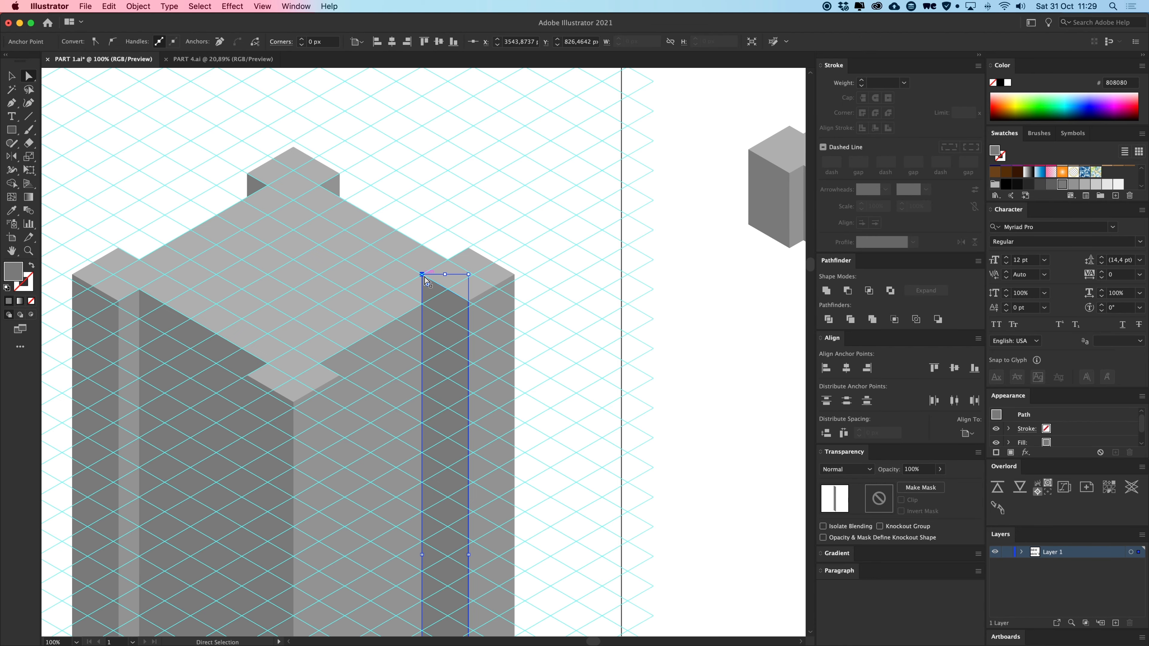
scroll(457, 384, "down", 10)
left_click(446, 434, "shift")
left_click(492, 460, "shift")
left_click_drag(488, 70, 495, 302)
key("super+equal")
key("super+equal")
left_click_drag(492, 94, 481, 378)
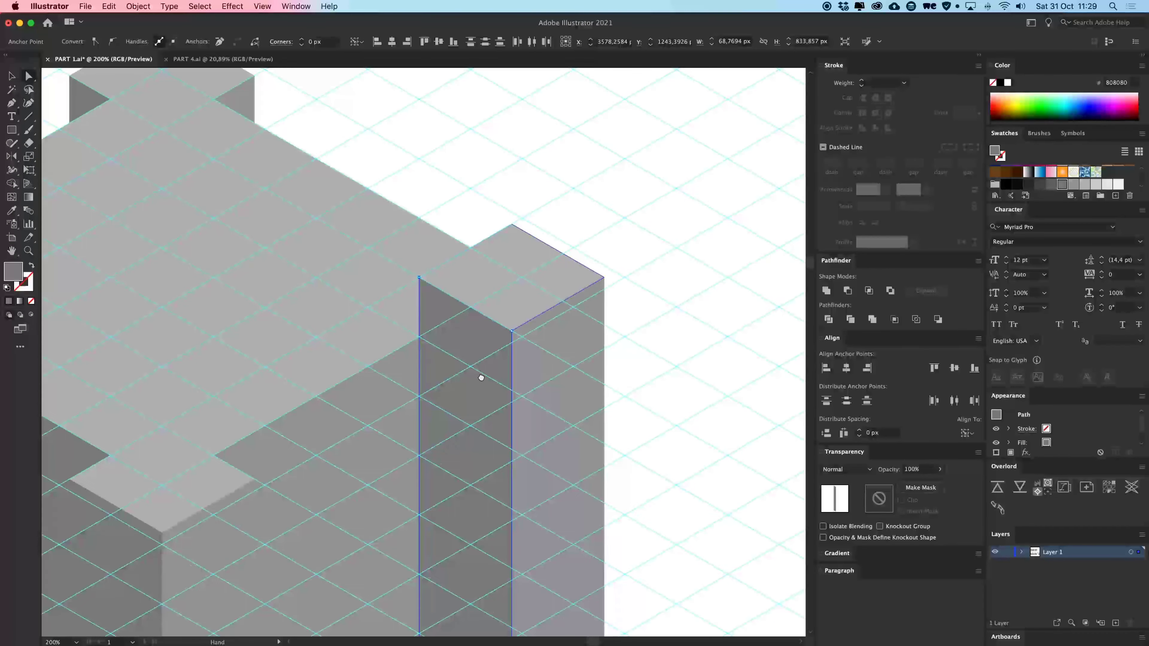
left_click_drag(418, 277, 474, 313)
left_click(458, 169)
Hide the guide grid and review the tower with both side pillars trimmed.
key("super+minus")
key("super+minus")
key("super+minus")
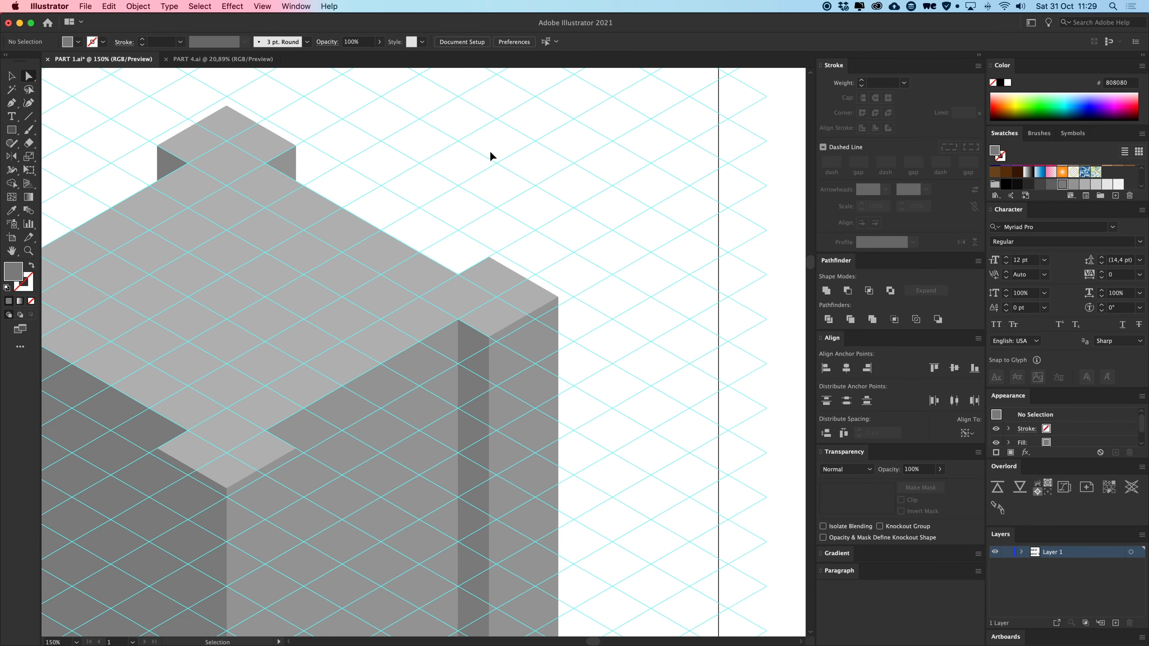
left_click_drag(439, 204, 483, 125)
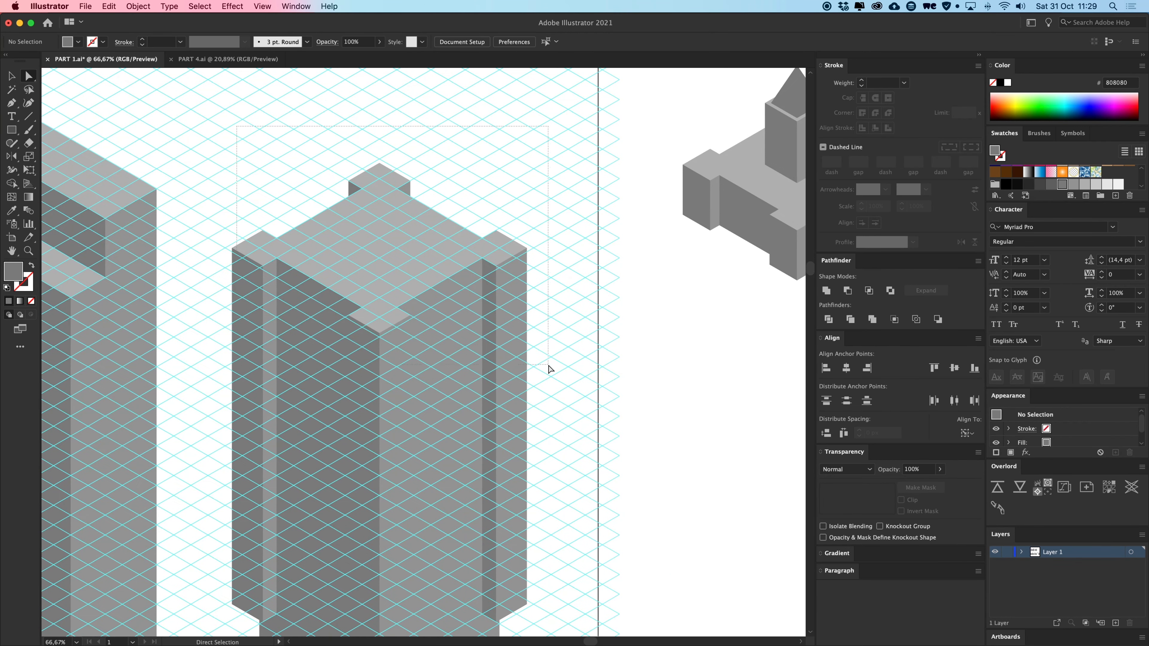
key("super+semicolon")
key("space")
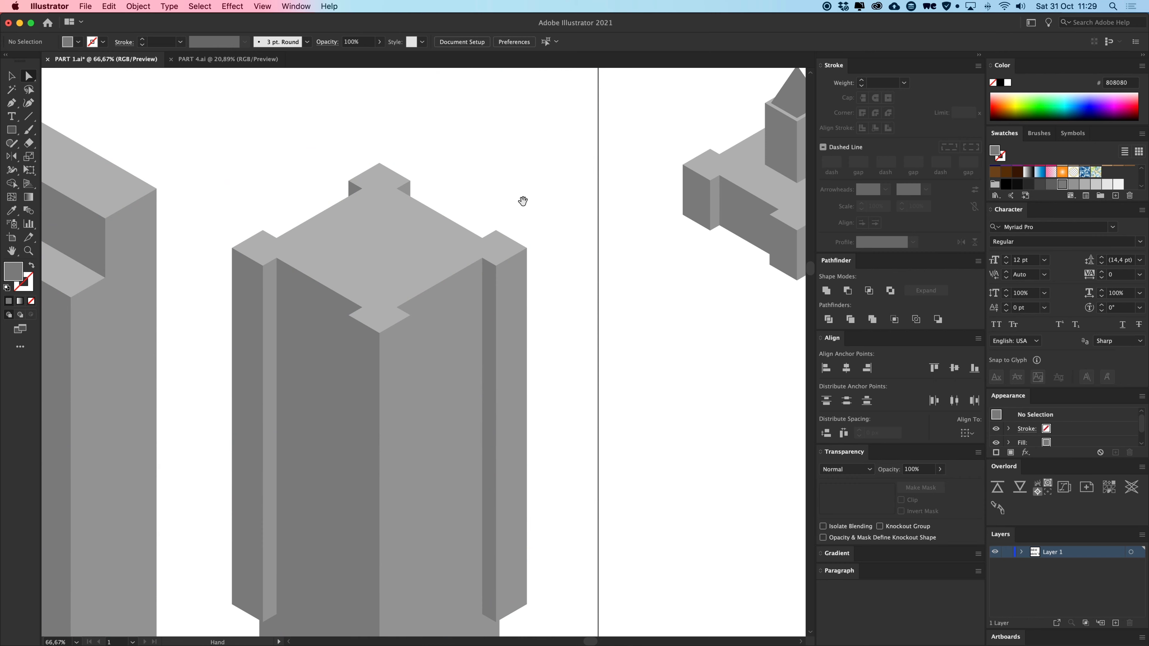
left_click_drag(524, 201, 495, 267)
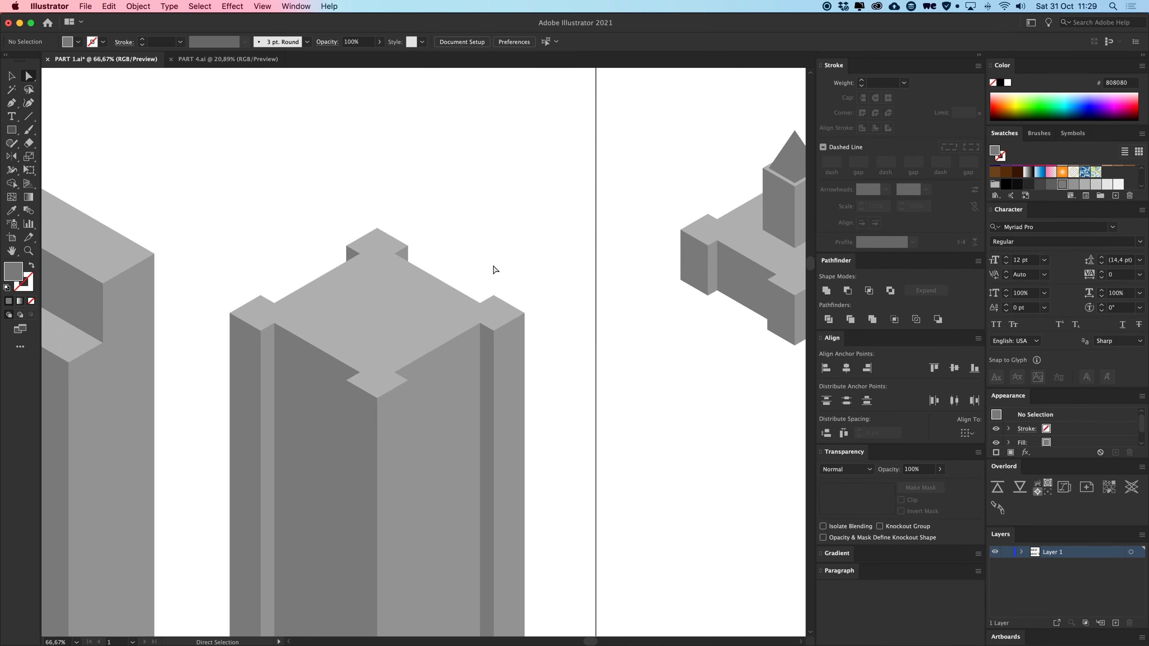
Move the small spired building beside the artboard onto the roof of the reference tower next to it.
key("super+semicolon")
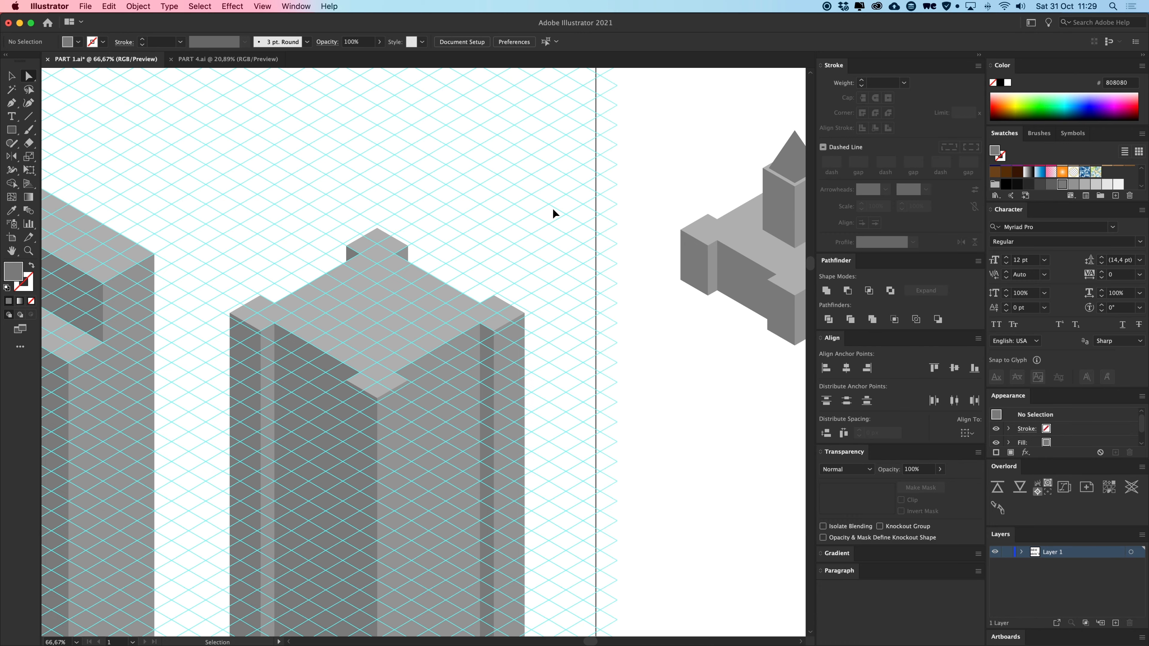
key("super+minus")
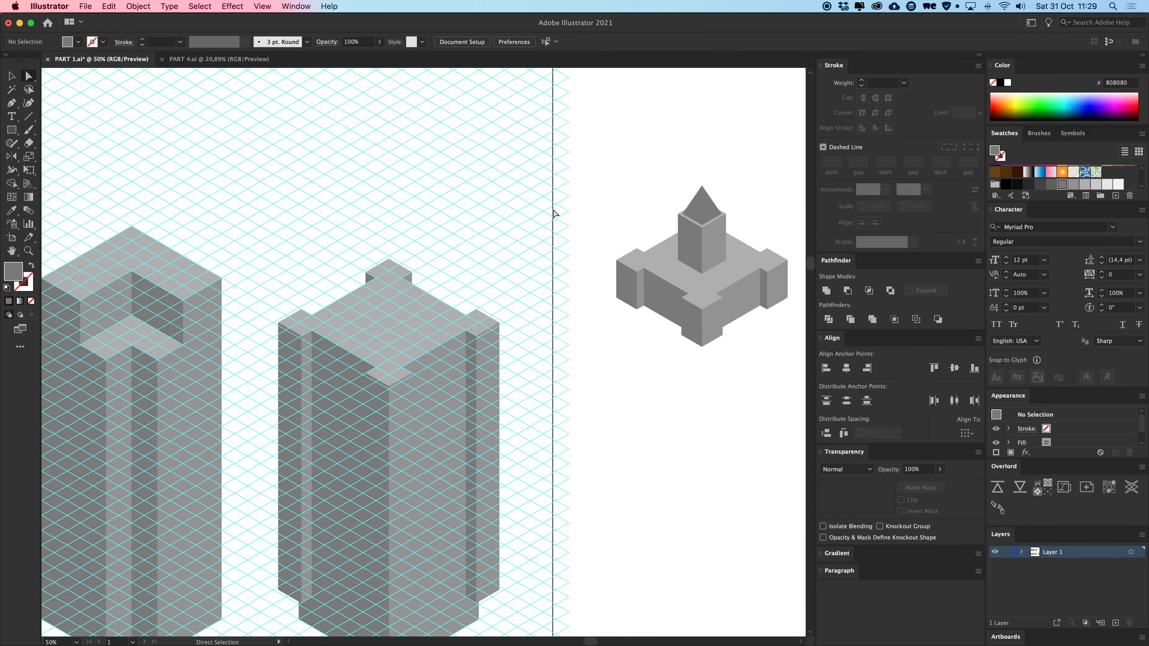
scroll(555, 214, "right", 10)
key("v")
left_click(395, 263)
left_click_drag(333, 206, 472, 399)
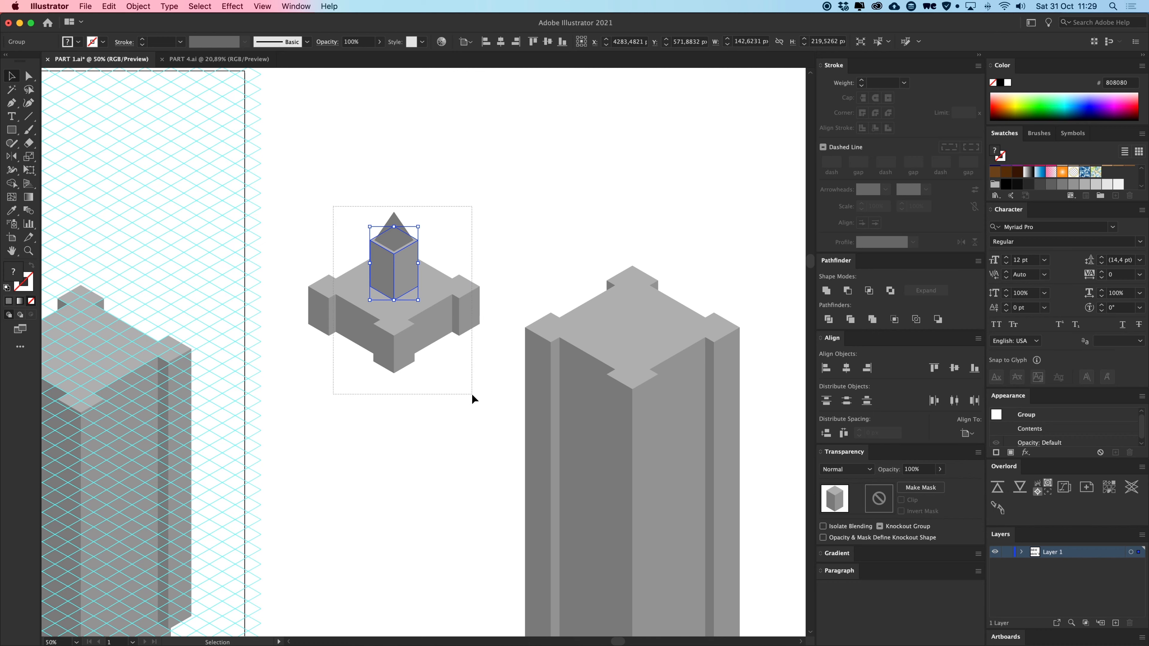
left_click_drag(385, 343, 620, 343)
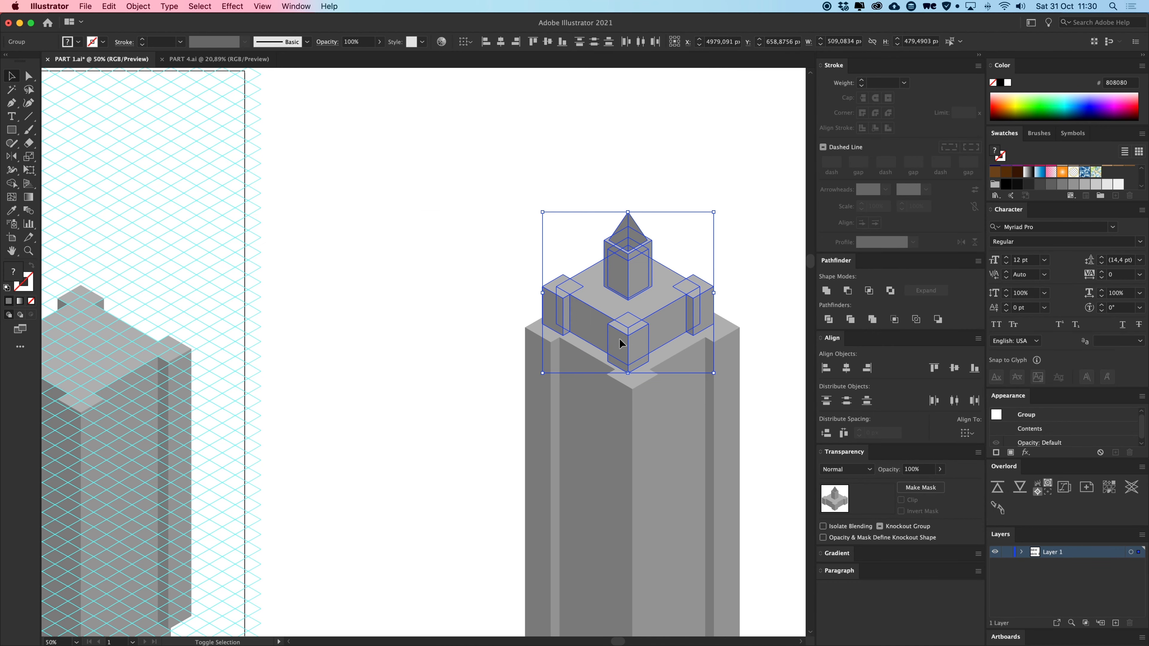
left_click(613, 400)
left_click_drag(333, 399, 419, 254)
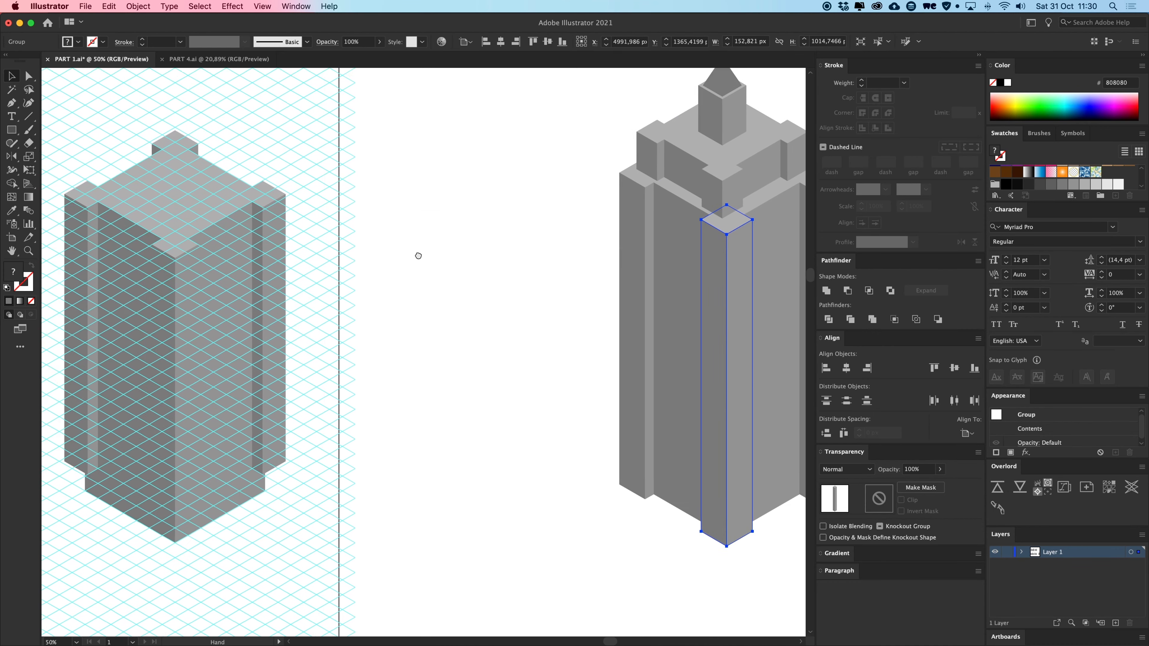
Extend the right pillar's lower edge down the guide grid to about 922 px high, so it reaches the block's base.
left_click(339, 272)
left_click_drag(337, 273, 482, 264)
key("super+semicolon")
key("super+equal")
key("super+equal")
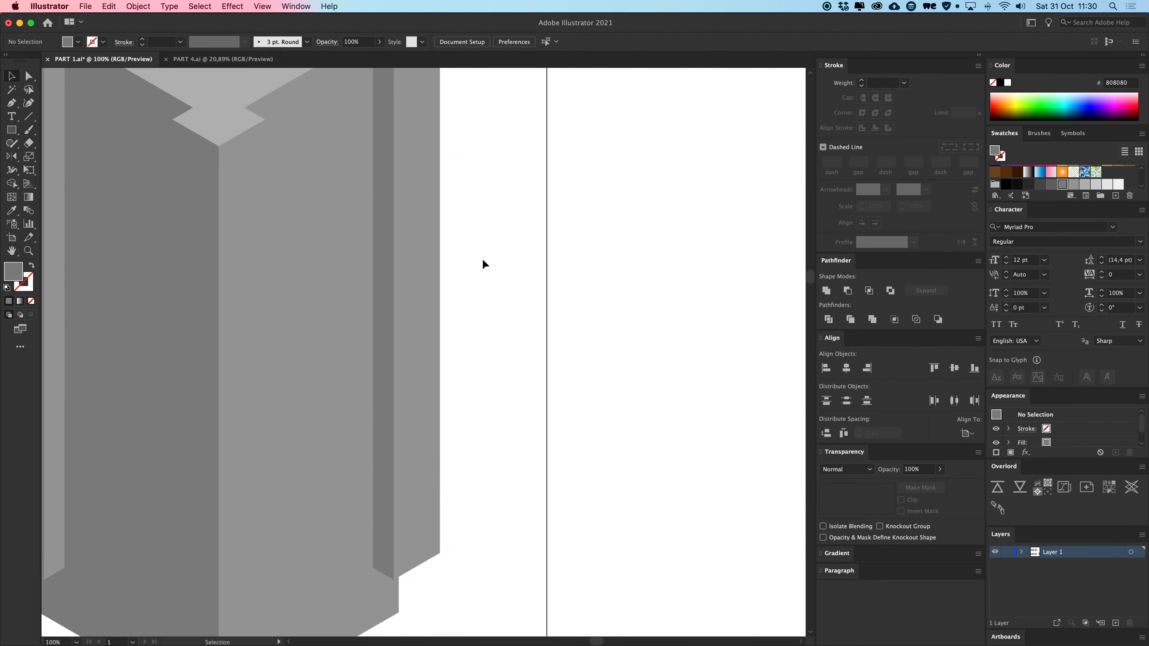
scroll(483, 263, "down", 5)
scroll(484, 262, "left", 2)
key("super+semicolon")
left_click_drag(496, 306, 504, 252)
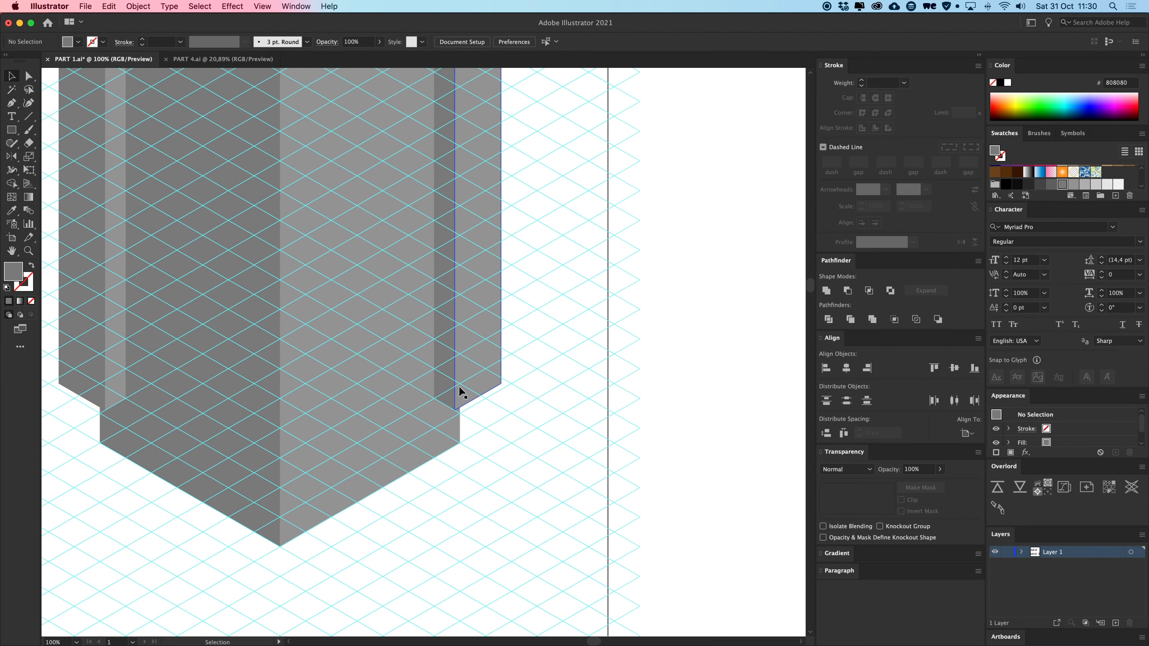
key("a")
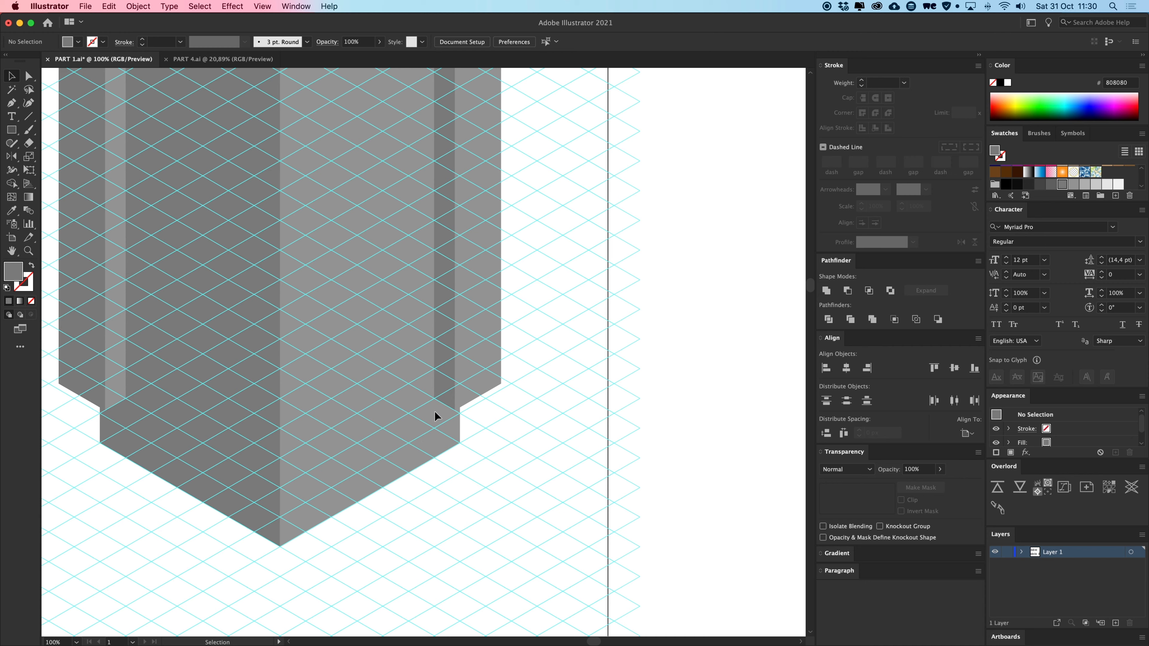
key("a")
left_click_drag(545, 425, 546, 426)
scroll(543, 428, "up", 1)
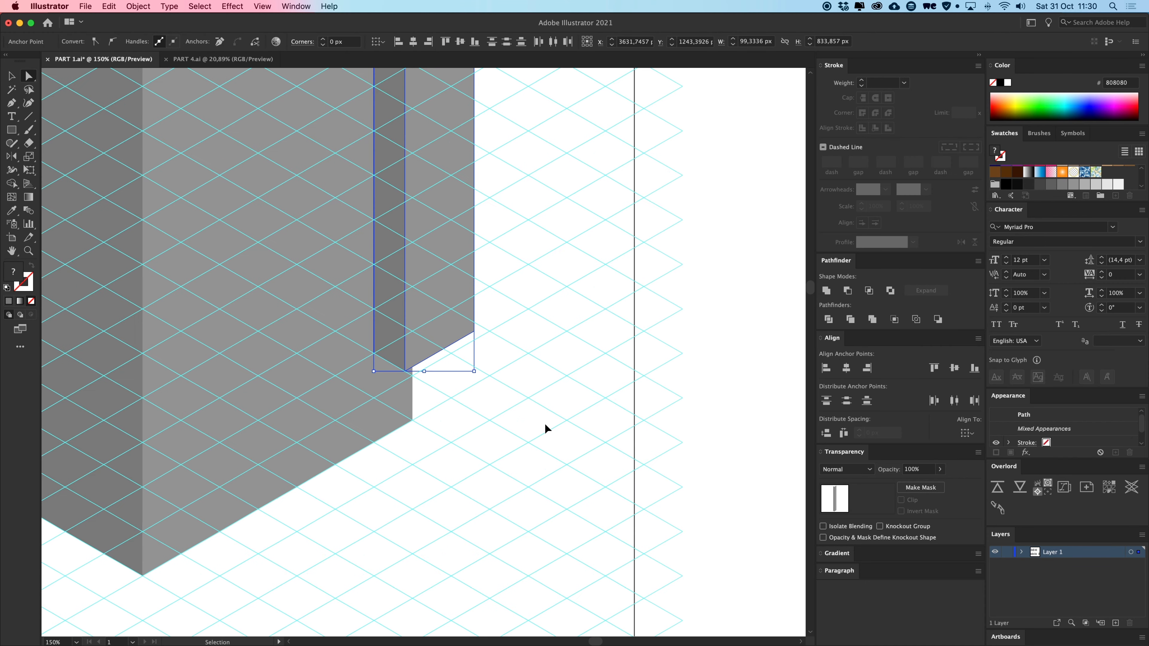
scroll(498, 403, "down", 2)
left_click_drag(415, 353, 416, 436)
Extend the left pillar's lower edge down to match the right pillar, and hide the guide grid.
scroll(410, 439, "left", 9)
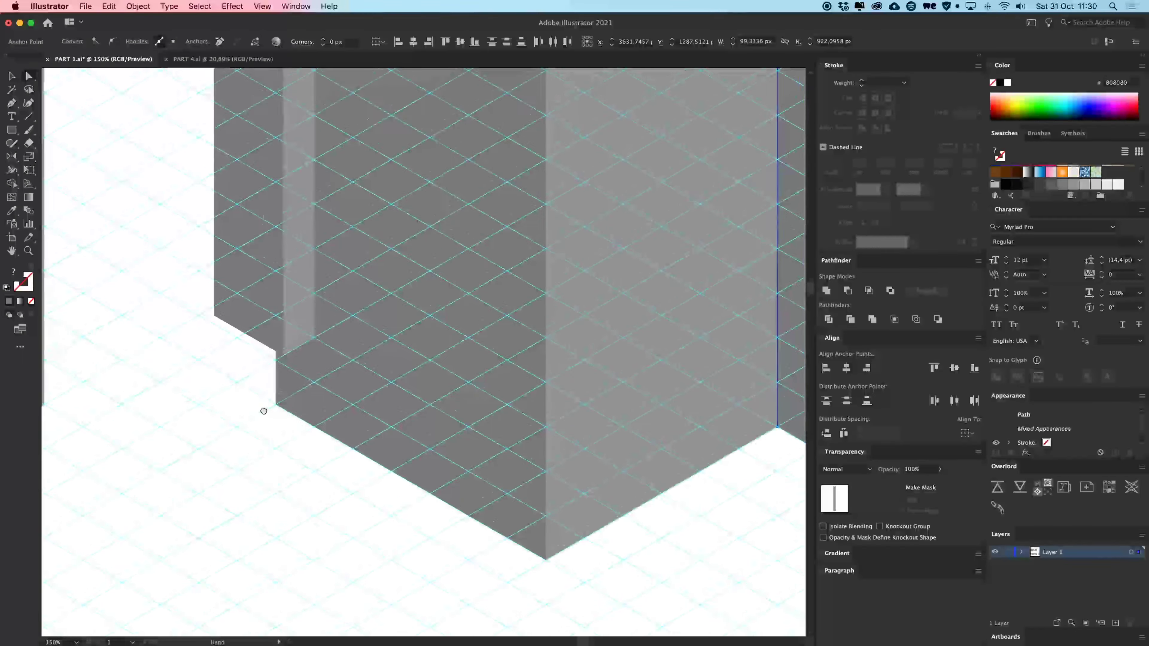
left_click_drag(184, 279, 320, 429)
left_click(324, 446)
key("super+semicolon")
key("super+minus")
key("super+minus")
key("super+minus")
key("super+minus")
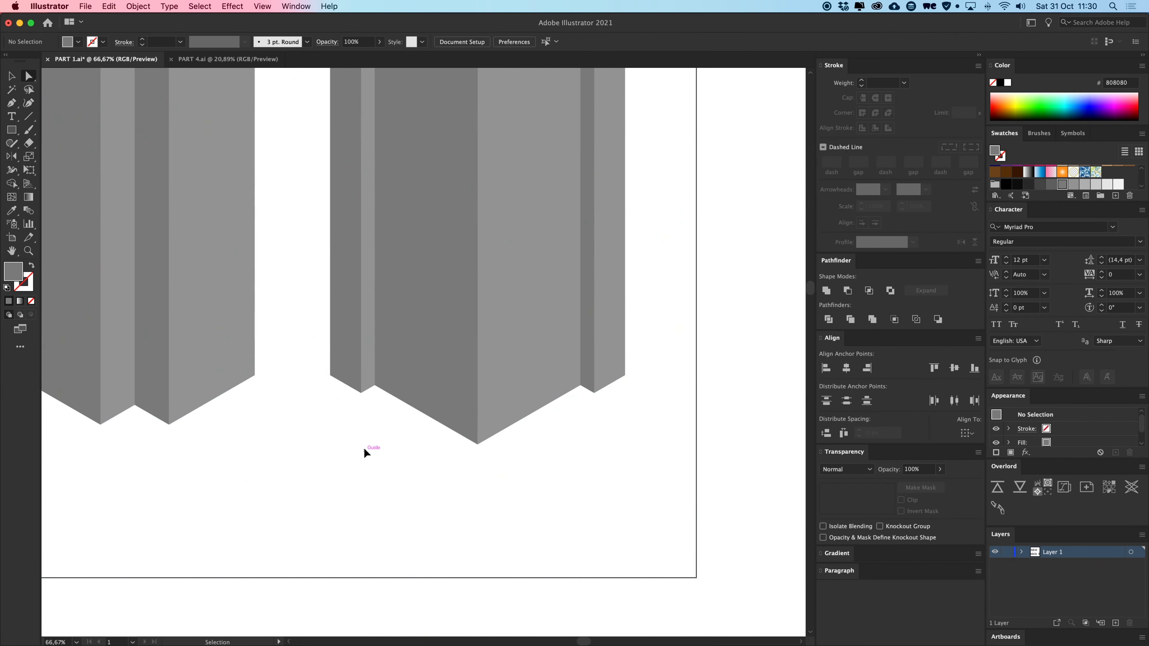
Extend the front pillar's lower corner points down past the block's base corner, making the pillar about 922 px high.
scroll(364, 447, "up", 3)
scroll(364, 447, "right", 1)
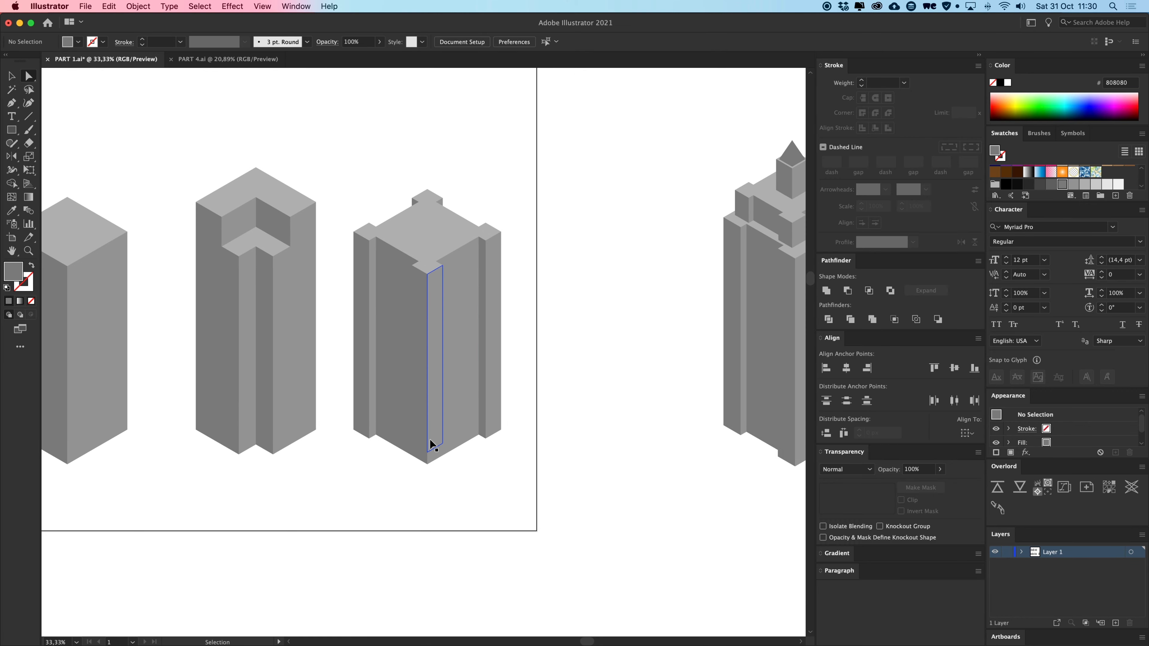
scroll(432, 446, "up", 2)
scroll(414, 421, "up", 1)
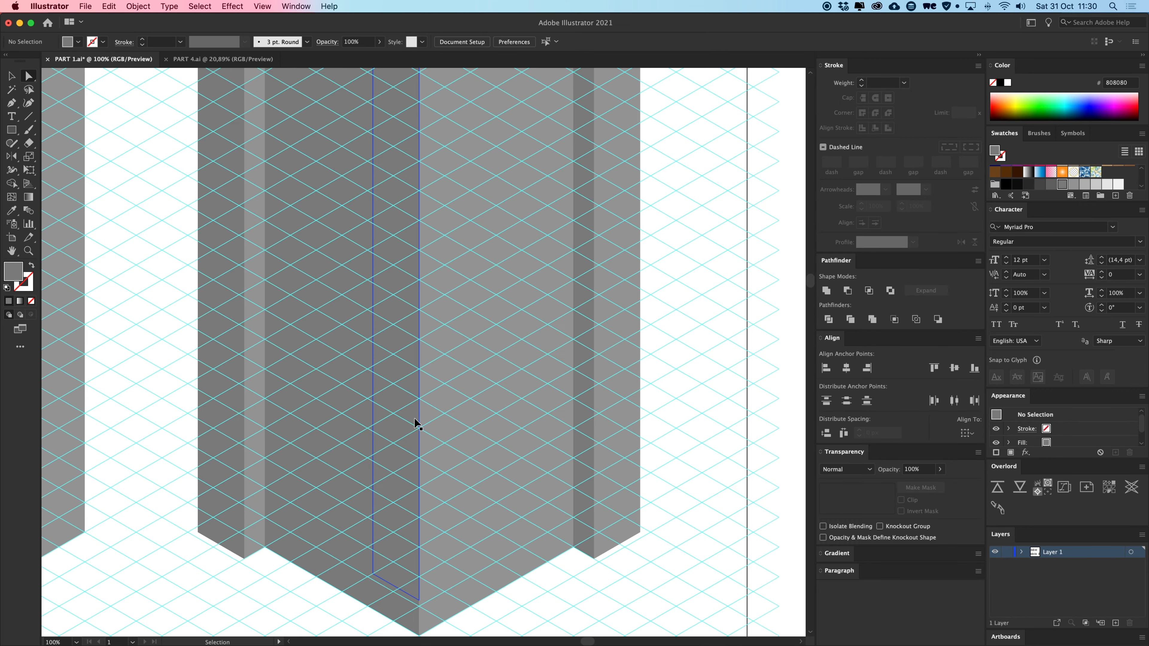
scroll(415, 424, "up", 1)
scroll(412, 339, "down", 3)
left_click_drag(346, 403, 557, 481)
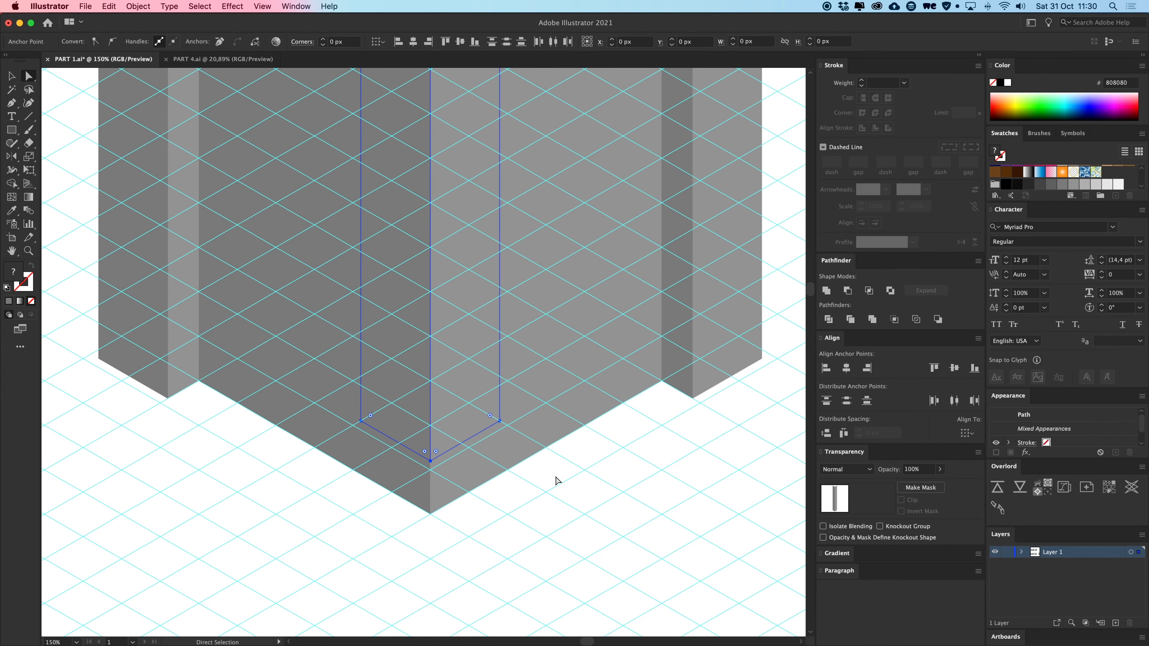
key("space")
left_click_drag(452, 451, 431, 508)
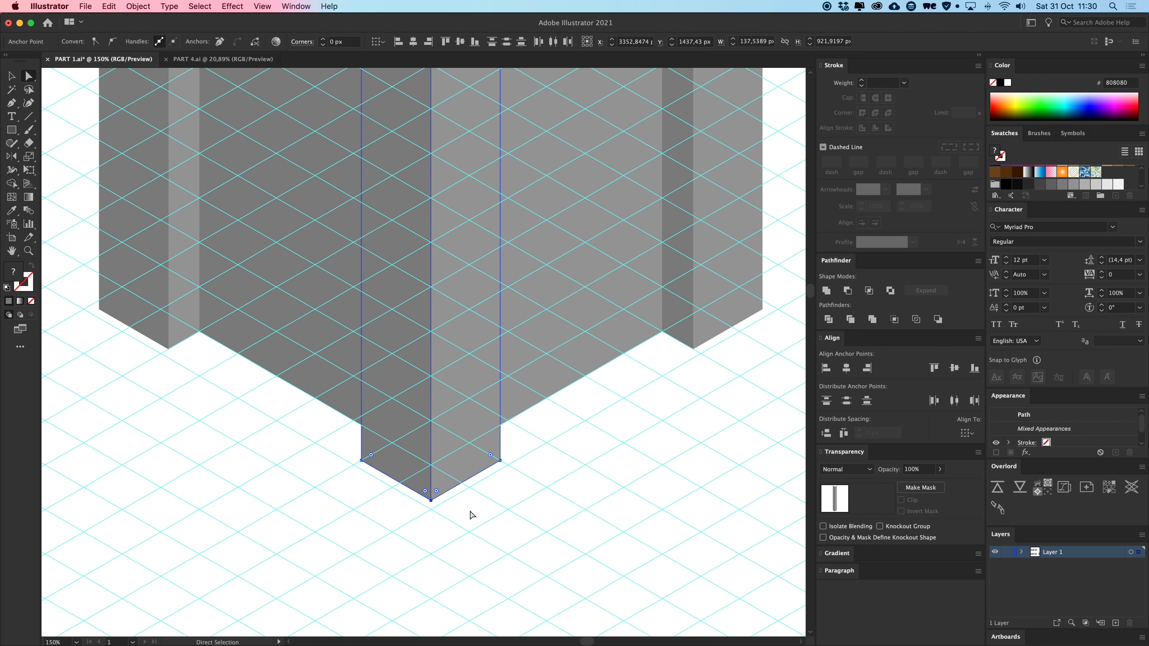
left_click(585, 438)
key("super+minus")
key("super+minus")
key("super+minus")
key("super+minus")
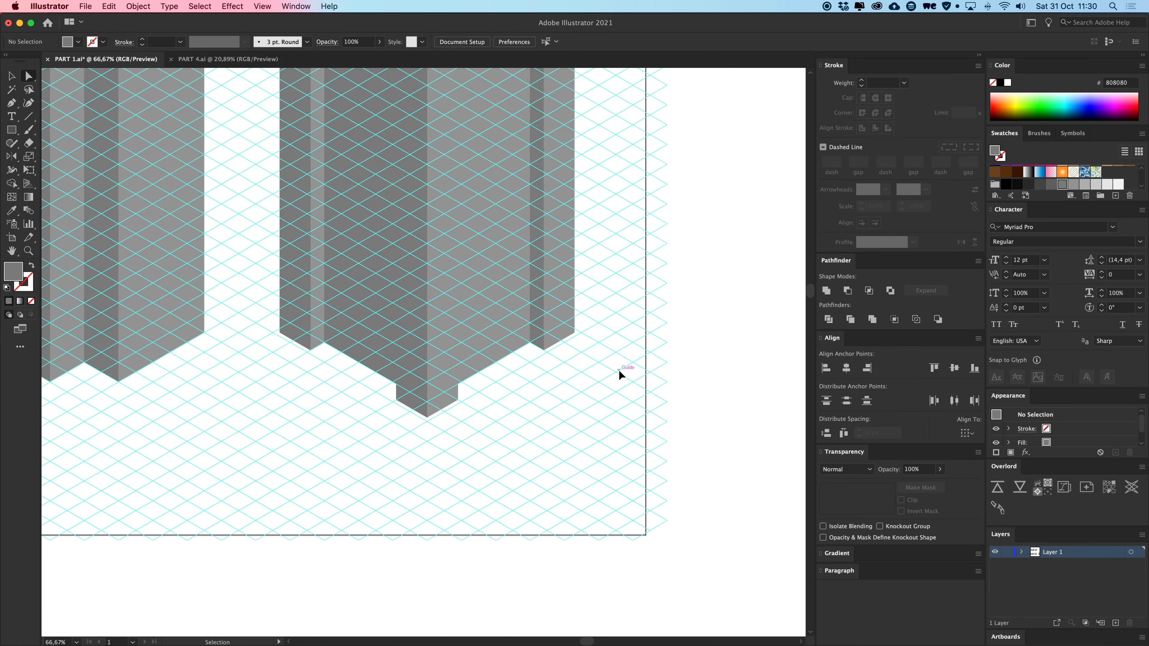
Hide the guide grid, reveal the hidden leftover blocks and delete them.
scroll(575, 305, "up", 5)
key("super+plus")
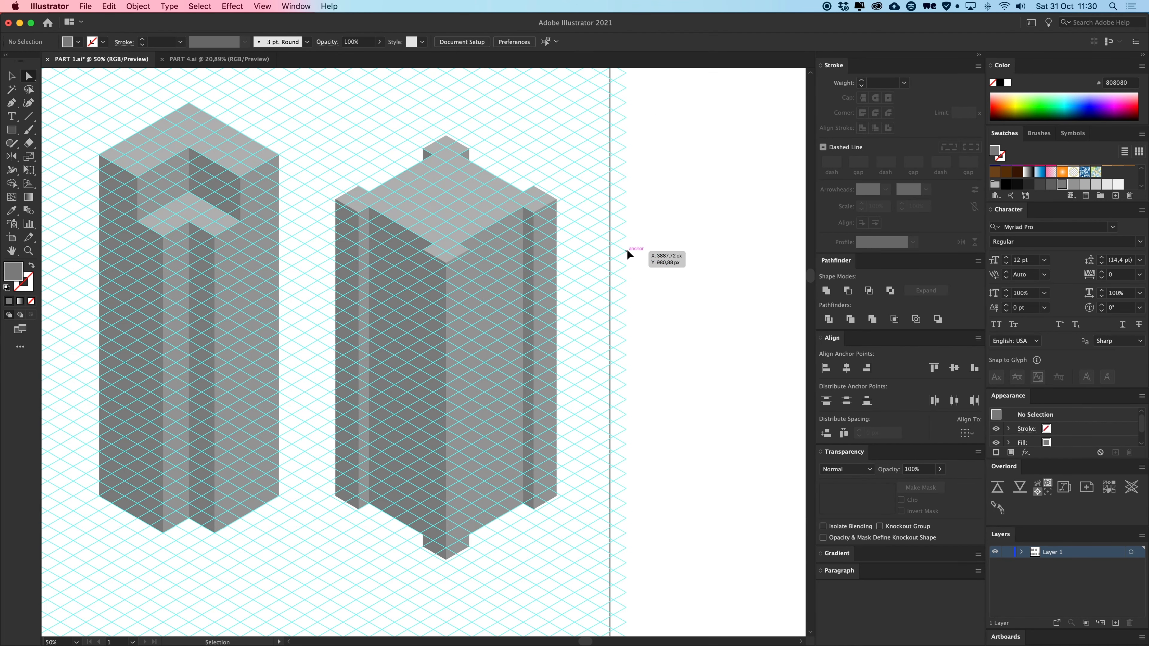
key("super+semicolon")
key("v")
scroll(607, 239, "up", 2)
scroll(606, 239, "right", 2)
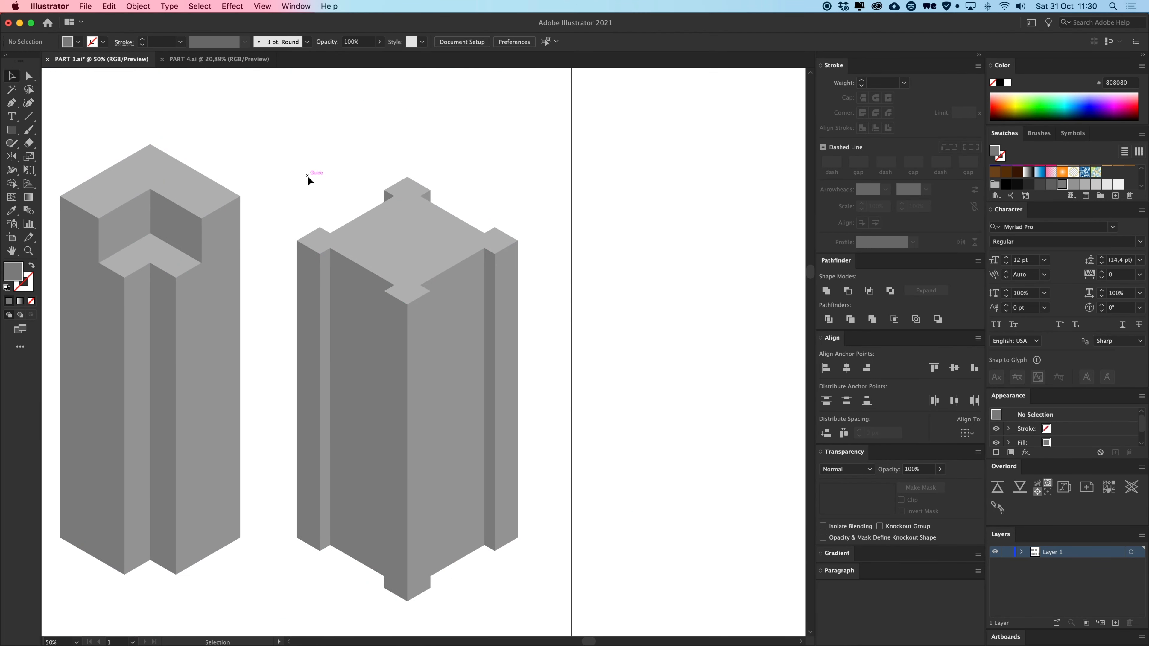
key("alt+super+3")
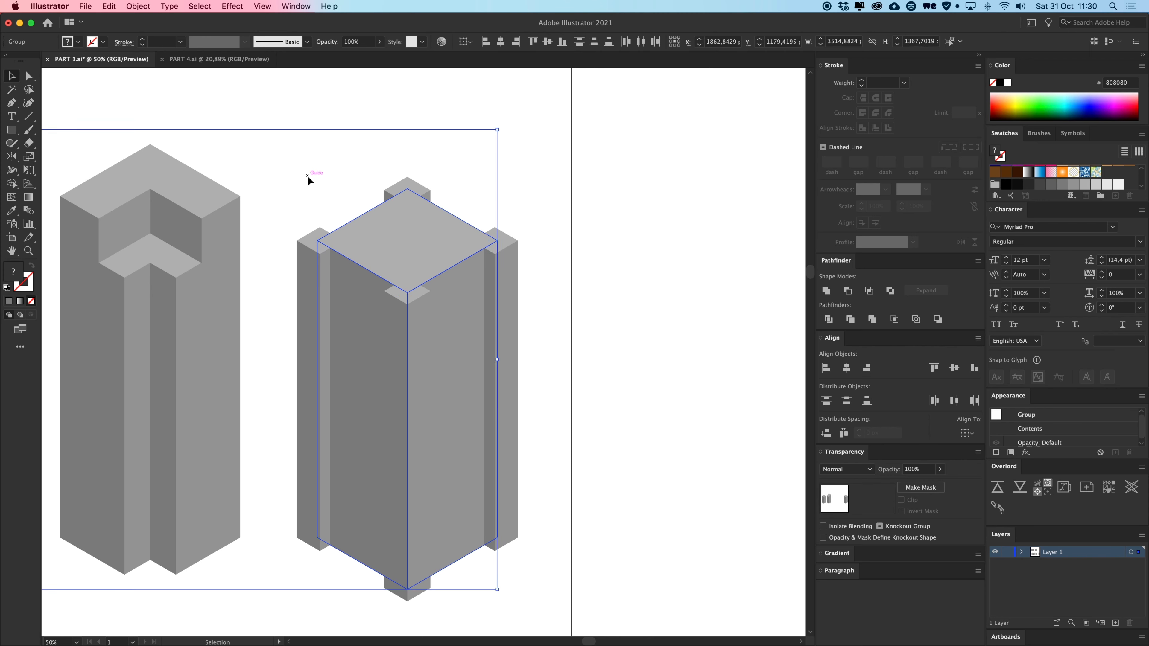
key("Delete")
Group the block and its four pillars as one tower, and undo its trial move out of the artboard.
left_click_drag(305, 175, 550, 618)
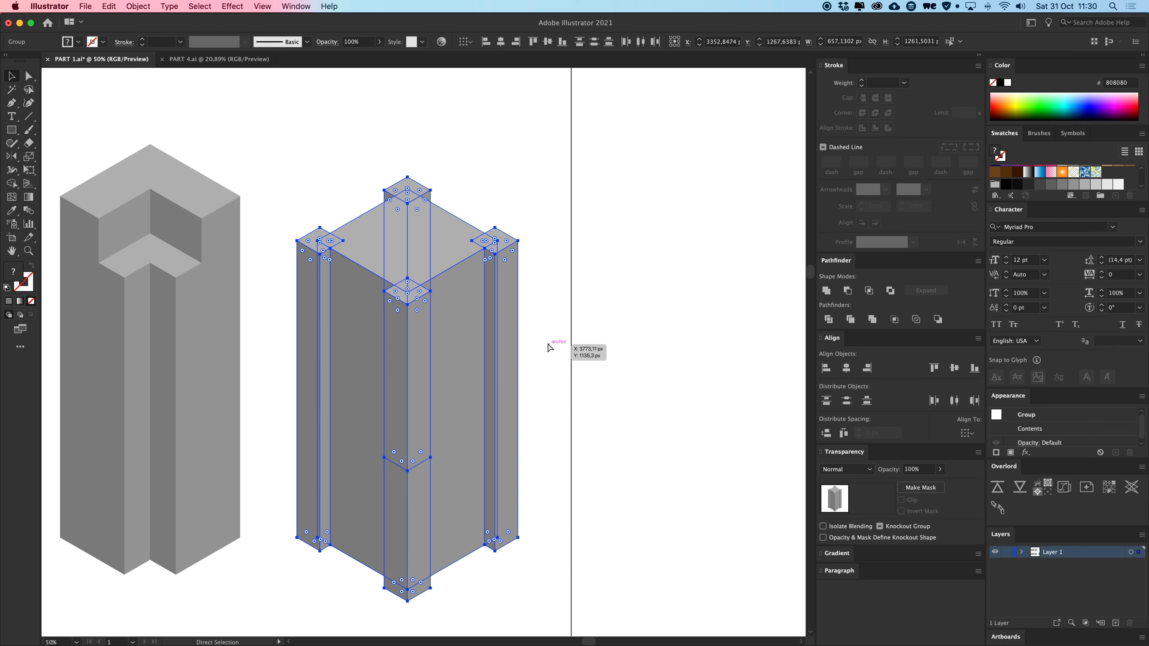
left_click(580, 340)
left_click_drag(424, 362, 674, 340)
key("super+z")
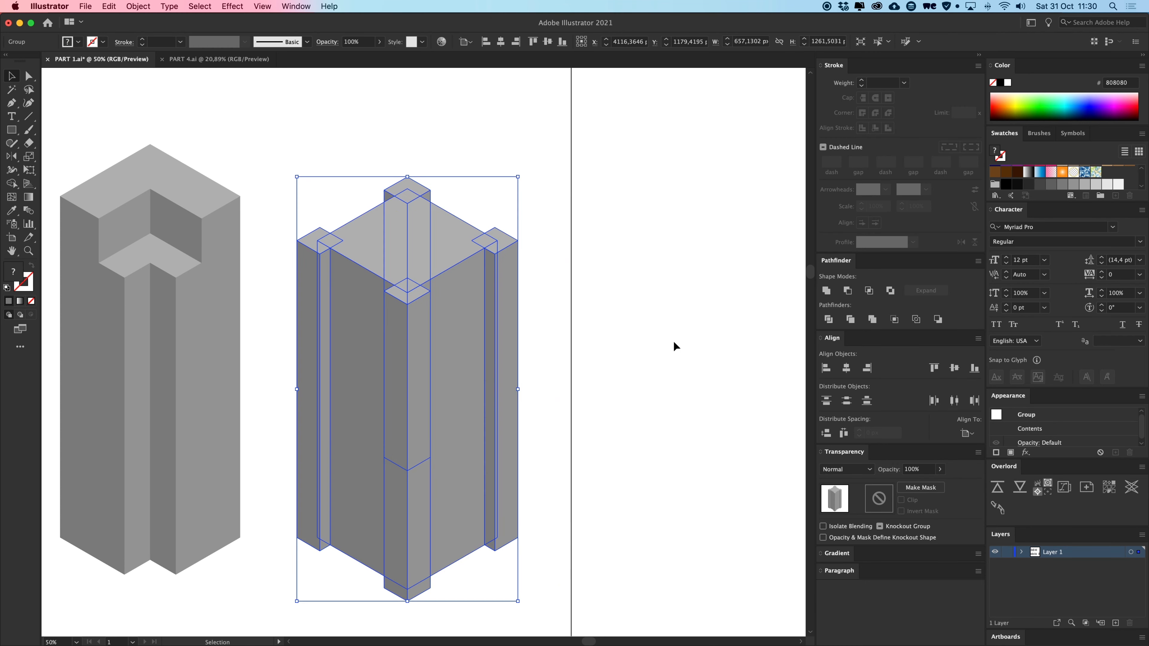
Duplicate the four-pillar tower straight up above the original, centred at about Y 231 px.
left_click_drag(439, 295, 448, 403)
key("super+minus")
key("v")
scroll(444, 425, "up", 3)
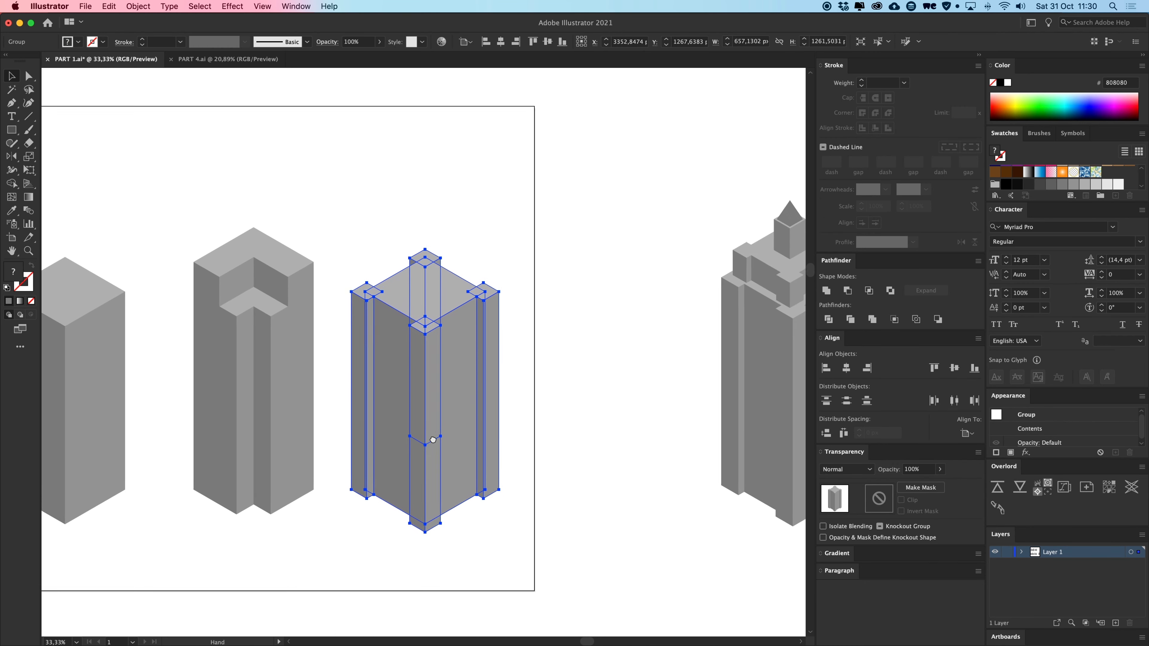
left_click_drag(438, 469, 444, 235)
left_click_drag(457, 184, 455, 261)
scroll(455, 261, "up", 2)
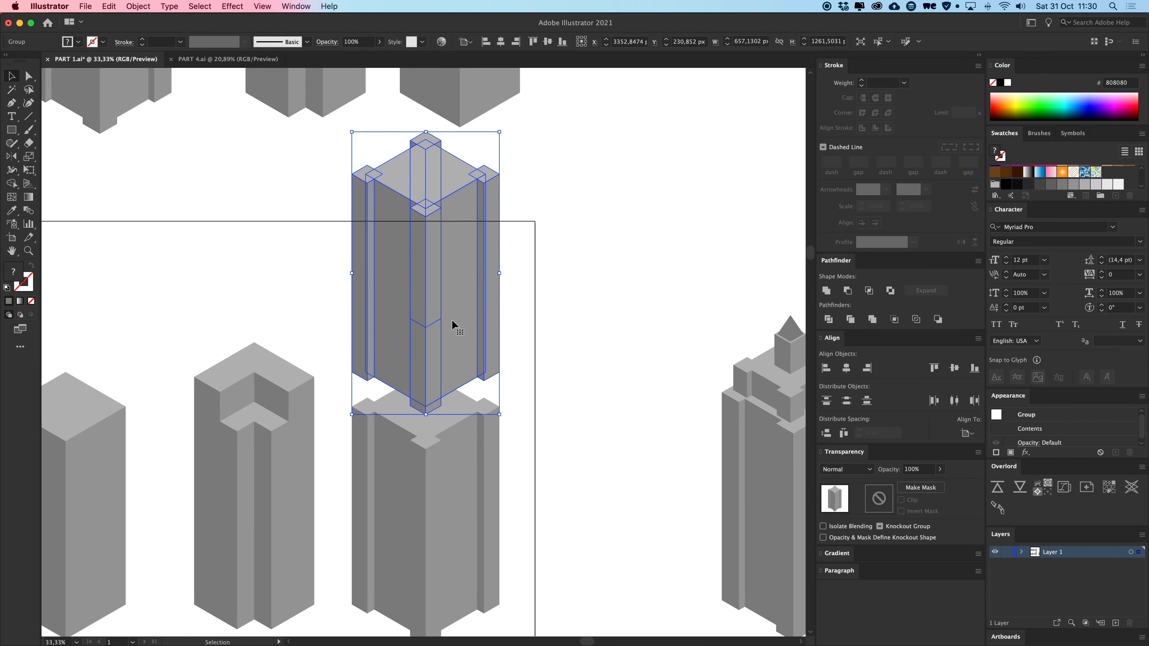
Isolate the copied tower's group and select the lower corner points of its block and pillars.
double_click(451, 320)
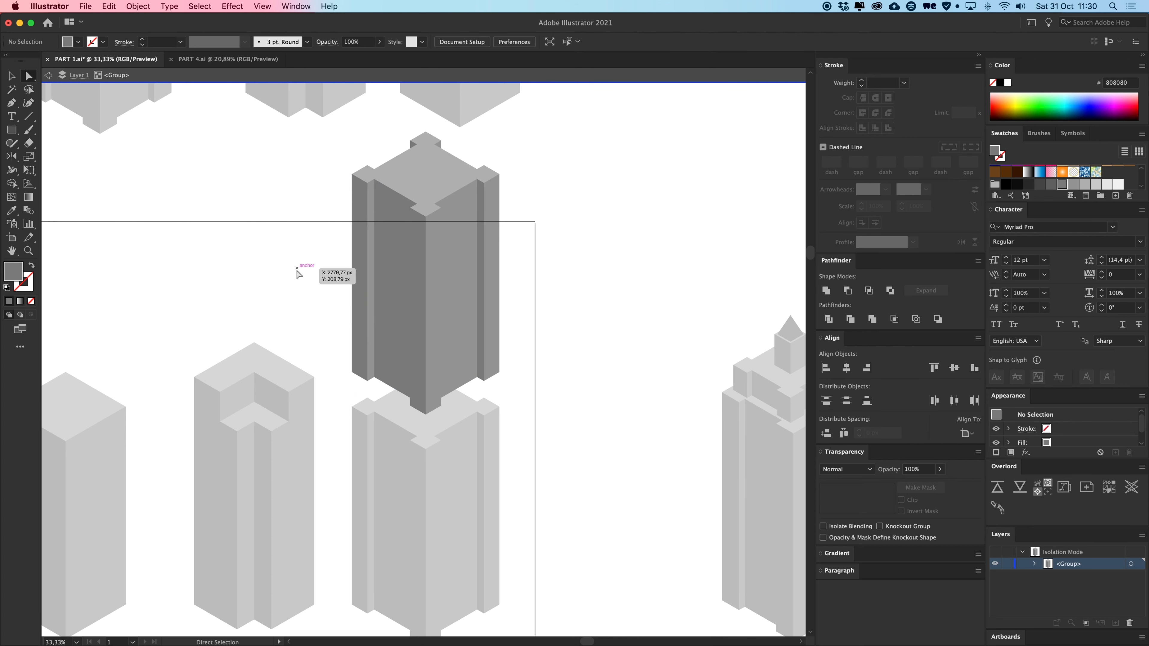
left_click_drag(294, 261, 630, 483)
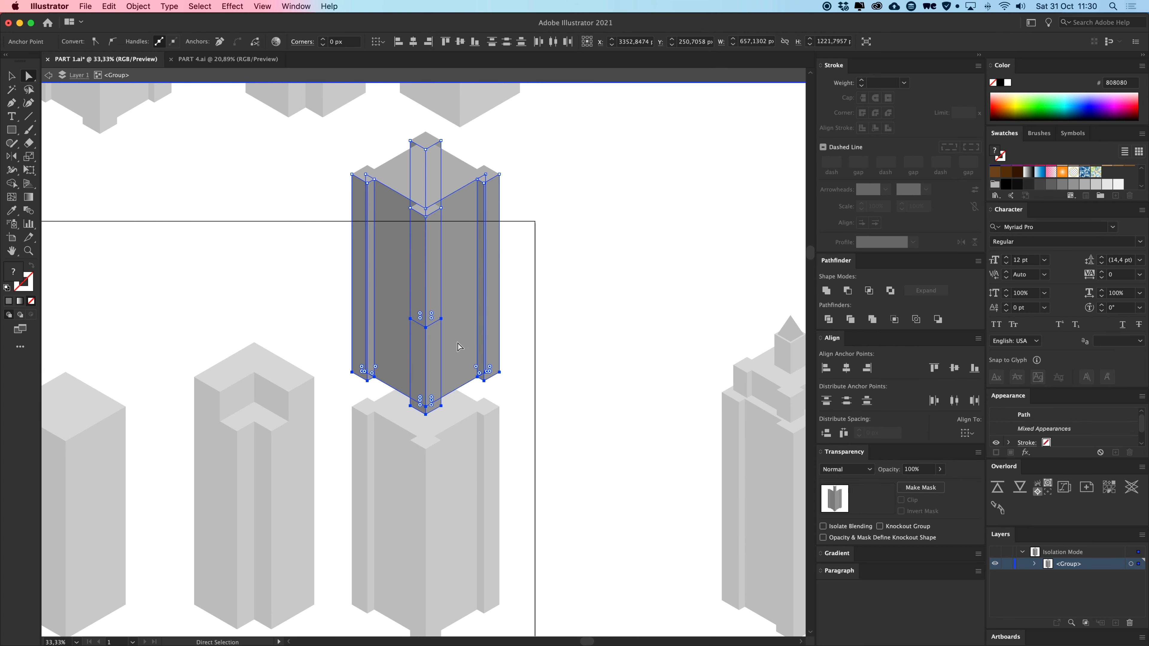
key("super+equal")
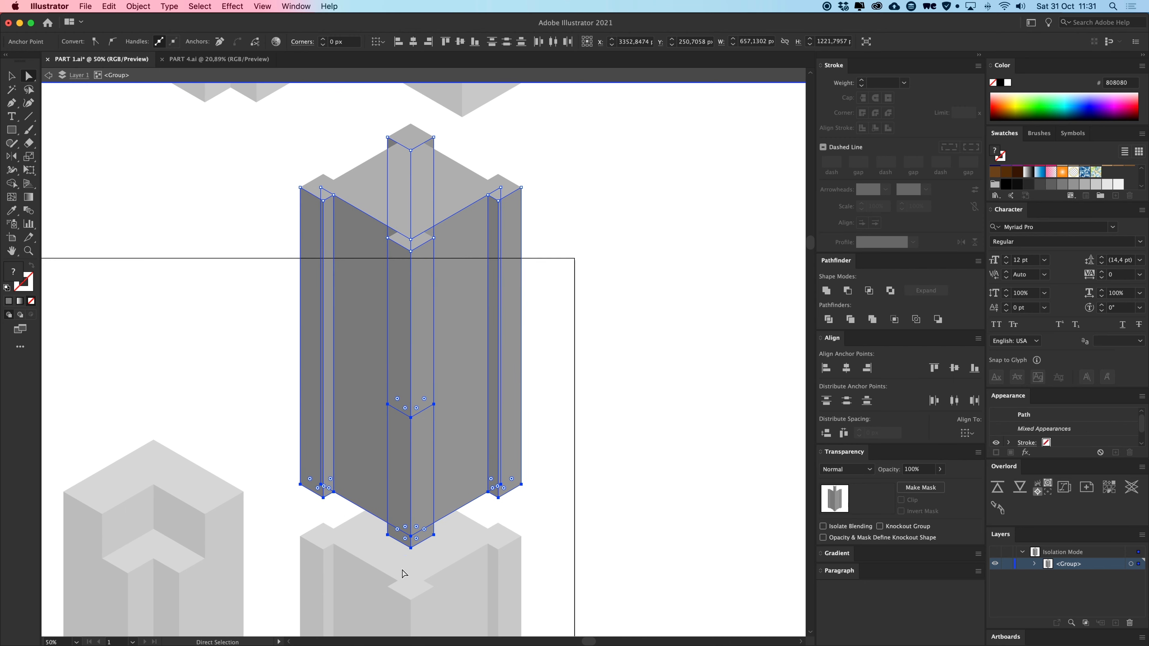
Shorten the tower copy to a block about 543 px tall and seat it on top of the original tower.
left_click_drag(434, 536, 467, 402)
left_click(581, 366)
key("v")
scroll(579, 370, "up", 2)
double_click(515, 357)
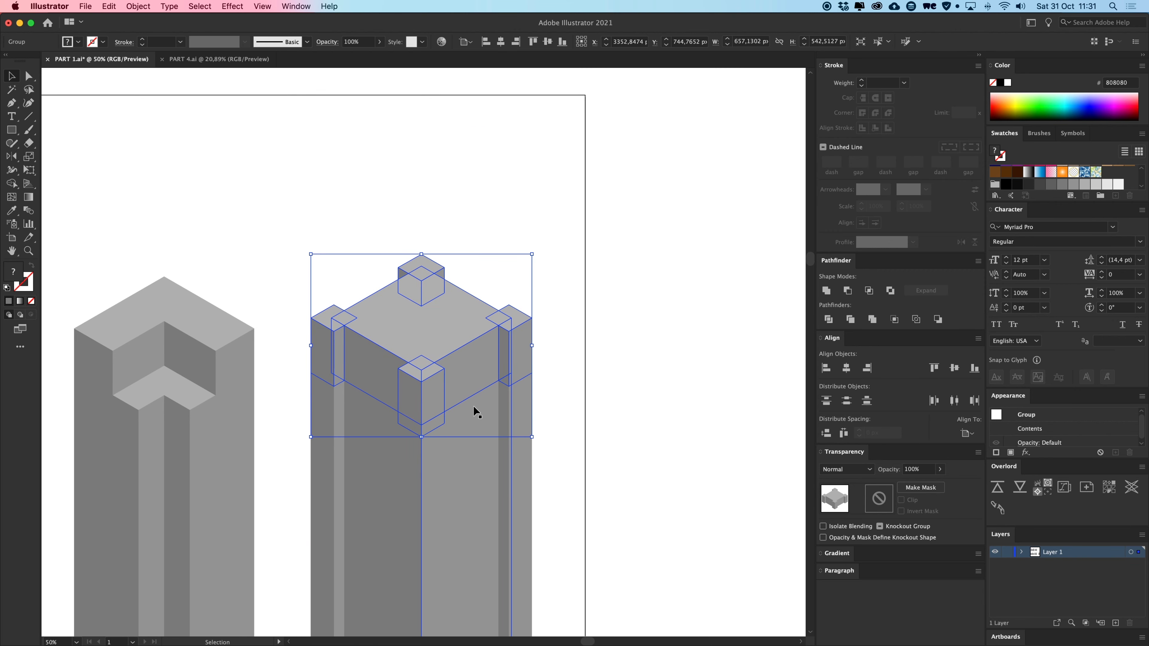
Scale the block on the tower's top down proportionally to about 458 px wide, keeping it centred.
key("super+equal")
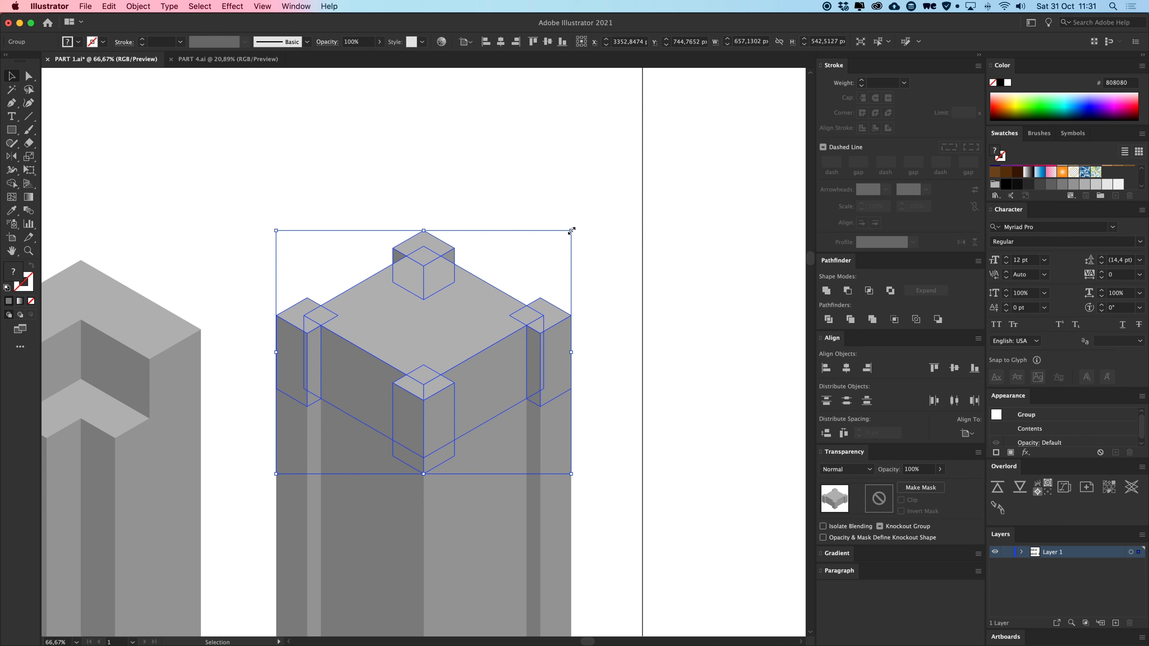
left_click_drag(571, 231, 534, 265)
left_click(566, 209)
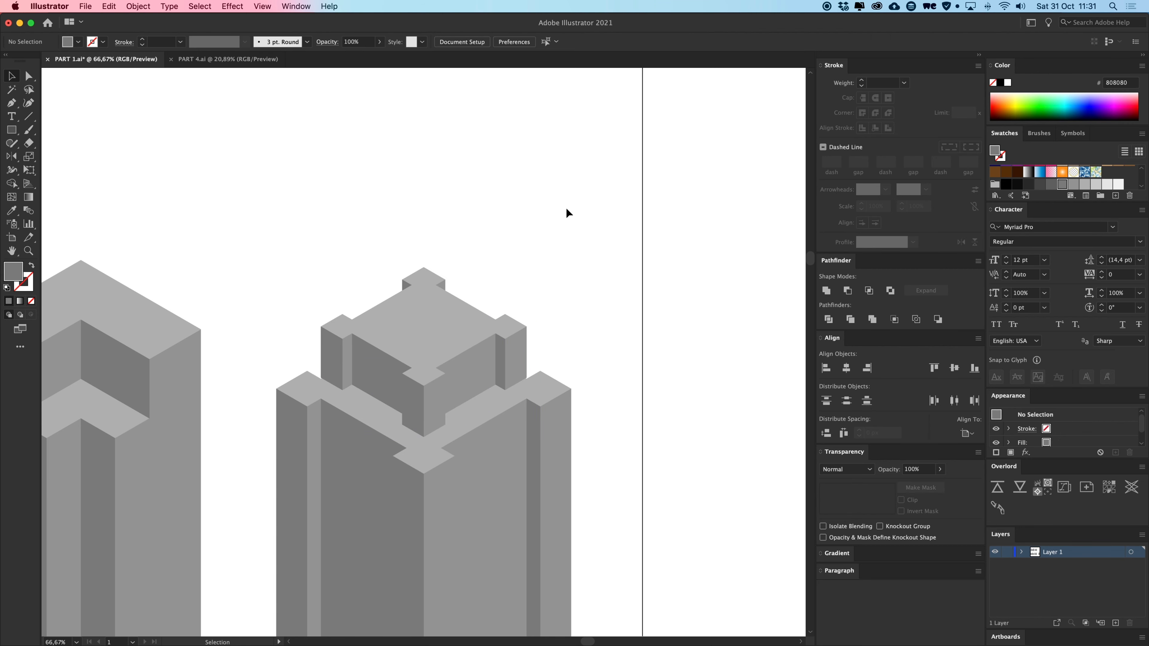
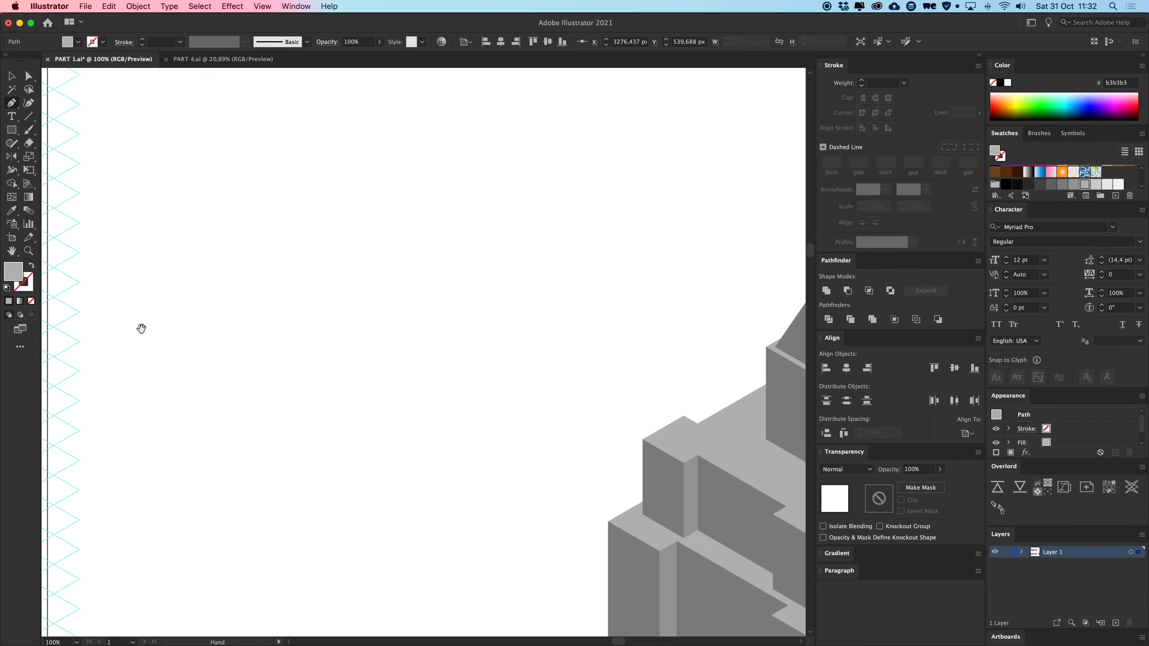
Draw the left triangular face of a pyramid roof on the small top block, about 76 px wide and 176 px tall.
left_click_drag(276, 347, 697, 338)
left_click_drag(260, 333, 788, 324)
left_click_drag(437, 323, 526, 322)
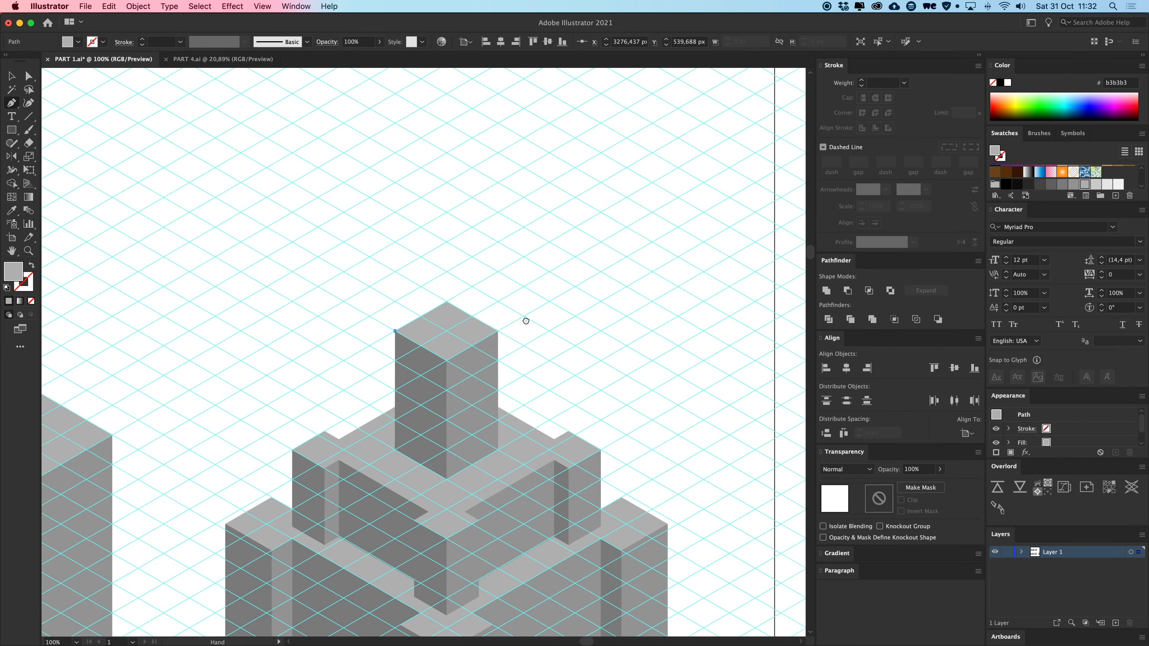
left_click(447, 243)
left_click(447, 361)
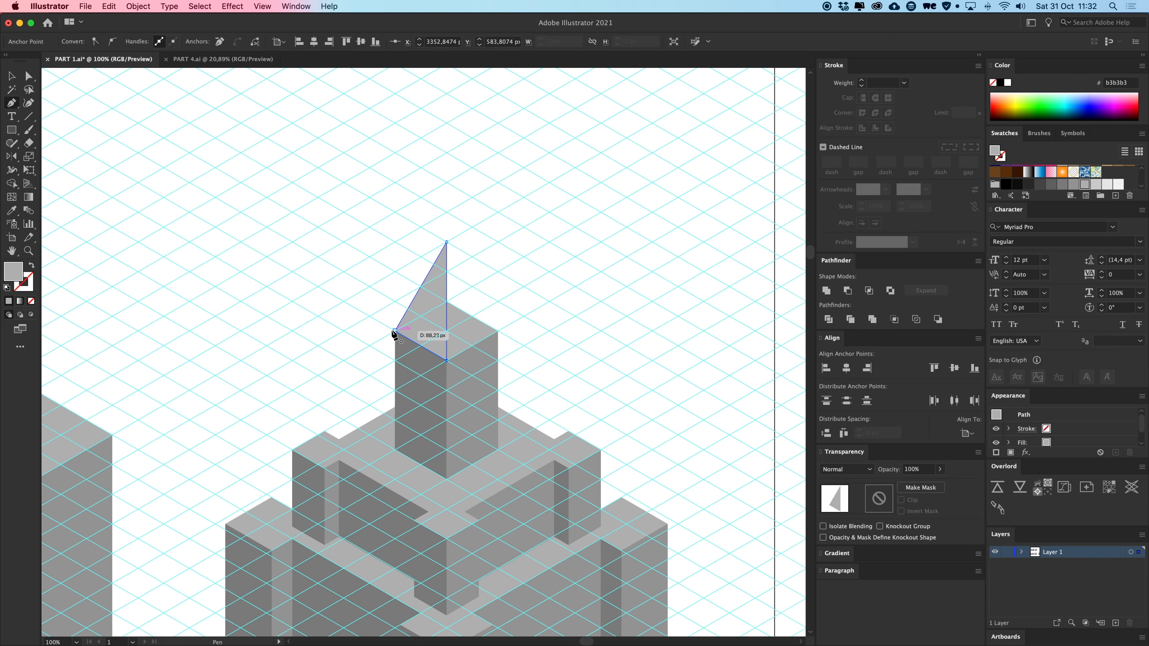
left_click(395, 331)
left_click(349, 267, "super")
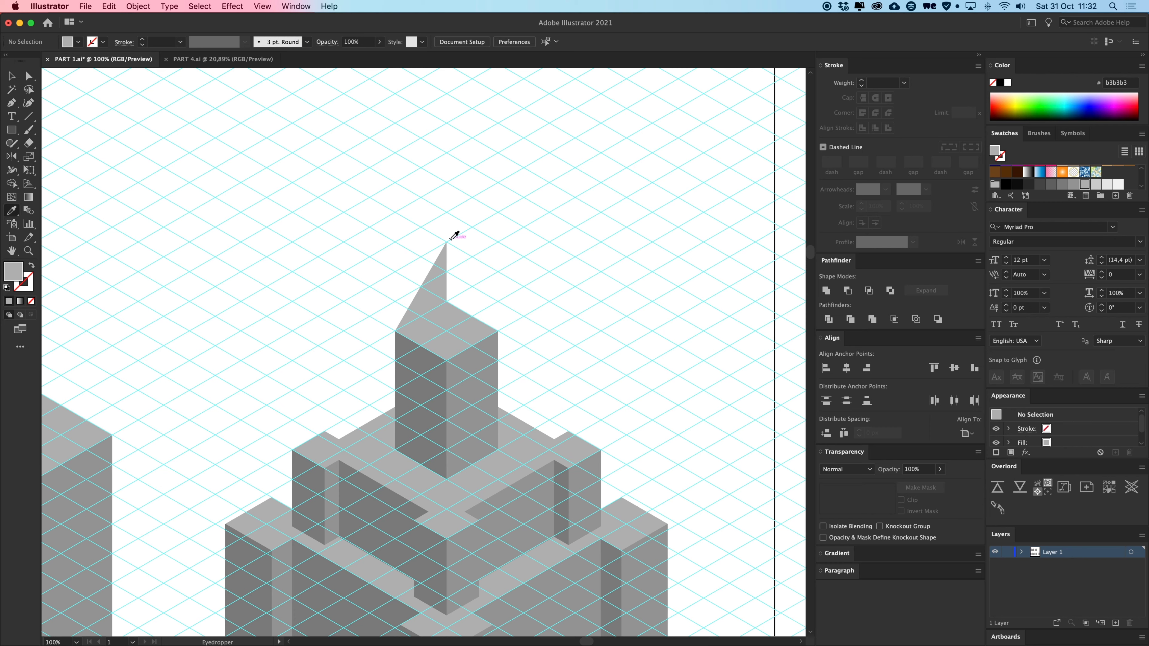
Draw the pyramid roof's right triangular face from the apex to the small block's right and front corners.
left_click(447, 243)
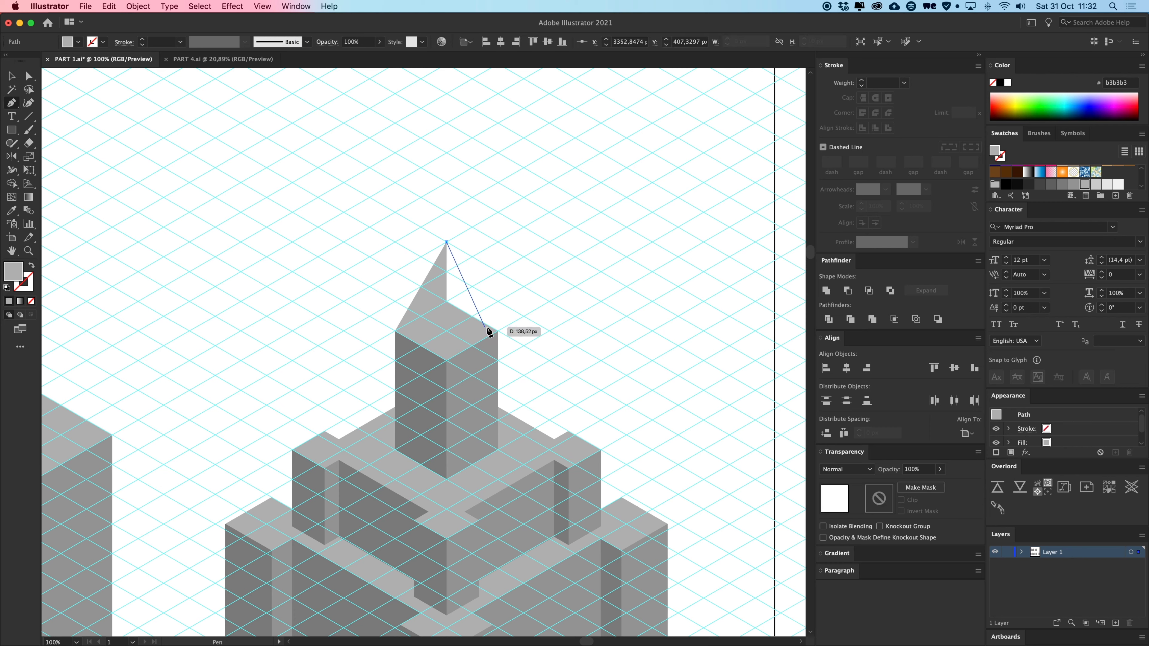
left_click(499, 331)
left_click(446, 361)
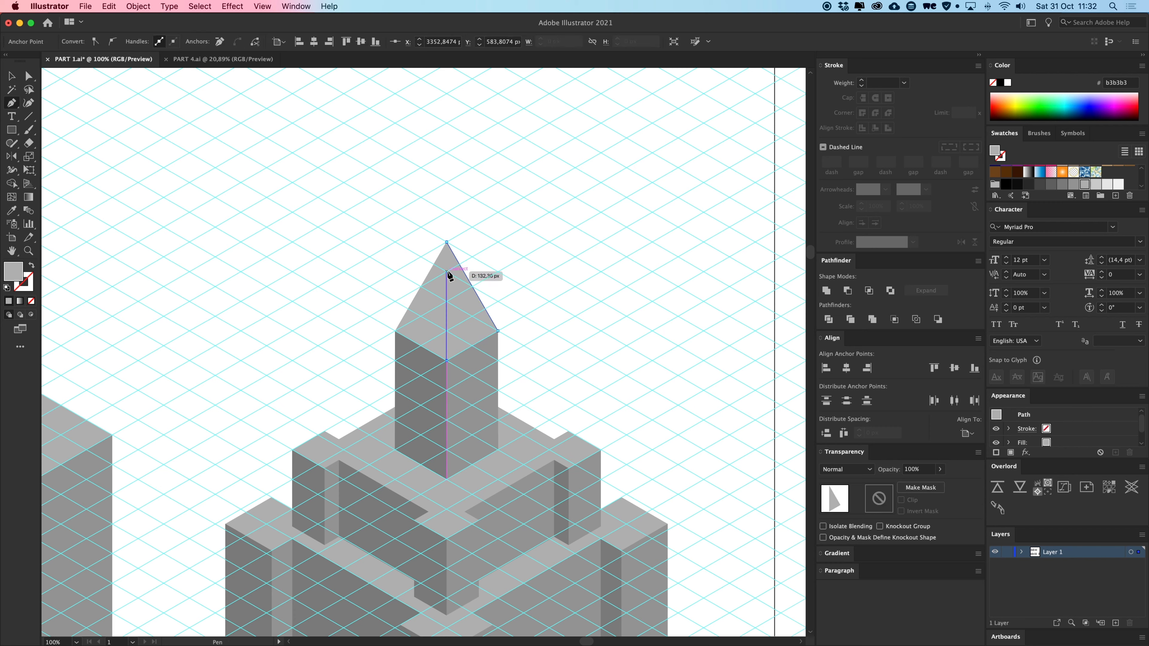
Fill the pyramid's left face with the small block's dark left-side grey and its right face with the right-side grey 999999.
key("v")
left_click(427, 311)
key("i")
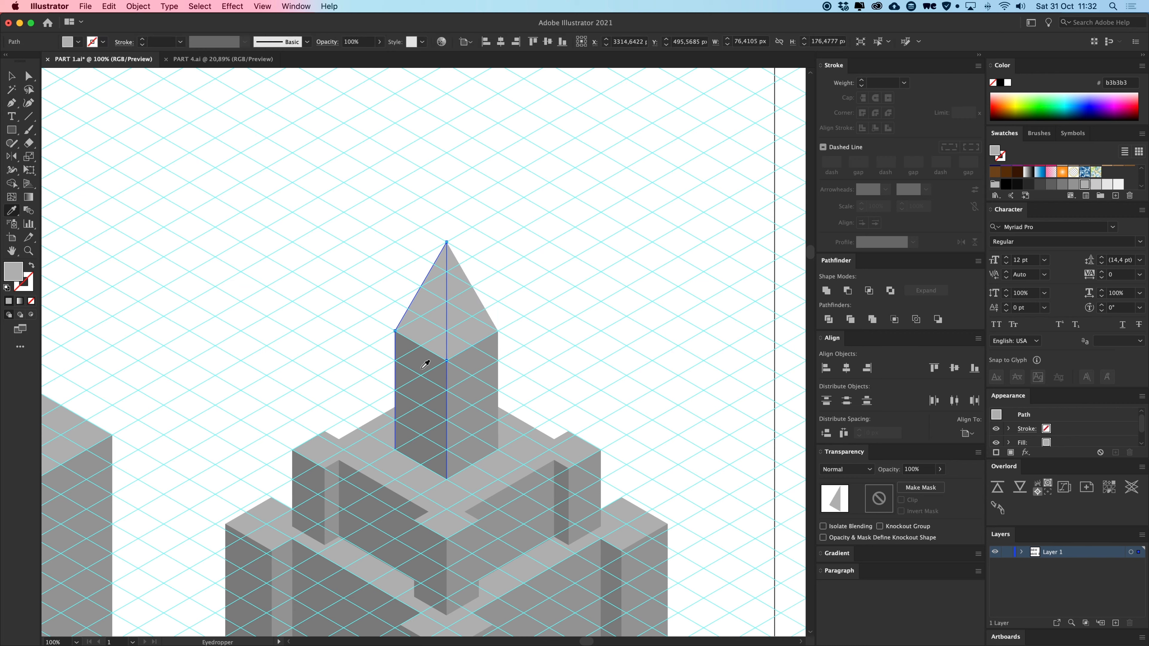
left_click(427, 366)
key("a")
left_click(473, 313)
key("i")
left_click(476, 352)
key("v")
left_click(492, 240)
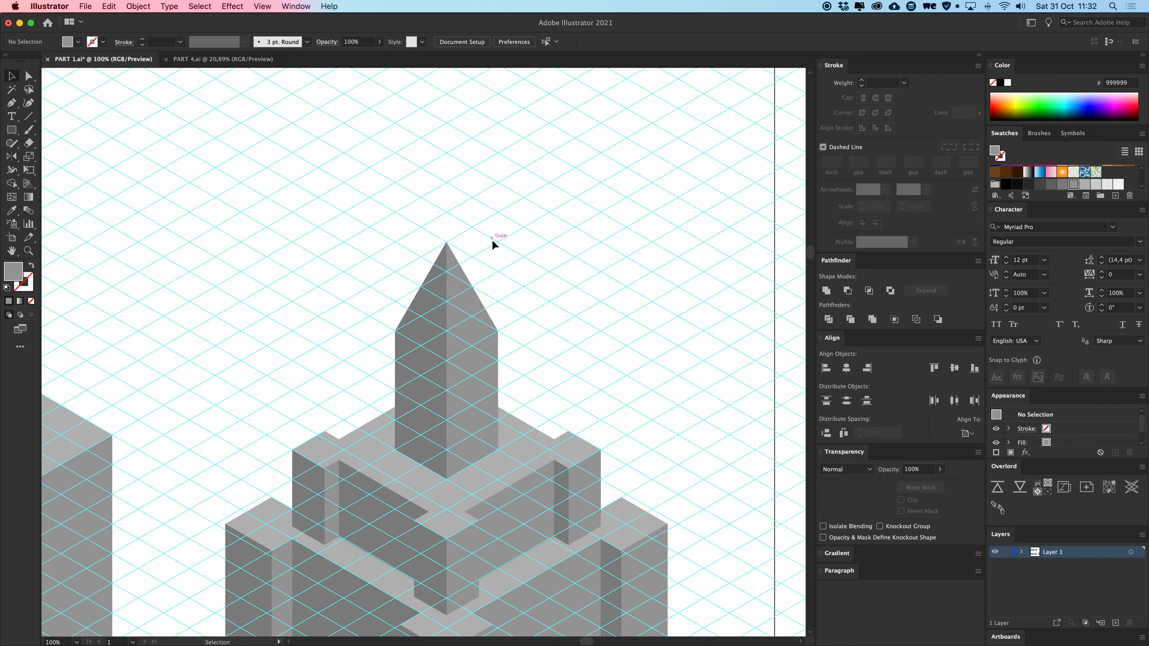
Shrink the grouped pyramid faces to about 115 by 132 px and lower them onto the centre of the small block's top face.
left_click_drag(425, 265, 485, 210)
key("super+z")
key("a")
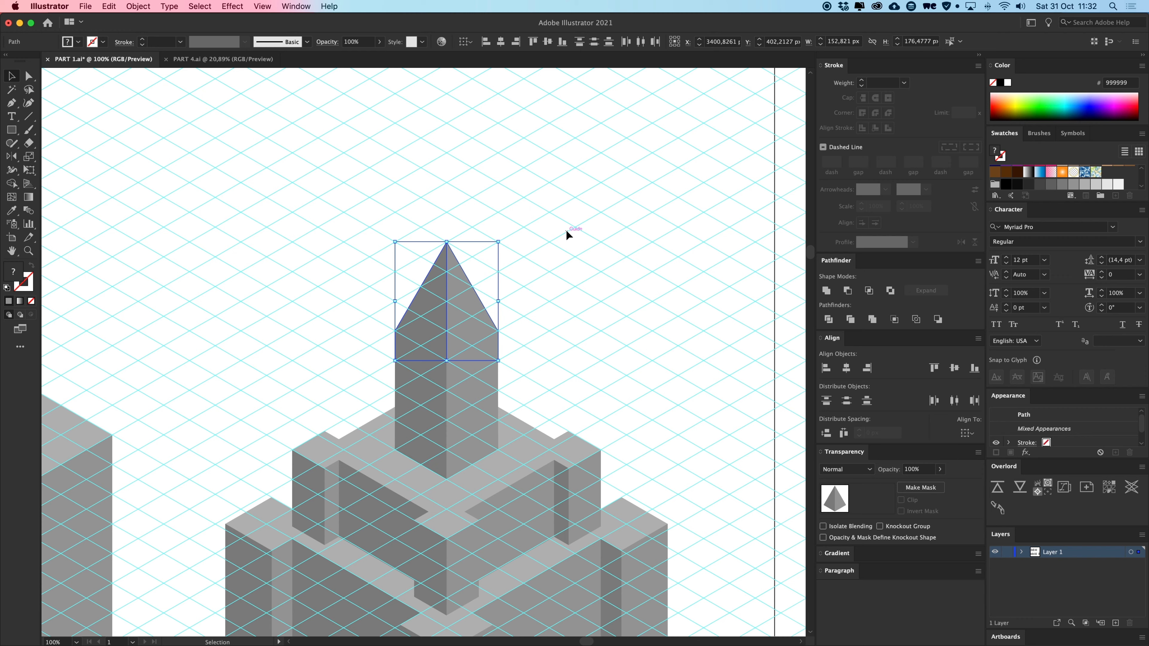
key("v")
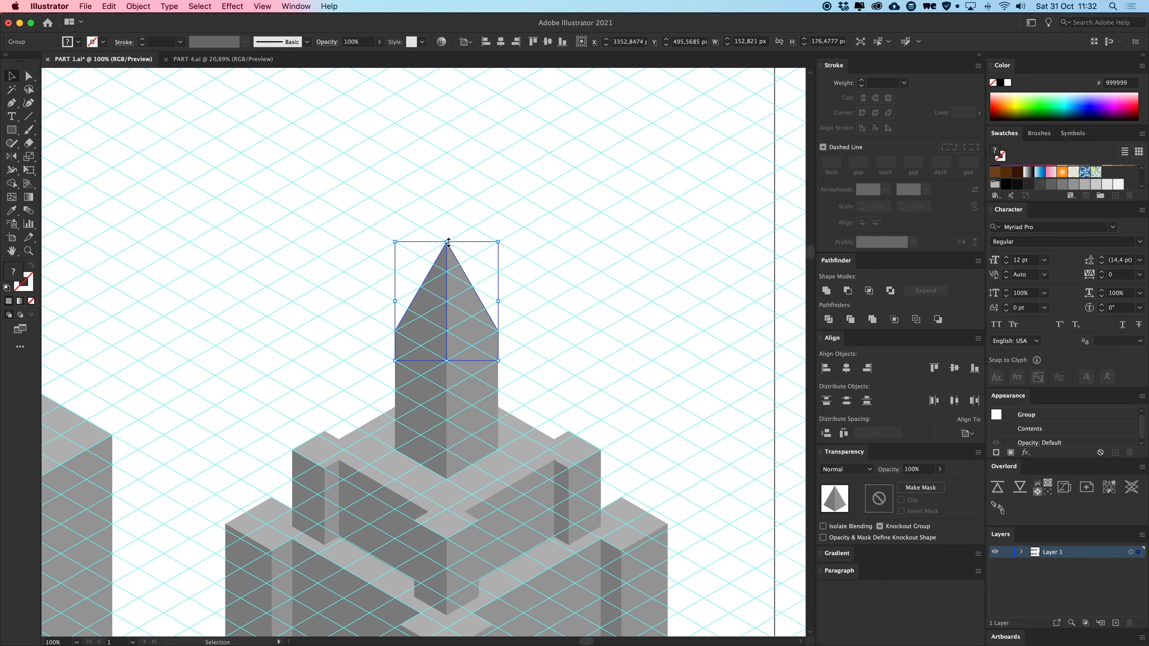
left_click_drag(448, 245, 447, 260)
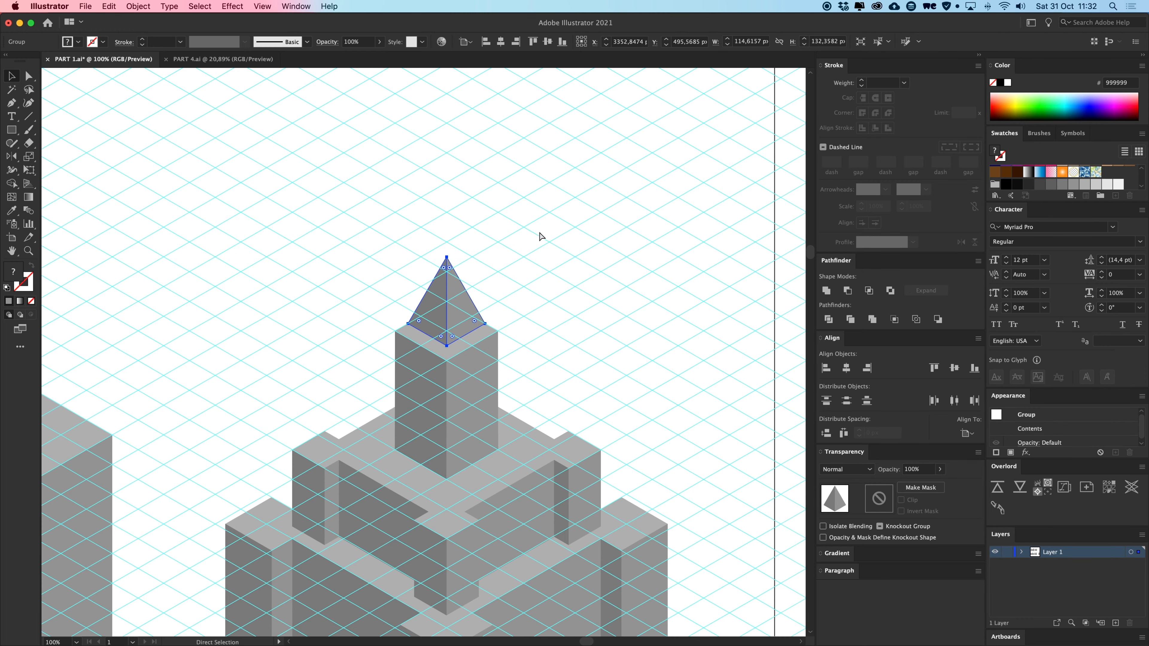
key("super+equal")
left_click_drag(460, 386, 461, 398)
Group the top, left and right faces of the small block beneath the pyramid.
left_click(534, 436)
left_click(513, 413)
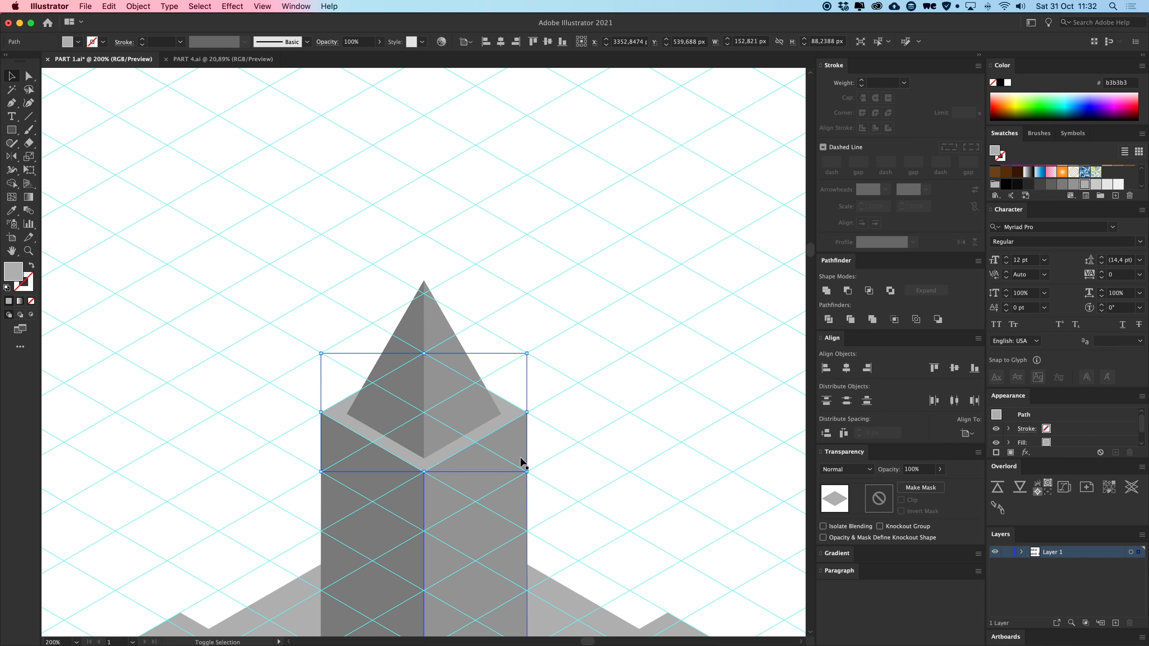
left_click(365, 513, "shift")
key("super+g")
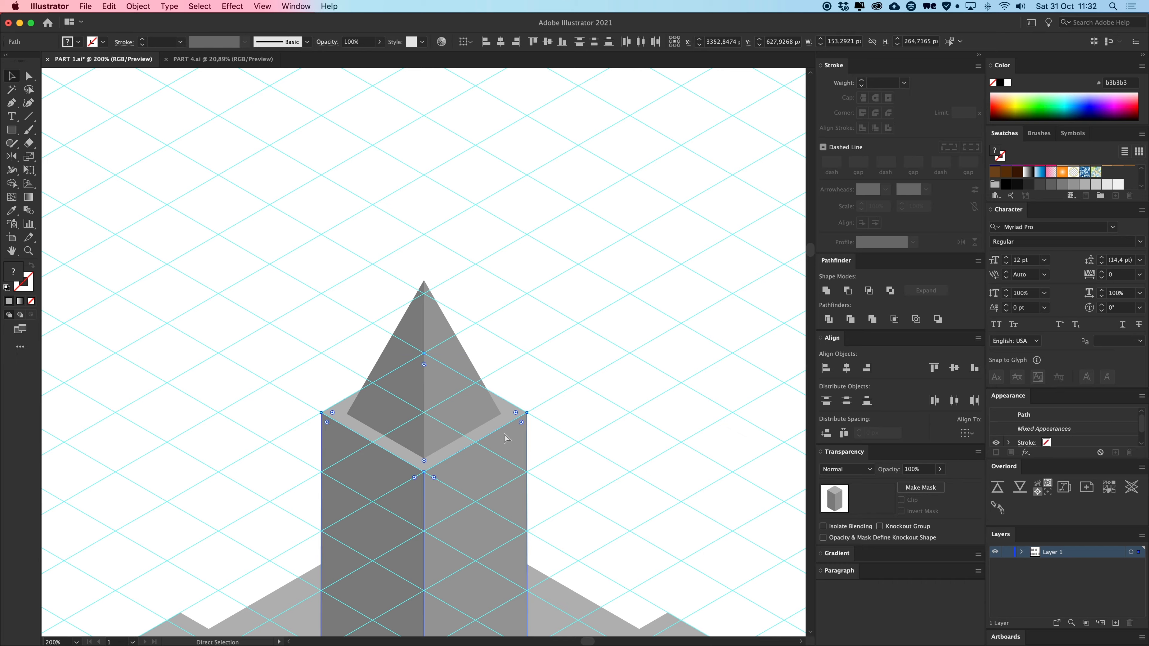
key("super+minus")
left_click(506, 221)
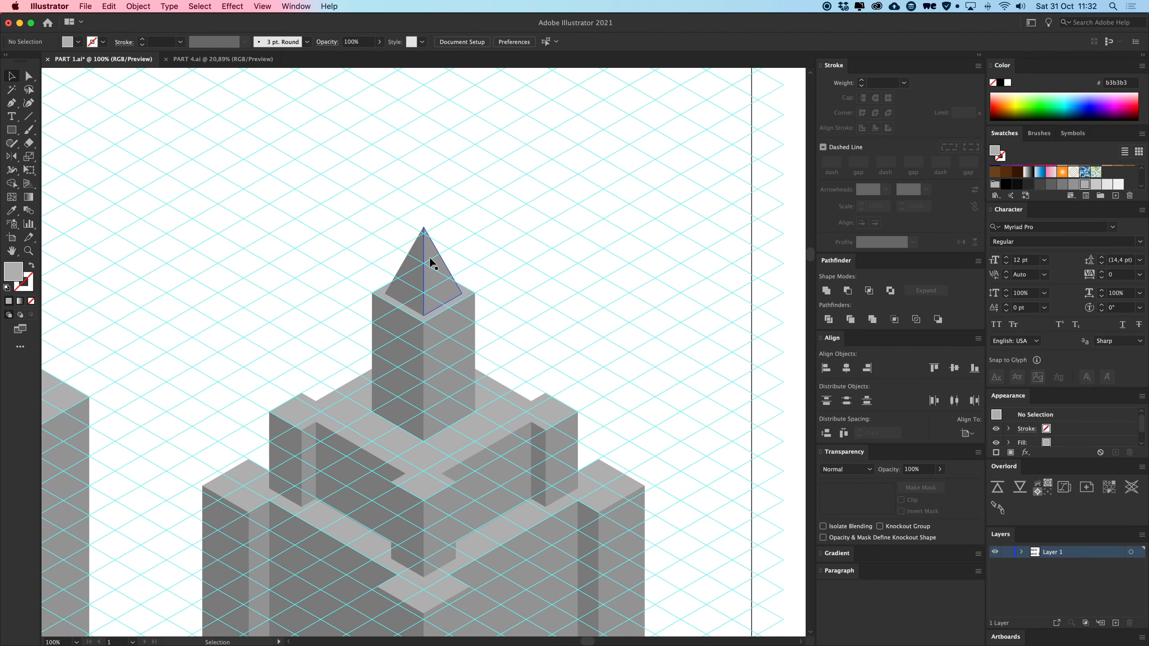
Test-move the pyramid, small block, middle block and main tower in turn, undoing each move.
left_click_drag(430, 257, 541, 197)
key("super+z")
left_click_drag(447, 349, 627, 275)
key("super+z")
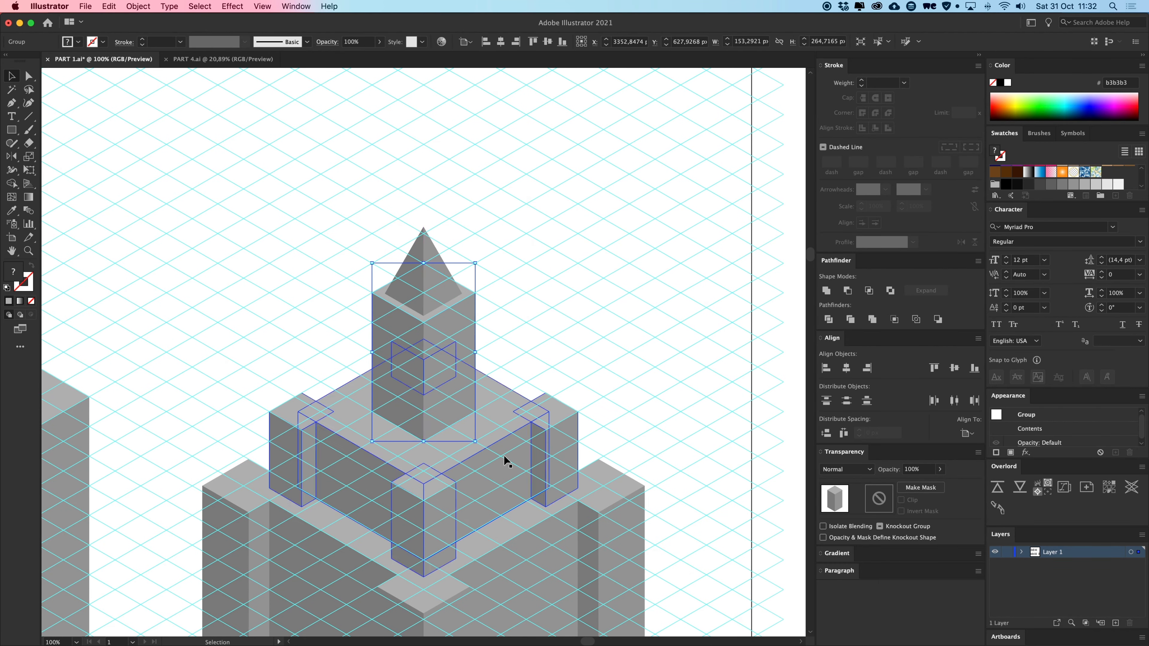
left_click_drag(503, 456, 626, 332)
key("super+z")
left_click_drag(604, 486, 797, 389)
key("super+z")
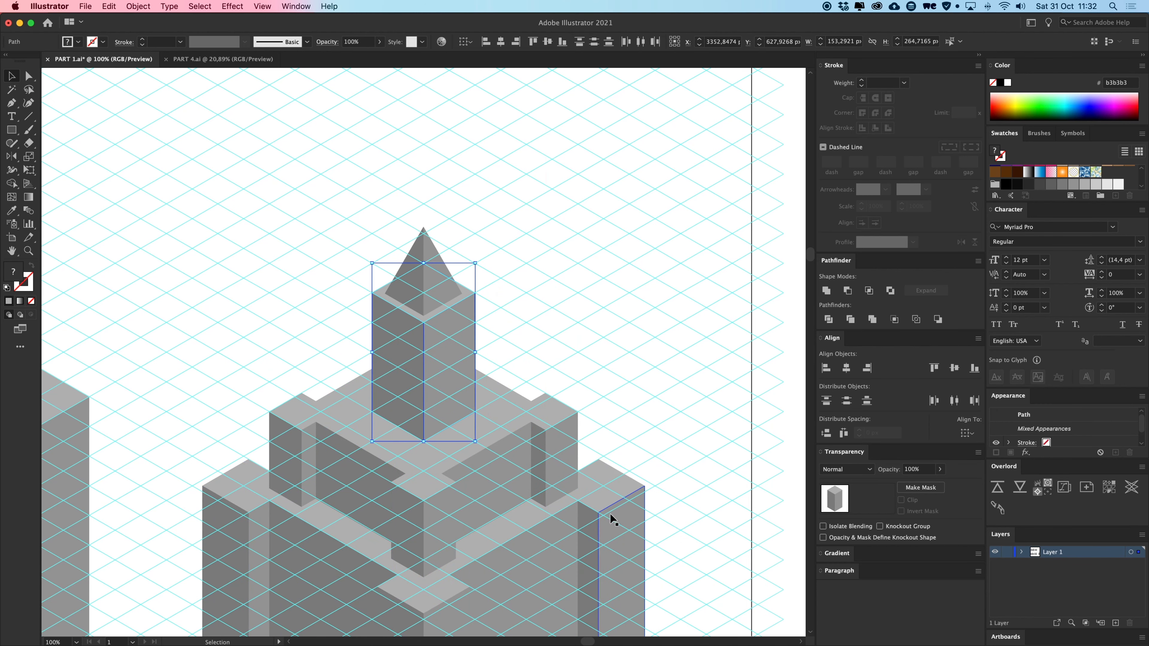
left_click(610, 513)
key("super+z")
left_click(625, 324)
left_click_drag(433, 358, 532, 365)
key("super+z")
left_click(539, 335)
Hide the guides and group all parts of the stepped tower into one object.
key("super+minus")
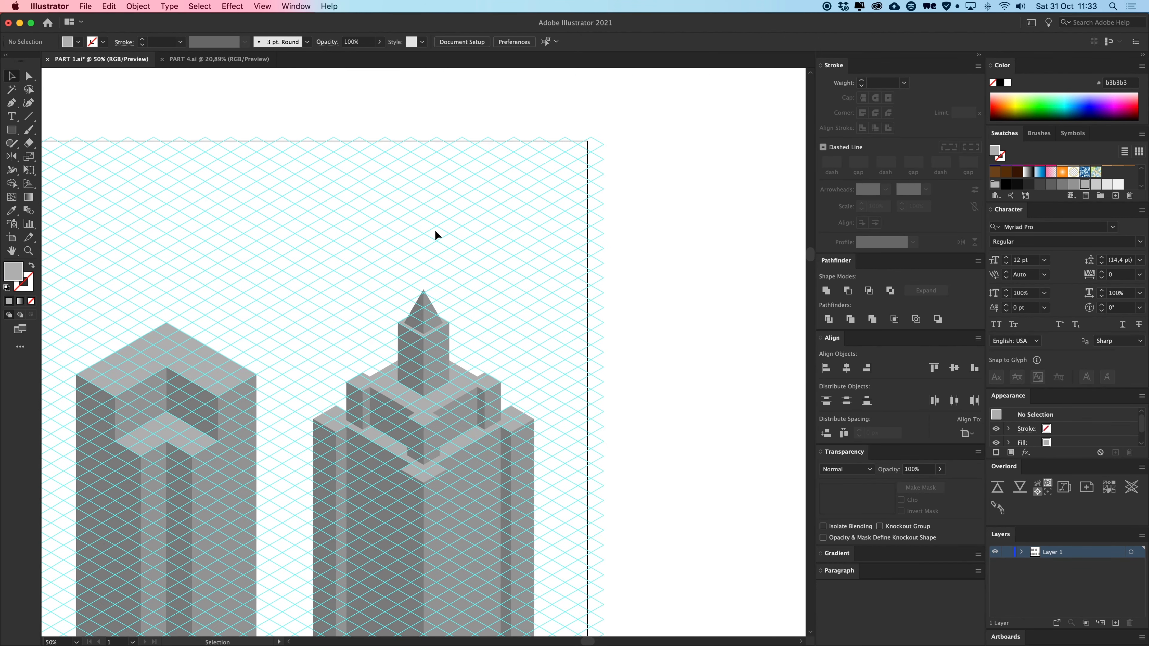
key("super+semicolon")
left_click_drag(437, 246, 440, 185)
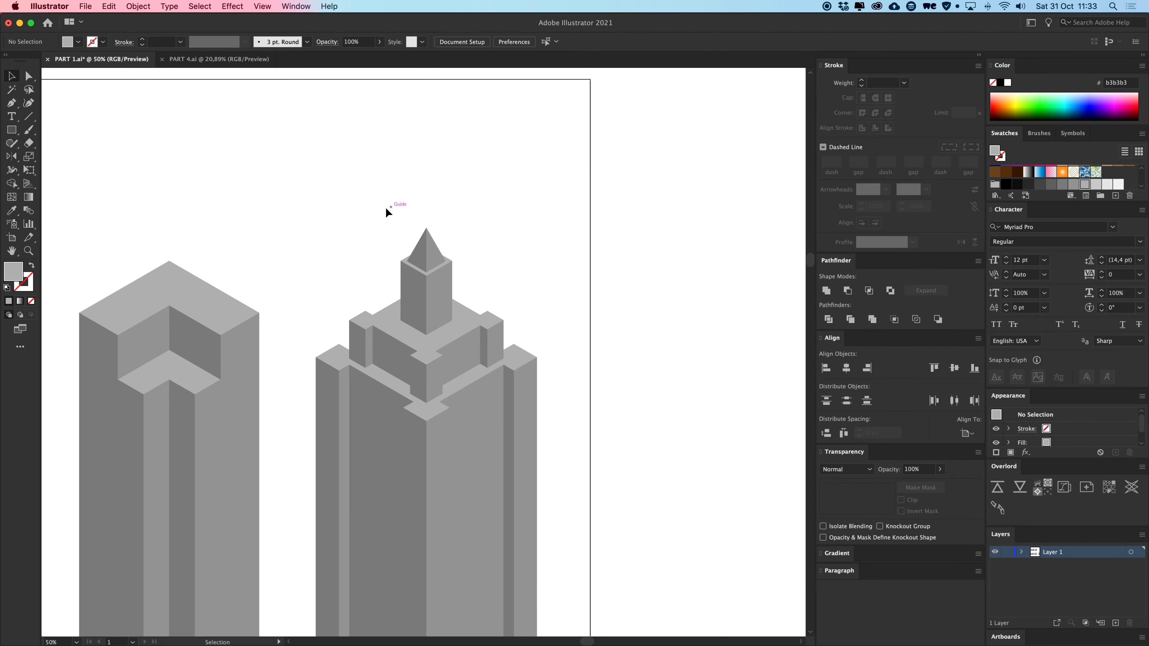
left_click_drag(292, 207, 590, 495)
left_click(631, 401)
key("super+minus")
left_click_drag(420, 428, 579, 399)
key("super+z")
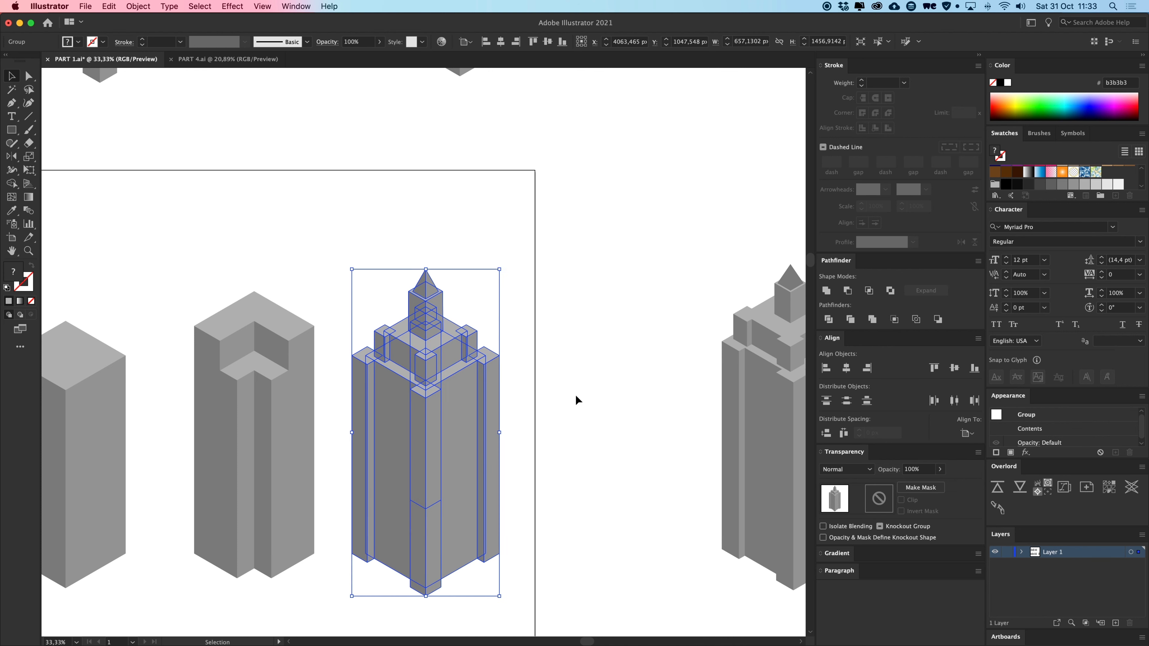
left_click(559, 316)
Isolate the tower group and scale its middle block down about its centre to roughly 429 by 354 px.
scroll(557, 282, "right", 3)
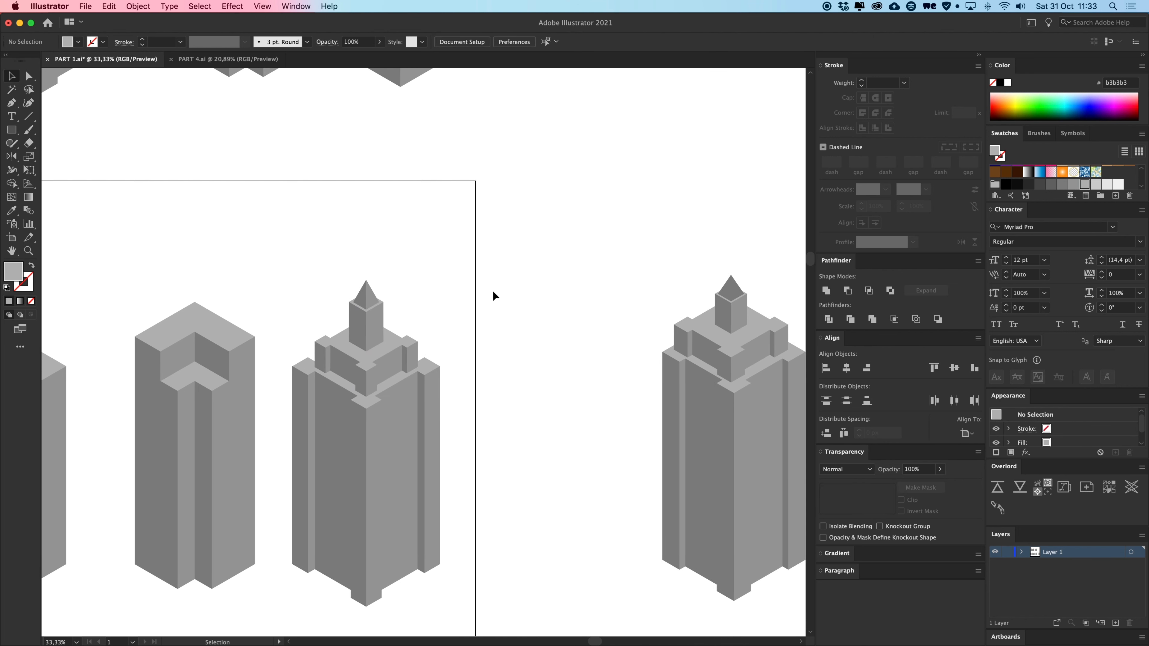
left_click(406, 360)
double_click(407, 360)
key("super+plus")
key("super+plus")
key("super+plus")
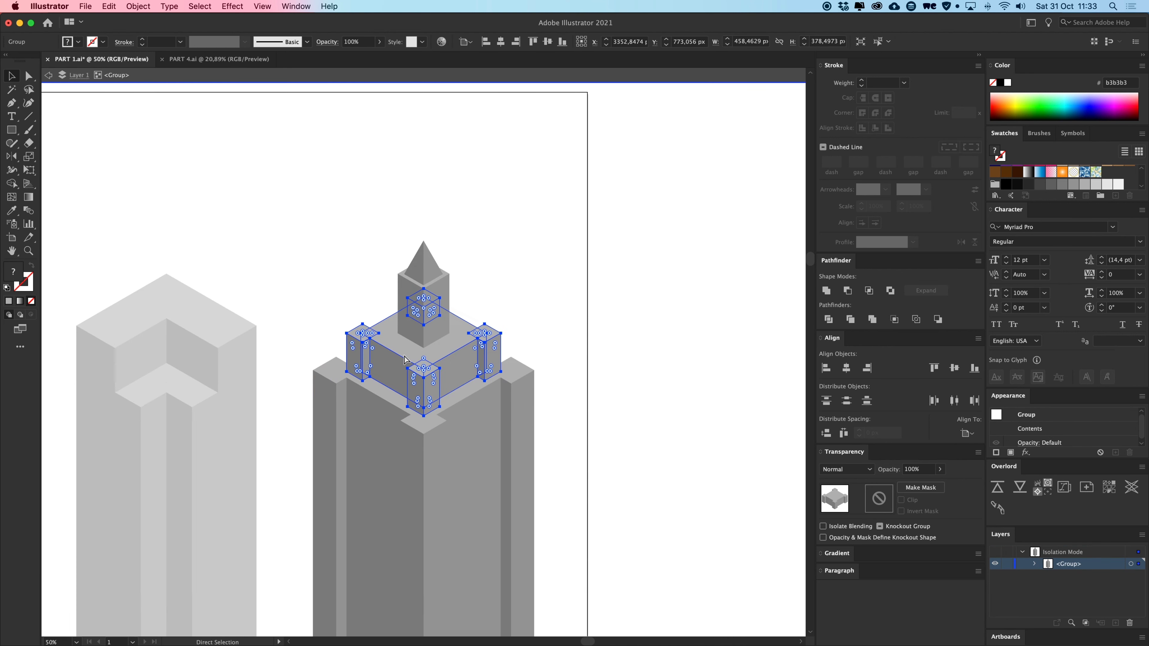
left_click_drag(587, 349, 568, 352)
left_click(621, 247)
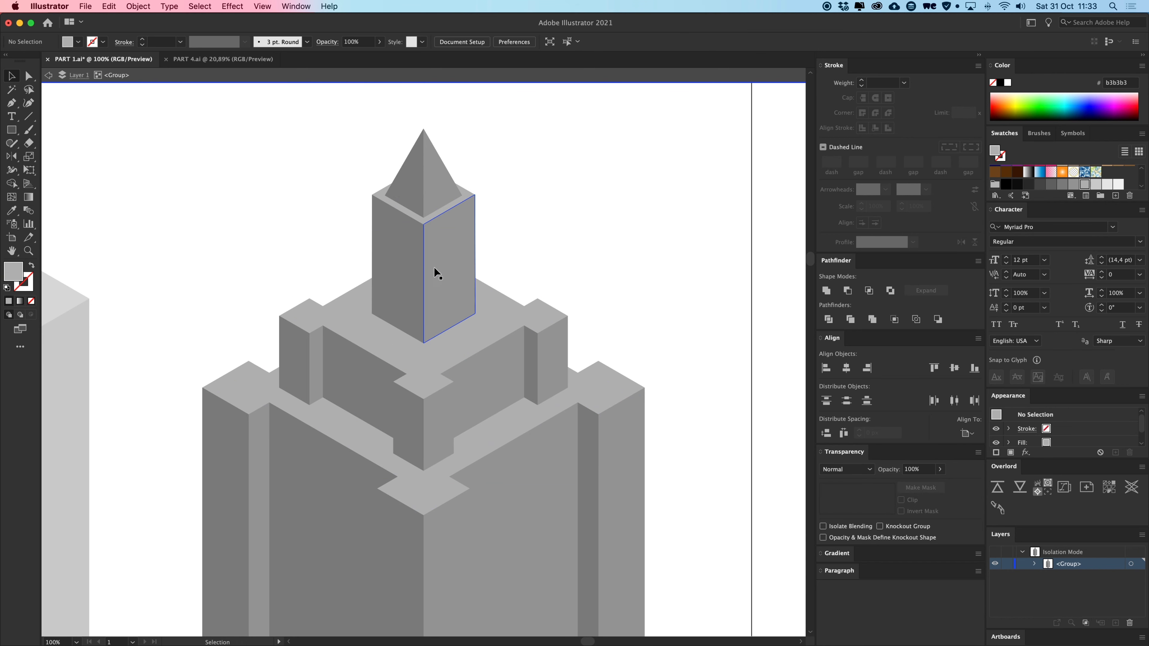
Scale the small block and its pyramid down together about their centre to roughly 137 by 284 px.
left_click(433, 266)
left_click(433, 164, "shift")
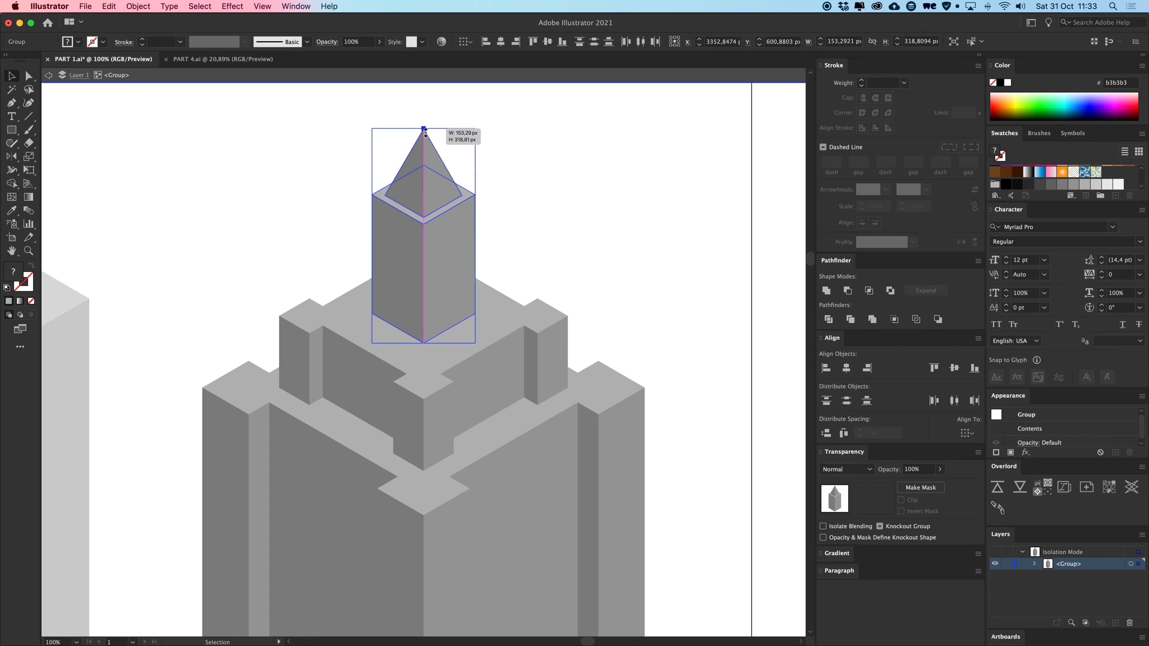
left_click_drag(425, 135, 425, 146)
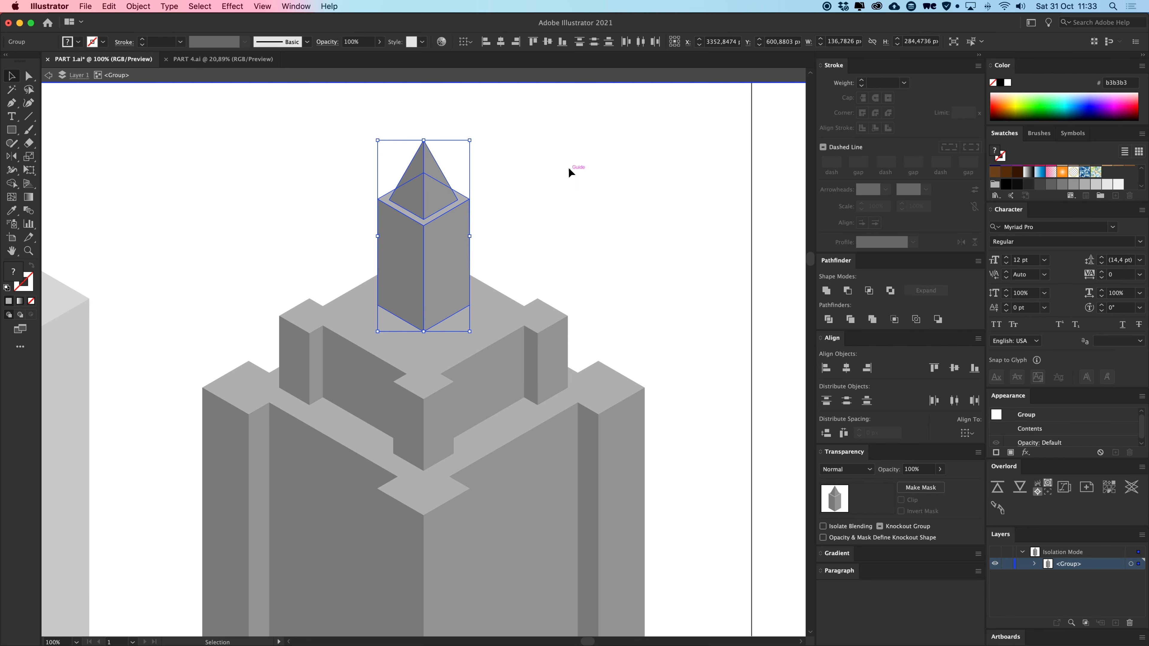
key("a")
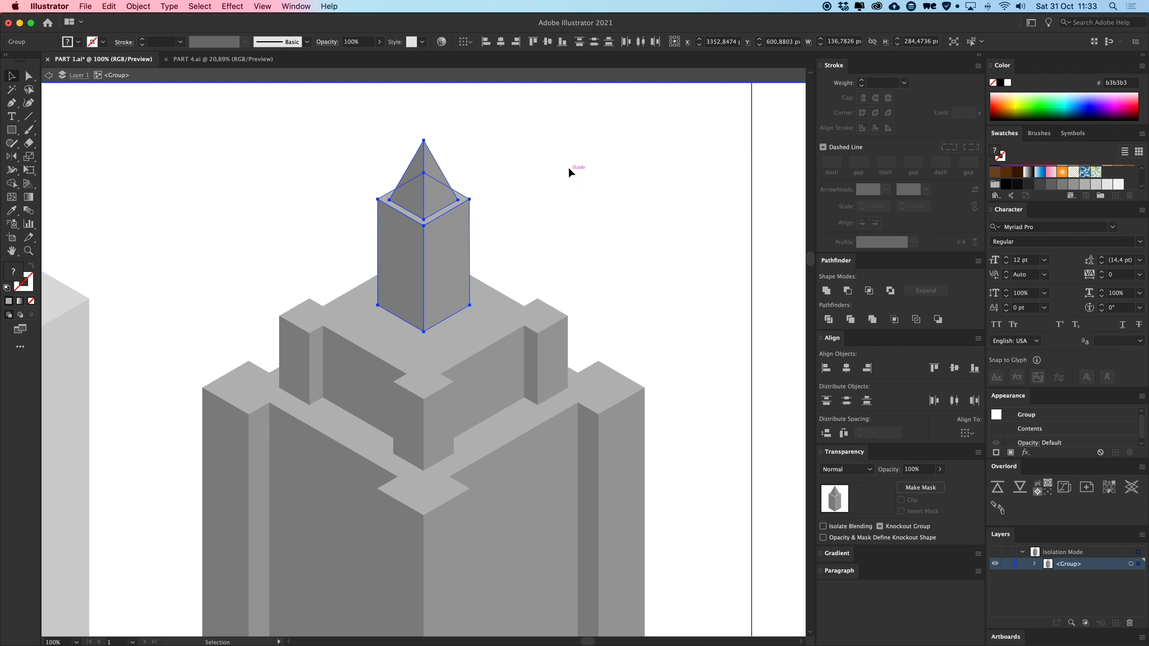
key("a")
Show the isometric grid guides over the isolated tower.
key("super+semicolon")
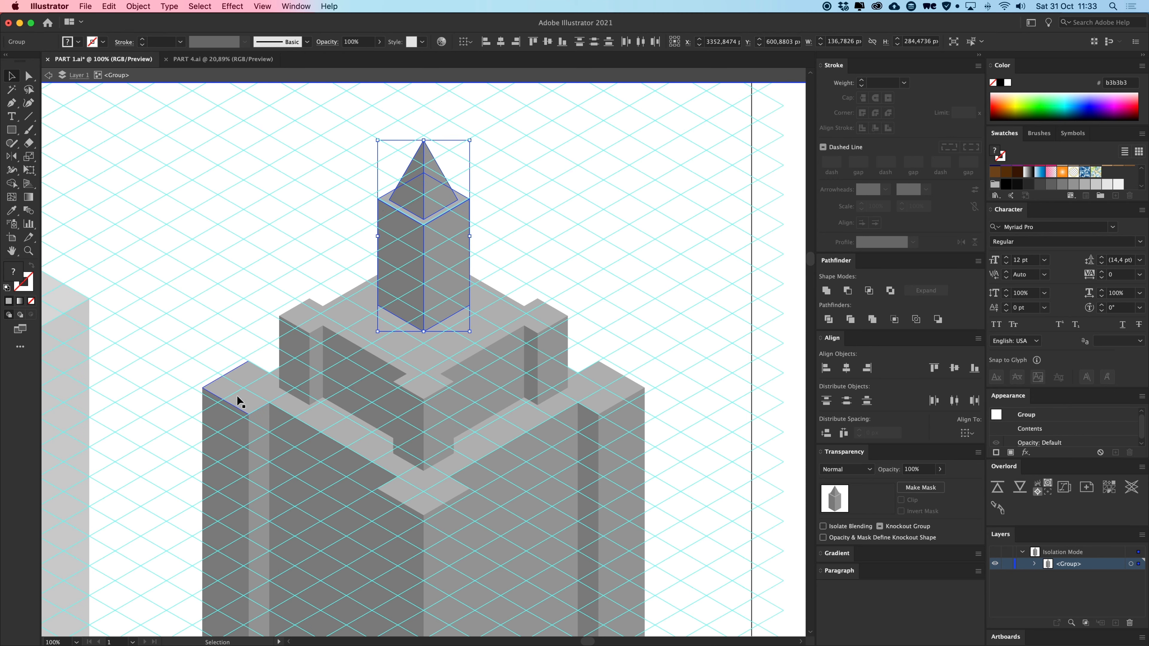
key("super+plus")
key("super+plus")
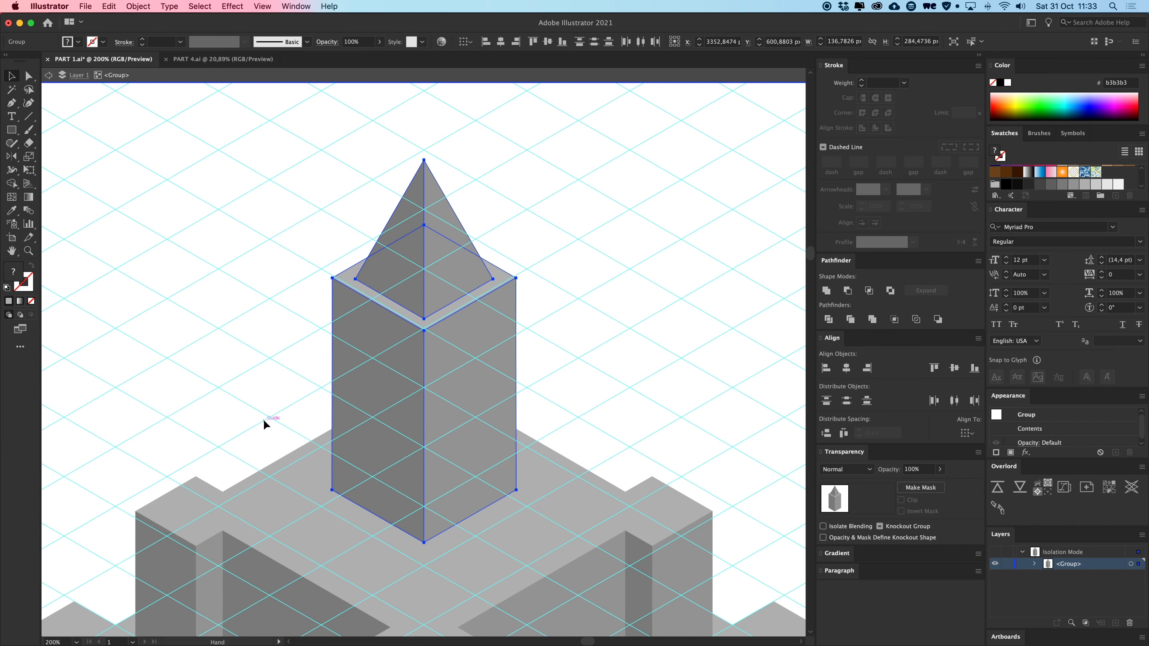
Try shifting the middle block up and to the left along the guides, and undo the move.
left_click_drag(264, 421, 452, 315)
left_click_drag(424, 414, 346, 378)
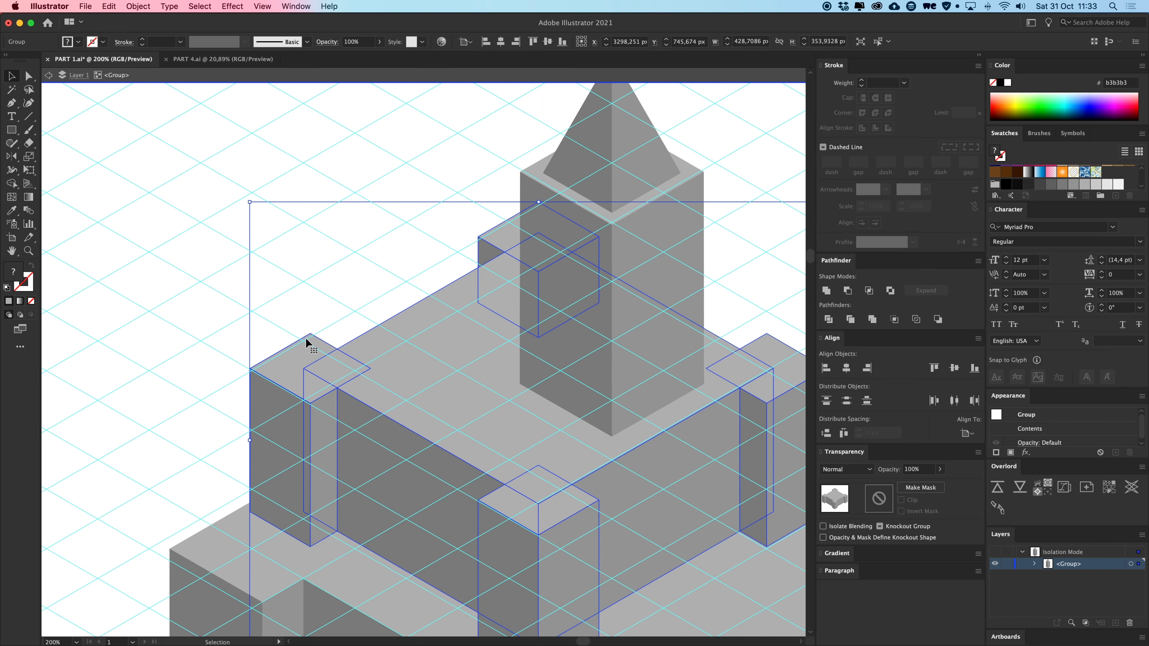
key("super+z")
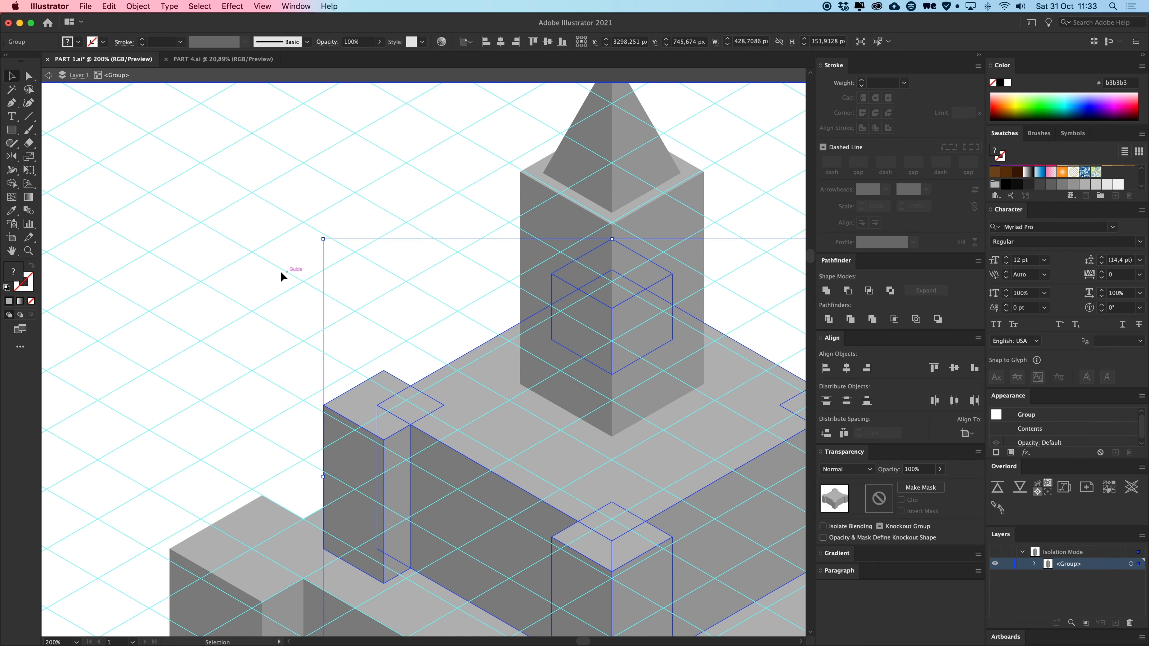
key("a")
Select the middle block together with the small block and pyramid, and lower them slightly to about Y 708.65 px.
key("super+minus")
scroll(402, 267, "down", 1)
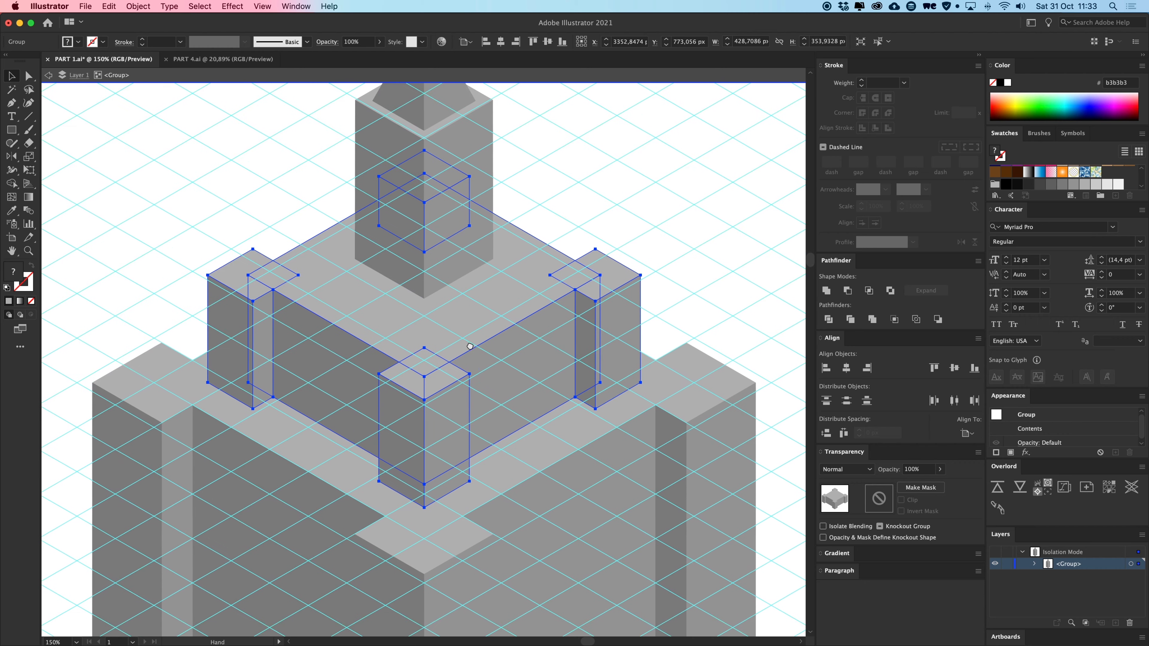
key("v")
scroll(416, 206, "up", 4)
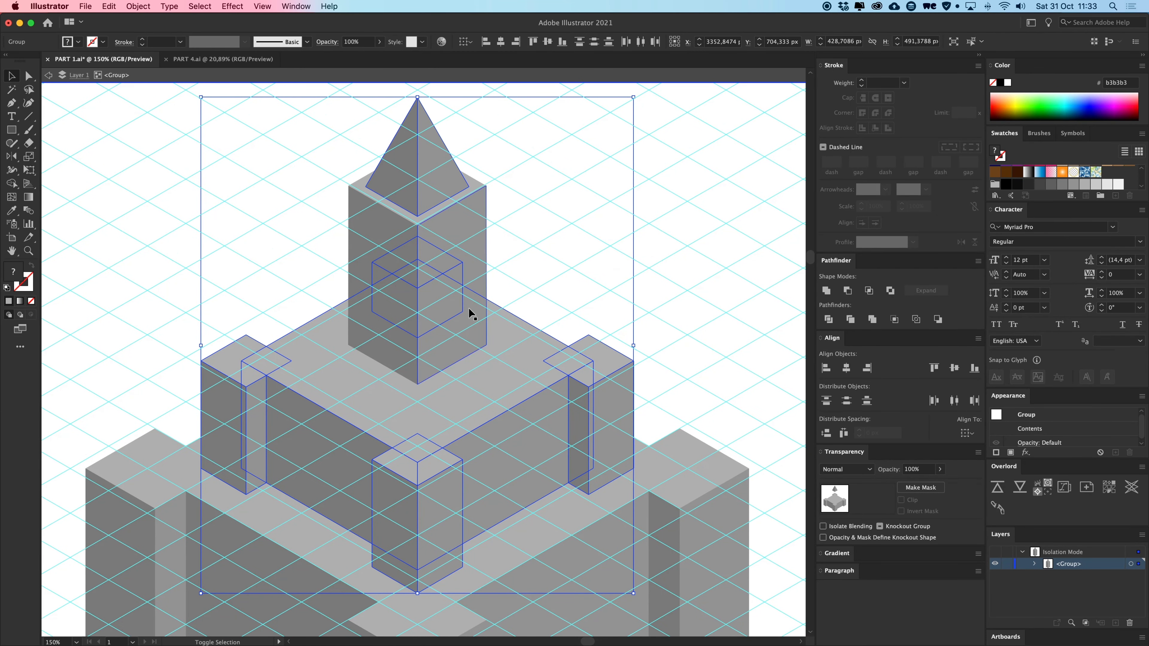
scroll(470, 358, "down", 2)
key("a")
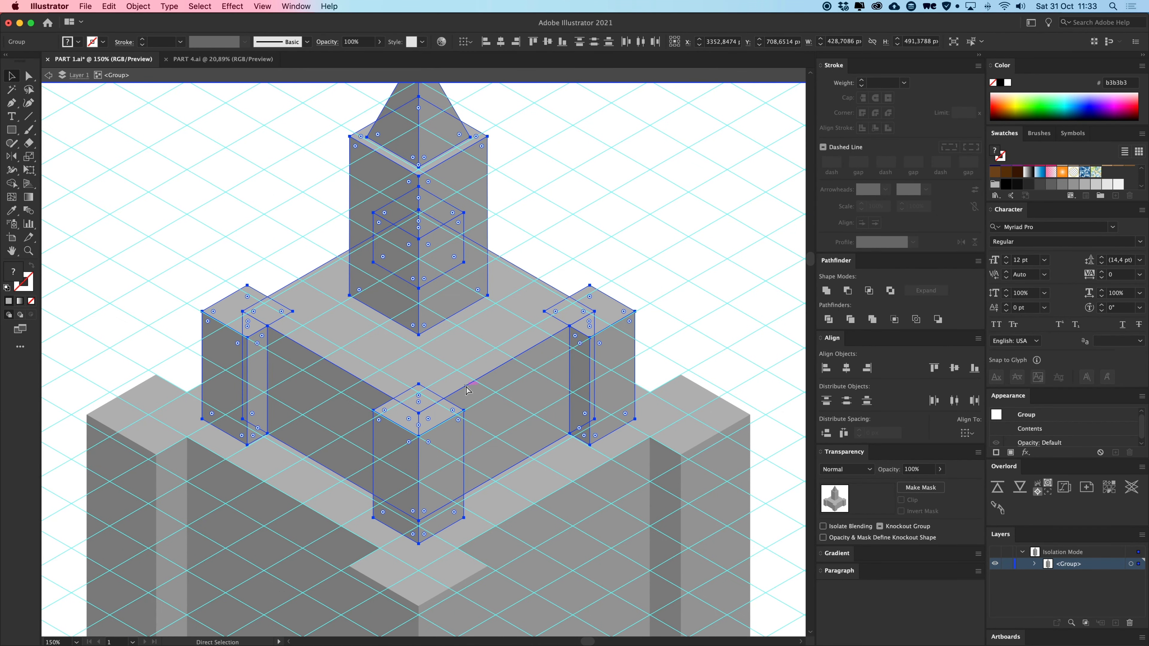
Hide the isometric guides over the tower and deselect its blocks.
key("super+semicolon")
left_click(701, 230)
key("super+minus")
left_click_drag(607, 282, 616, 258)
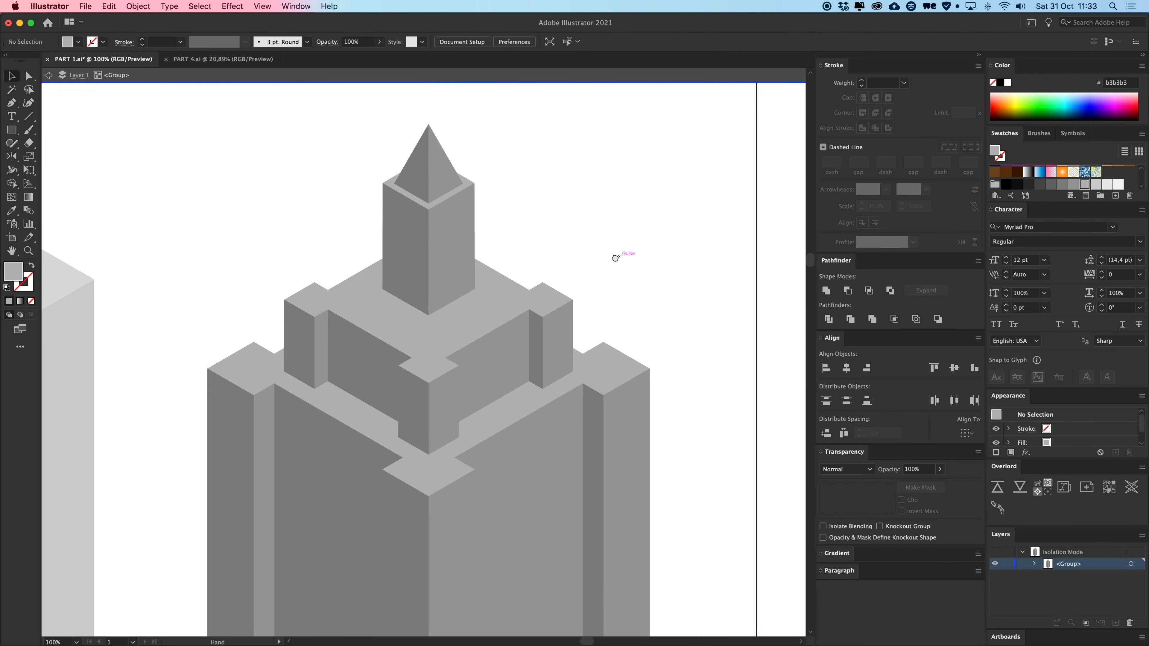
left_click(445, 381)
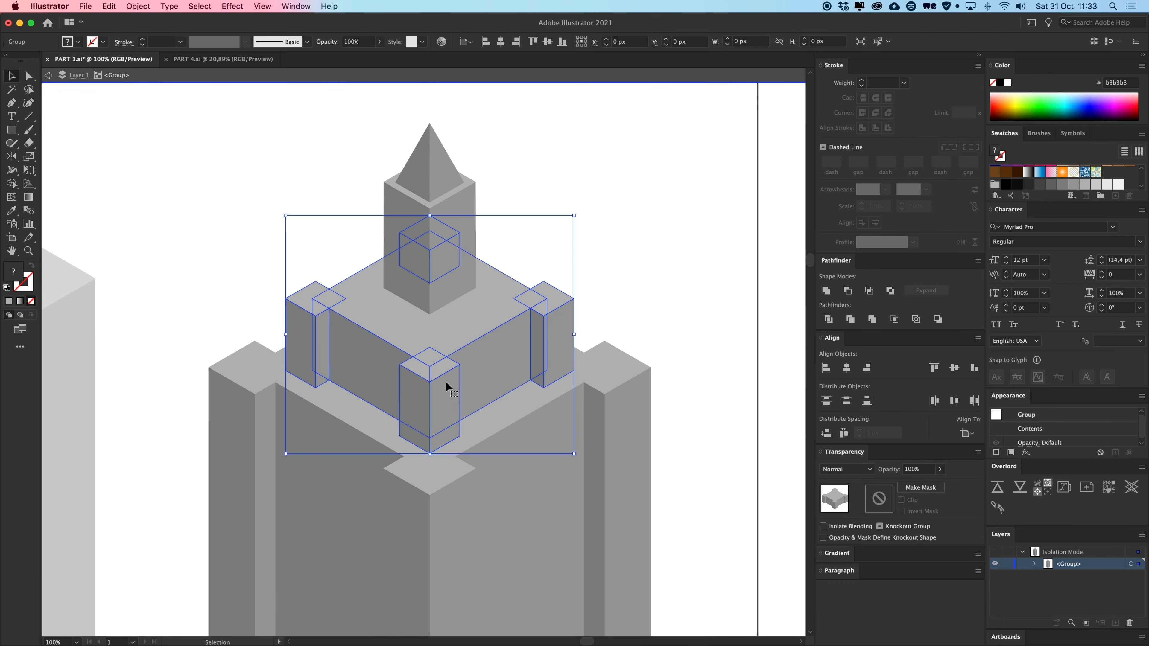
left_click(700, 218)
Select the pyramid and the small top block and lower them slightly together over the middle block.
left_click(435, 175)
left_click_drag(436, 234, 438, 242)
left_click(490, 246)
Shorten the small top block by raising the bottom corner points of its two side faces inside its group.
double_click(424, 289)
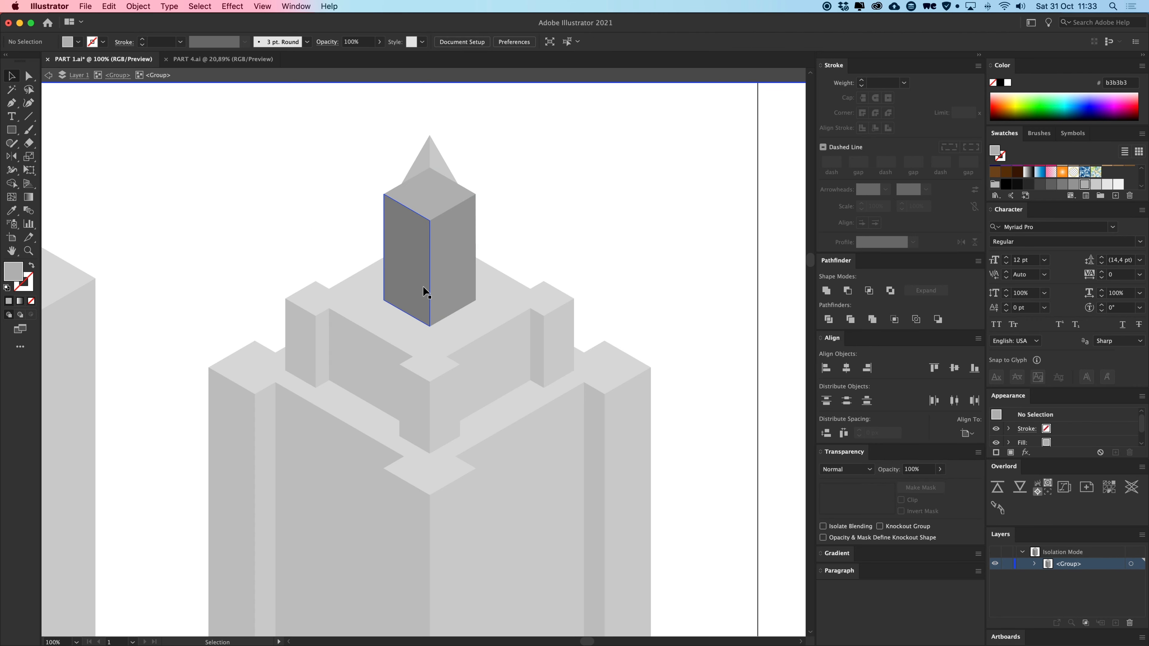
double_click(574, 230)
double_click(427, 288)
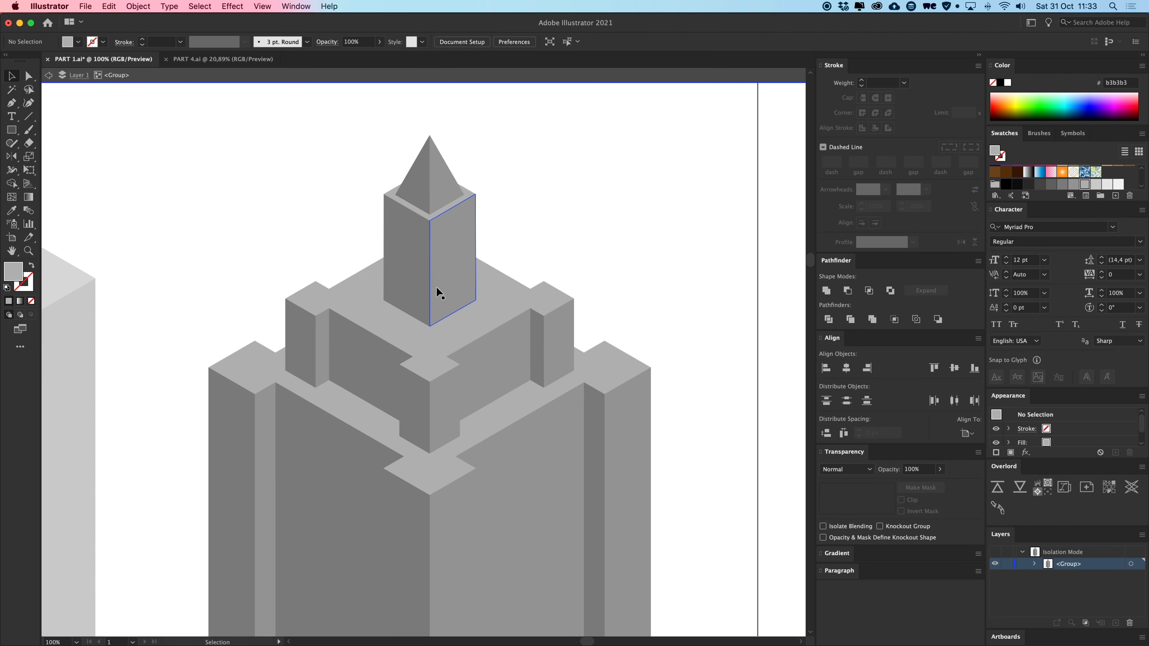
double_click(417, 286)
key("a")
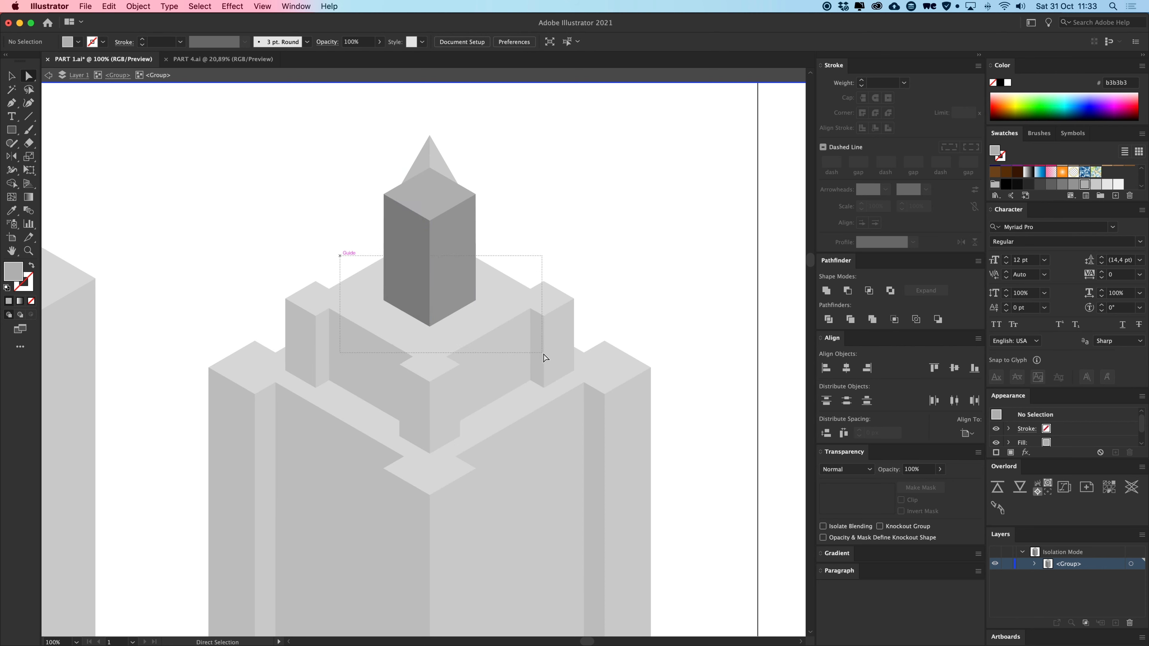
left_click_drag(545, 358, 556, 358)
key("shift+Up")
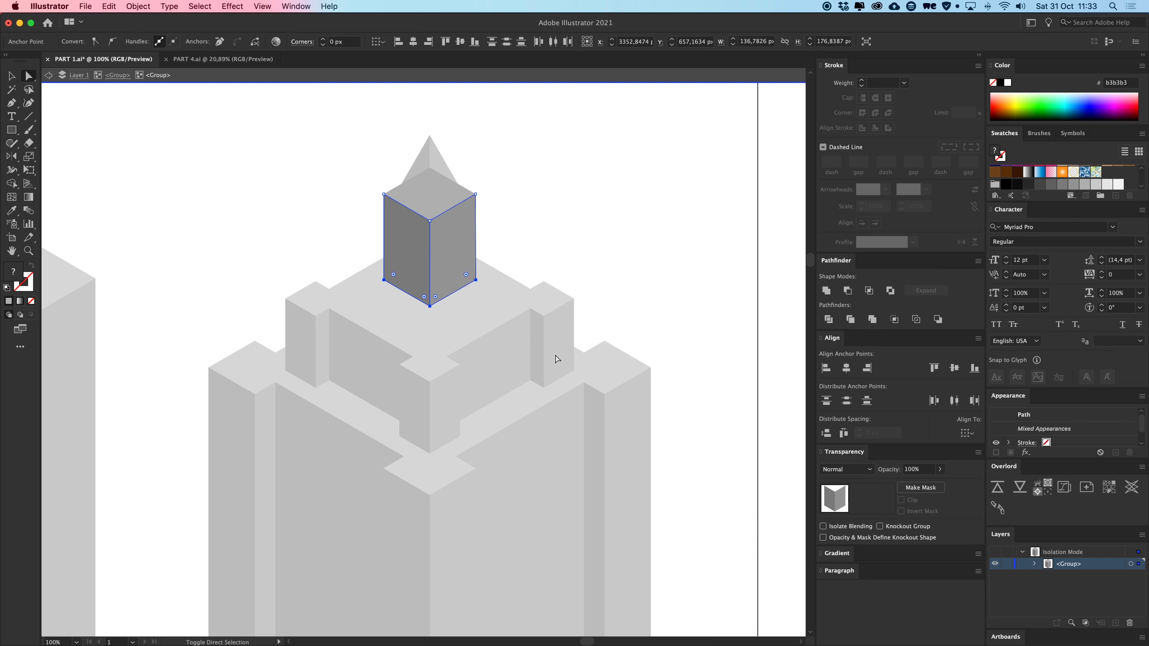
double_click(477, 135)
Lower the shortened block together with its pyramid onto the middle block's roof and leave the tower's group isolation.
key("v")
left_click(443, 265)
double_click(442, 270)
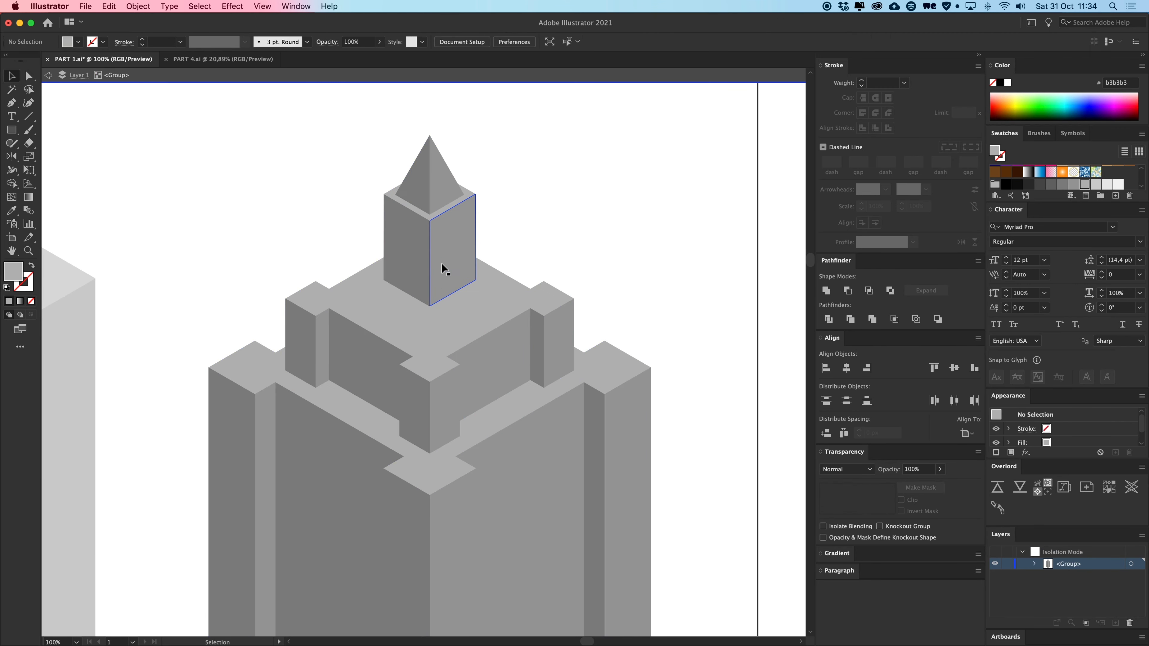
left_click(442, 269)
left_click_drag(436, 246, 438, 265)
left_click(588, 171)
key("super+minus")
key("super+minus")
key("super+minus")
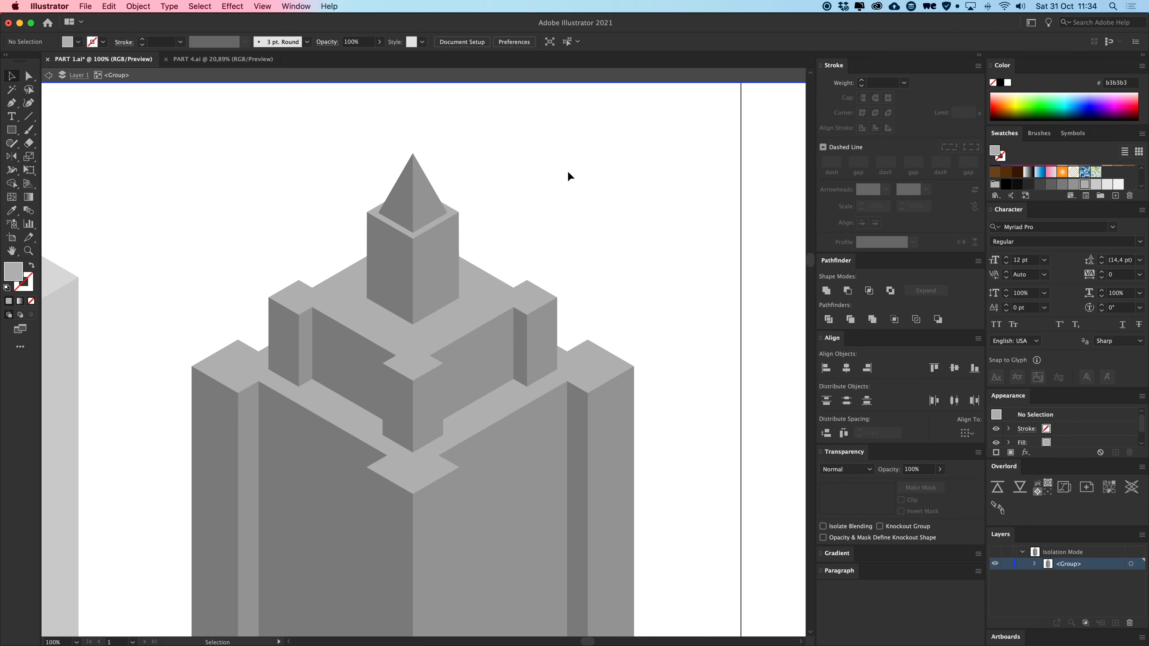
key("Escape")
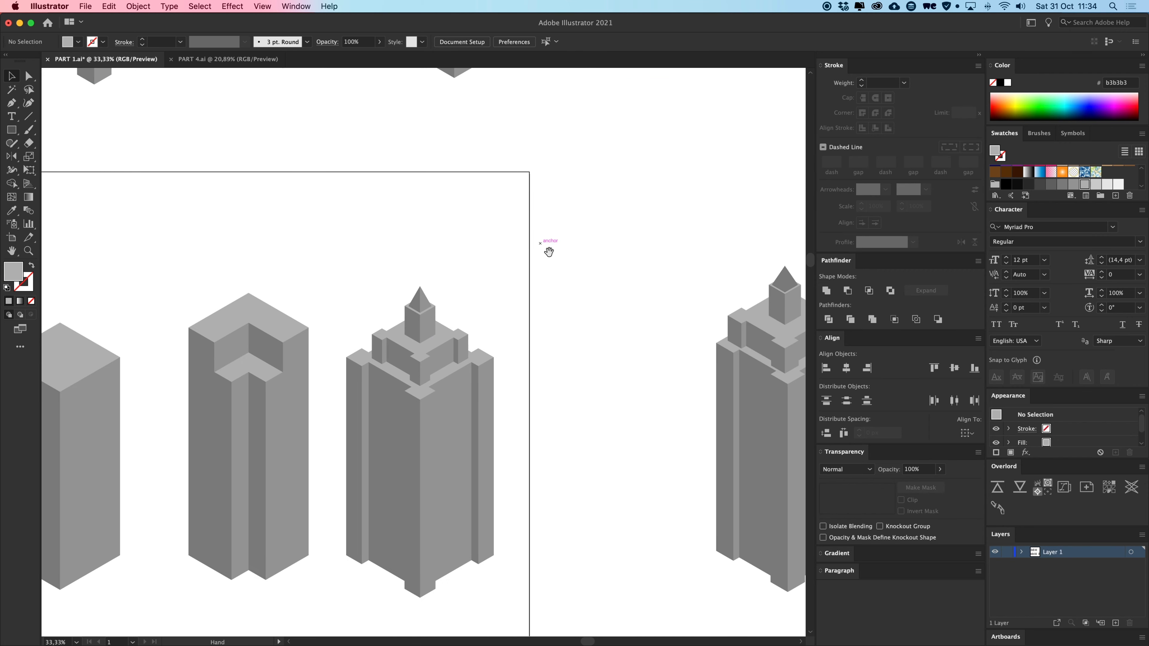
Delete the duplicate spired tower standing outside the artboard.
left_click_drag(547, 249, 432, 216)
left_click(720, 337)
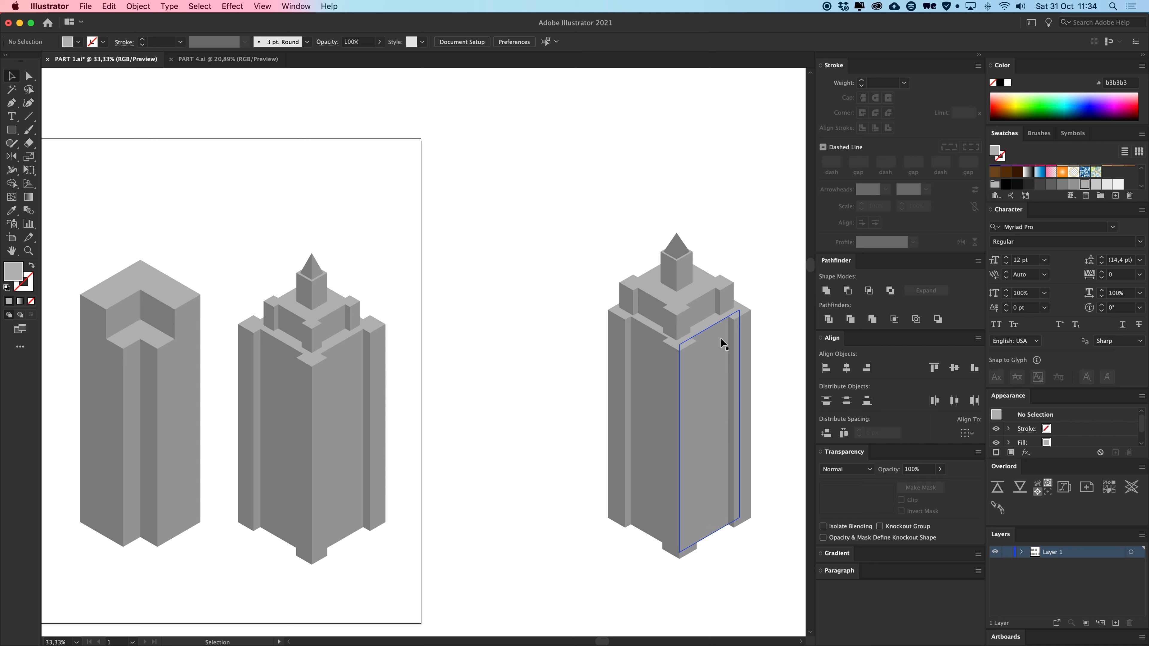
left_click_drag(602, 207, 782, 437)
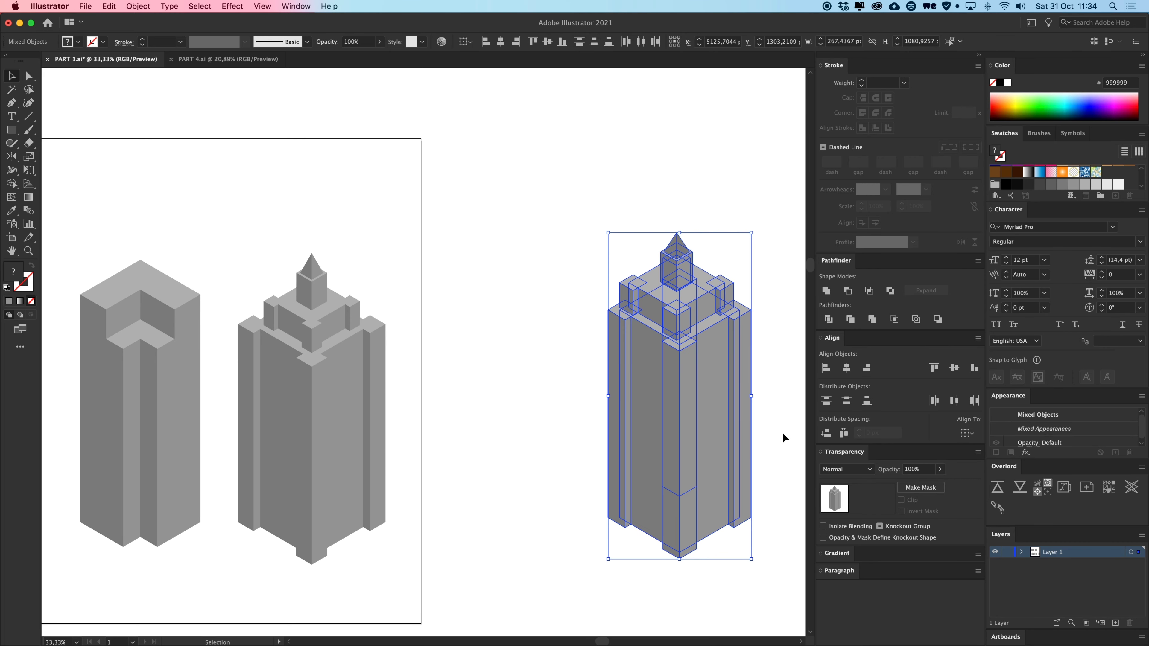
key("Delete")
Place the multi-tiered reference tower beside the artboard's first plain block, at about X -559.96 px, Y 1179.42 px.
left_click_drag(242, 149, 683, 312)
left_click(367, 273)
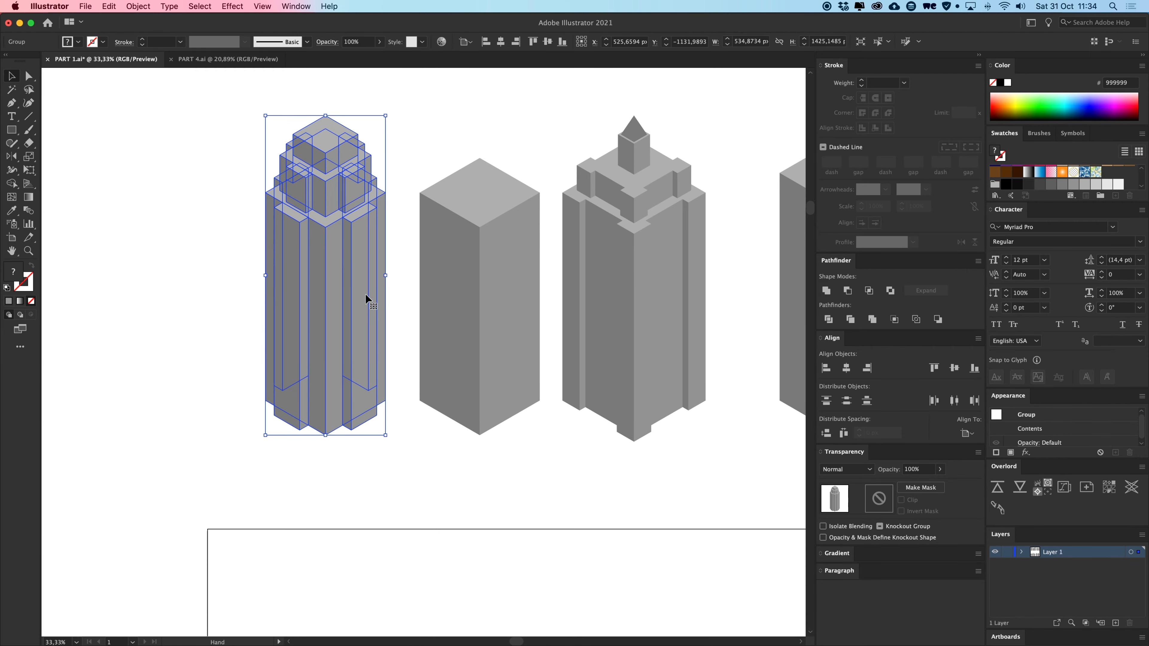
left_click_drag(367, 298, 193, 222)
left_click_drag(159, 210, 522, 494)
left_click_drag(510, 489, 581, 244)
left_click_drag(609, 263, 148, 347)
left_click_drag(158, 339, 280, 414)
left_click_drag(487, 402, 333, 388)
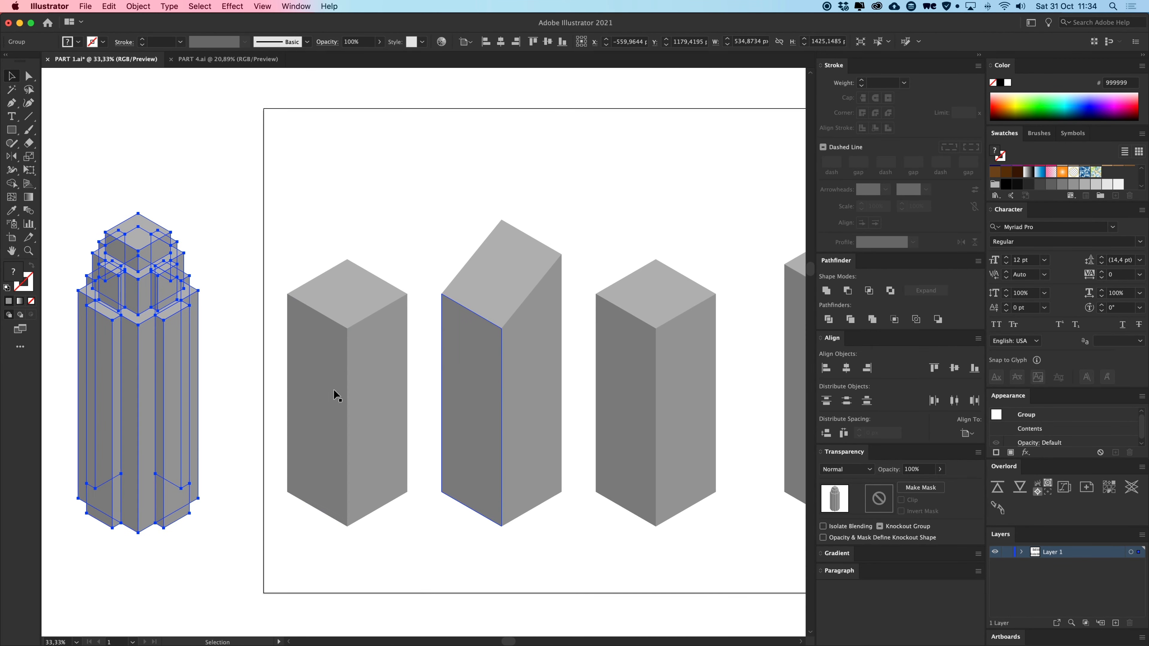
Show the isometric guides and shift the first two blocks slightly to the right, placing the first at about X 449.25 px.
key("super+;")
key("super+equal")
key("super+equal")
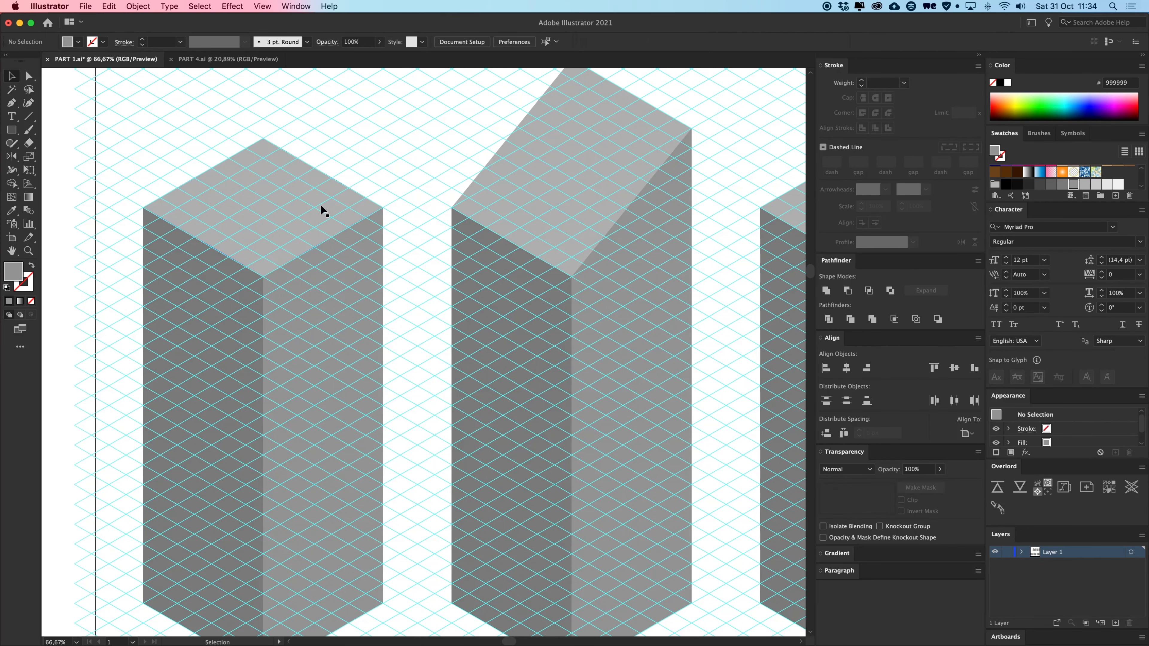
scroll(606, 280, "right", 2)
left_click_drag(612, 294, 645, 293)
left_click_drag(355, 264, 388, 266)
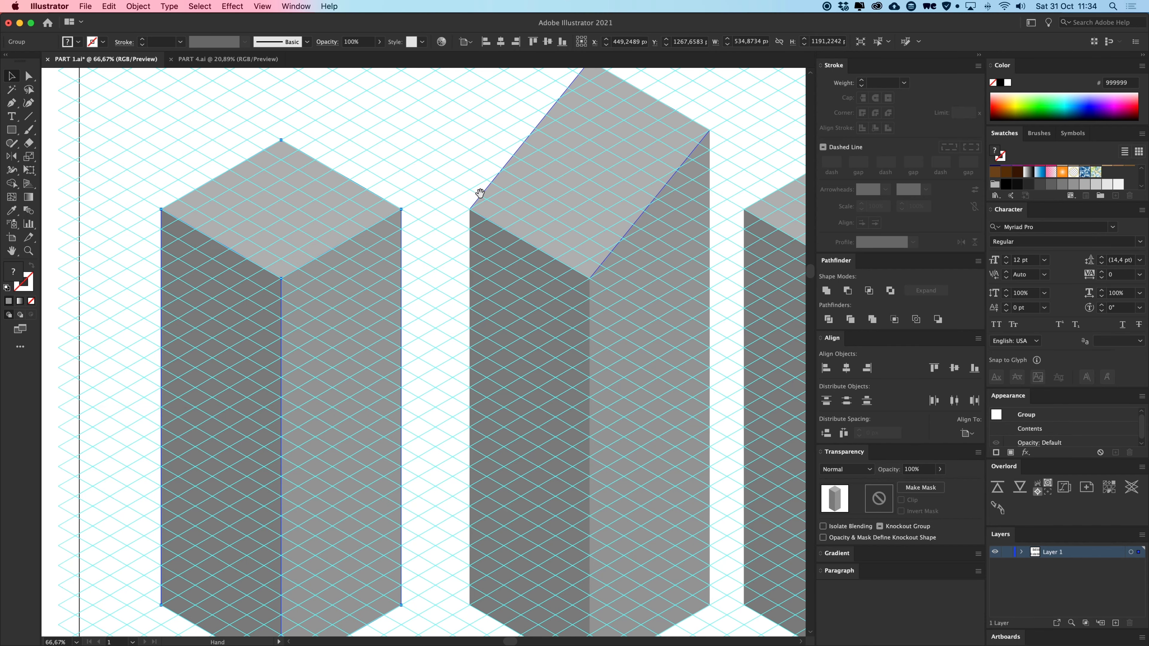
left_click_drag(479, 192, 548, 220)
left_click(482, 158)
left_click_drag(264, 161, 337, 160)
Isolate the multi-tiered reference tower's lowest tier to examine how it is built from blocks.
scroll(337, 161, "left", 10)
scroll(337, 160, "up", 2)
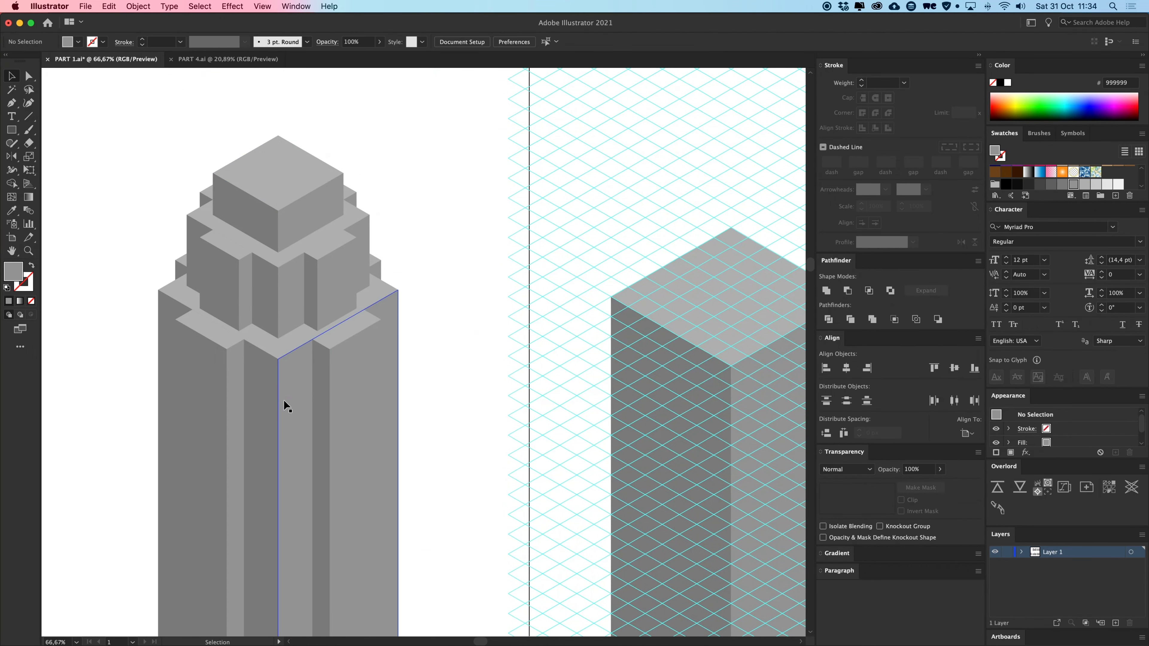
double_click(278, 400)
left_click_drag(278, 402, 482, 378)
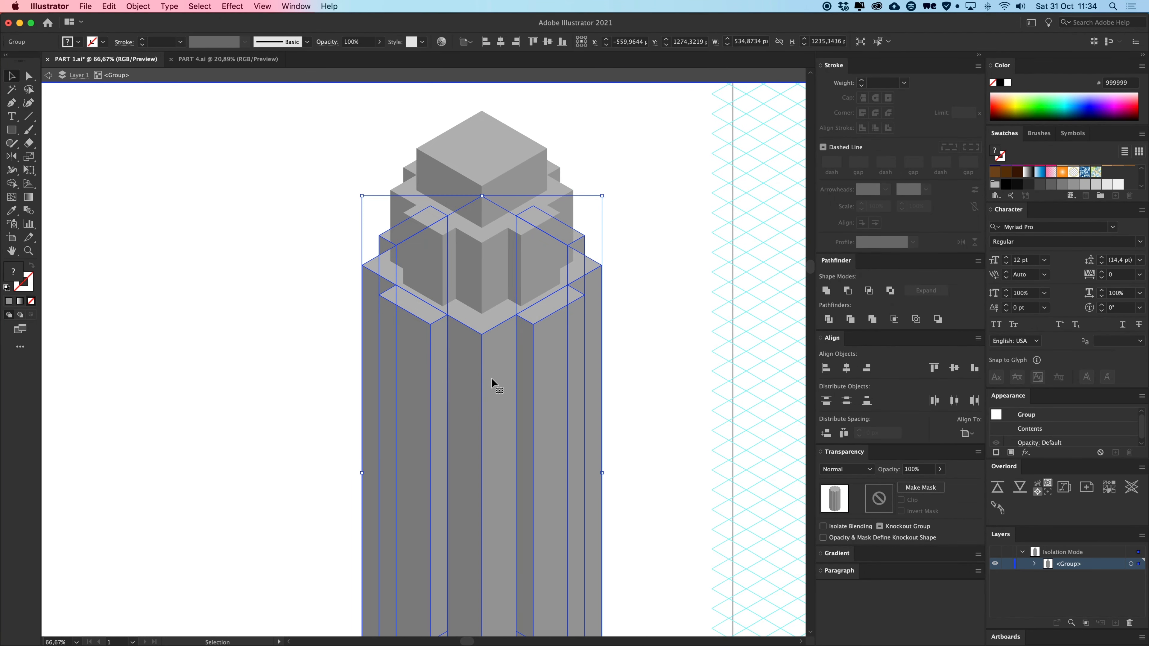
double_click(491, 379)
left_click(480, 320)
left_click(130, 370)
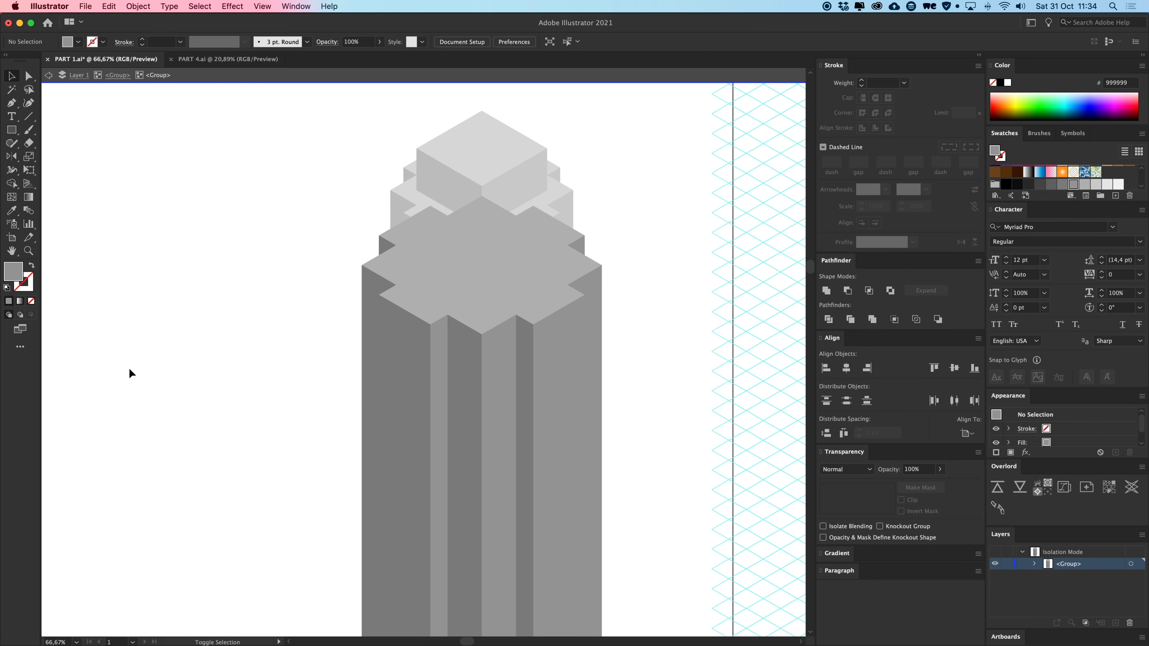
Try pulling the central block out of the reference tower's lowest tier, then undo the move and leave the group.
left_click_drag(515, 361, 191, 344)
left_click(324, 313)
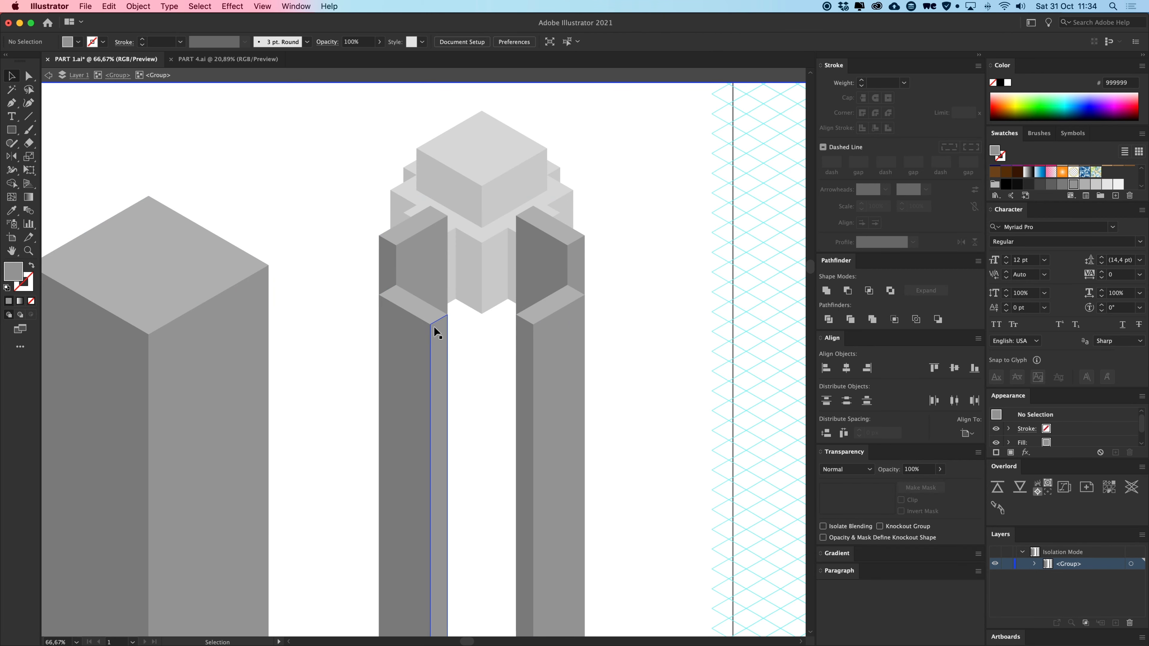
key("super+z")
double_click(265, 213)
left_click(440, 235)
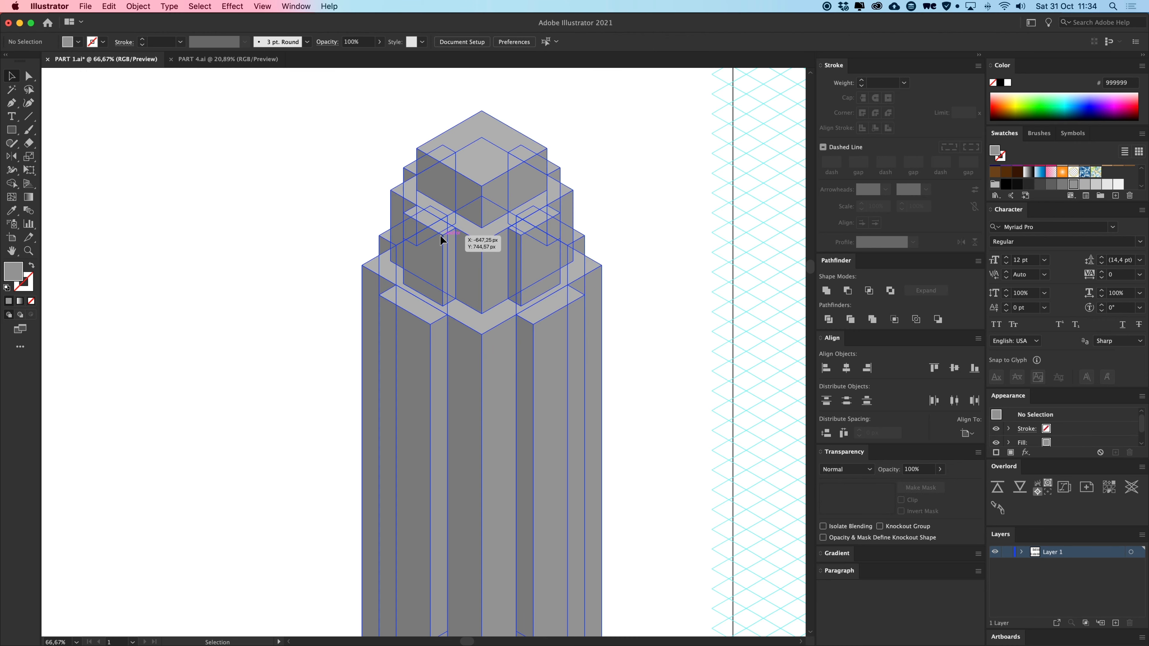
key("shift+super+a")
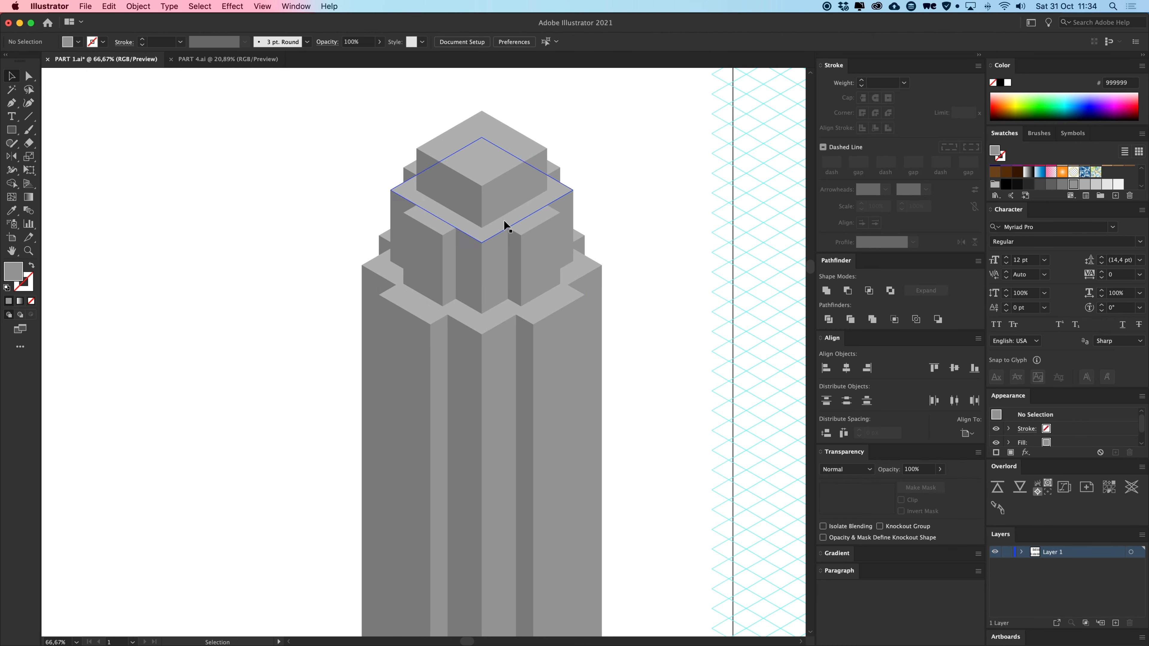
Examine the finished city illustration in PART 4.ai and return to PART 1.ai.
scroll(498, 227, "right", 12)
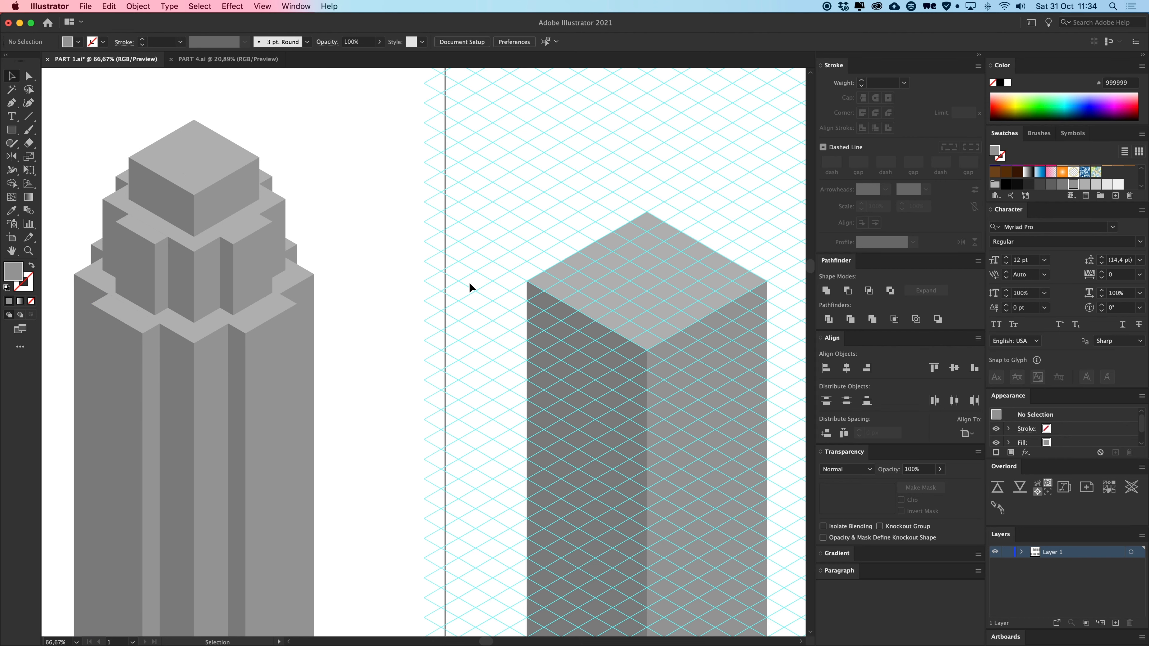
scroll(407, 225, "right", 1)
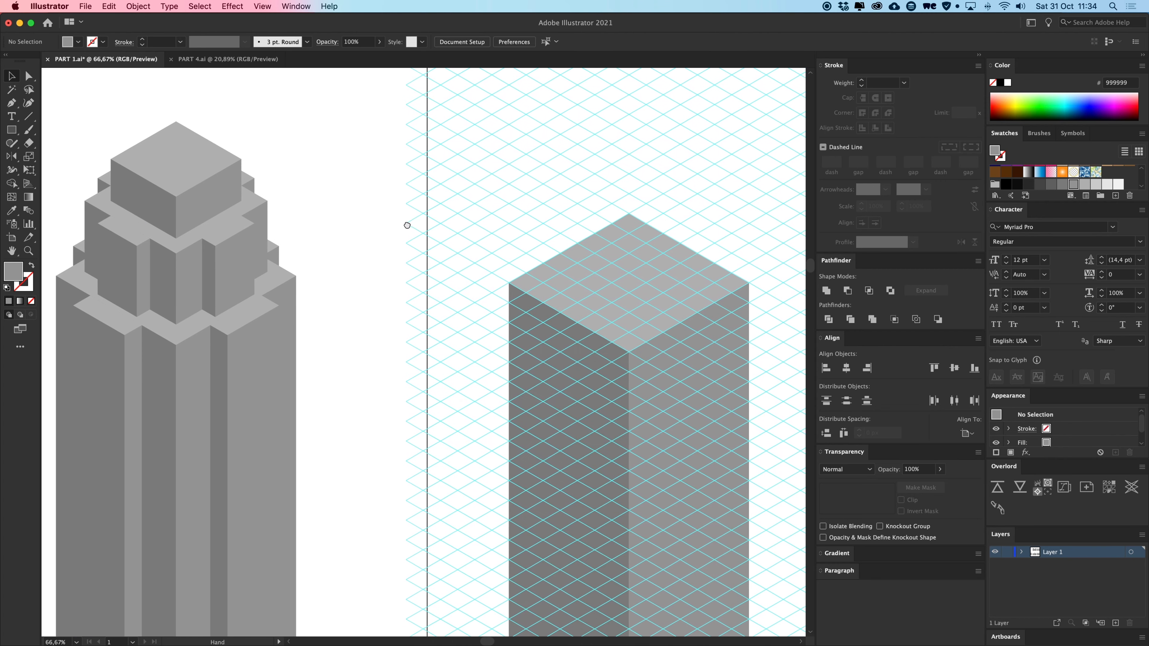
left_click(227, 59)
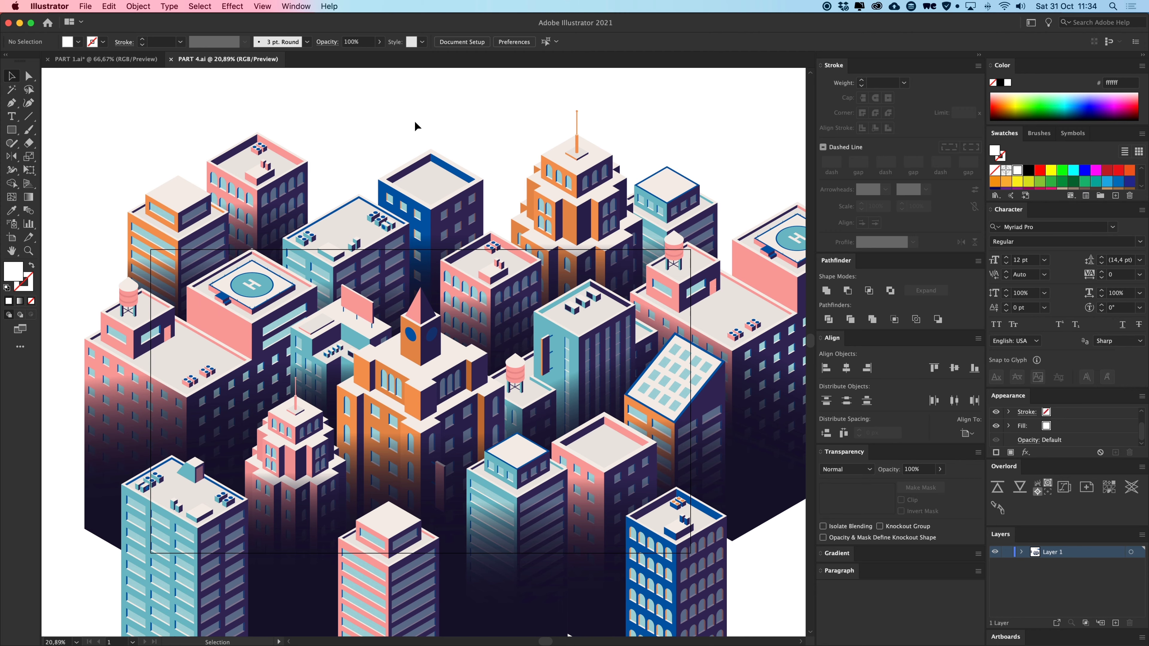
left_click(125, 64)
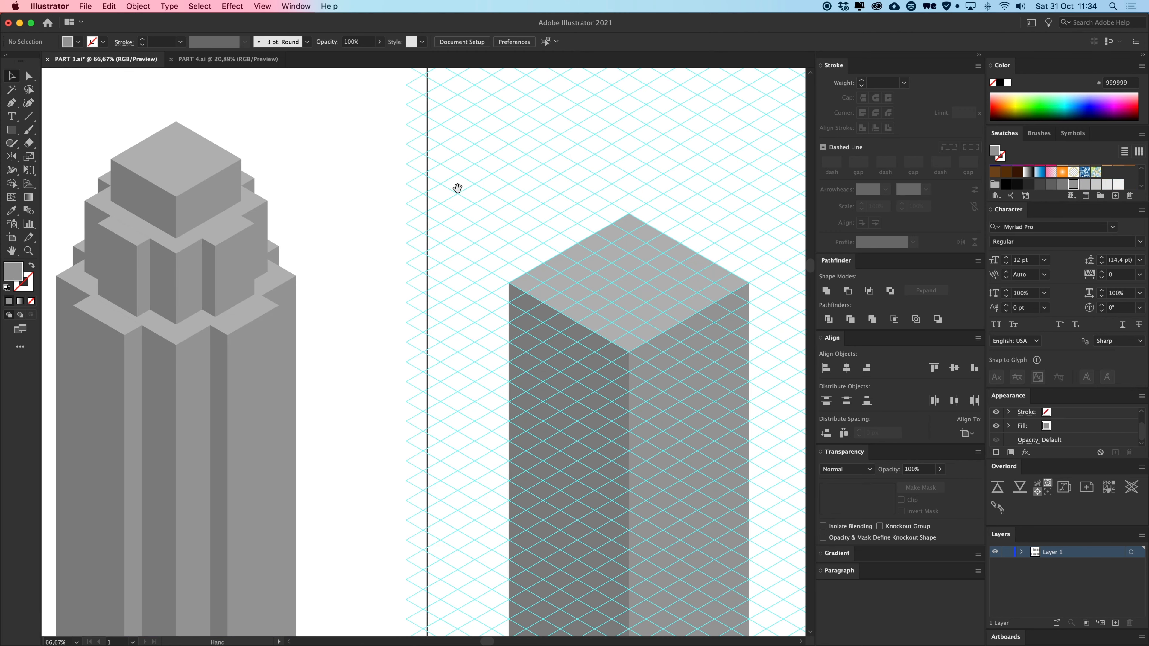
Move the multi-tiered reference tower to the right, closer to the artboard, and deselect it.
scroll(457, 188, "right", 1)
scroll(310, 226, "left", 4)
left_click(204, 370)
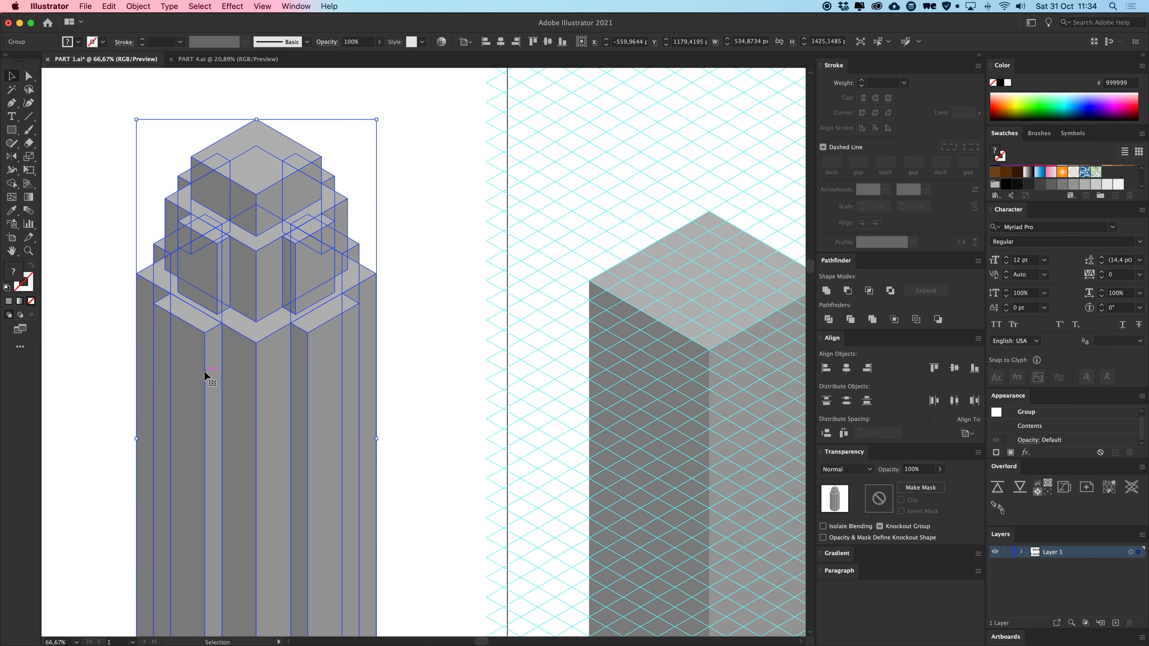
left_click_drag(203, 370, 263, 370)
left_click(492, 300)
Draw a four-sided ledge with the Pen tool along the front-left edge of the plain block's top, following the isometric guides.
left_click_drag(574, 264, 395, 234)
key("super+plus")
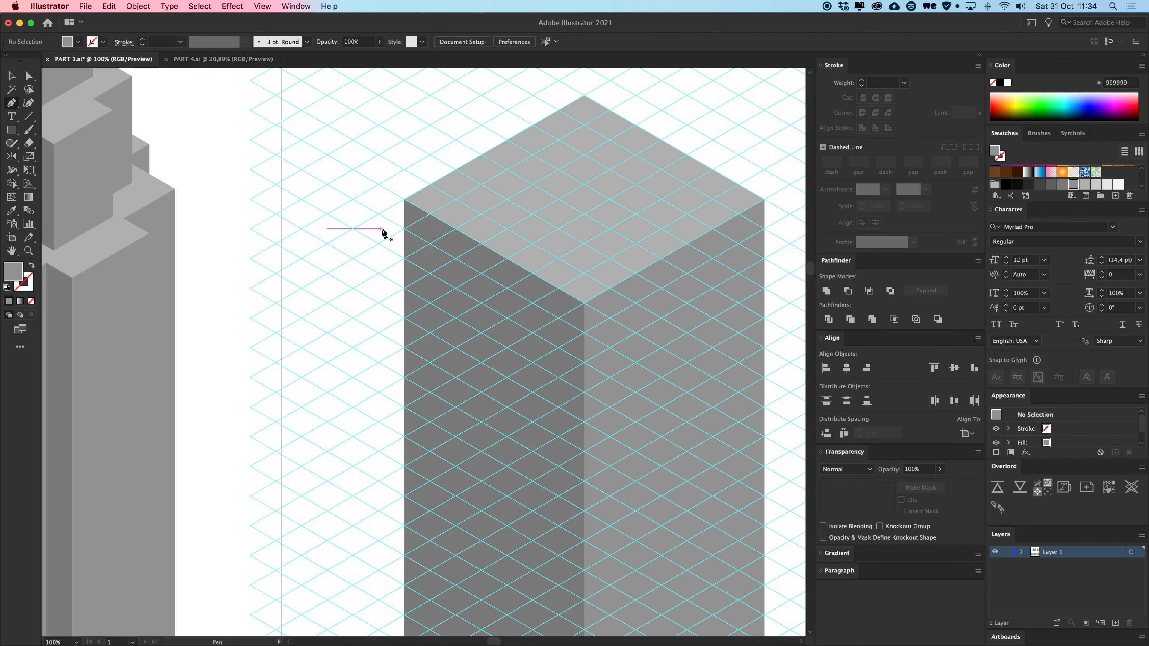
scroll(454, 251, "left", 5)
key("v")
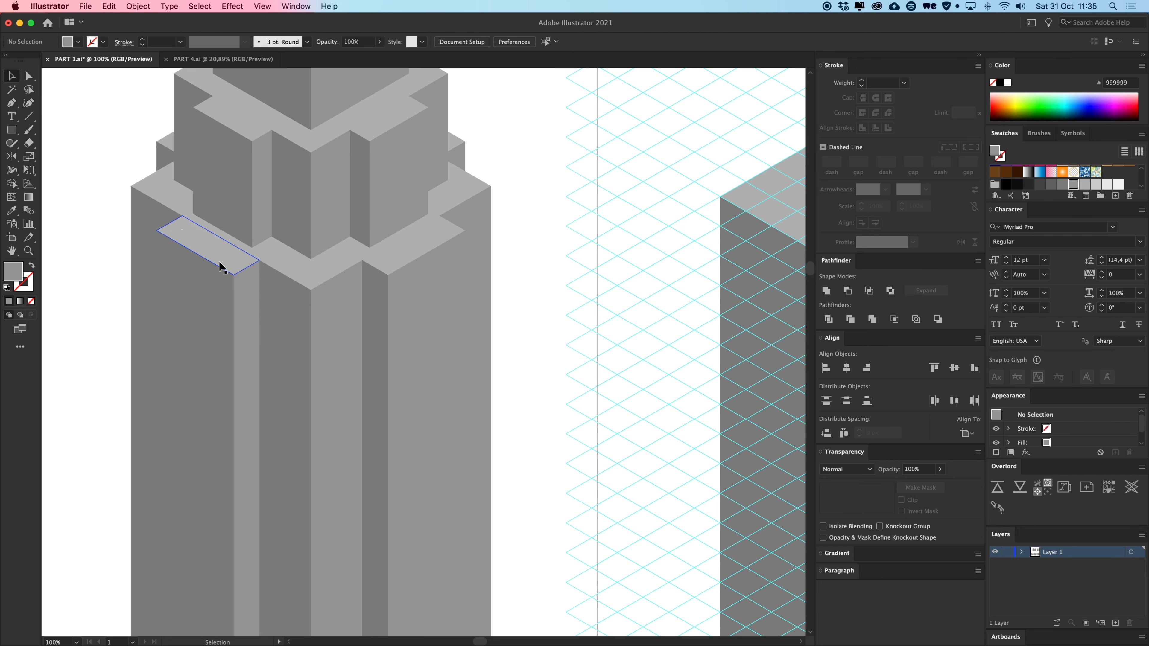
scroll(418, 264, "right", 6)
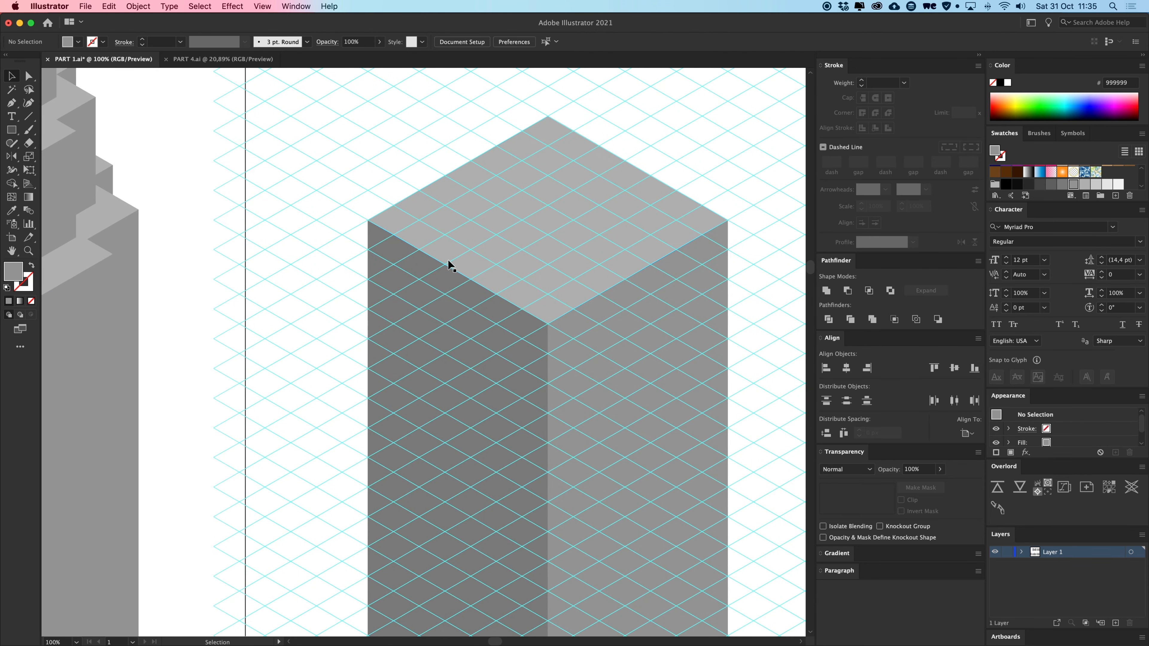
key("p")
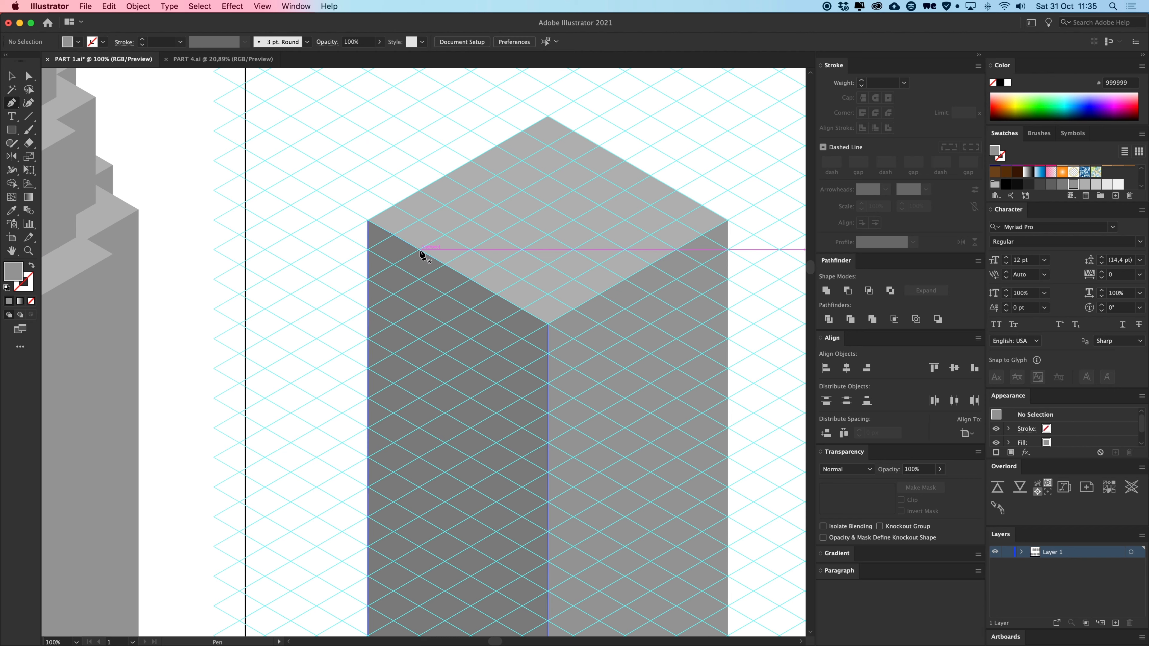
left_click(419, 250)
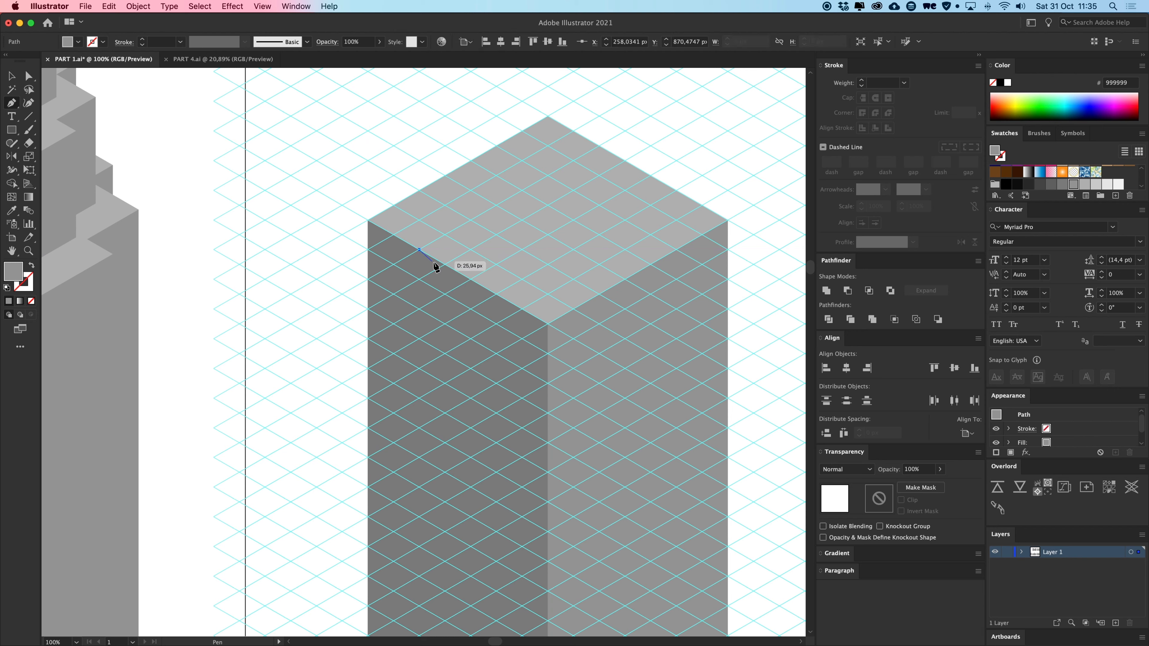
left_click(496, 294)
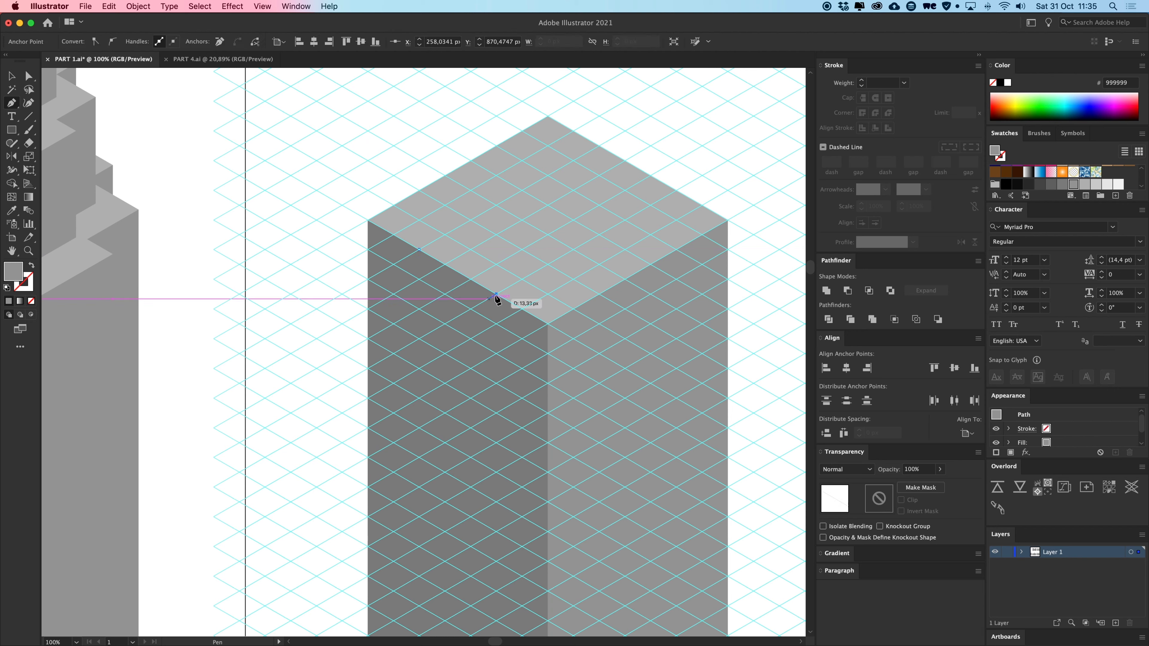
left_click(471, 310)
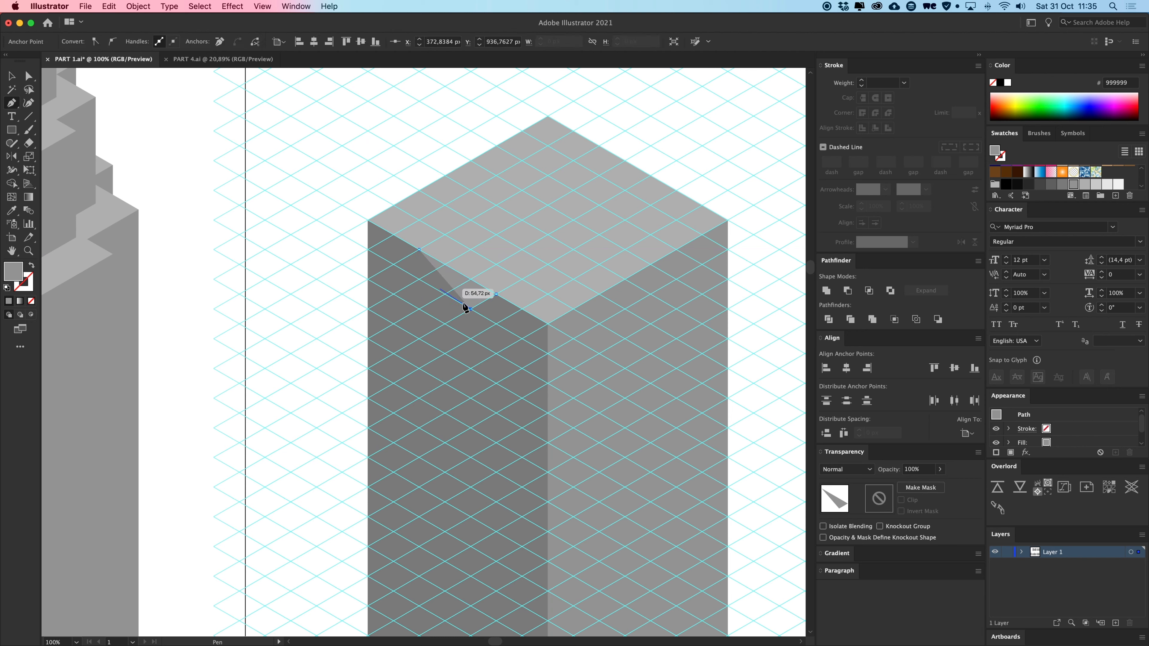
left_click(394, 264)
Match the ledge's fill to the block's top face, b3b3b3, and deselect it.
key("super+equal")
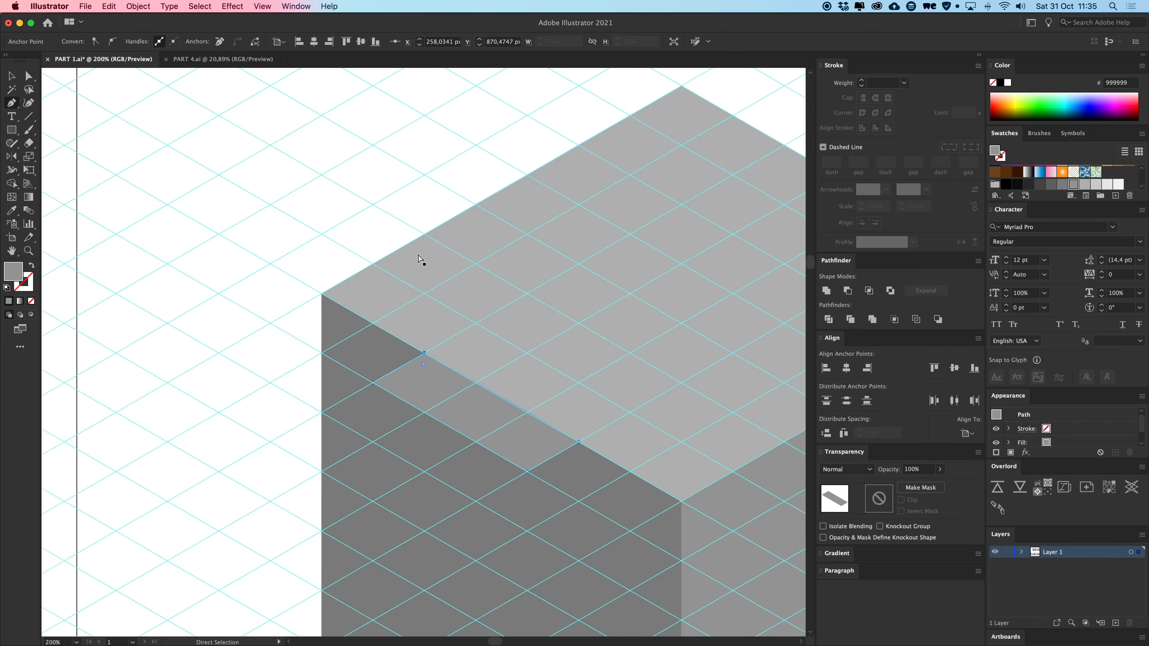
left_click(451, 323)
key("v")
scroll(224, 296, "down", 3)
scroll(224, 296, "right", 1)
left_click(224, 296)
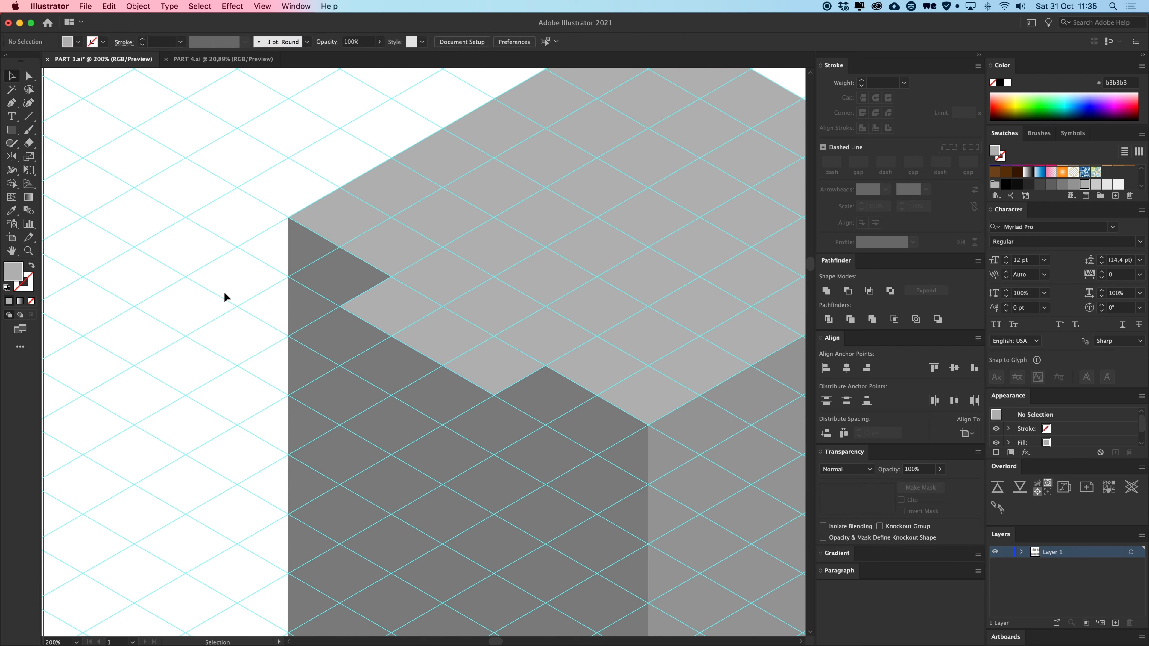
Draw the ledge's narrow right side face with the Pen tool, running from its top corners down to the block's base along the guides.
key("super+minus")
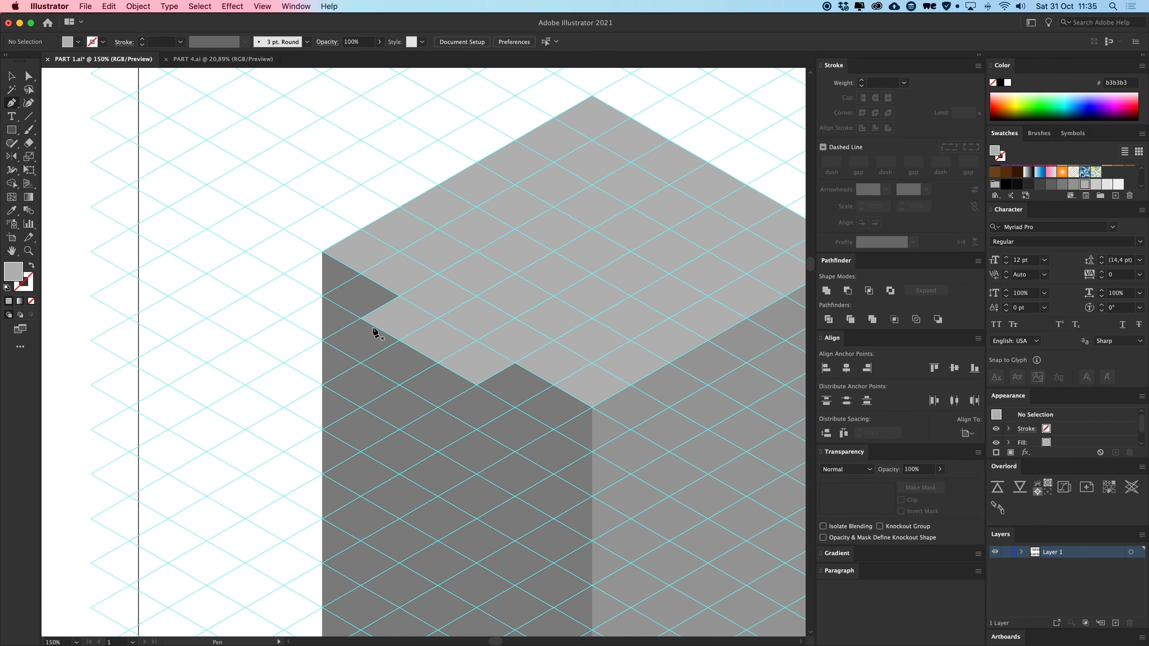
left_click(476, 385)
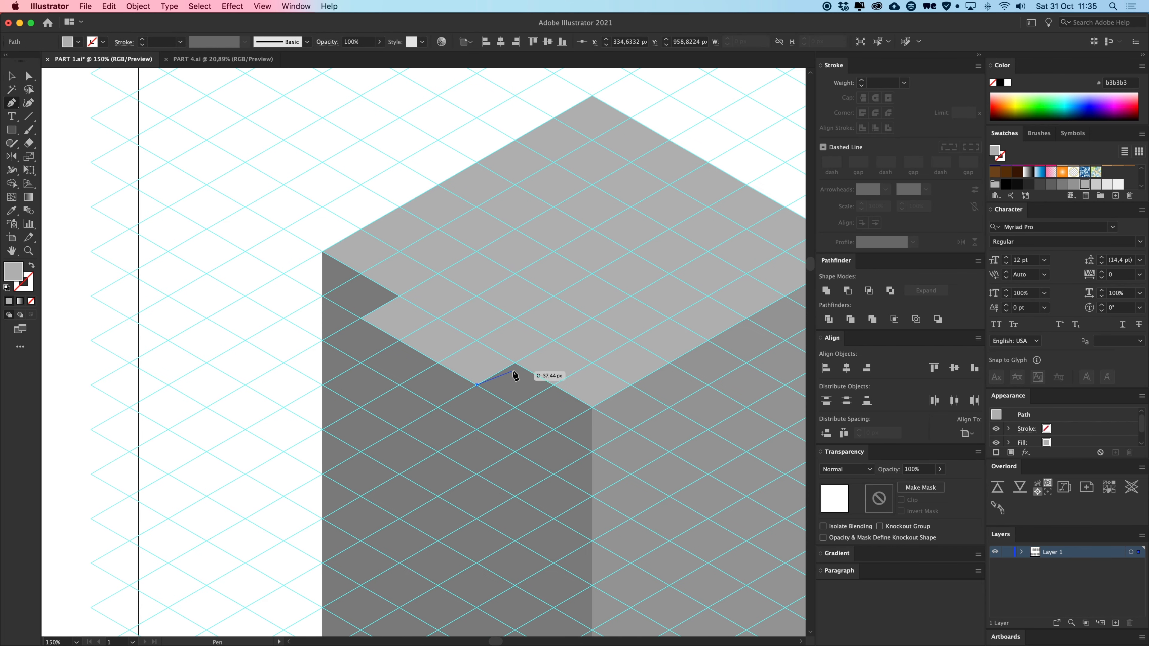
left_click(515, 362)
scroll(534, 294, "down", 15)
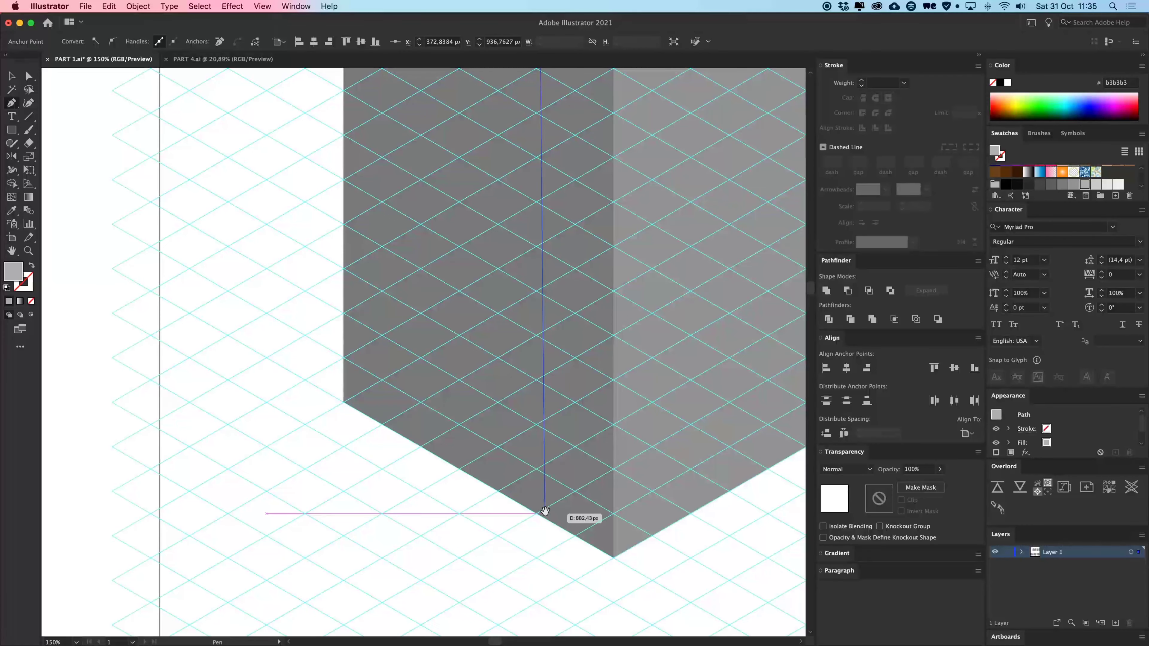
left_click(537, 515)
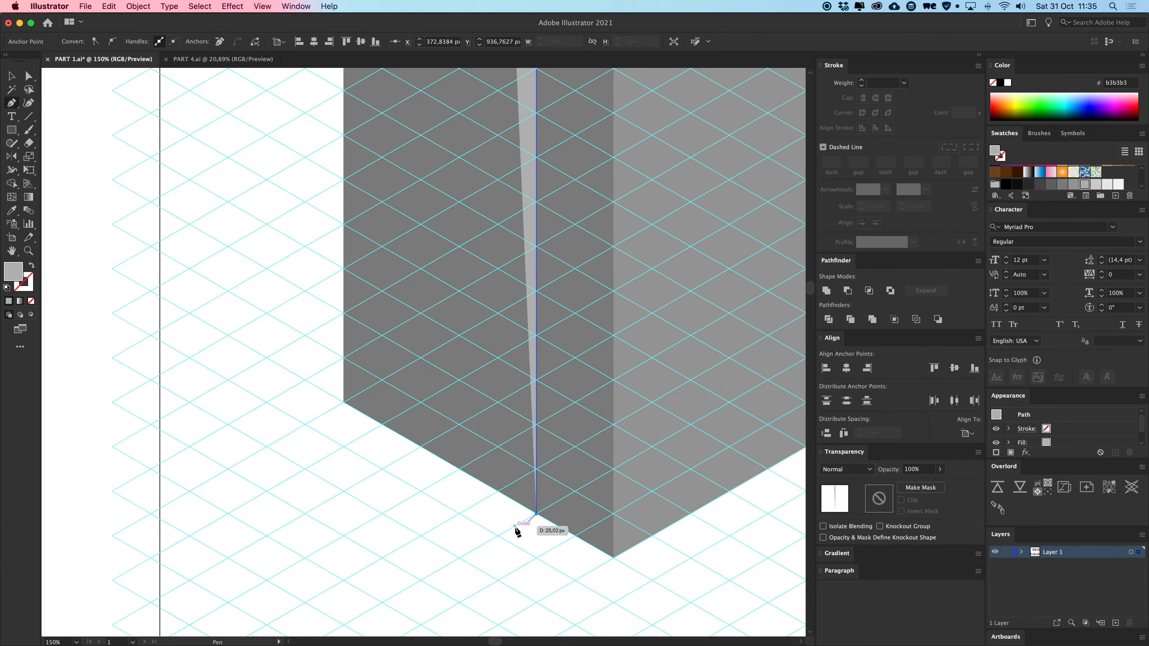
left_click(500, 534)
scroll(518, 239, "up", 15)
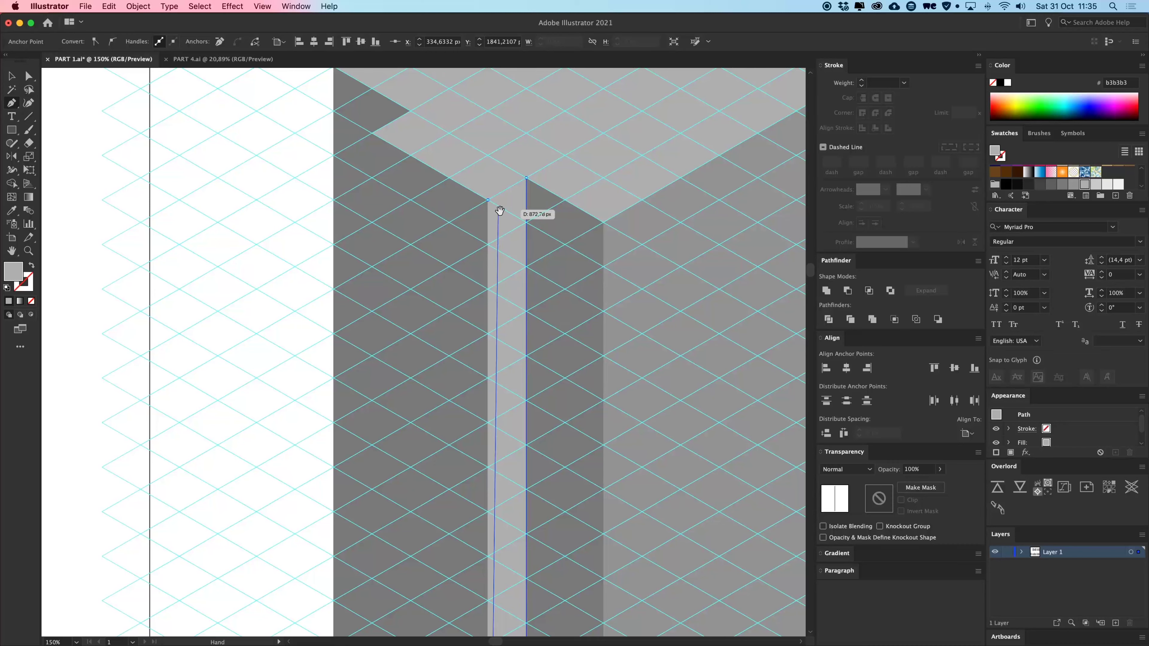
left_click(488, 200)
Match the narrow side face's fill to the block's right face, 999999, and deselect it.
key("i")
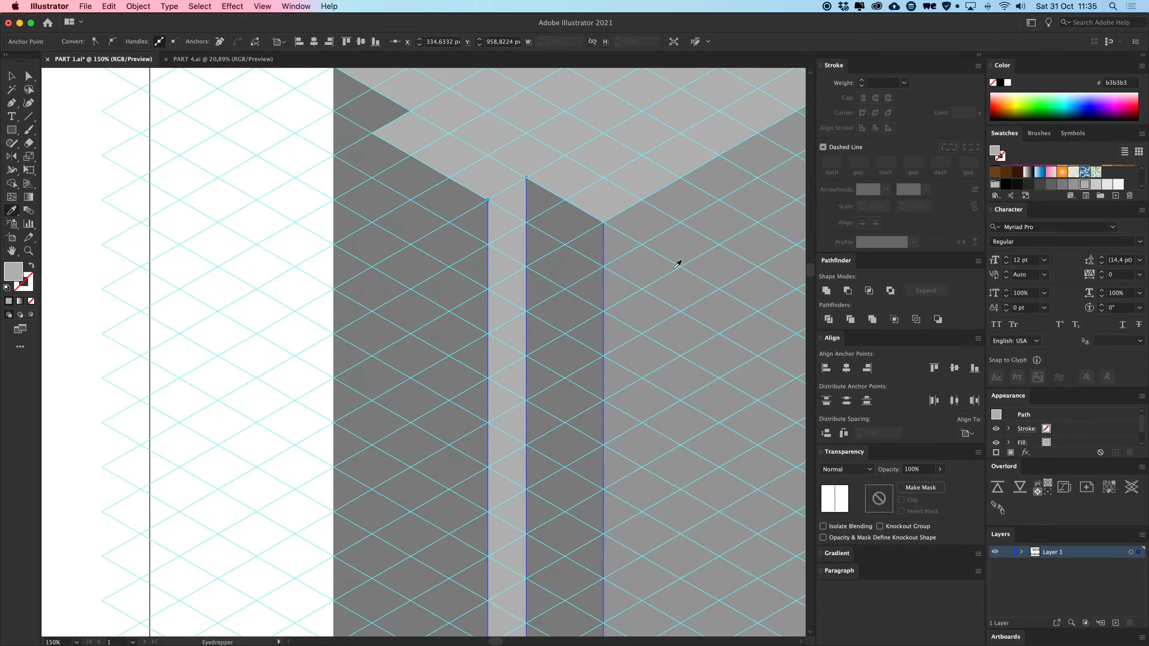
left_click(677, 264)
key("super+shift+a")
Draw the ledge's wide front face with the Pen tool, from the ledge's front edge down to one guide step below the block's base line.
key("p")
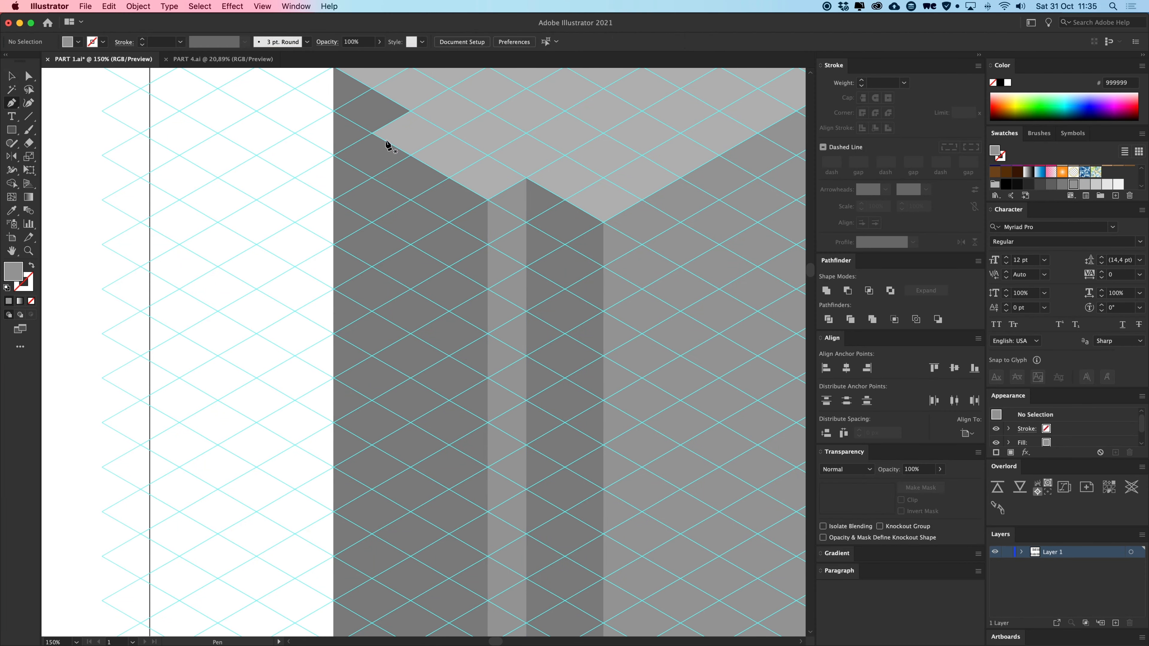
left_click(489, 201)
left_click_drag(513, 513, 531, 223)
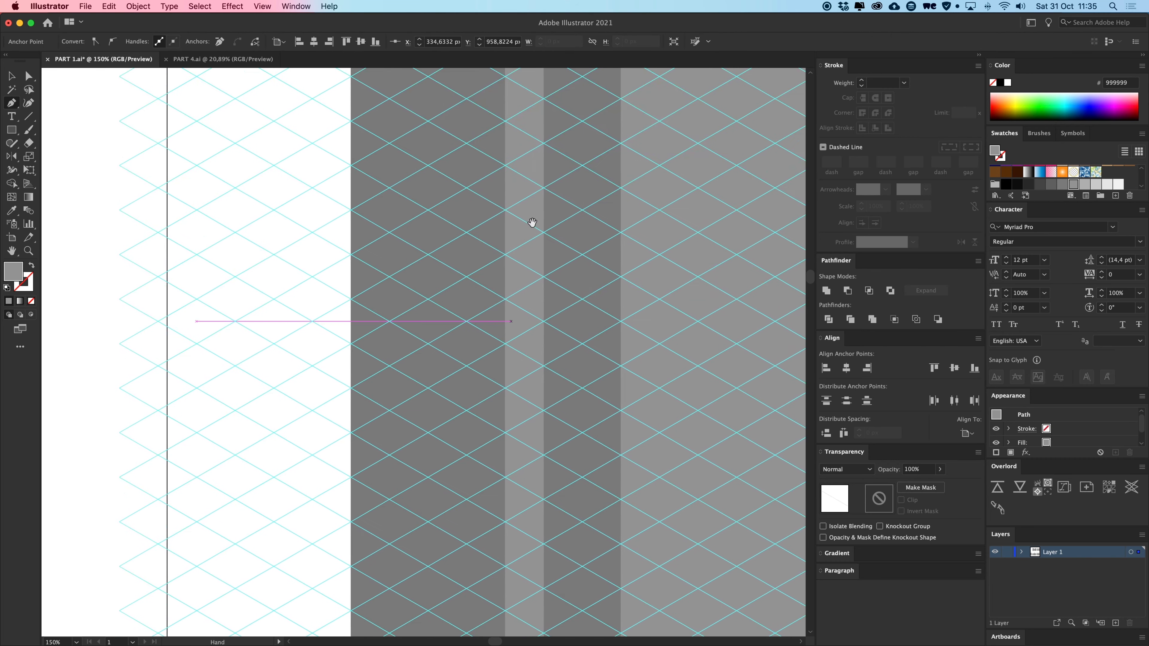
left_click_drag(521, 553, 535, 398)
scroll(536, 397, "down", 4)
left_click(522, 566)
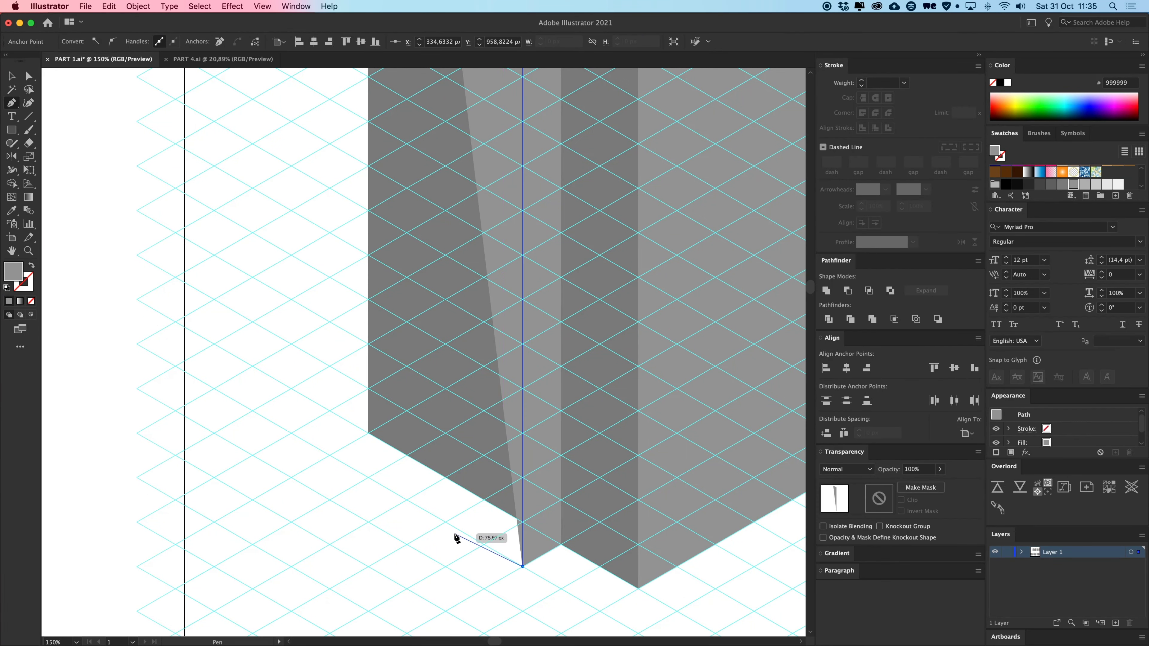
left_click(409, 502)
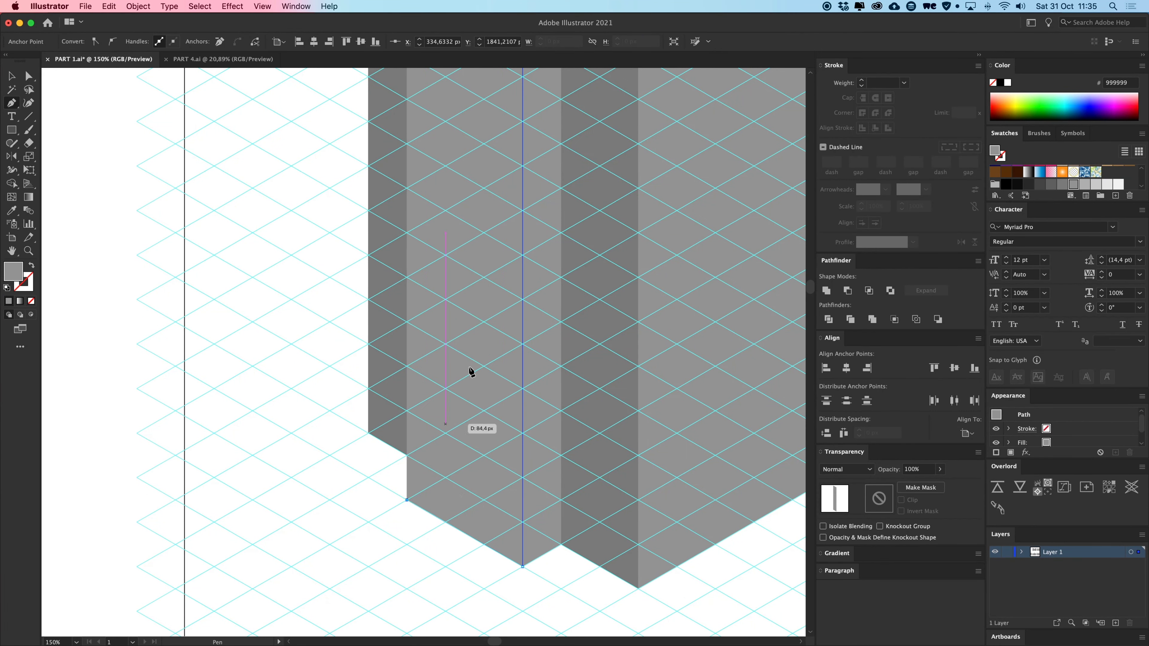
scroll(492, 358, "up", 15)
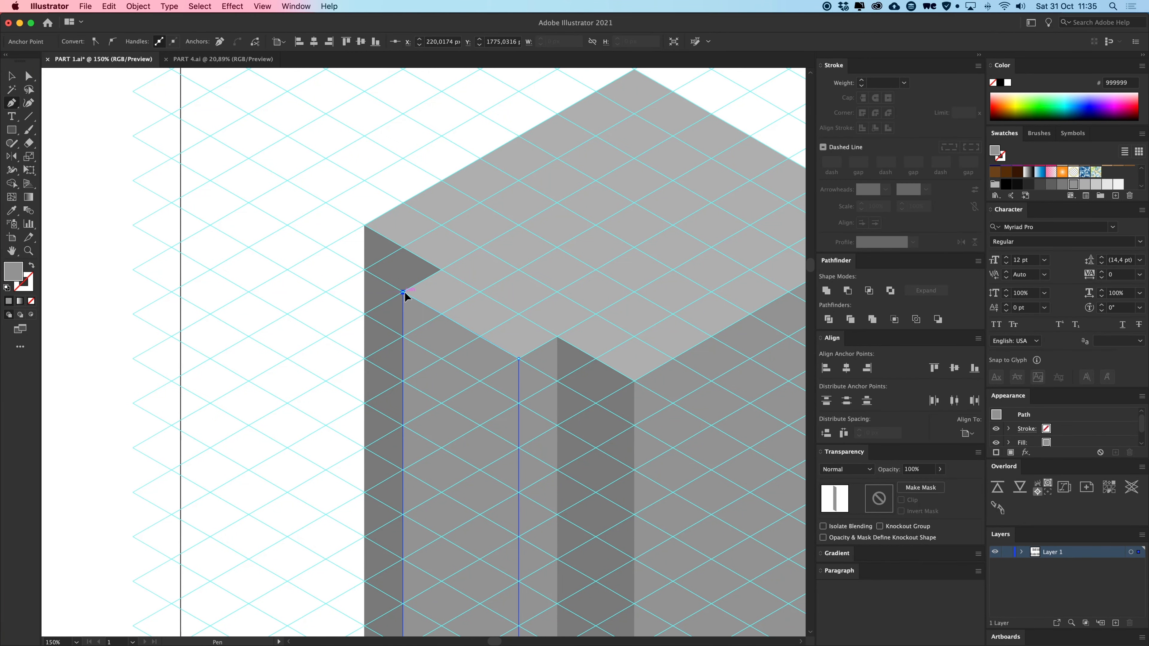
Match the wide front face's fill to the block's left face, 808080, and deselect it.
key("v")
key("i")
left_click(397, 272)
key("v")
left_click(305, 250)
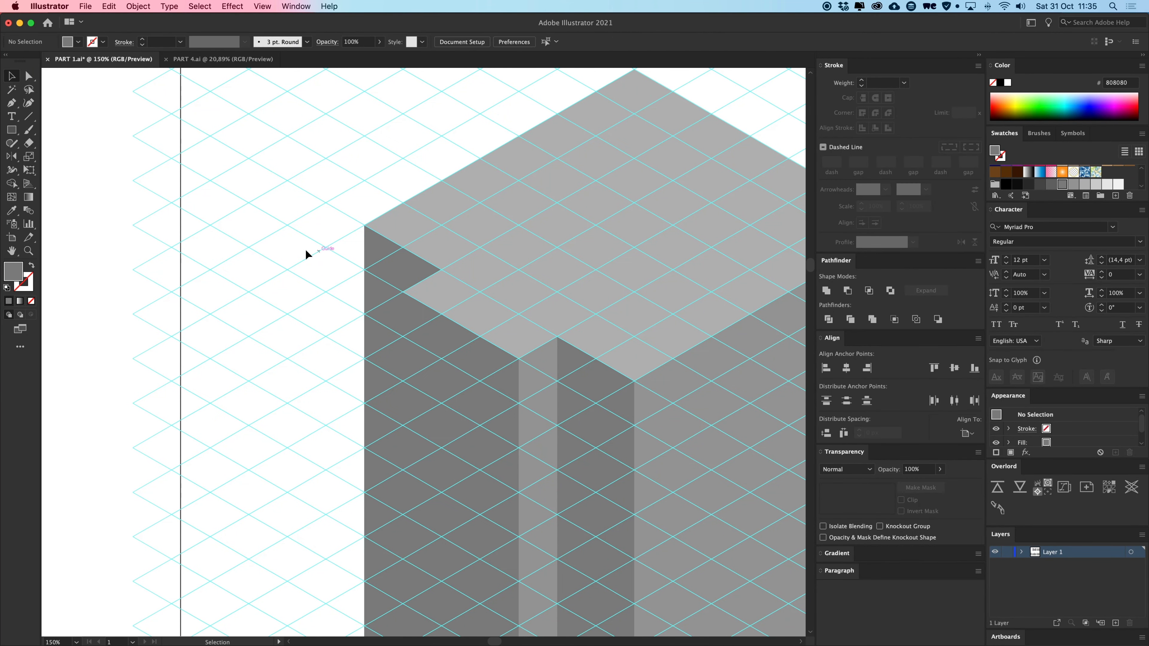
Group the ledge's top with its wide and narrow side faces.
key("super+minus")
key("super+minus")
left_click(442, 358)
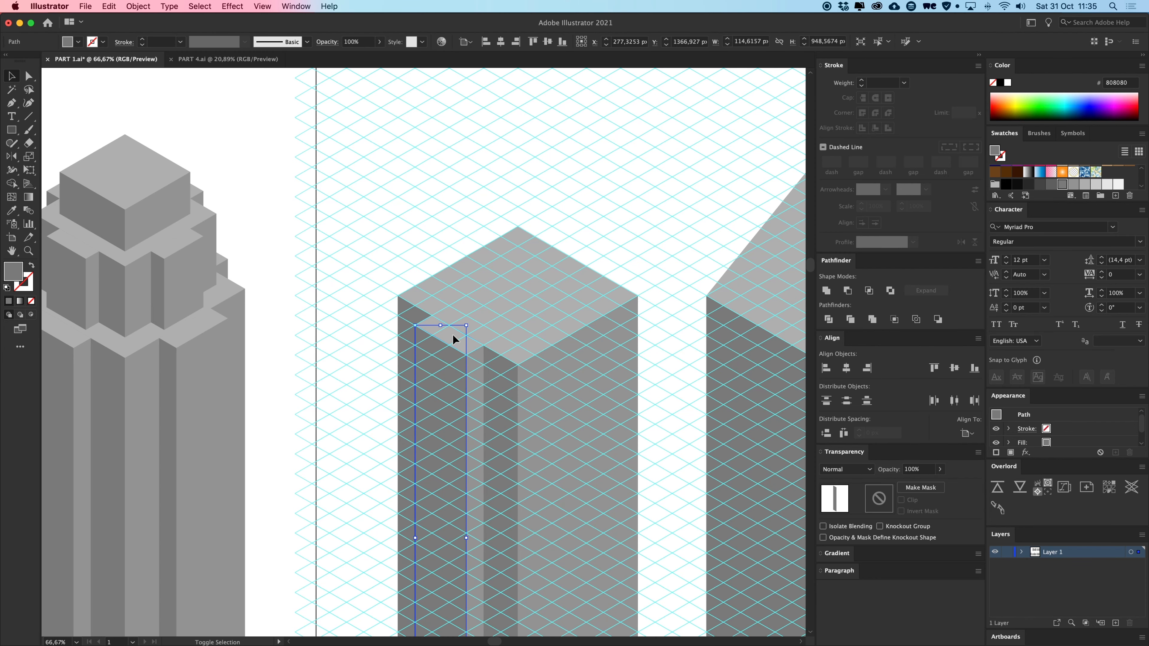
left_click(471, 370, "shift")
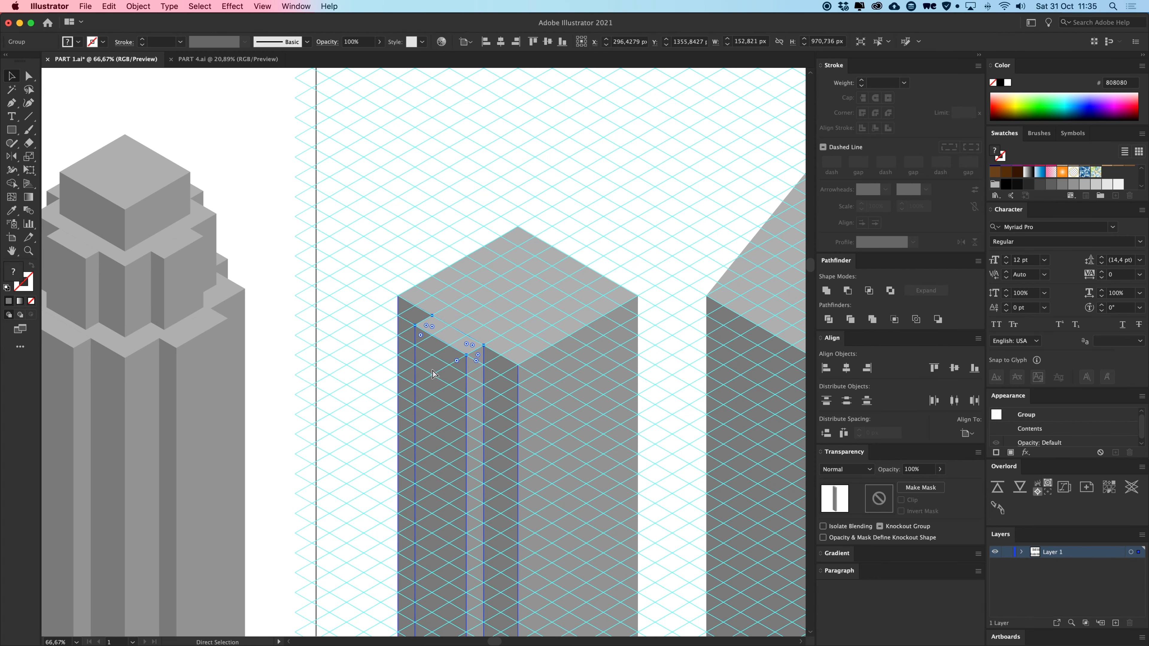
key("v")
left_click_drag(458, 378, 377, 279)
key("super+z")
Place a copy of the ledge group on the block's right side and reflect it left to right.
left_click_drag(455, 340, 504, 371)
right_click(504, 371)
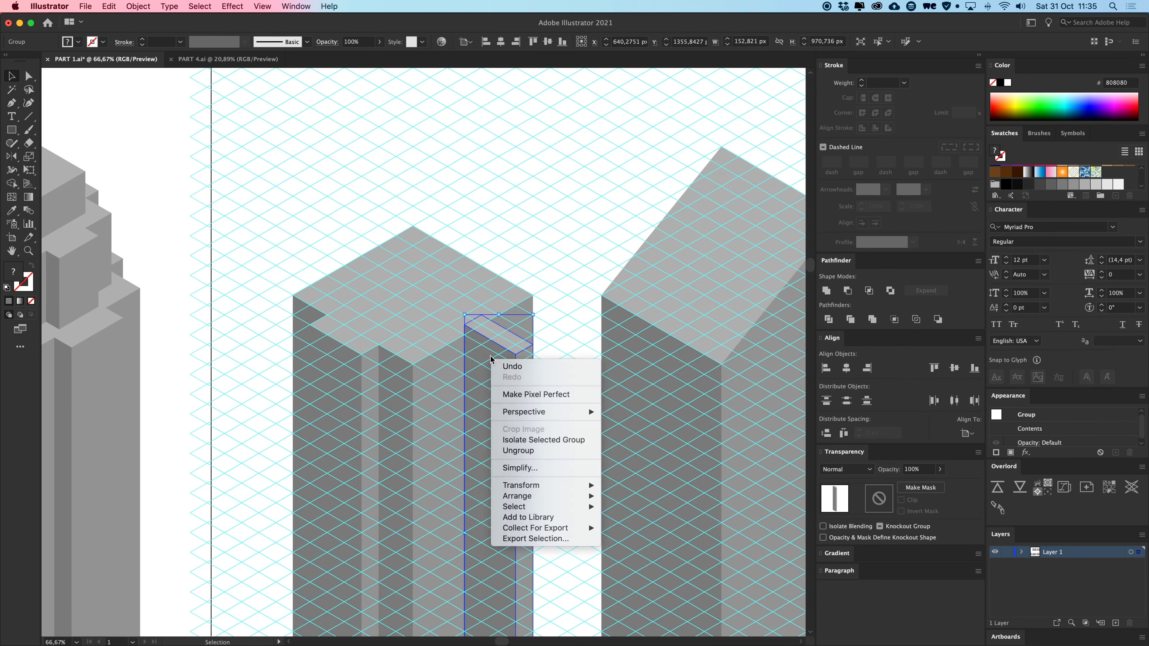
mouse_move(541, 485)
left_click(624, 525)
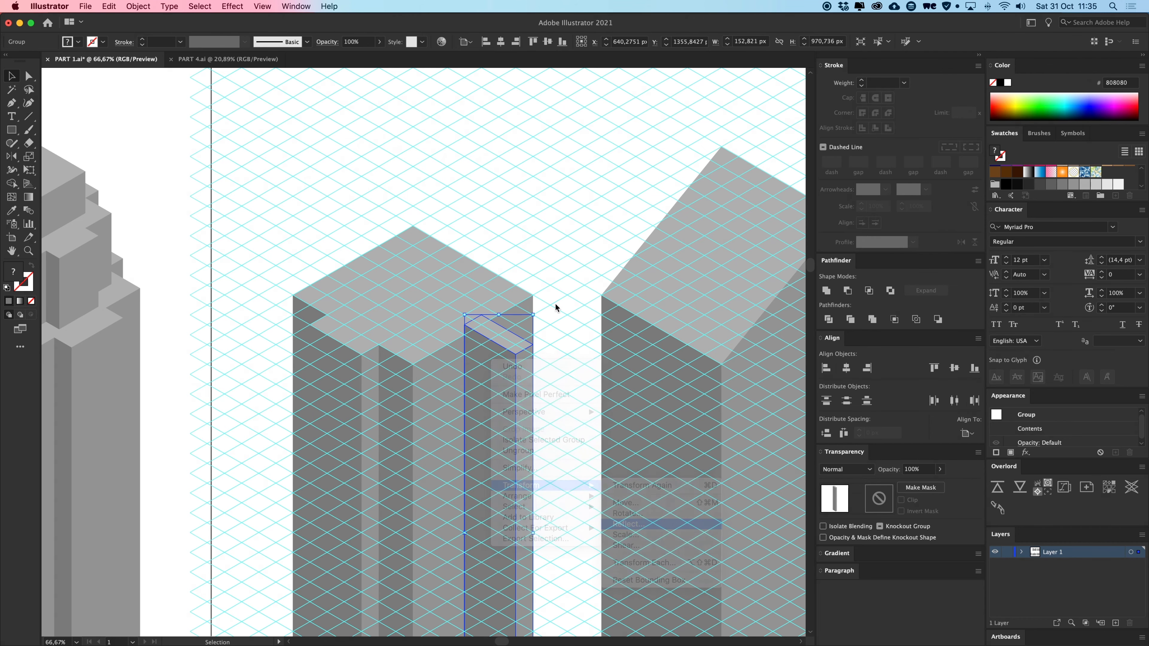
left_click(473, 331)
Align the reflected ledge group with the isometric guides along the block's front-right edge.
key("super+plus")
key("super+plus")
key("super+plus")
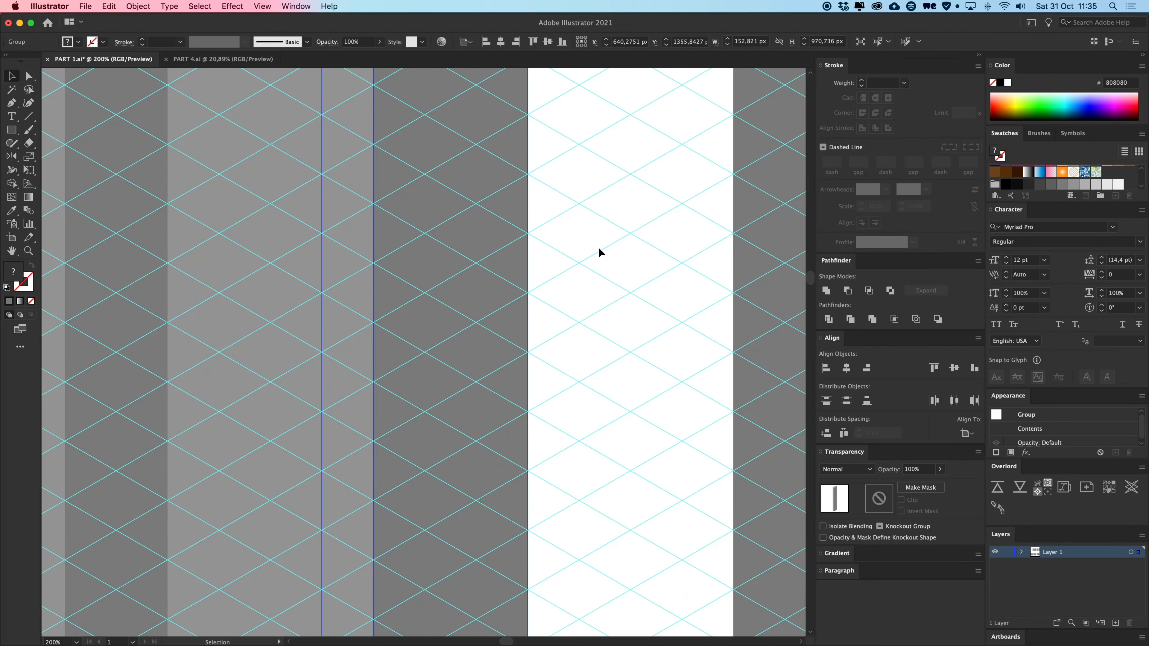
left_click_drag(428, 81, 505, 455)
left_click_drag(471, 338, 424, 334)
Copy the front-right ledge group to the back-left edge of the block's top.
key("super+minus")
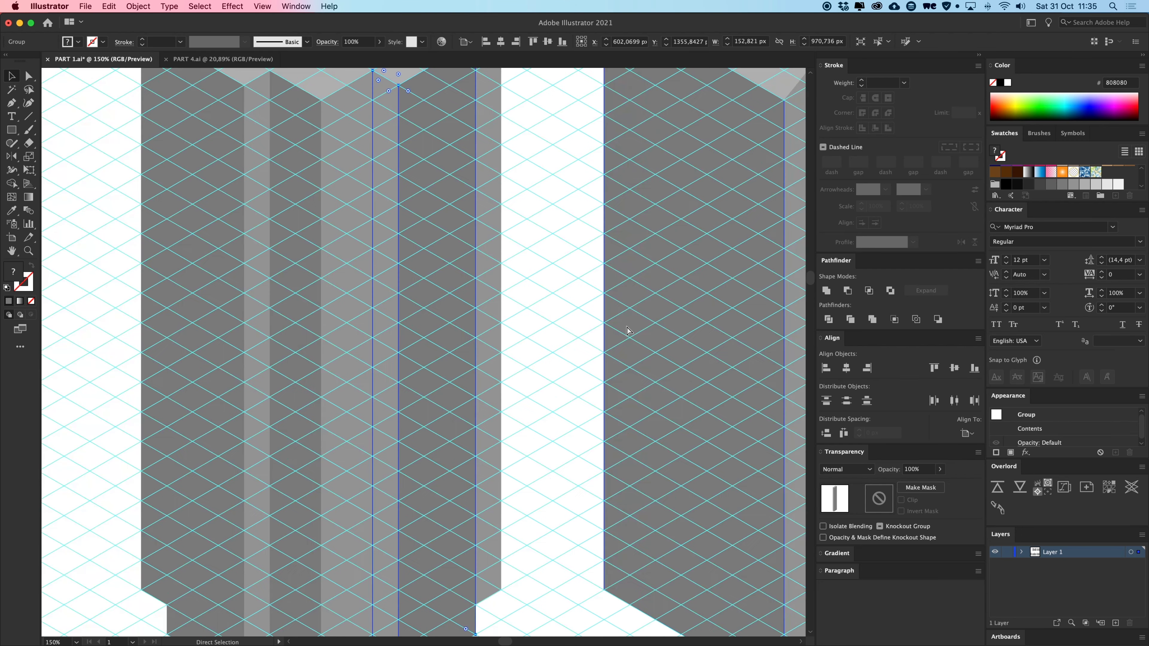
scroll(441, 236, "up", 5)
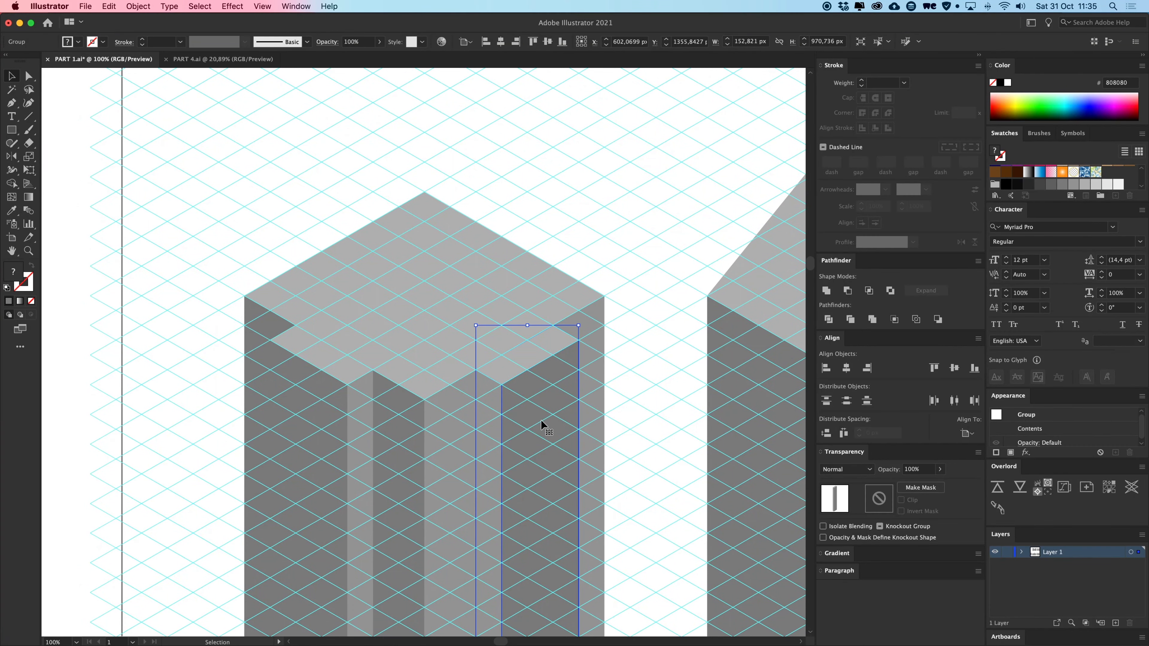
left_click_drag(541, 420, 337, 302)
Delete the wide side face inside the back-left ledge group and send the group behind the block.
double_click(300, 244)
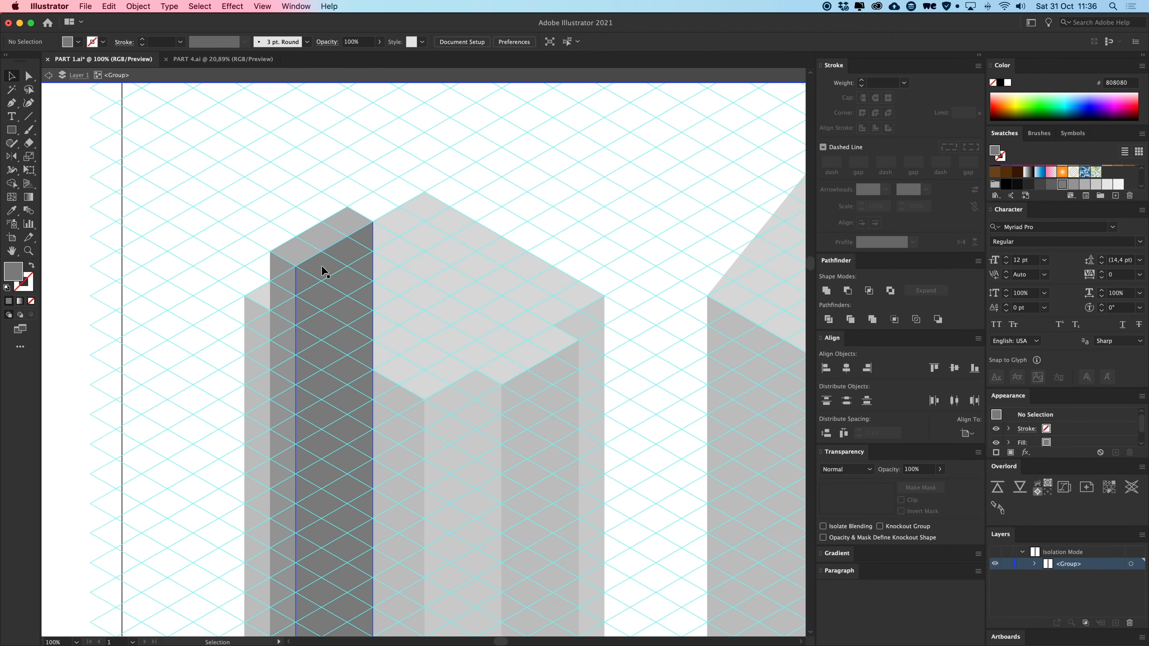
double_click(250, 169)
left_click(301, 244)
right_click(302, 246)
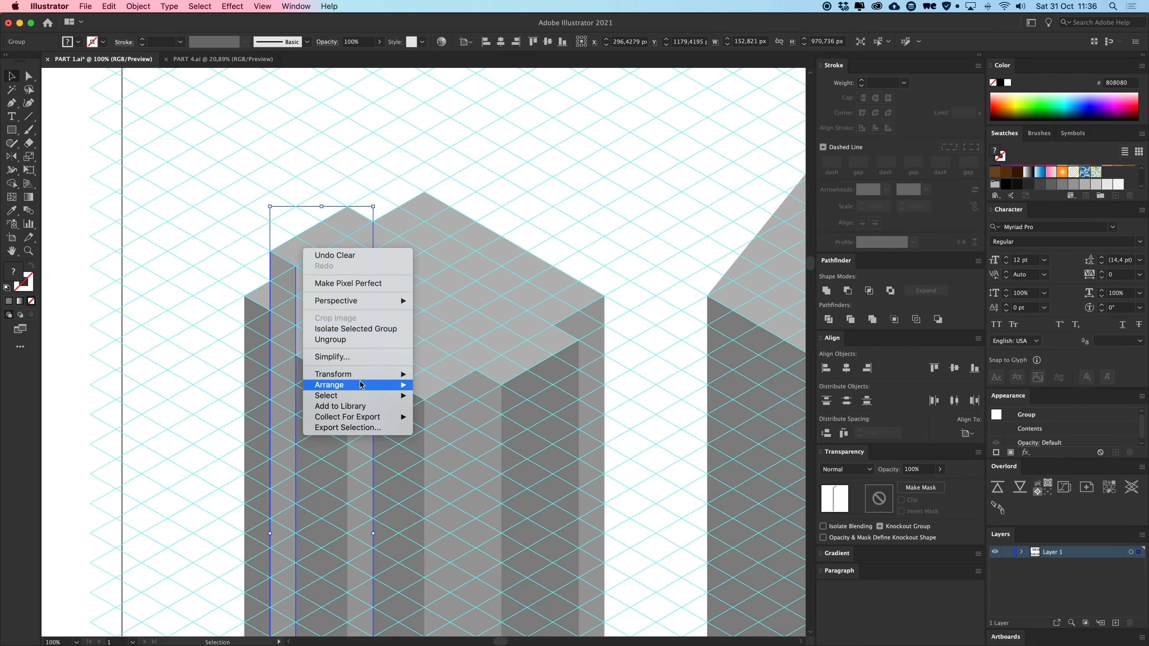
mouse_move(368, 386)
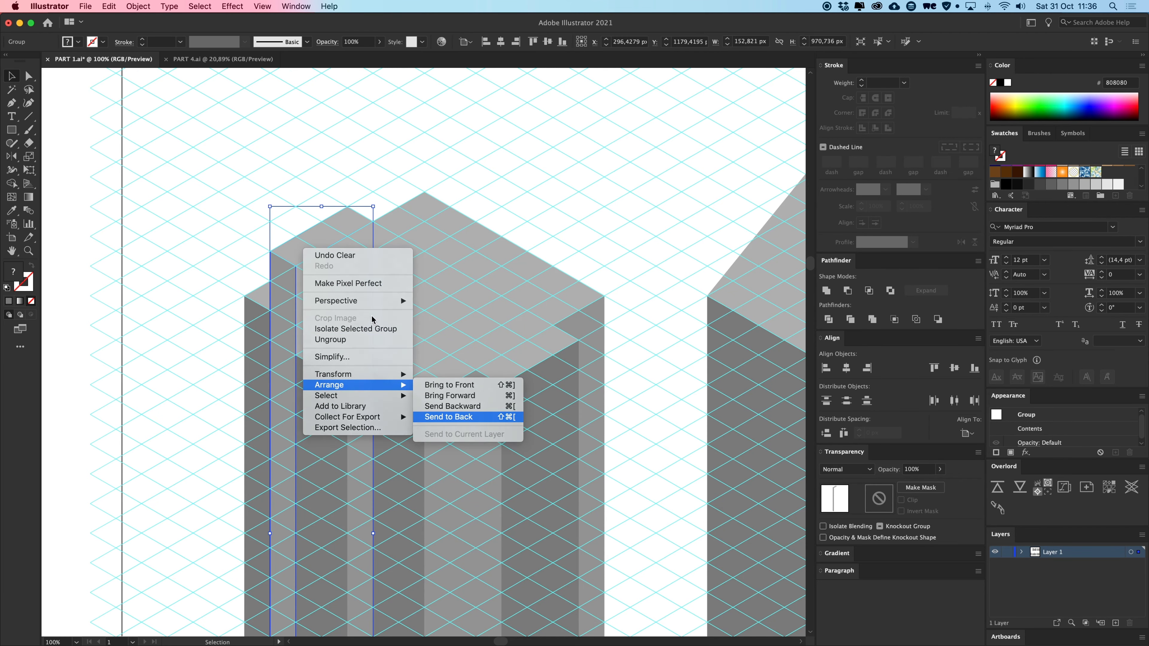
left_click(452, 417)
left_click(220, 149)
key("super+semicolon")
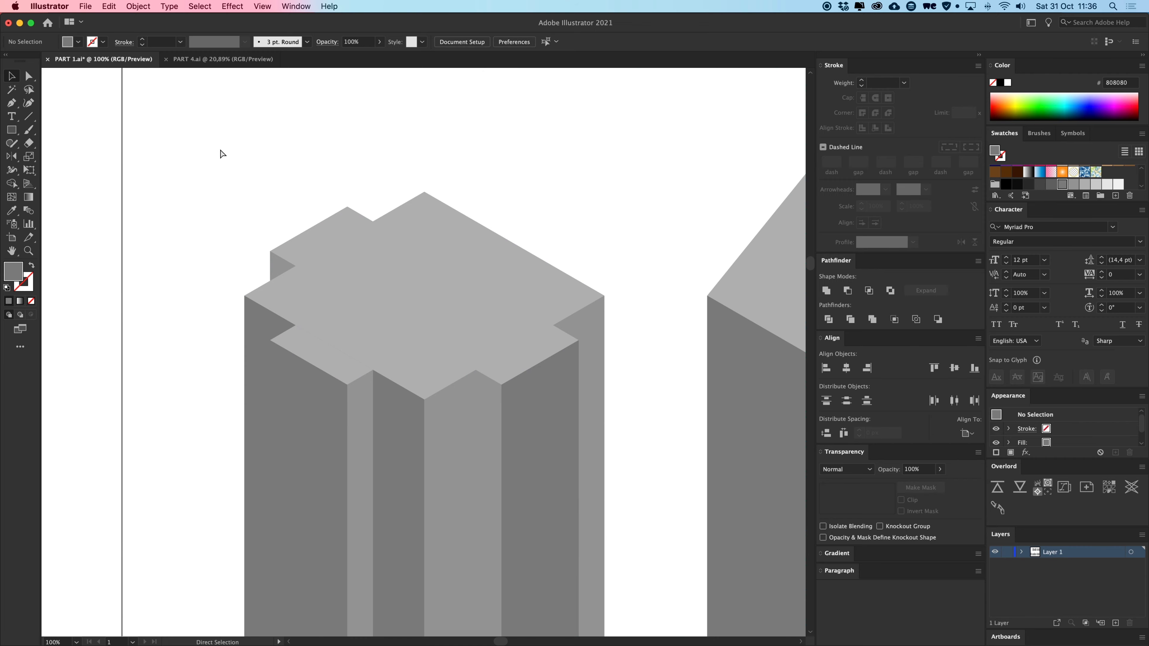
key("super+semicolon")
Copy the front-left ledge group to the block's back-right edge, behind the block, and delete the copy's wide side face.
key("super+plus")
left_click_drag(263, 480, 571, 306)
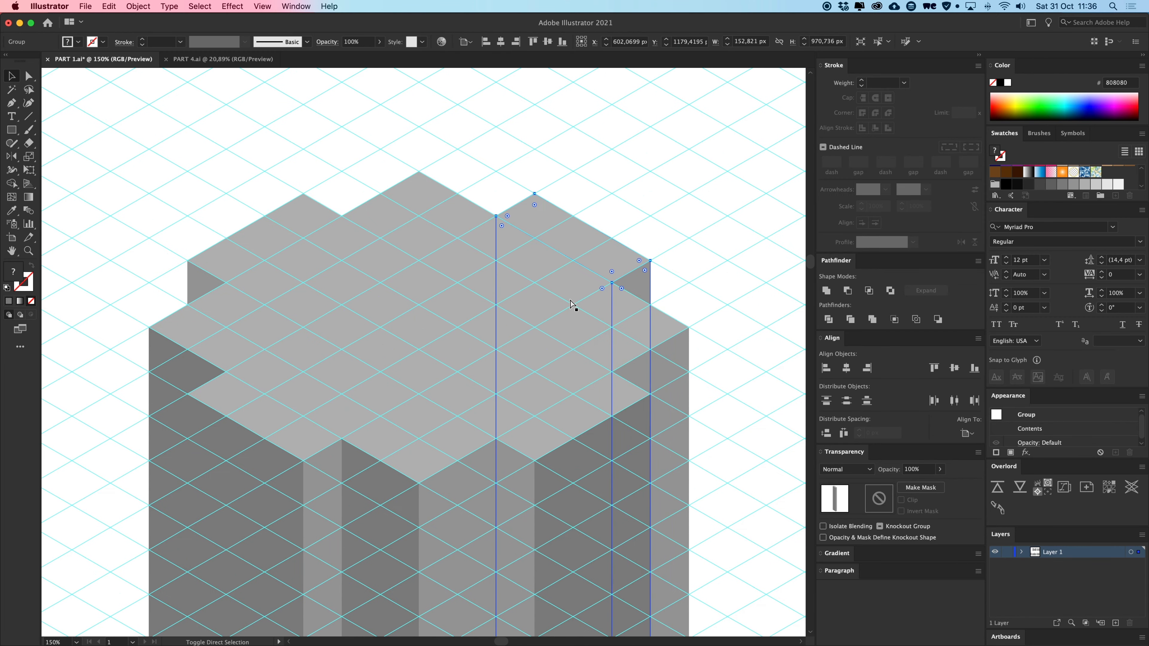
left_click(642, 171)
left_click(616, 257)
double_click(615, 266)
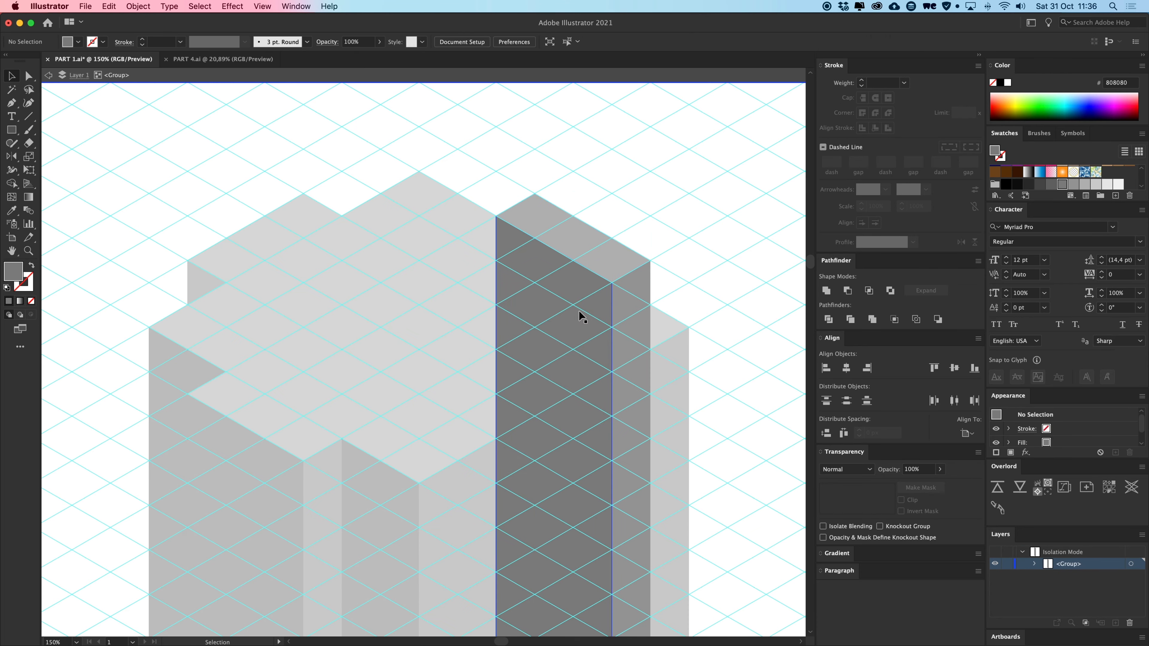
key("Delete")
double_click(665, 226)
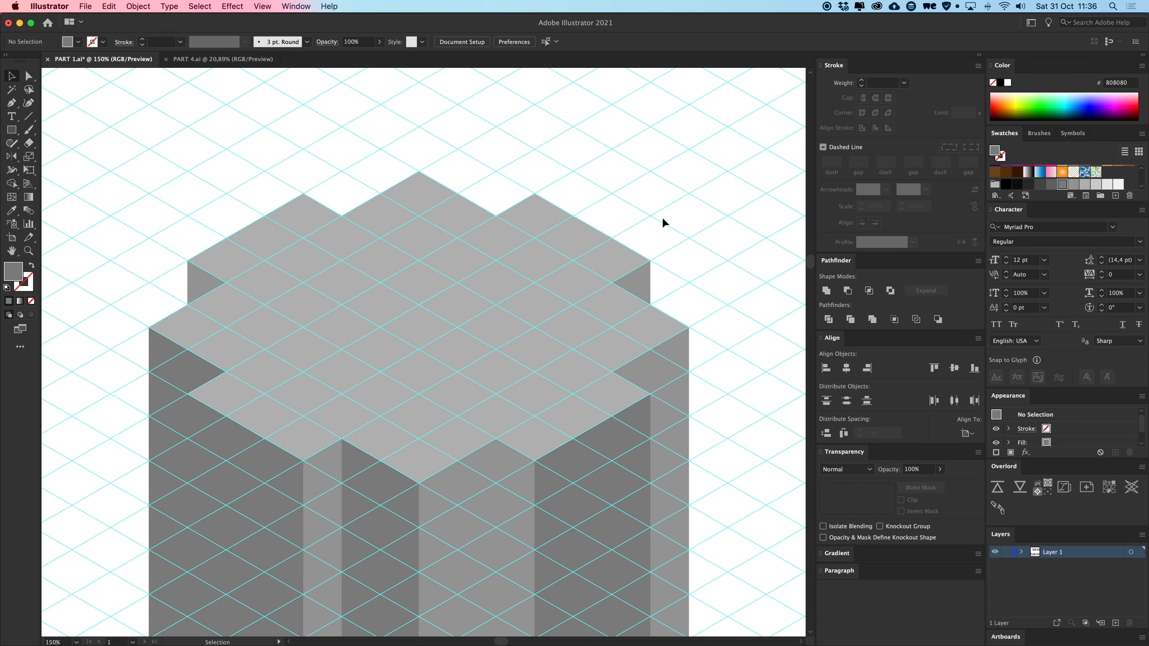
Hide the isometric guides and compare the notched block with the multi-tiered reference tower.
key("super+minus")
key("super+minus")
key("super+minus")
key("super+semicolon")
key("super+minus")
key("super+minus")
left_click_drag(362, 294, 380, 282)
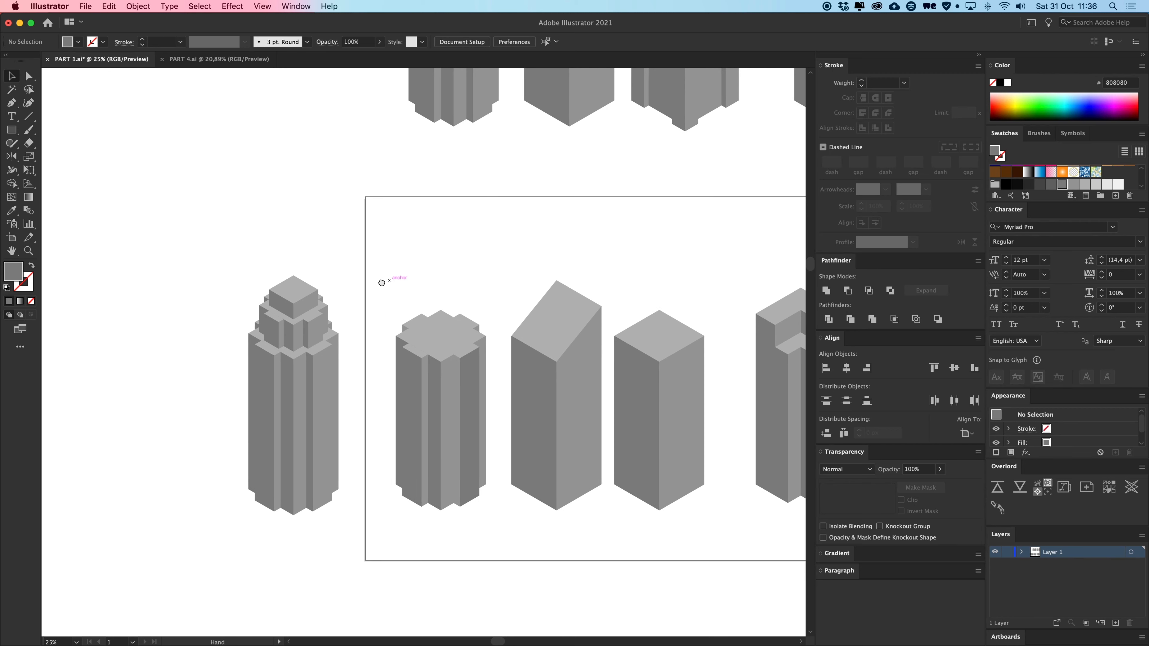
key("super+plus")
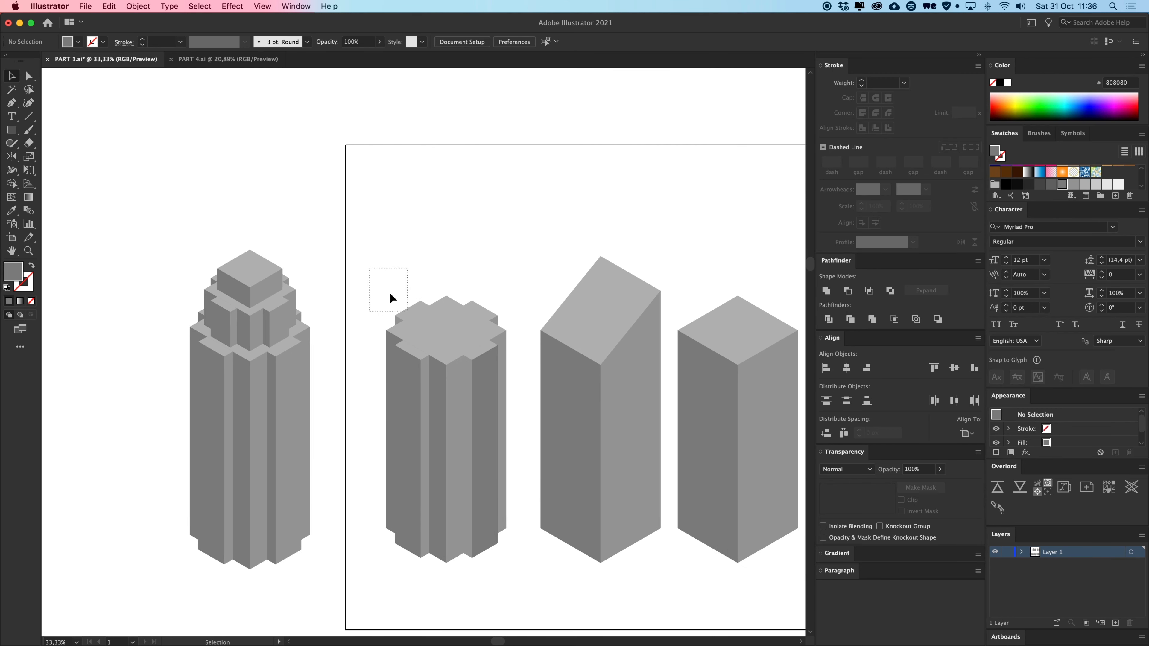
left_click_drag(515, 458, 515, 483)
Swap the front-right ledge's side fills, giving the wide face 999999 and the narrow face 808080.
left_click(512, 249)
key("super+plus")
key("super+plus")
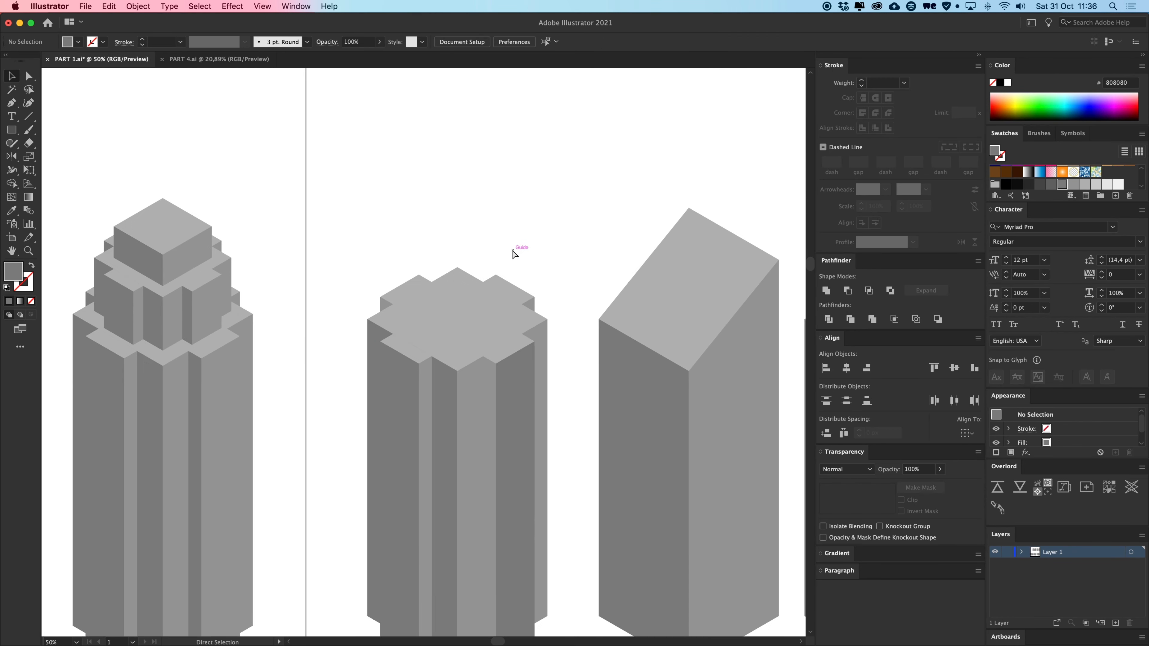
left_click(560, 393)
key("i")
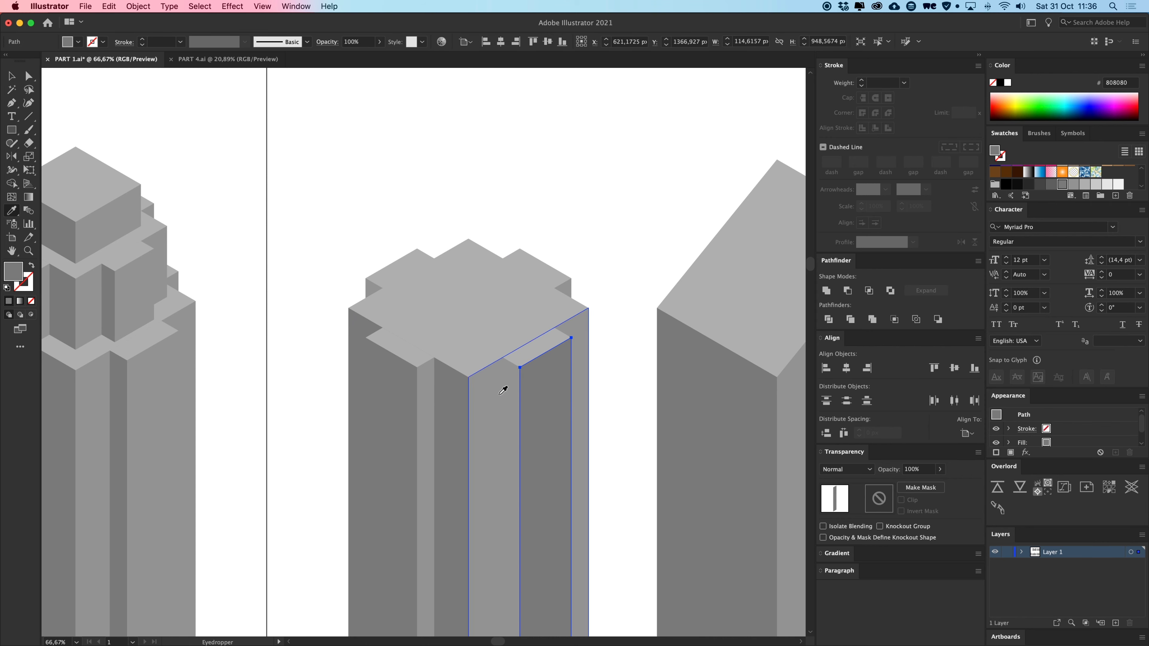
left_click(508, 392)
key("a")
left_click(514, 391)
key("i")
left_click(395, 386)
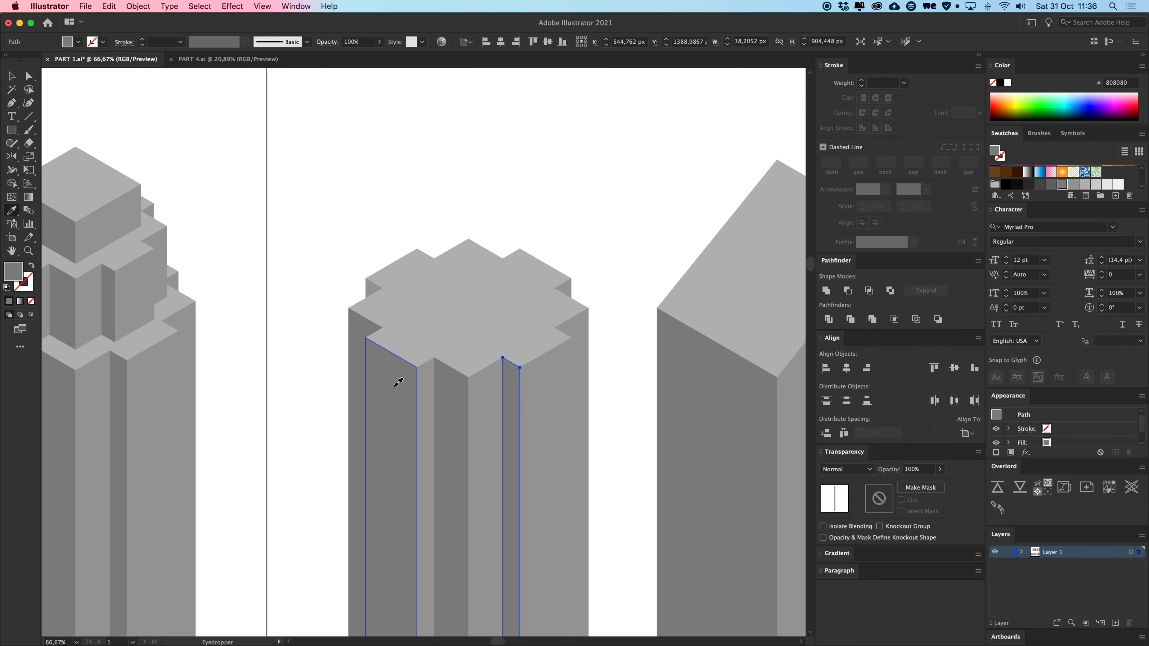
Check the back-right ledge's side face, set the back-left ledge's narrow side face to 808080, and deselect it.
key("a")
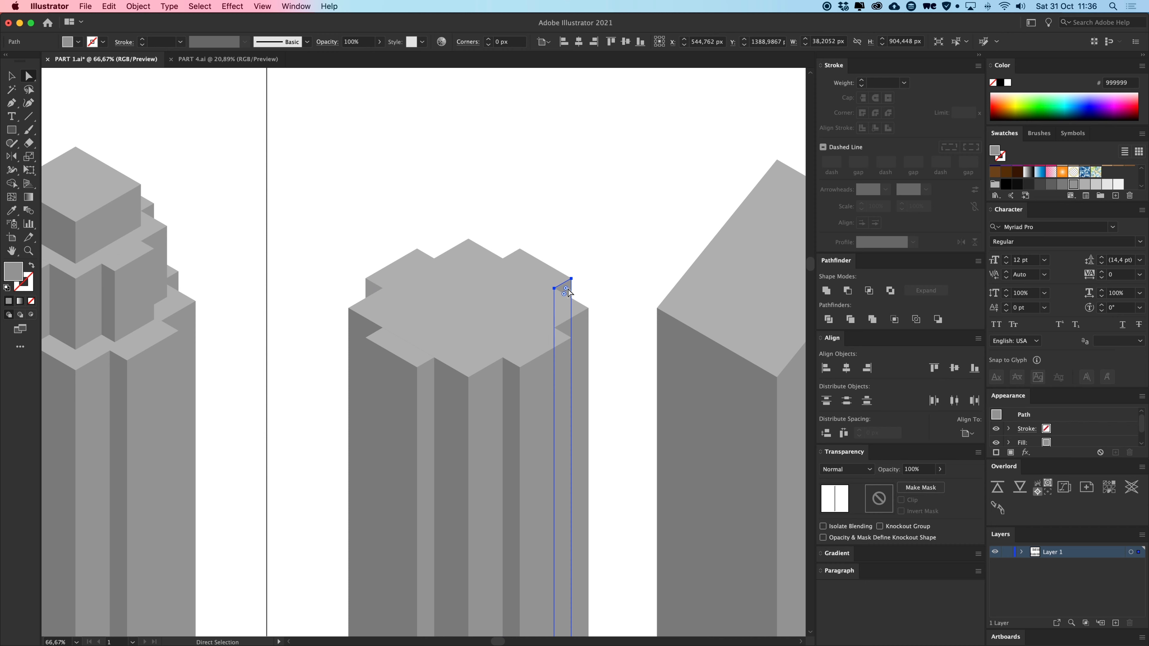
left_click(624, 261)
left_click(369, 288)
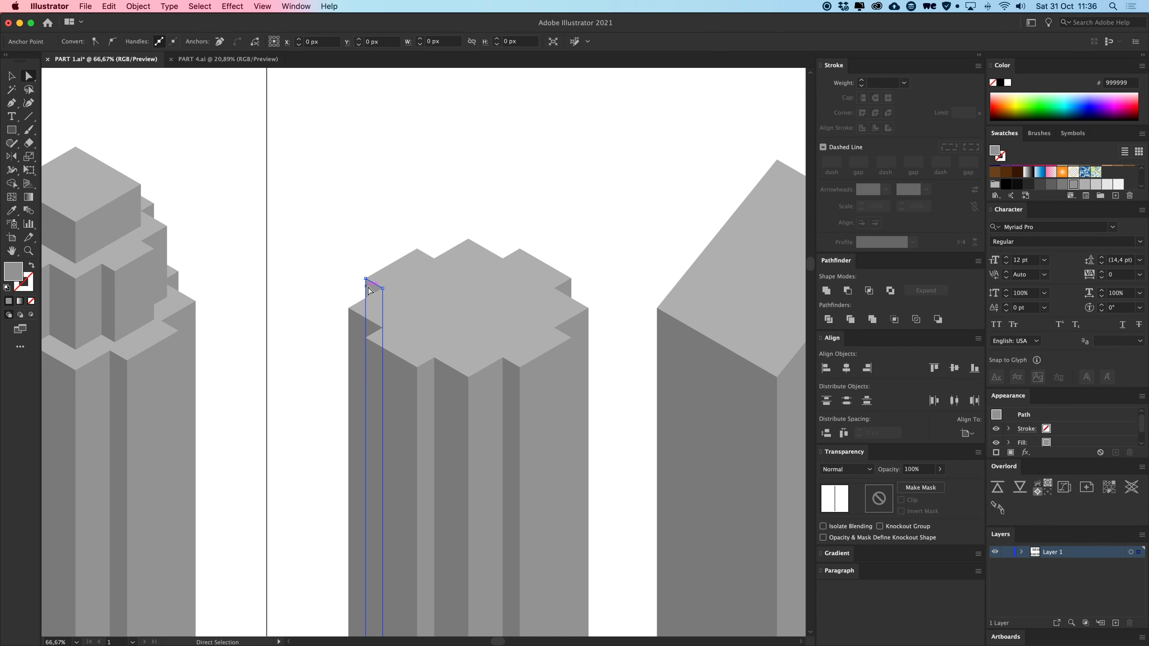
key("i")
left_click(399, 378)
key("v")
left_click(374, 186)
Deselect the ledge face and select the top and front parts of the whole notched block.
left_click_drag(362, 210, 440, 180)
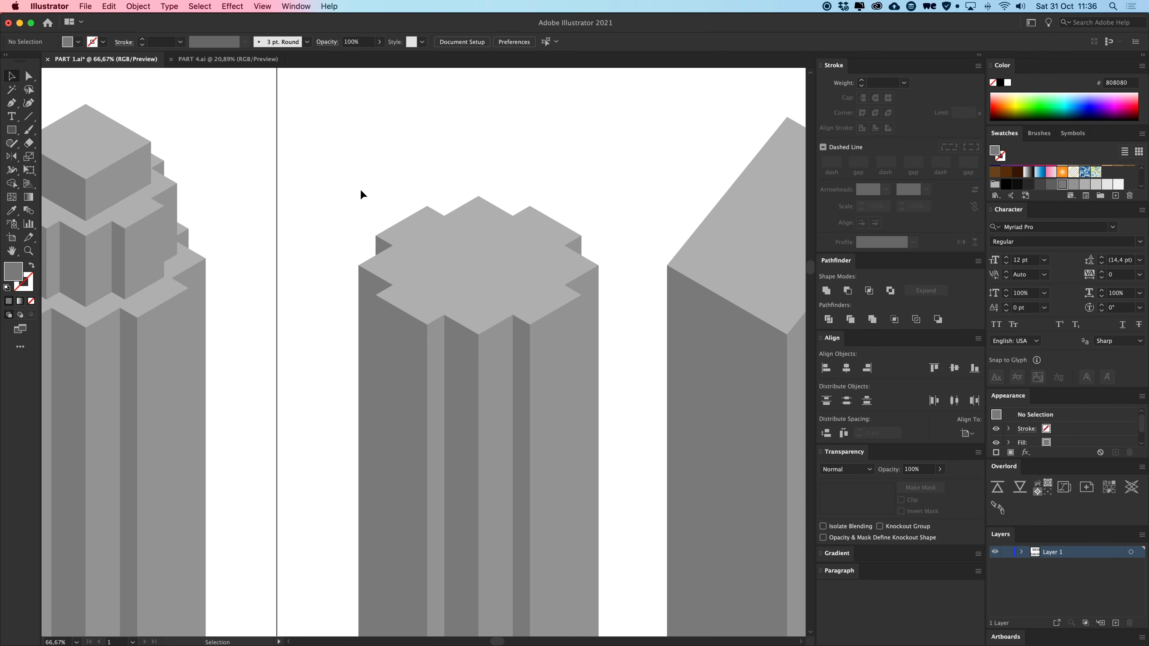
key("a")
left_click_drag(329, 178, 634, 423)
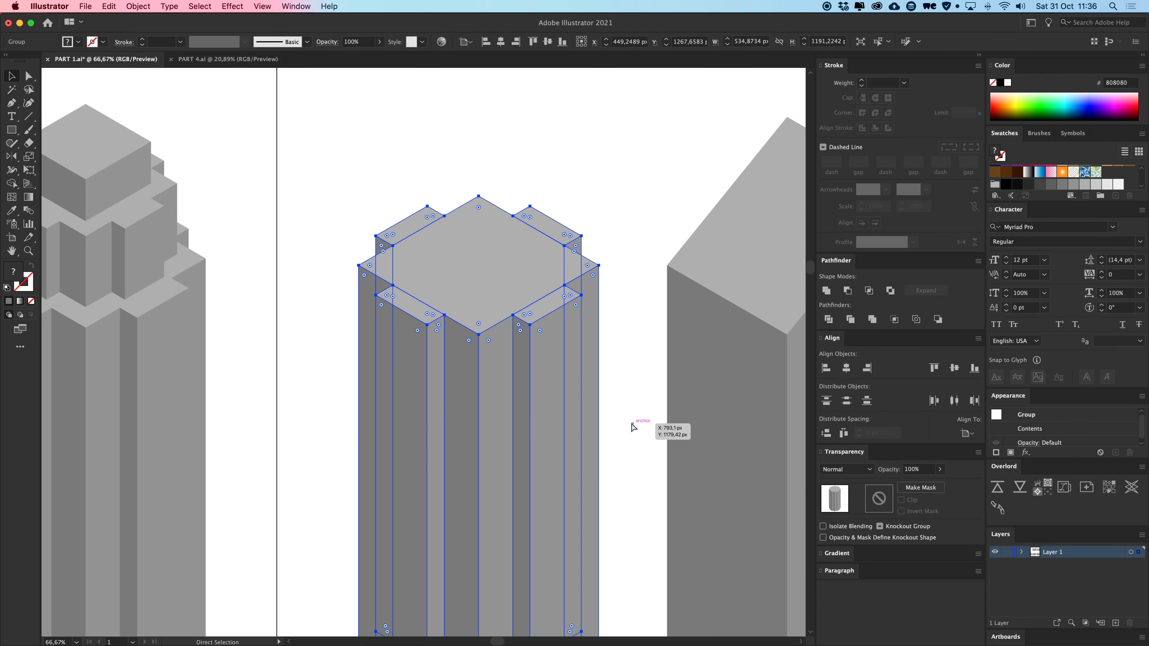
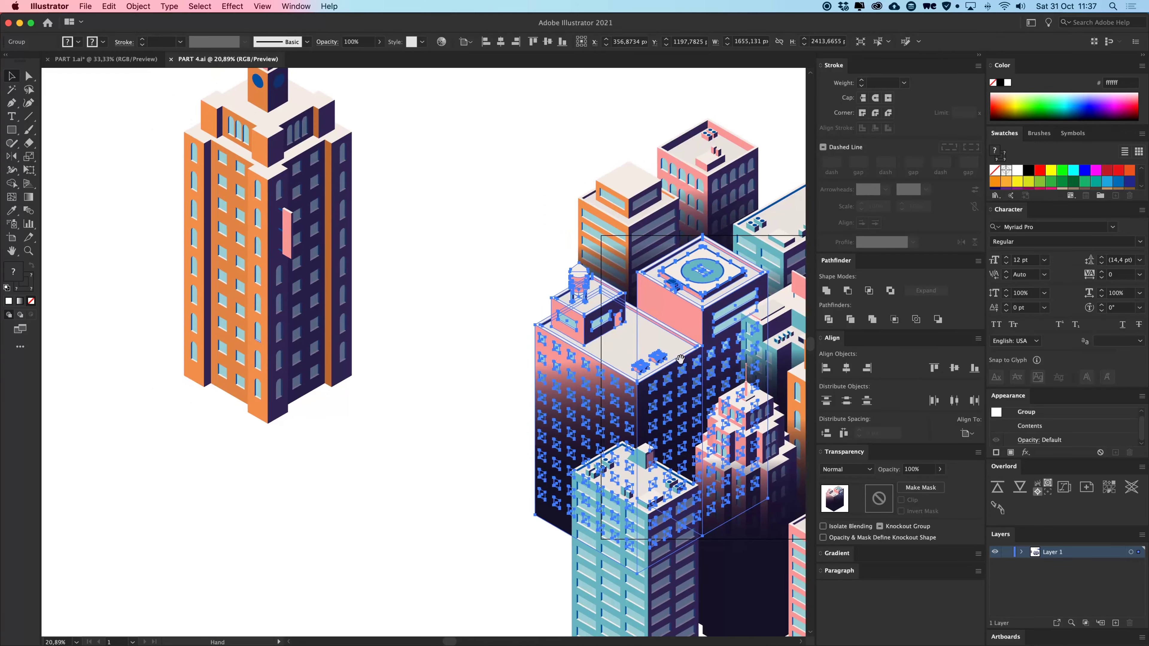
Move the pink helipad building out of the city onto empty canvas, deselect it and inspect its two-height shape.
scroll(280, 462, "left", 5)
scroll(280, 462, "down", 2)
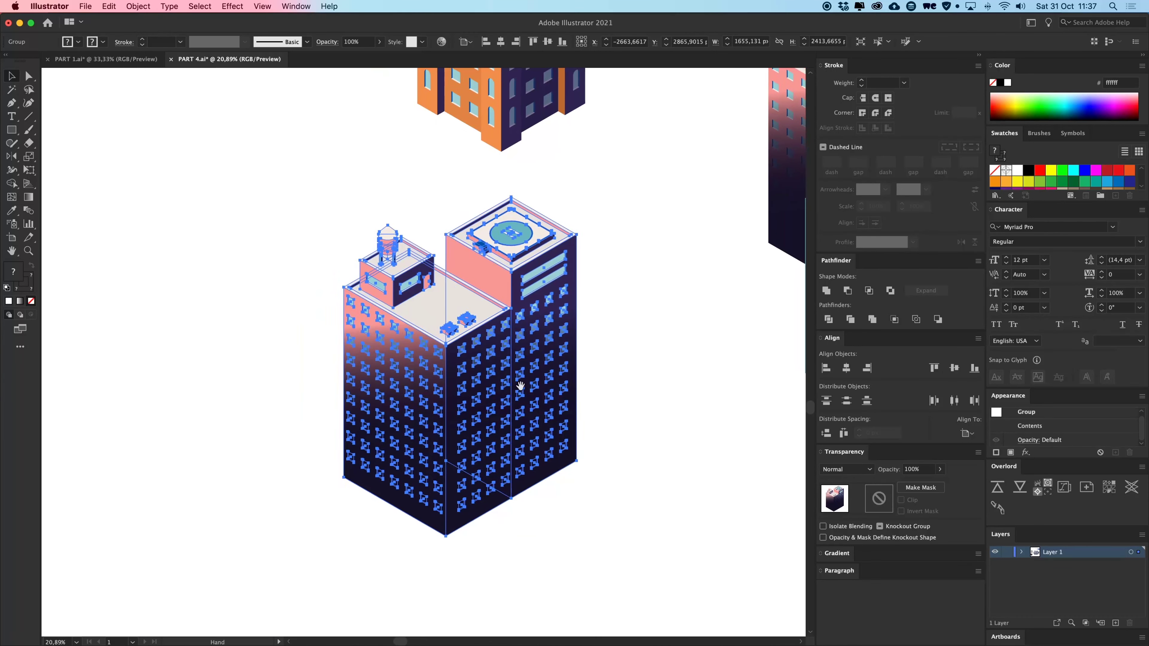
left_click(590, 351)
key("super+equal")
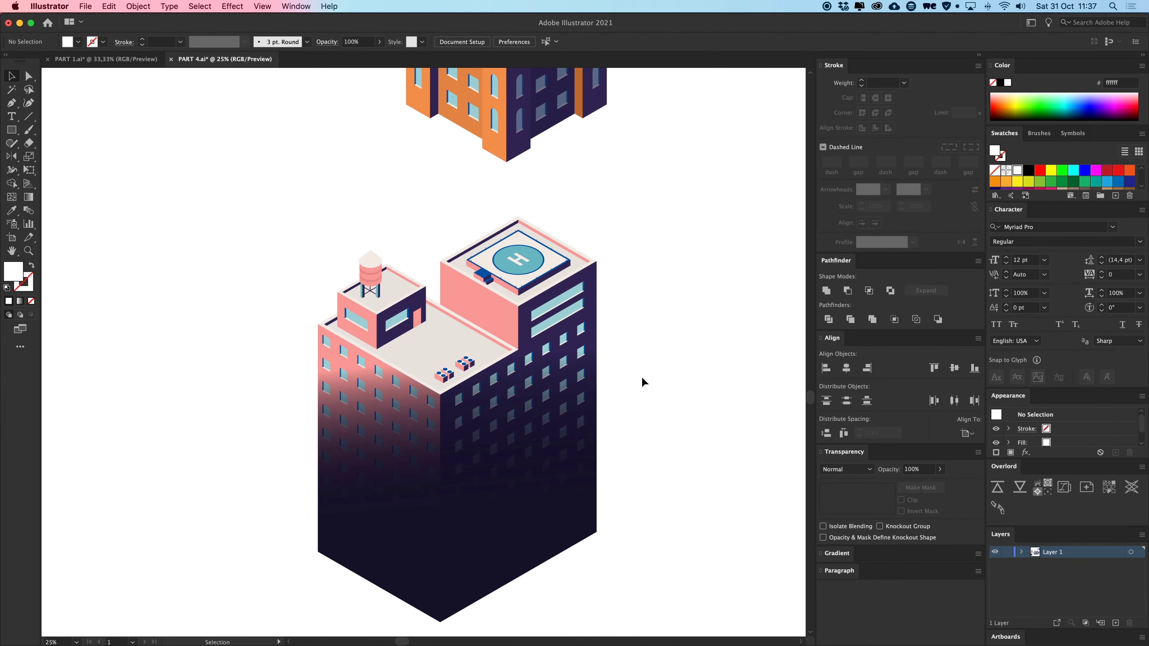
scroll(642, 376, "up", 1)
scroll(642, 376, "right", 1)
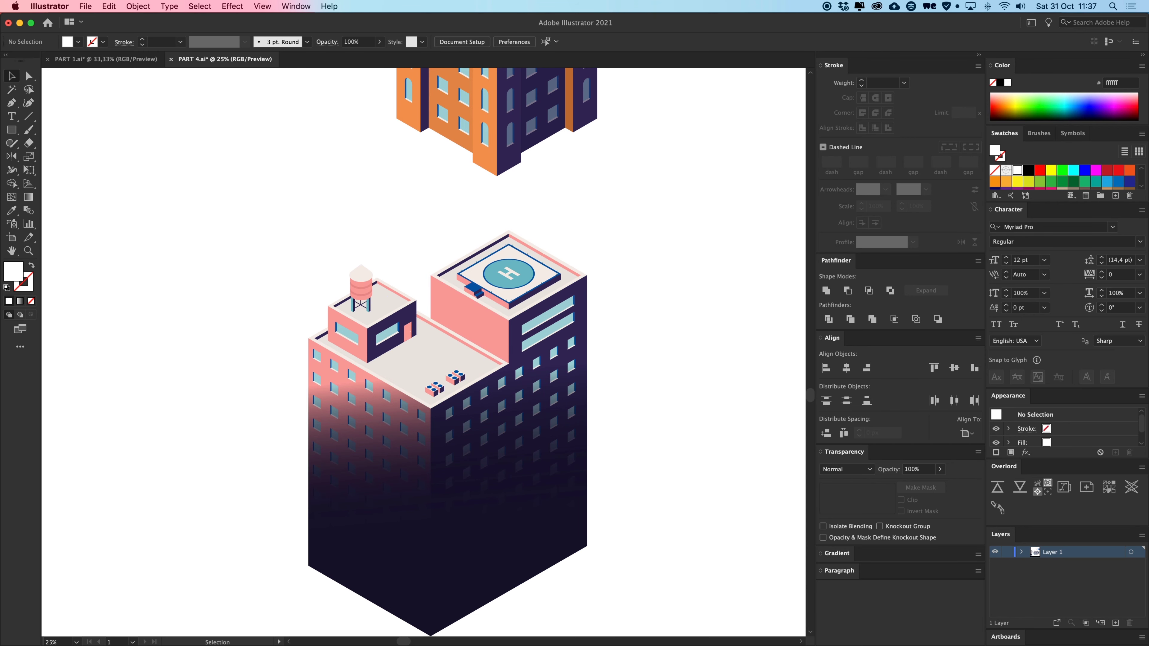
Return to PART 1.ai and copy the plain block to the empty area below the artboard.
left_click(95, 63)
left_click(672, 411)
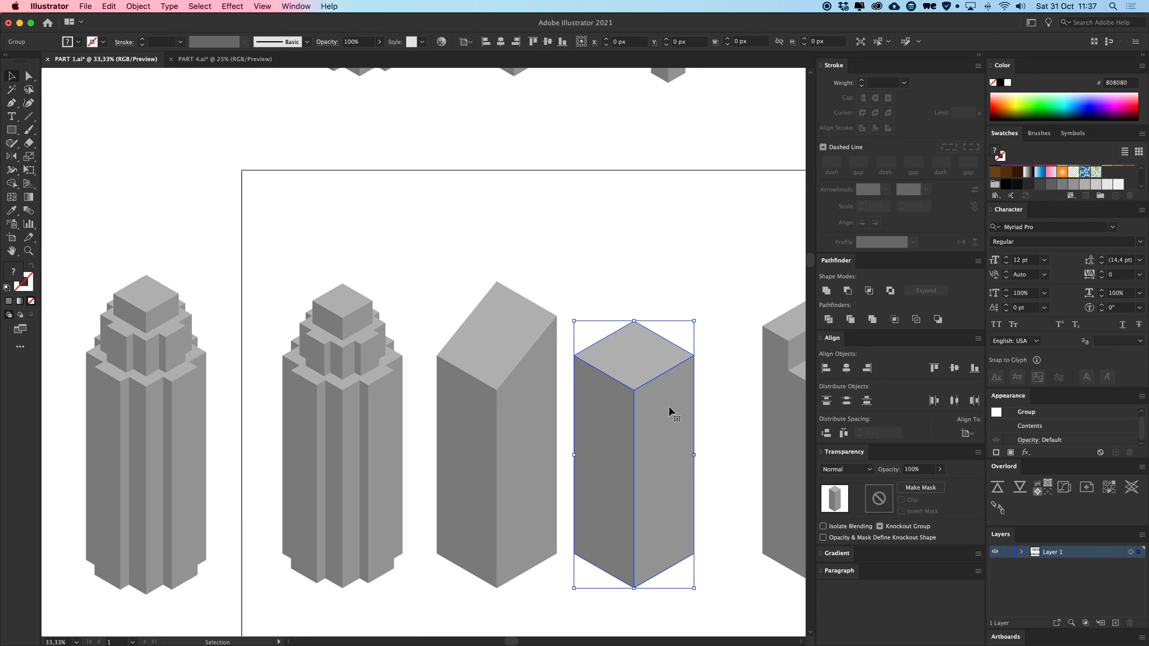
scroll(672, 410, "down", 5)
scroll(672, 410, "right", 2)
left_click_drag(561, 148, 449, 564)
scroll(577, 269, "down", 5)
scroll(577, 269, "left", 3)
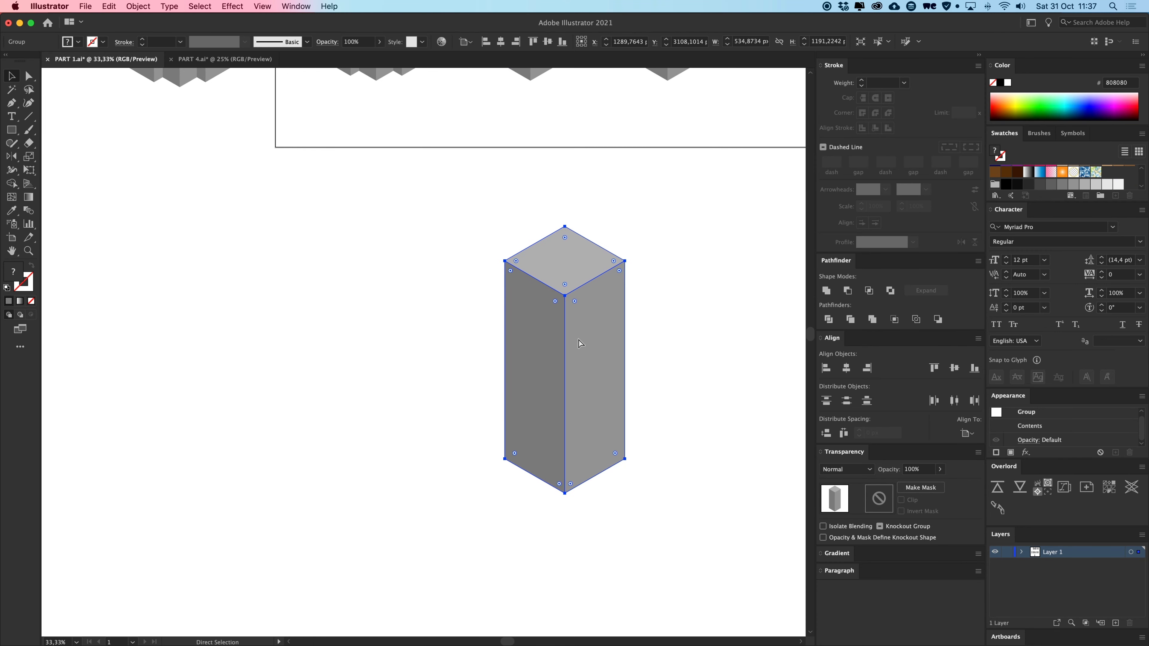
Duplicate the copied block diagonally to the front-left so it stands lower, in front of the first one.
key("super+equal")
scroll(577, 343, "left", 2)
left_click_drag(546, 287, 454, 378)
Isolate the front block, stretch its left side toward the back-left along the isometric direction, and leave isolation mode.
double_click(345, 296)
key("a")
left_click(276, 231)
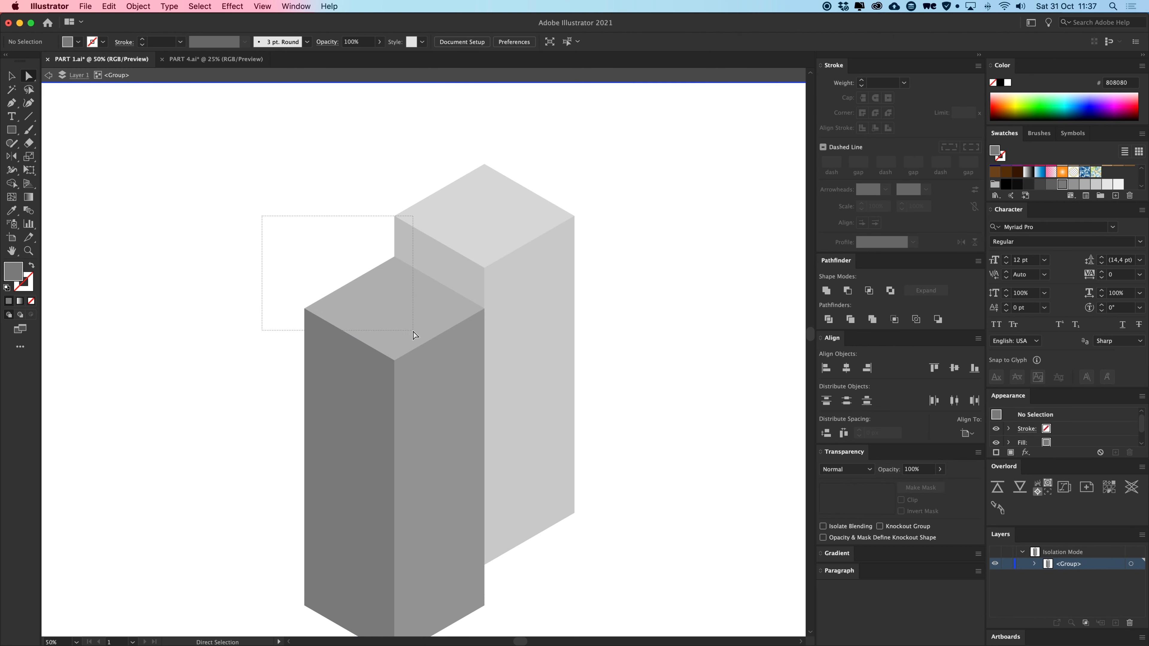
left_click_drag(413, 333, 413, 332)
scroll(321, 393, "down", 3)
scroll(321, 393, "left", 1)
left_click_drag(279, 504, 291, 522)
left_click_drag(320, 260, 235, 212)
key("v")
double_click(156, 177)
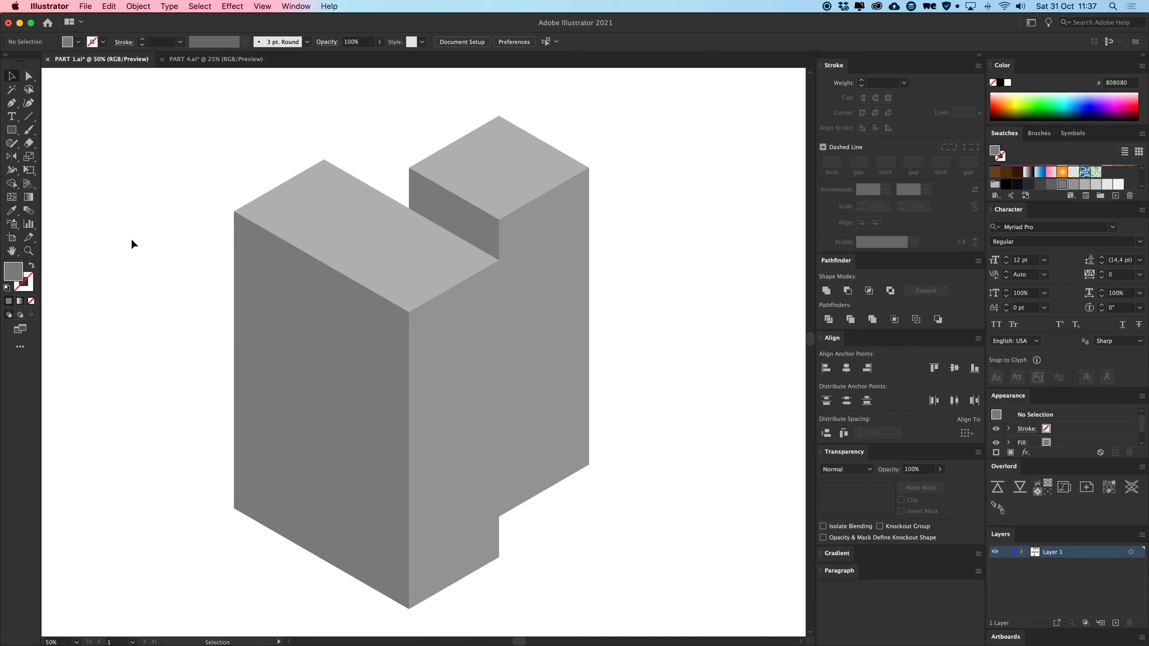
Delete the two trial blocks, switch to PART 4.ai and undo the helipad building's move out of the city.
mouse_move(198, 119)
left_mouse_down()
mouse_move(367, 224)
mouse_move(368, 213)
left_mouse_up()
key("Delete")
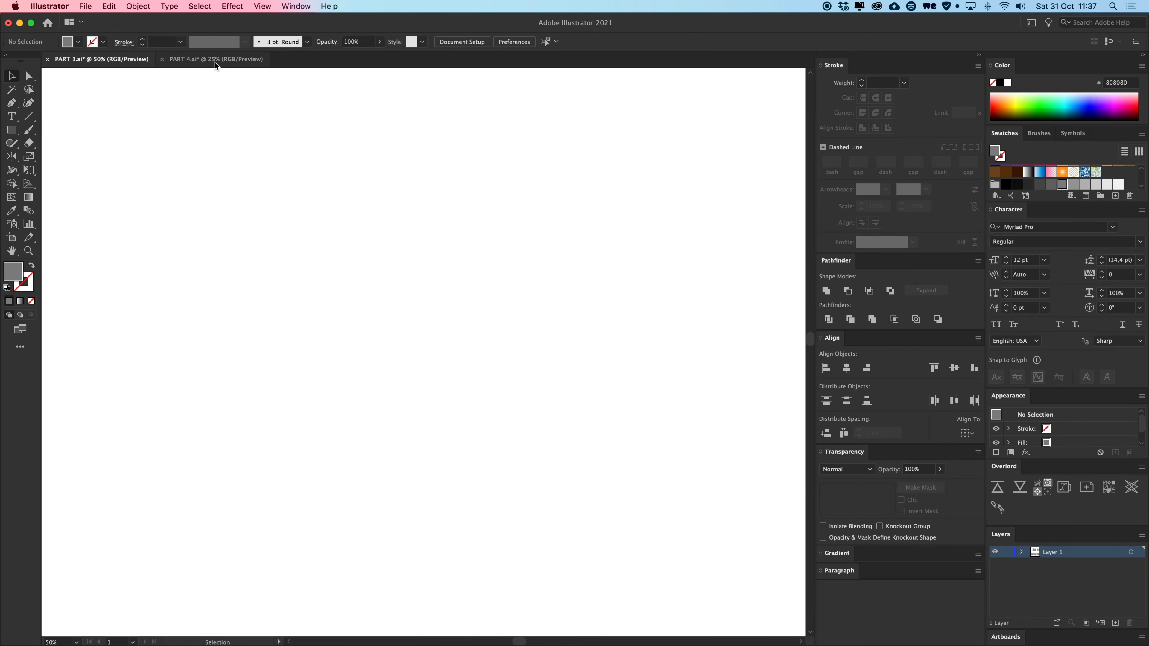
left_click(215, 62)
scroll(473, 240, "right", 2)
key("super+z")
key("super+z")
key("super+z")
Copy the teal building with the water tower from PART 4.ai and paste it into PART 1.ai below the artboard.
scroll(455, 290, "down", 3)
scroll(455, 289, "right", 3)
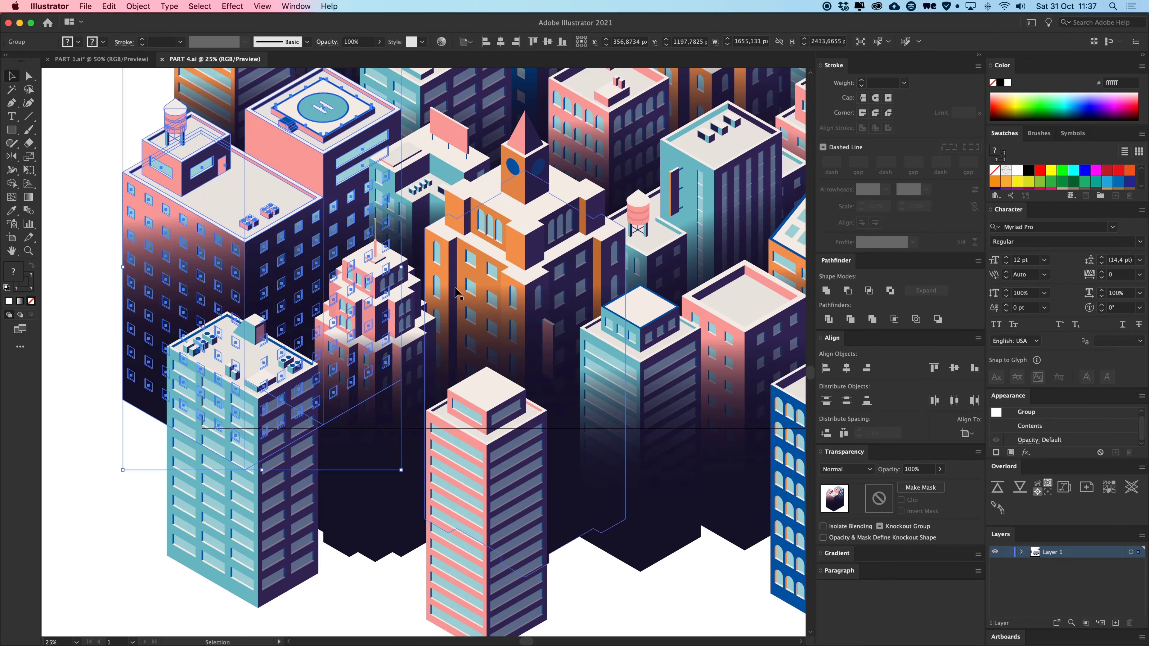
scroll(458, 293, "up", 4)
scroll(458, 293, "right", 3)
left_click(579, 261)
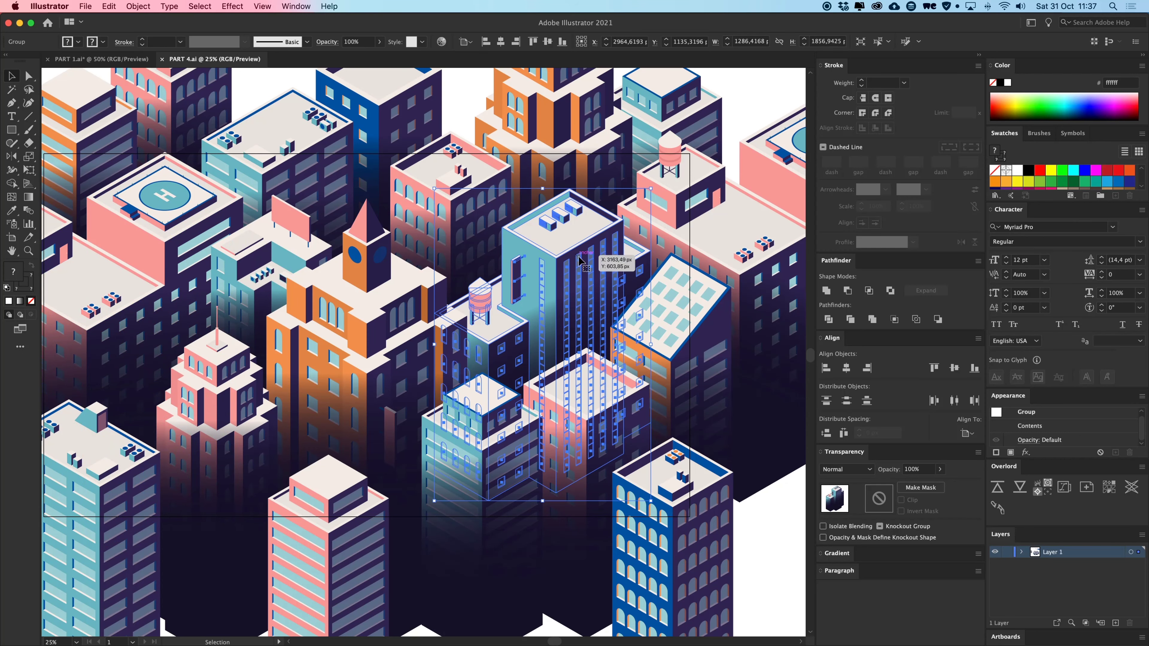
left_click(142, 62)
key("ctrl+v")
left_click(214, 198)
key("ctrl+minus")
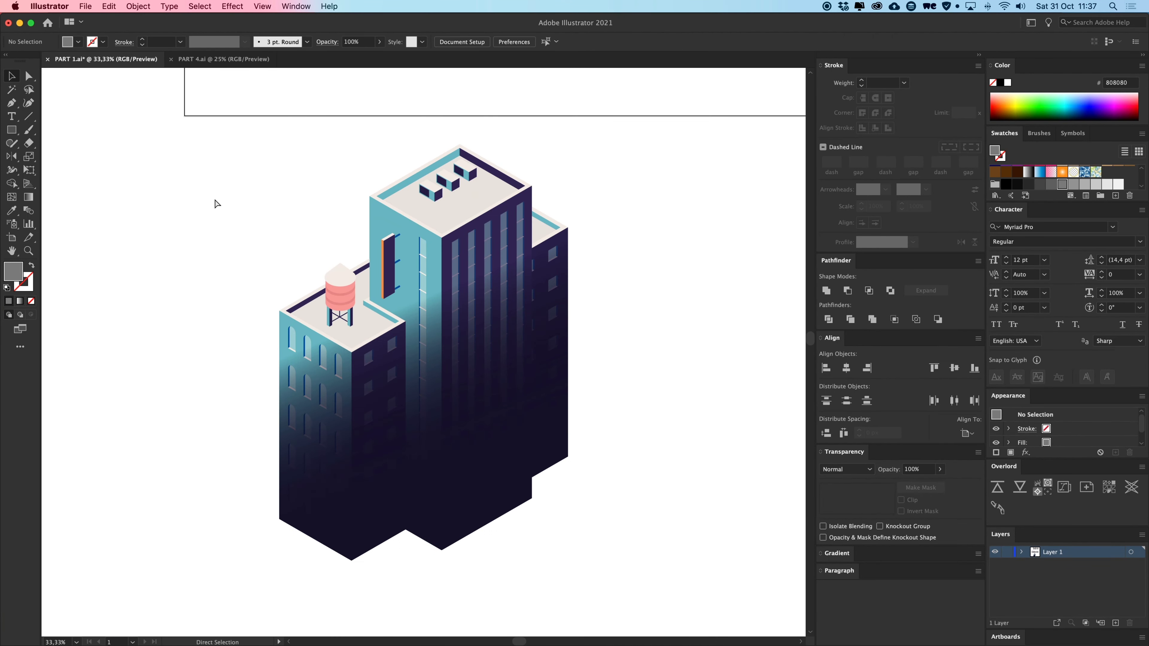
key("ctrl+minus")
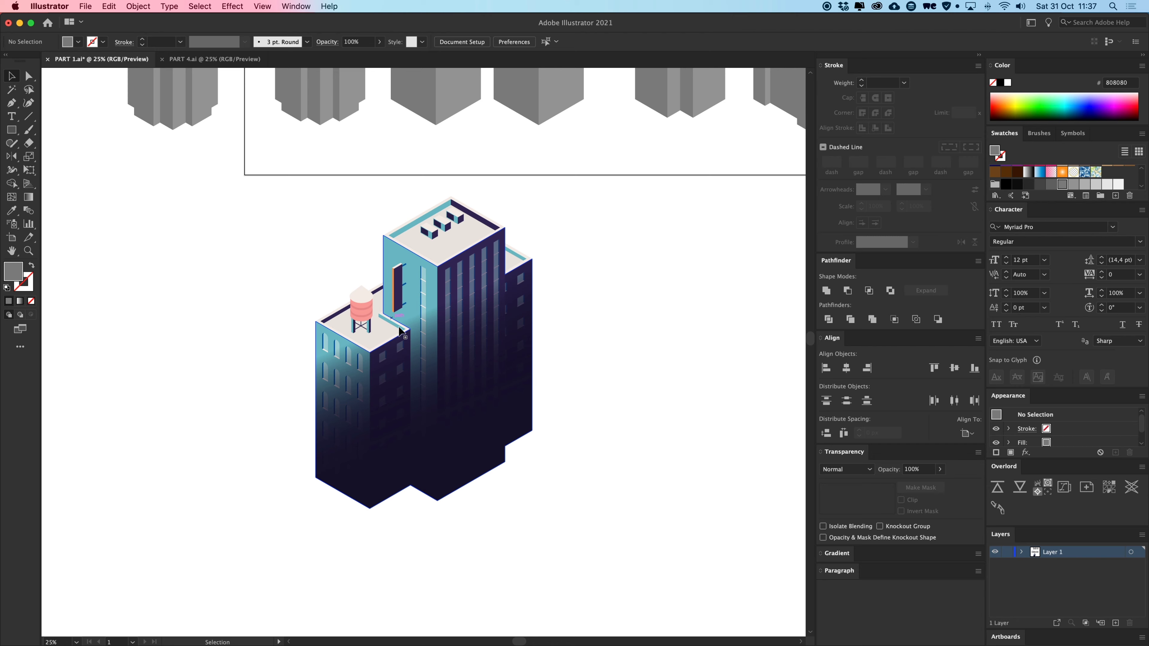
Delete the spare multi-tiered tower standing outside the artboard.
scroll(400, 332, "up", 3)
left_click(480, 346)
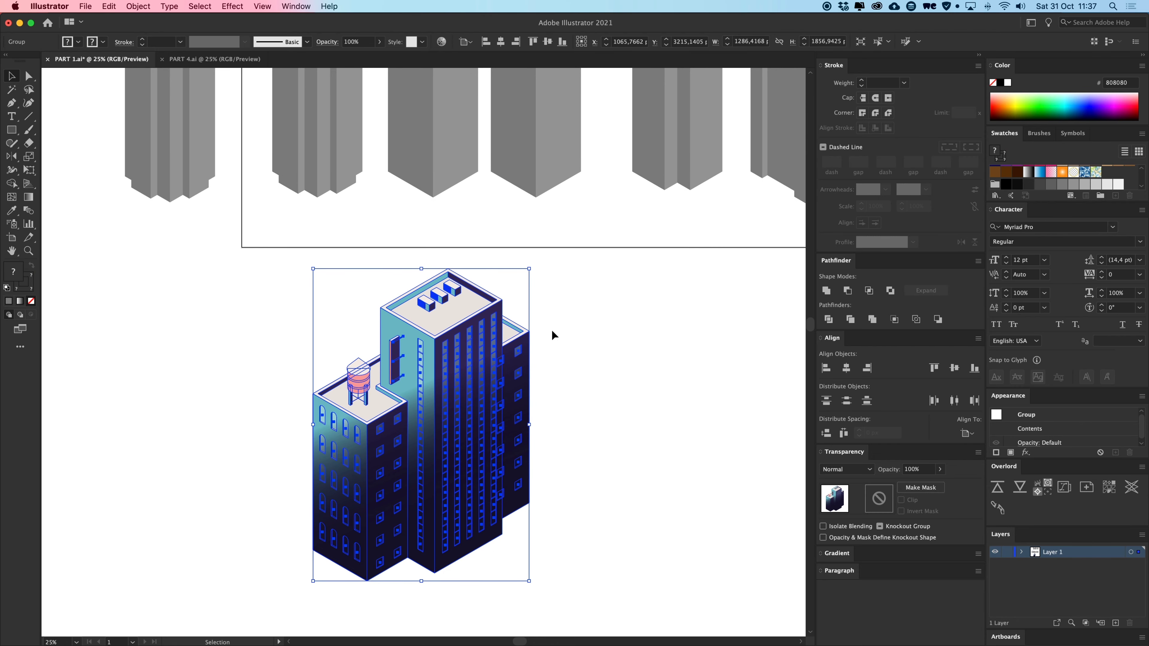
left_click_drag(508, 338, 433, 530)
left_click_drag(542, 432, 468, 496)
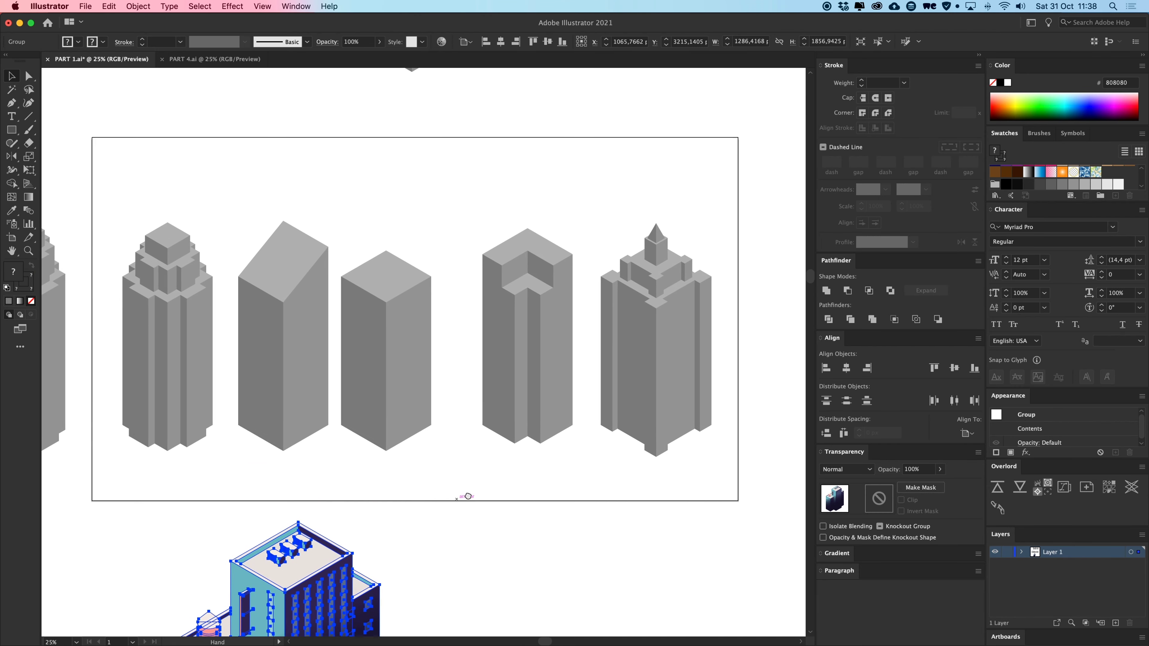
left_click_drag(589, 481, 672, 502)
left_click(493, 415)
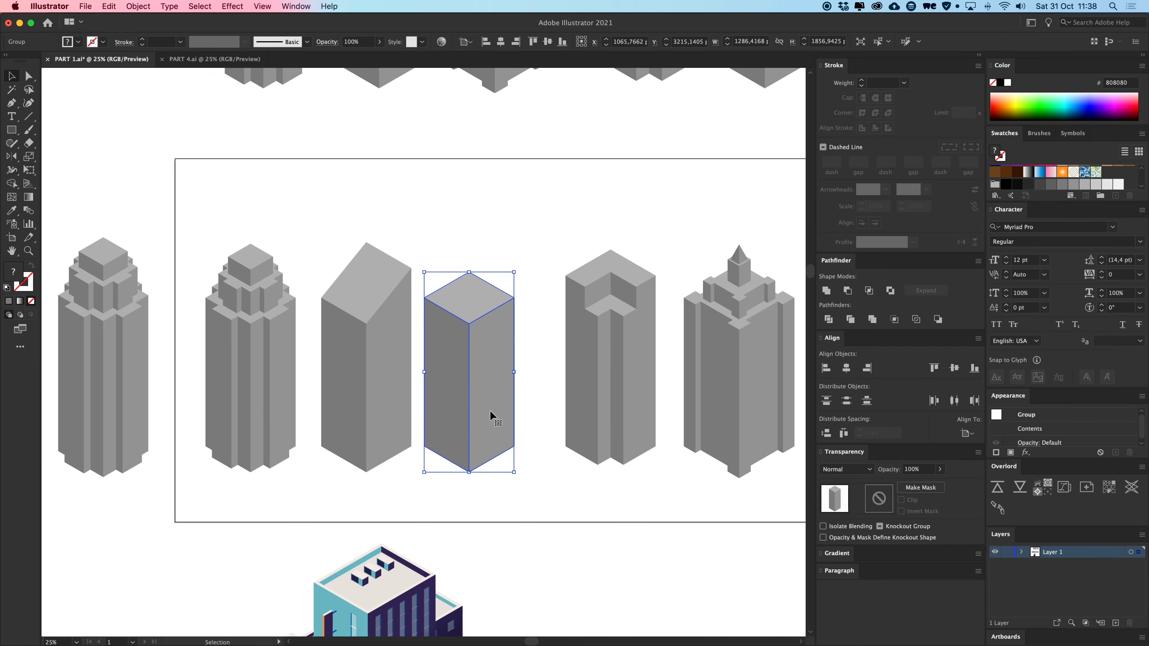
left_click_drag(250, 270, 398, 266)
left_click(244, 256)
key("Delete")
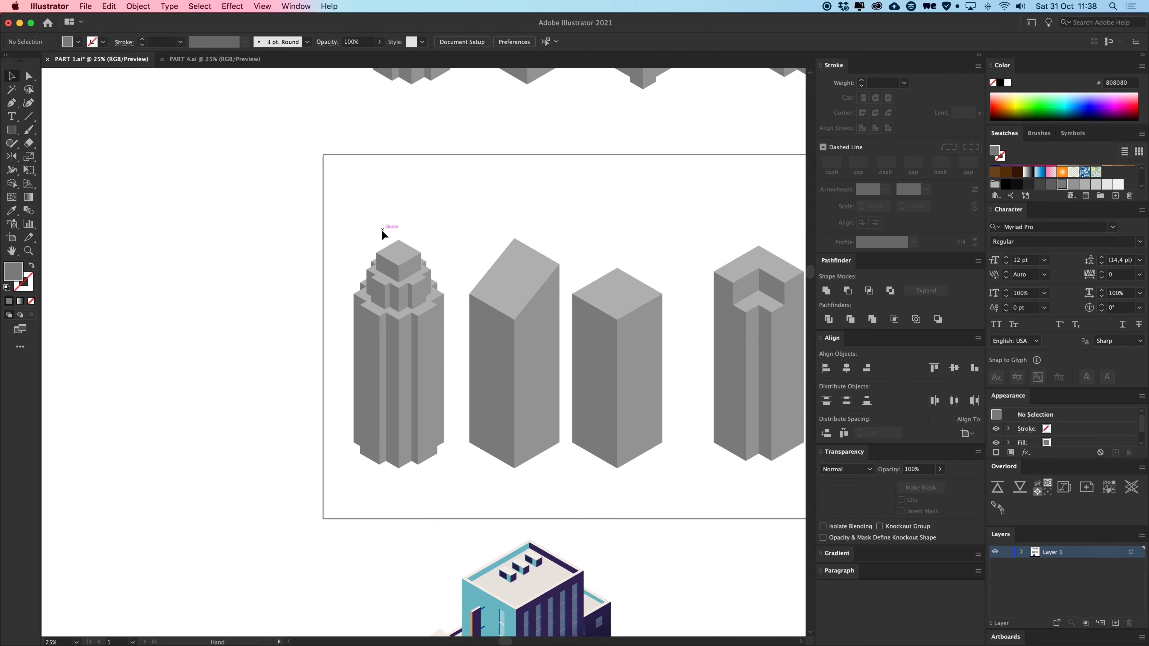
Move the two towers on each side of the plain block off the artboard.
left_click_drag(327, 209, 515, 411)
left_click_drag(549, 417, 161, 402)
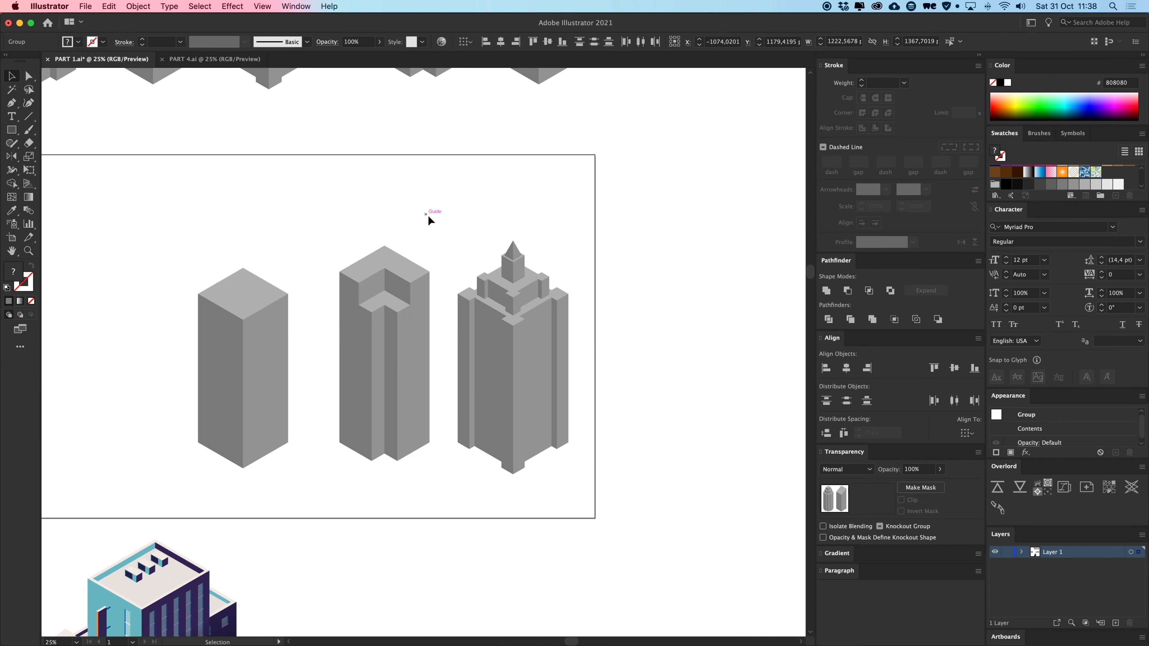
left_click_drag(352, 230, 516, 404)
left_click_drag(406, 382, 704, 389)
scroll(640, 390, "left", 5)
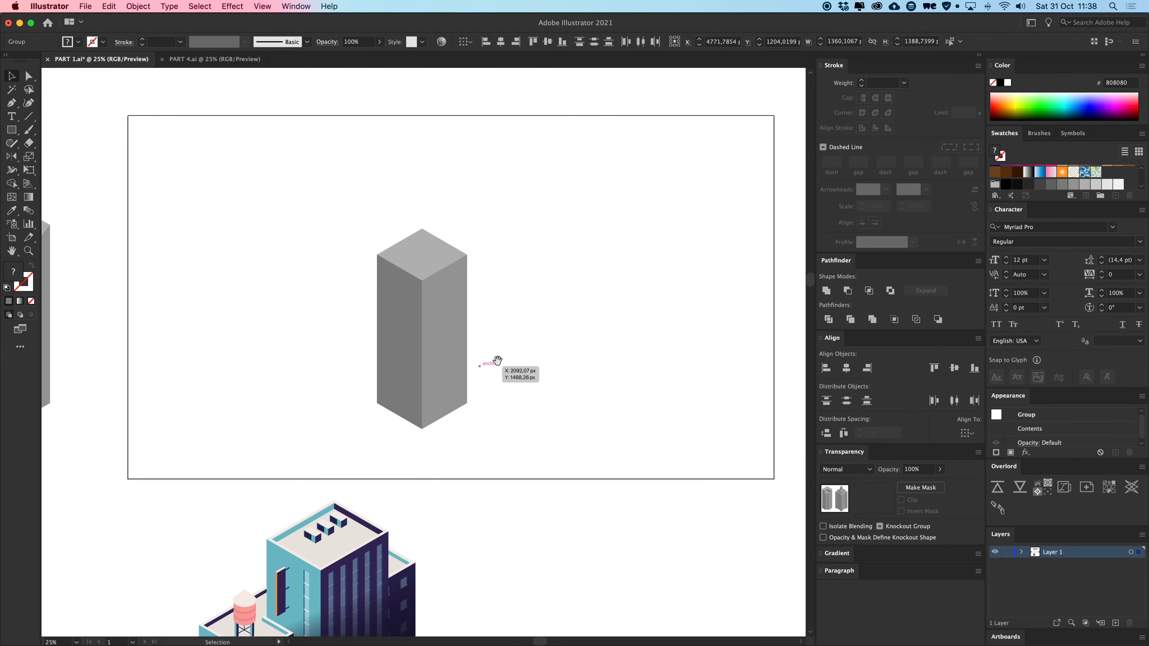
Place the teal reference building beside the plain block on the artboard and show the isometric guides.
left_click_drag(366, 566, 286, 264)
left_click(523, 262)
key("super+equal")
key("super+semicolon")
key("super+equal")
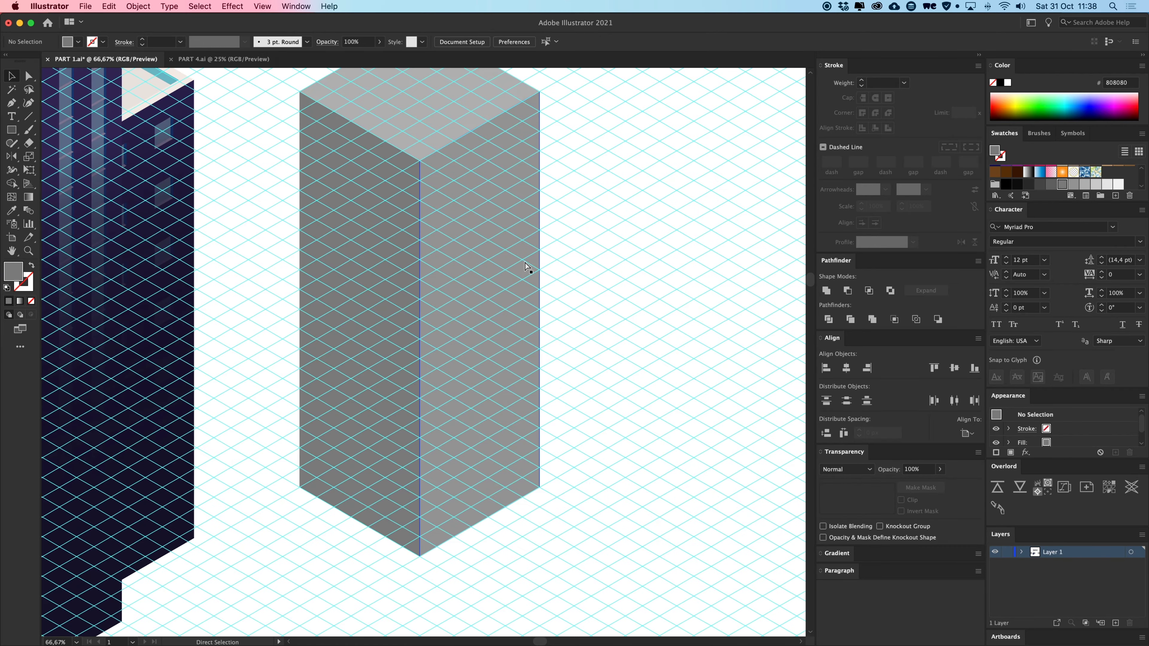
Examine the teal building's roof proportions against the isometric guides and compare them with the plain block.
left_click_drag(503, 167, 498, 388)
left_click_drag(280, 239, 643, 214)
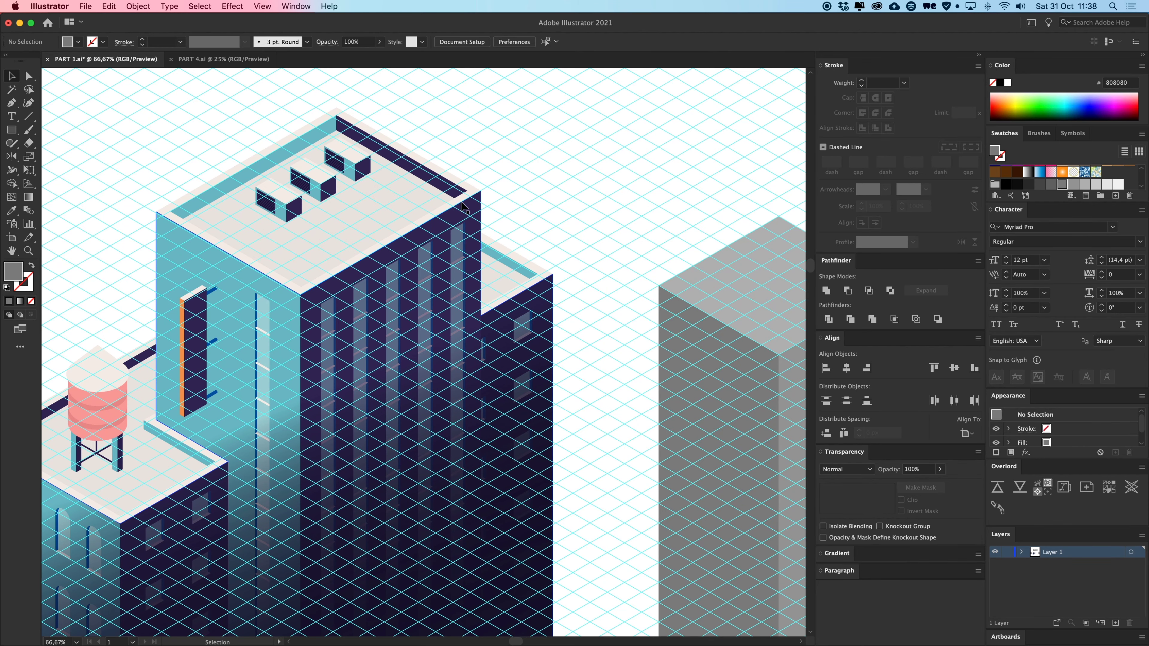
scroll(547, 205, "right", 3)
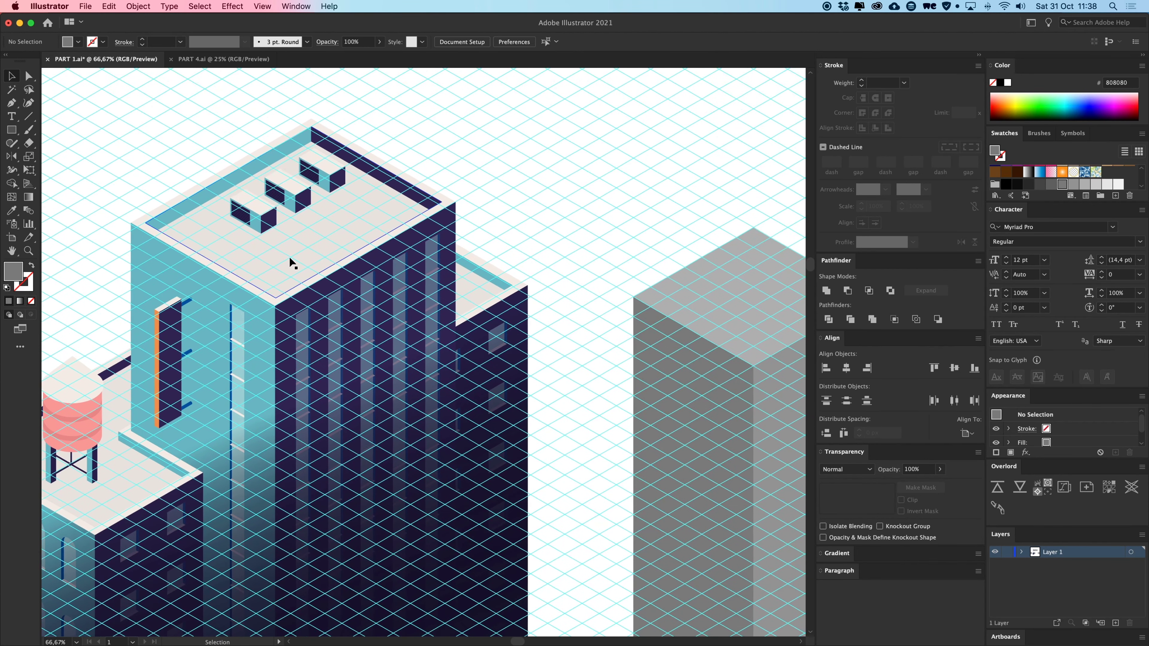
left_click_drag(312, 288, 312, 288)
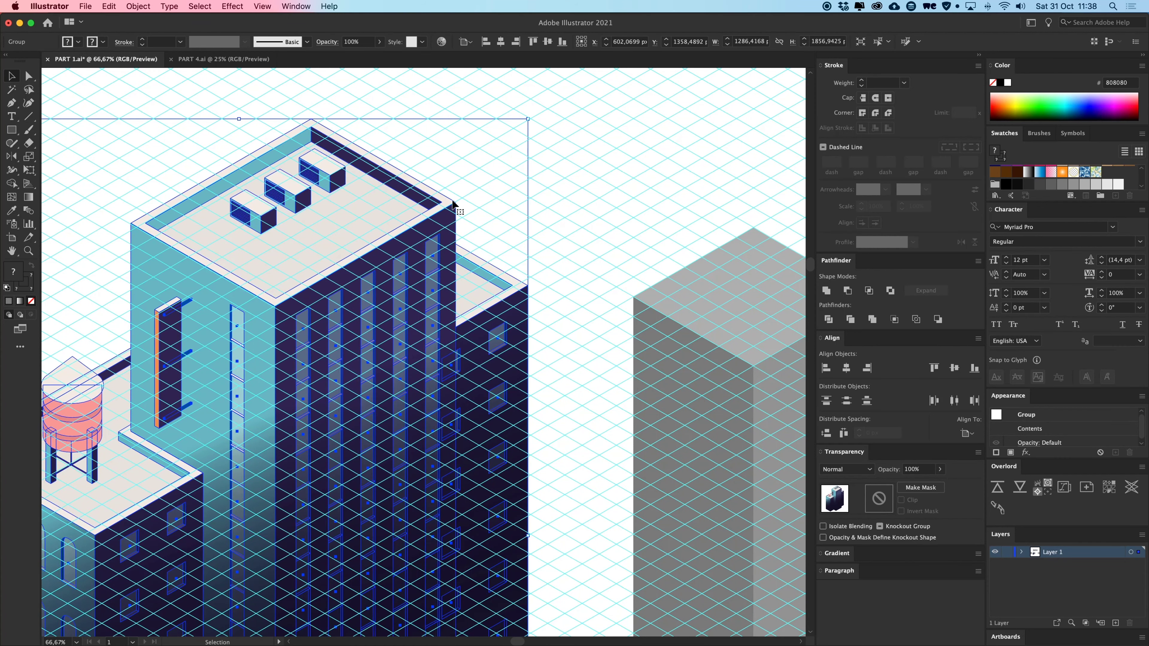
left_click(515, 204)
key("space")
left_click_drag(688, 181, 341, 260)
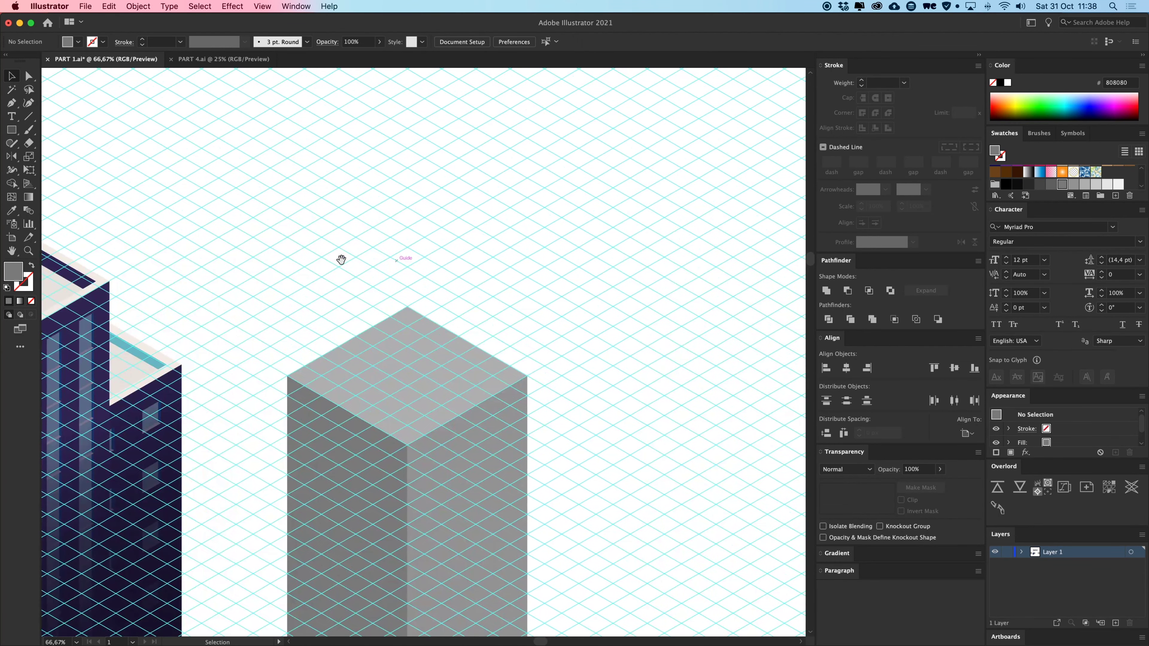
Stretch the plain block's right side toward the back-right along the guides to a total width of about 649 px.
left_click_drag(534, 368, 580, 394)
key("space")
left_click_drag(597, 568, 548, 263)
left_click_drag(540, 429, 464, 505)
key("space")
scroll(494, 162, "up", 10)
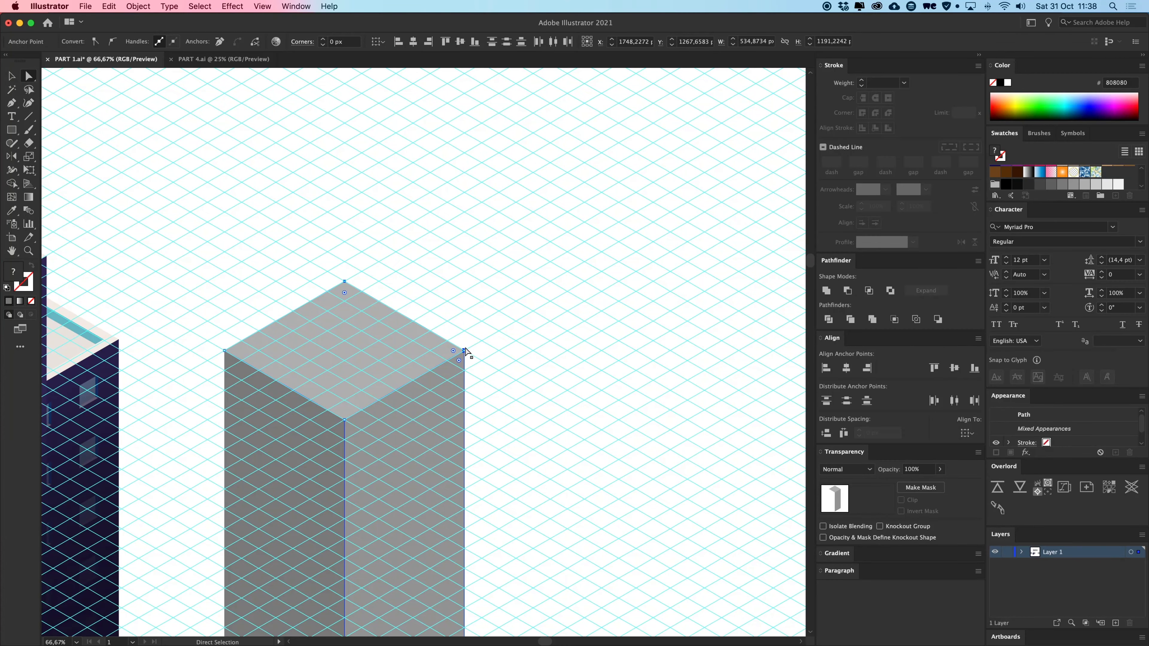
left_click_drag(464, 351, 517, 321)
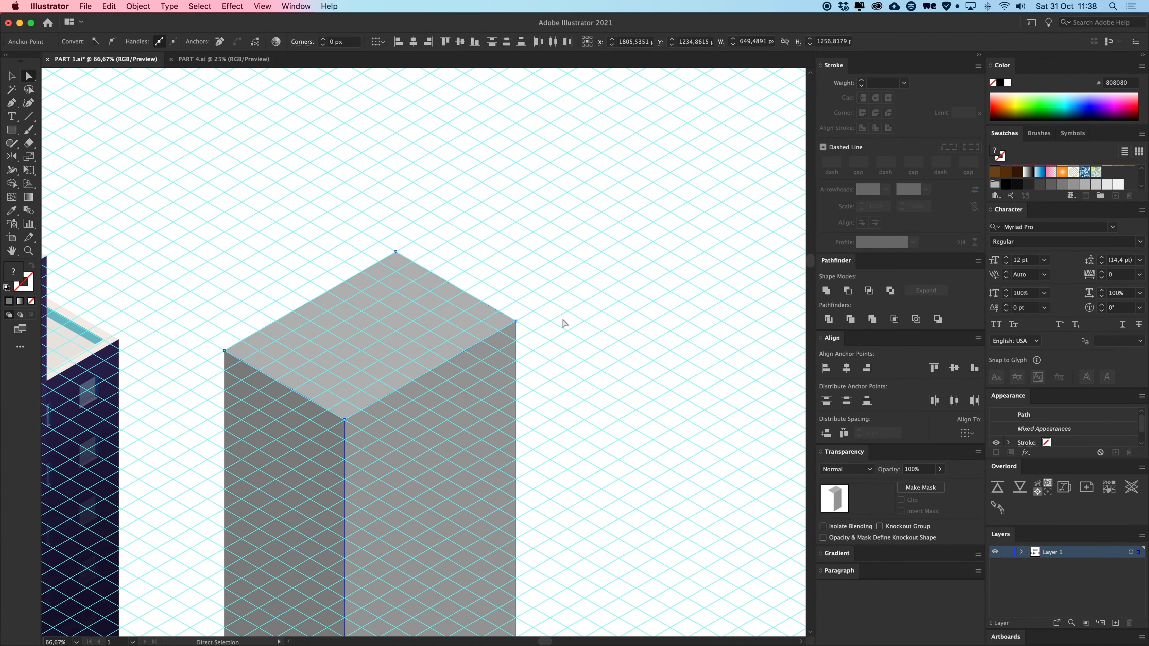
left_click(562, 322)
Compare the reference's left wing with the widened block, and move the reference farther away to free space beside the block.
key("space")
left_click_drag(522, 410, 734, 304)
scroll(733, 304, "left", 10)
scroll(521, 316, "down", 4)
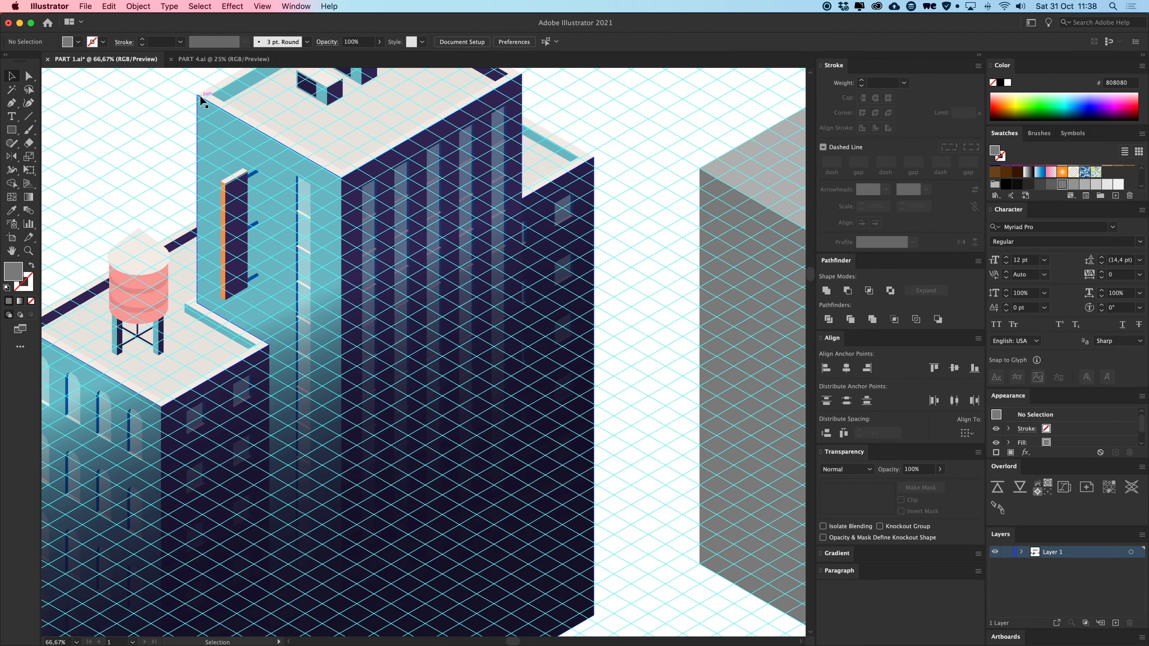
key("space")
left_click_drag(663, 264, 357, 260)
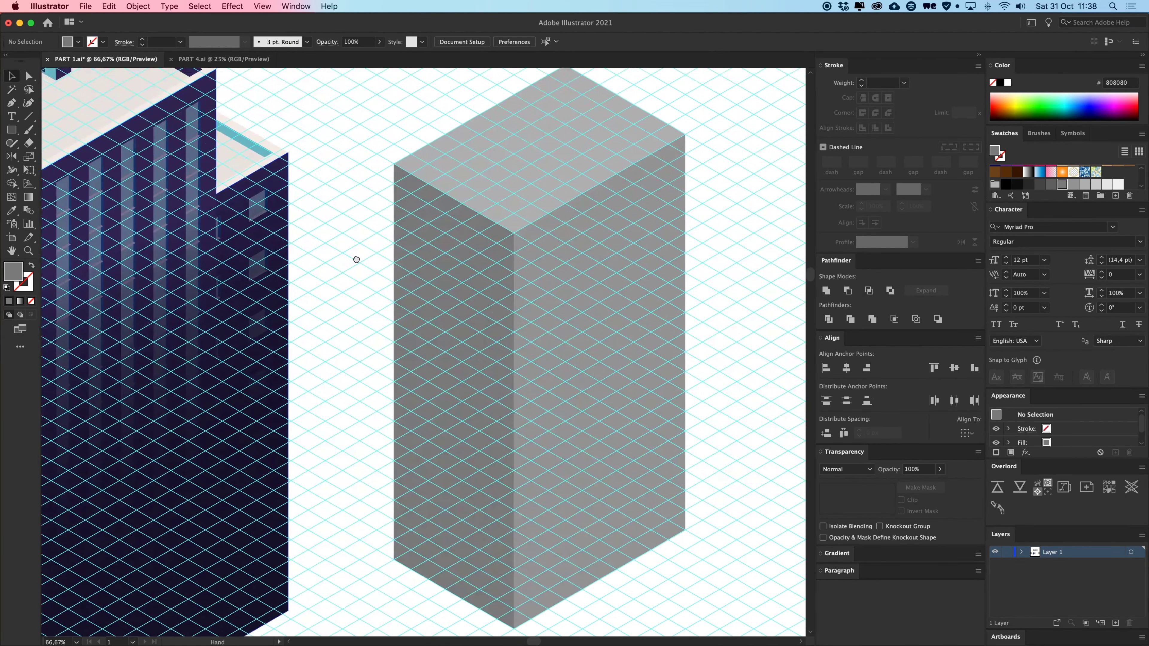
left_click_drag(256, 329, 85, 341)
left_click_drag(295, 301, 396, 265)
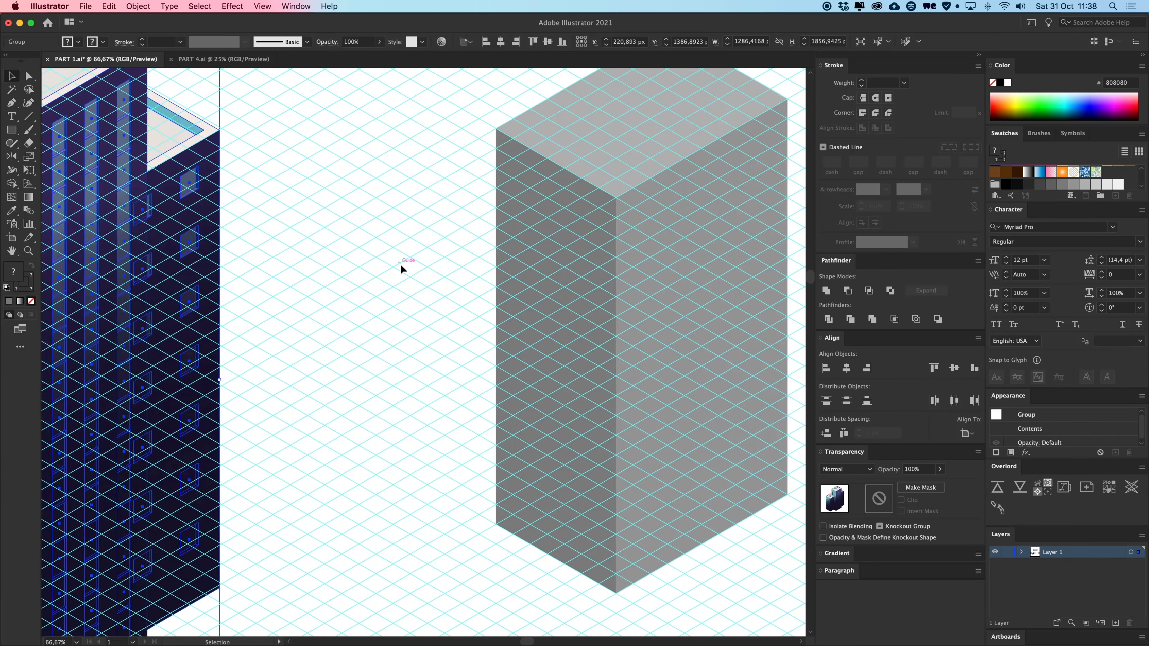
left_click(400, 266)
Draw the left wing's rhombus roof, about 458 × 265 px, along the guides against the core's left face with the Pen tool.
key("p")
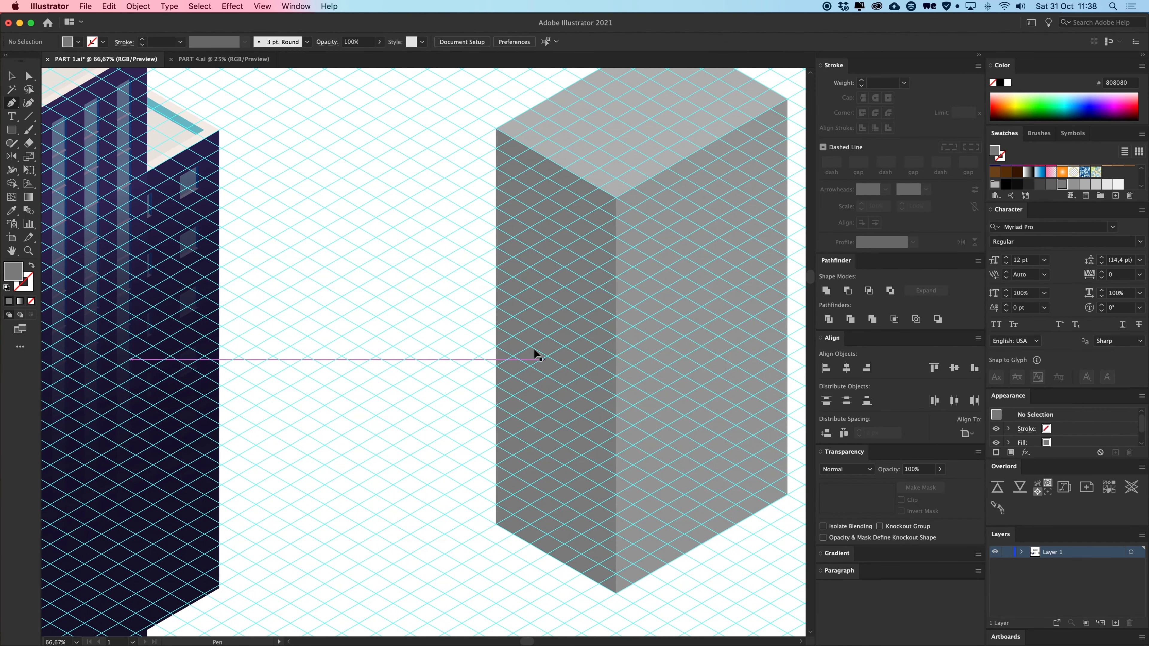
left_click(496, 287)
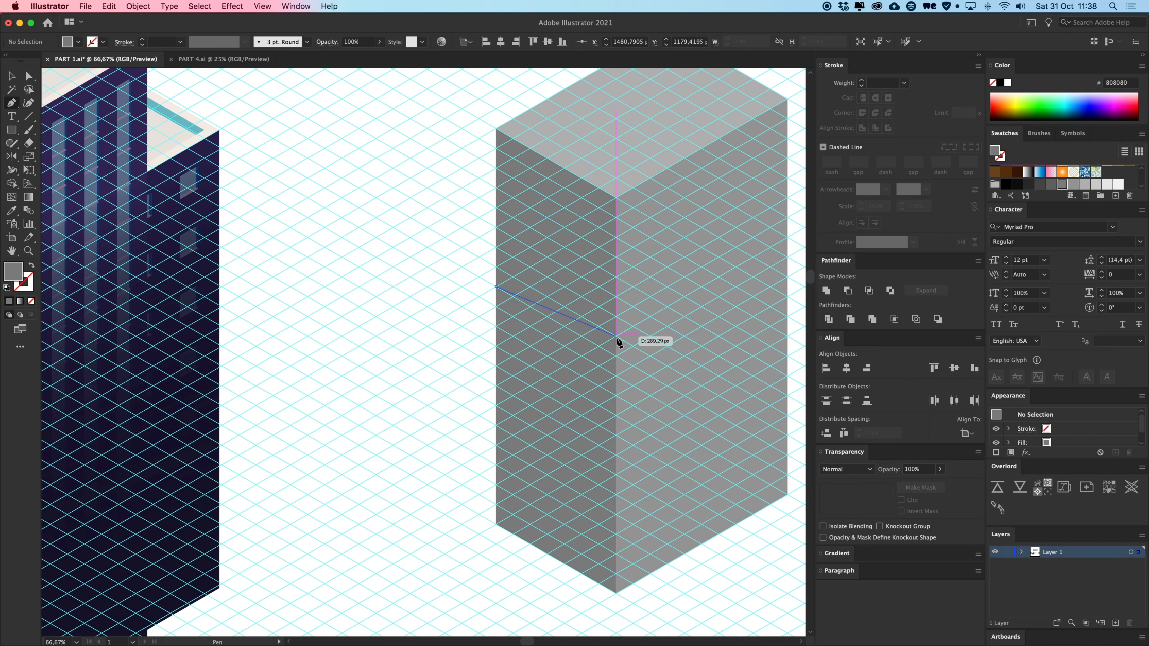
left_click(616, 358)
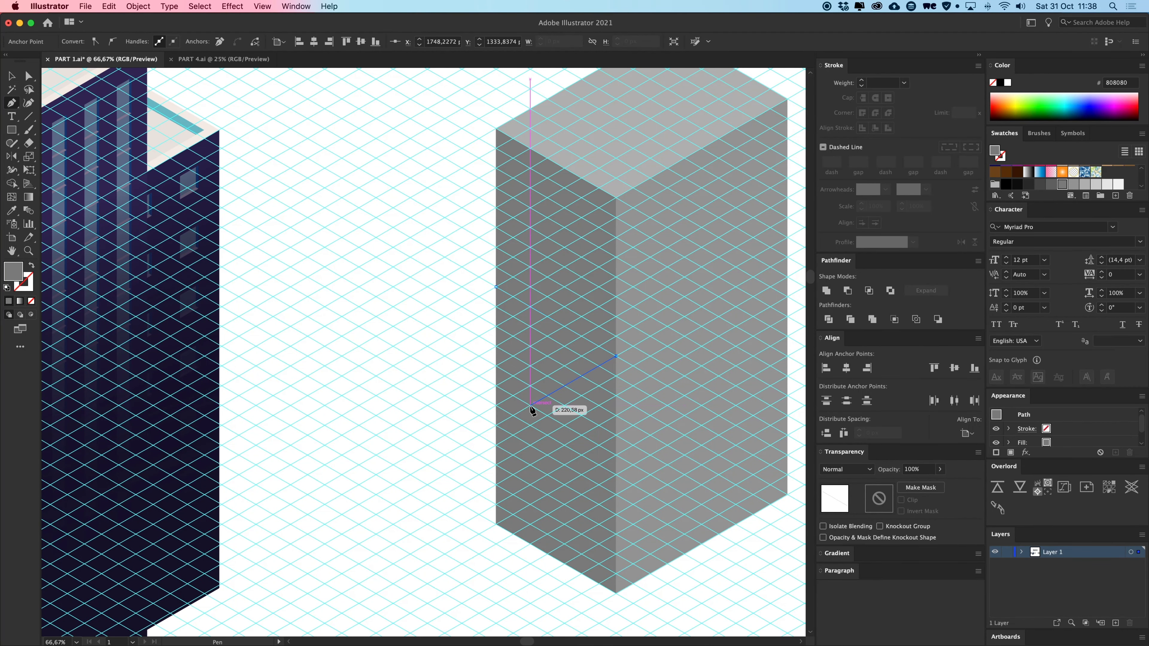
left_click_drag(488, 411, 345, 384)
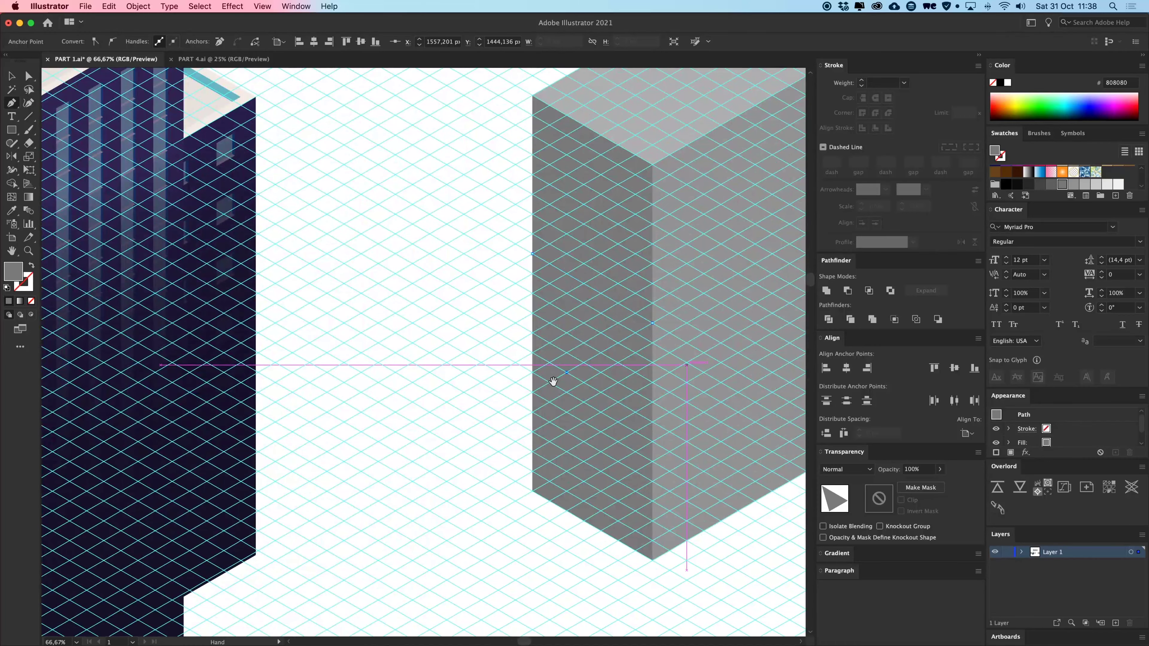
key("super+plus")
key("super+plus")
key("super+plus")
left_click_drag(421, 327, 527, 436)
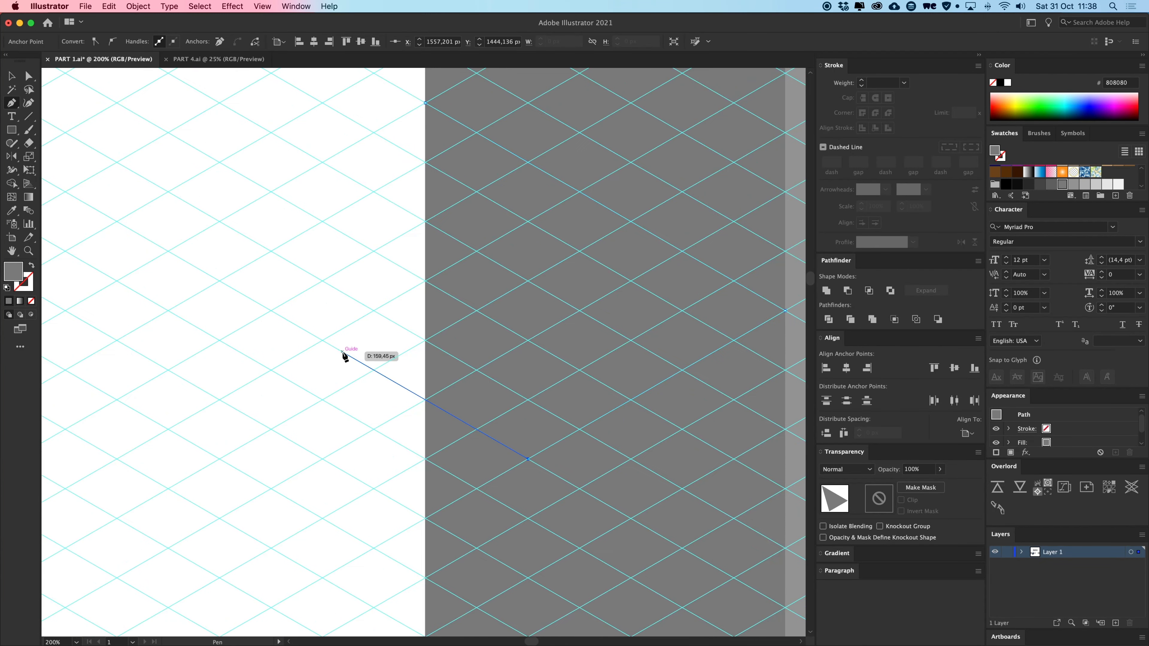
left_click_drag(252, 288, 284, 347)
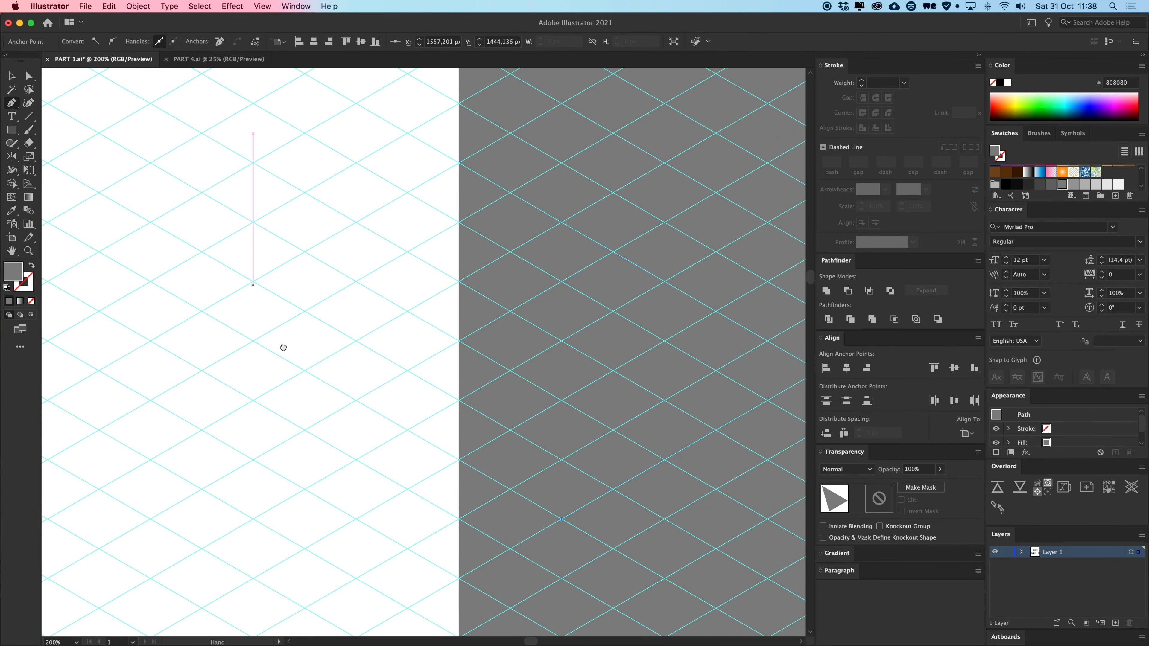
left_click(203, 315)
left_click(460, 164)
Give the new left wing roof the light grey (#b3b3b3) of the block's top face and deselect it.
key("super+minus")
key("super+minus")
key("super+minus")
key("super+minus")
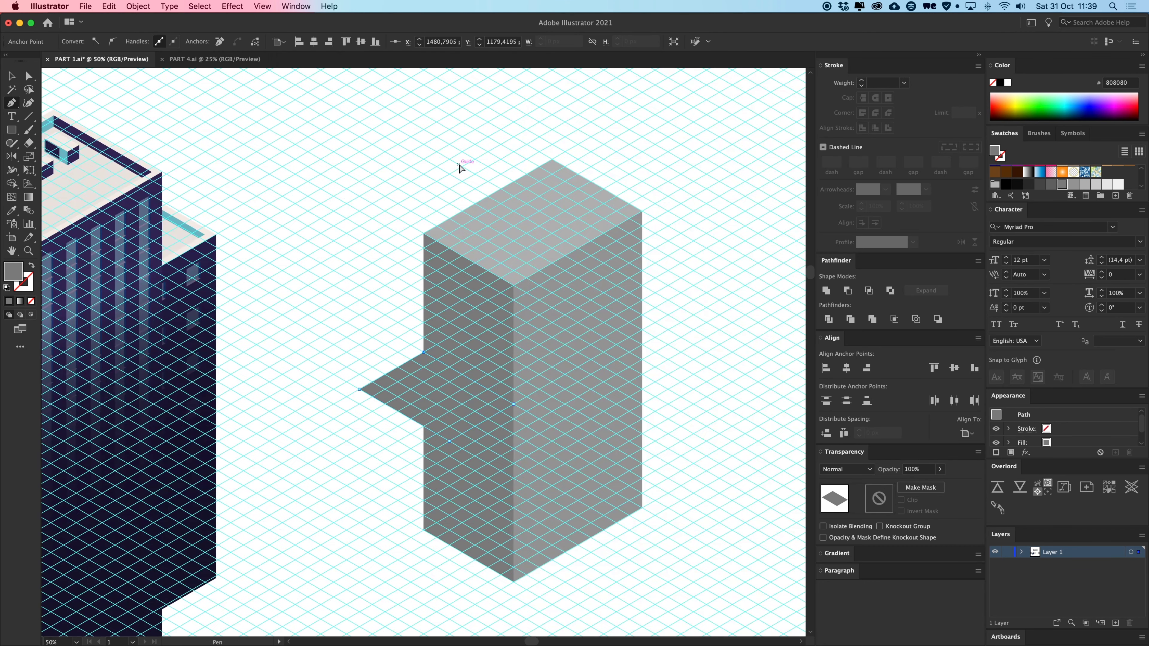
left_click(508, 209)
key("v")
left_click(378, 184)
left_click_drag(328, 201, 450, 194)
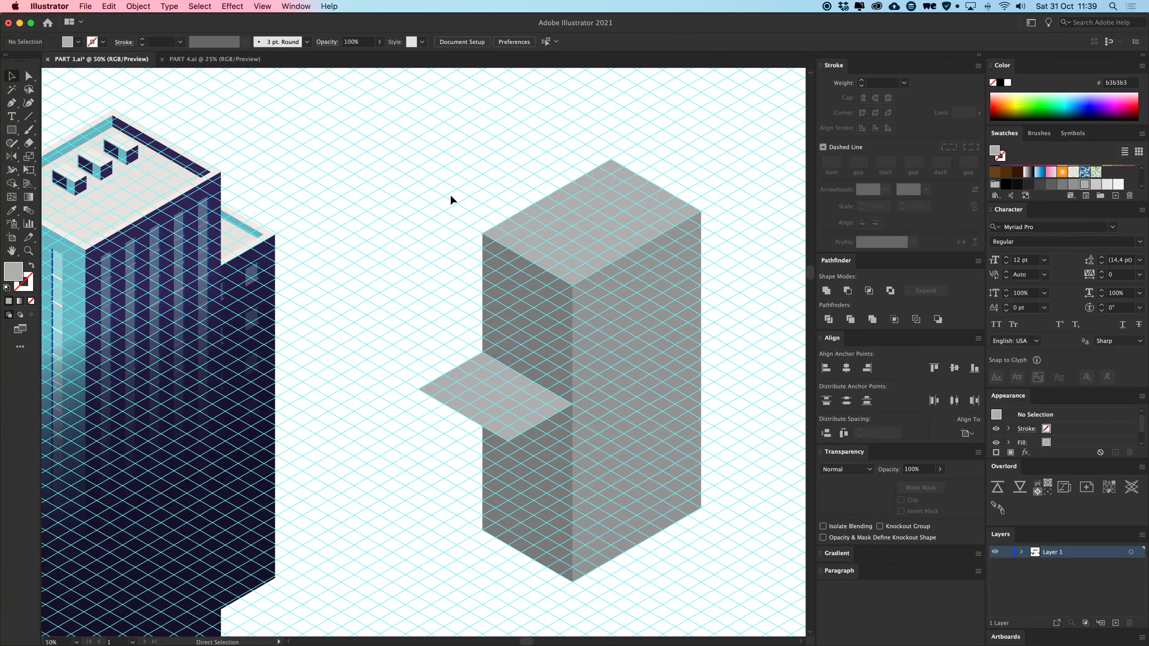
Place a copy of the wing roof higher up on the core's right side and send it behind the core.
key("super+plus")
key("super+plus")
left_click_drag(612, 450, 631, 298)
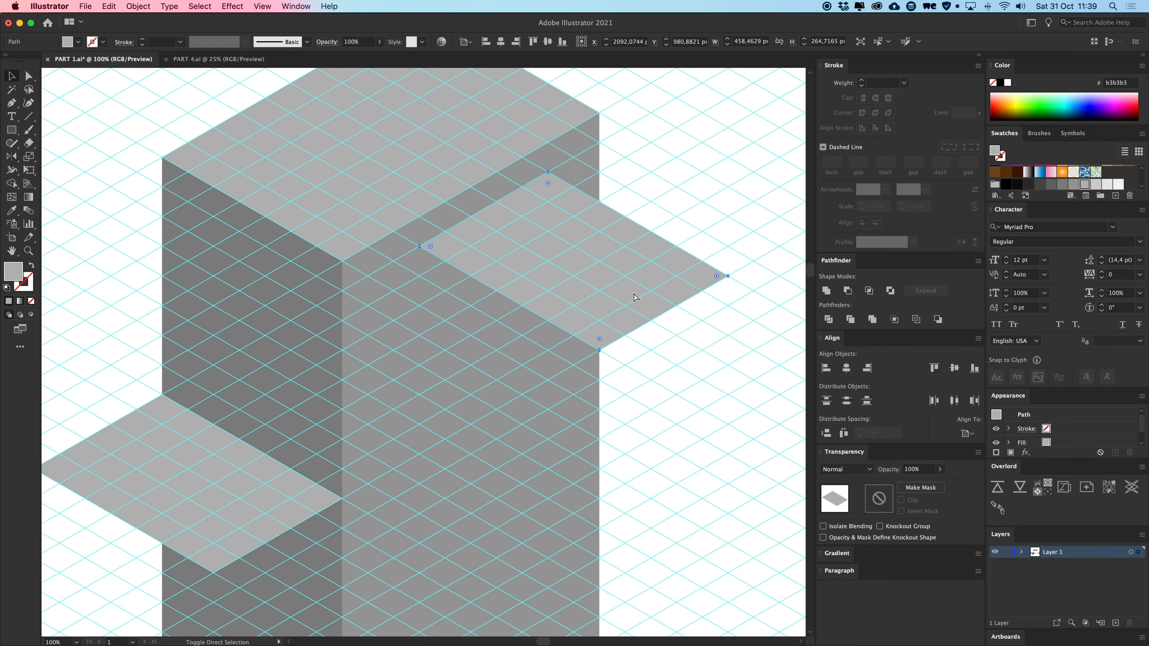
key("super+minus")
left_click(635, 298)
scroll(575, 316, "left", 8)
scroll(574, 316, "down", 2)
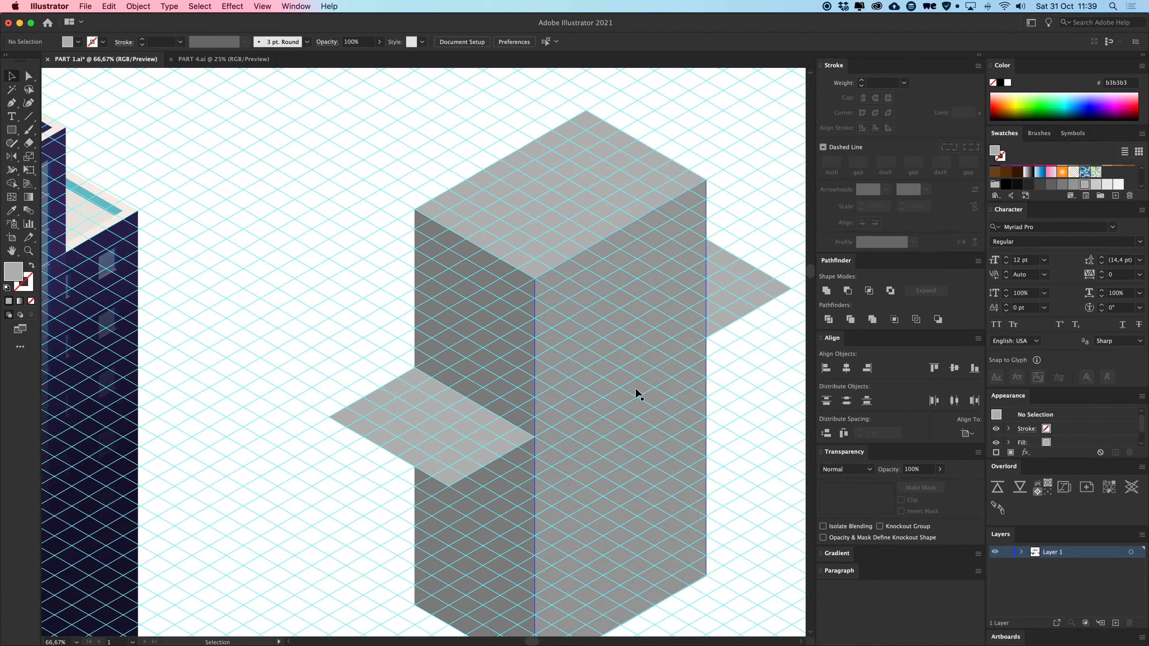
scroll(452, 430, "left", 4)
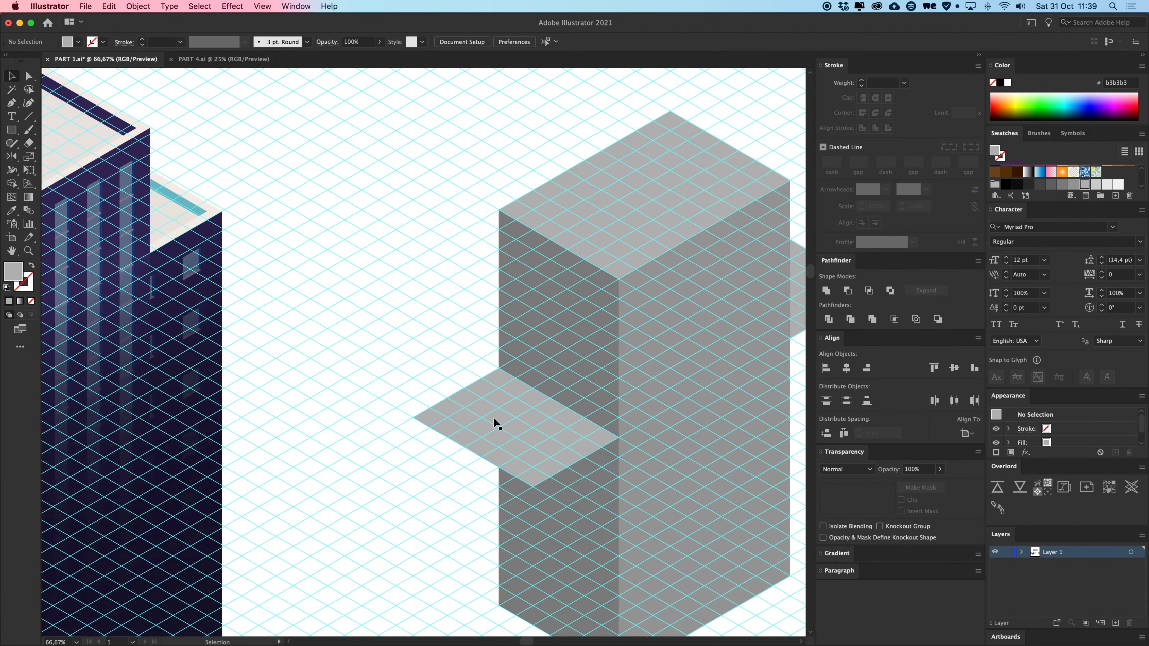
Delete the roof copy behind the core's right side.
left_click(494, 418)
scroll(557, 380, "right", 10)
scroll(556, 380, "up", 2)
left_click(555, 330)
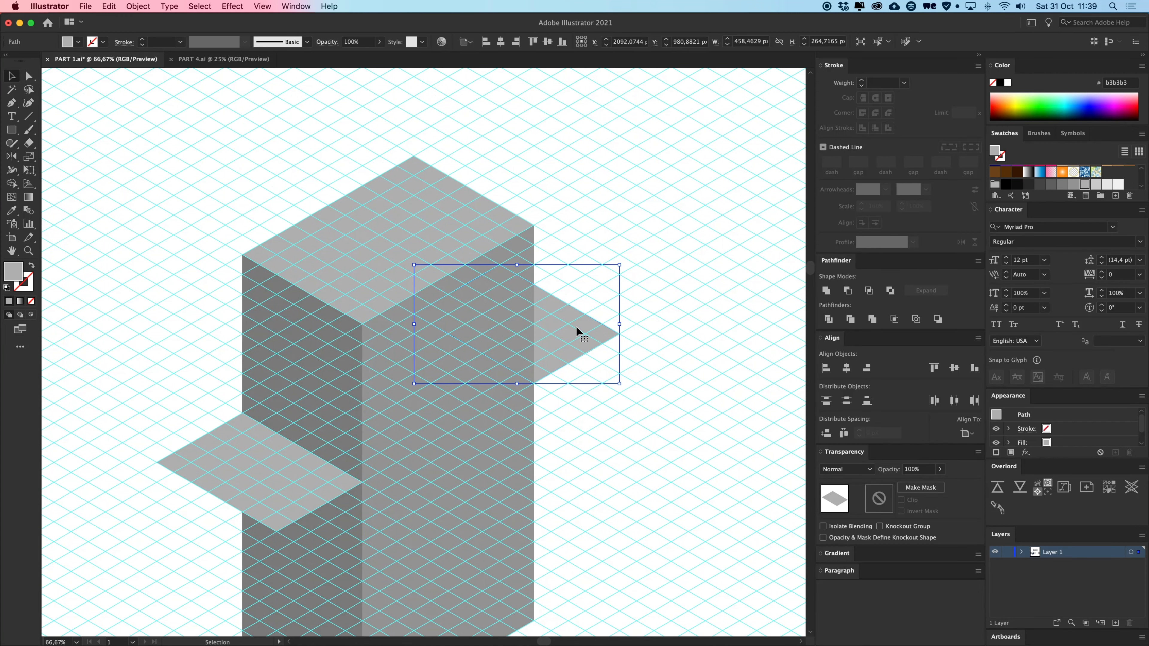
key("BackSpace")
Extend the left wing roof's back edge toward the back-left along the guides, making the roof about 611 × 353 px.
key("super+plus")
scroll(508, 340, "left", 8)
scroll(507, 340, "down", 2)
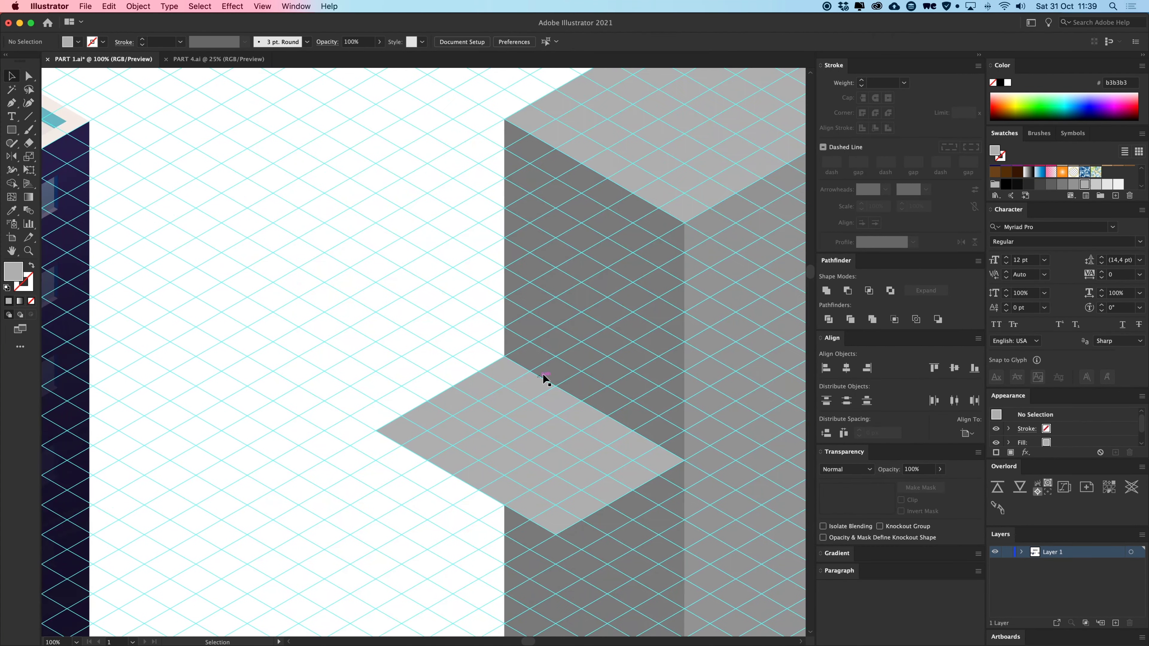
key("a")
left_click(504, 357)
left_click(375, 431, "shift")
left_click_drag(199, 454, 728, 385)
left_click_drag(299, 376, 479, 443)
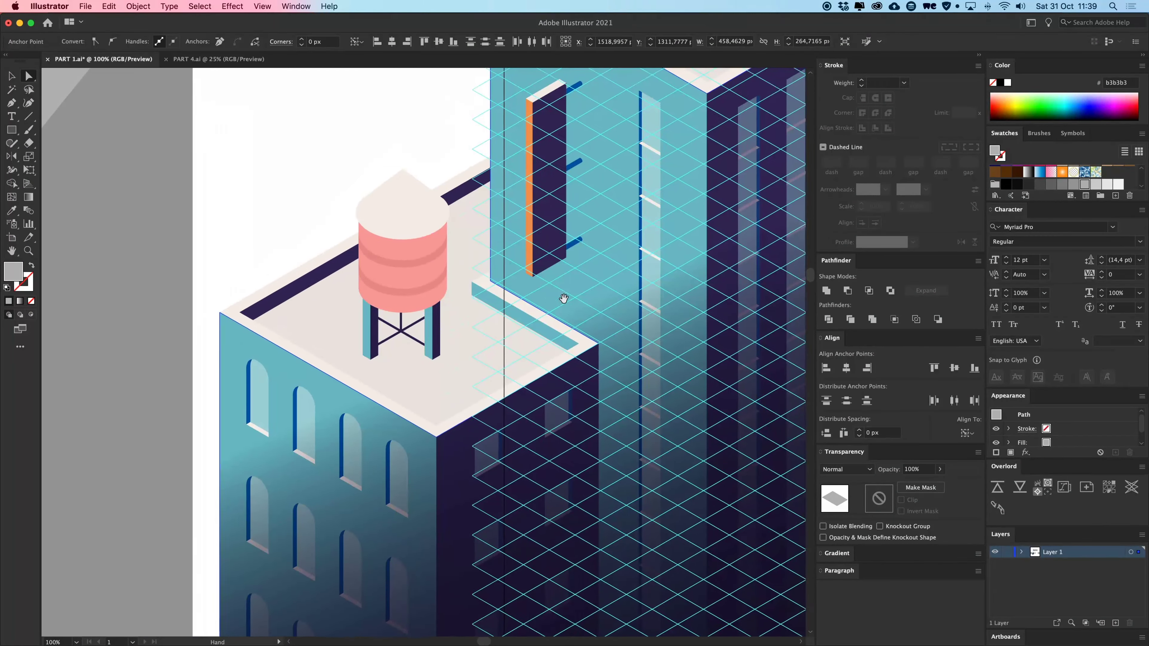
scroll(431, 433, "right", 20)
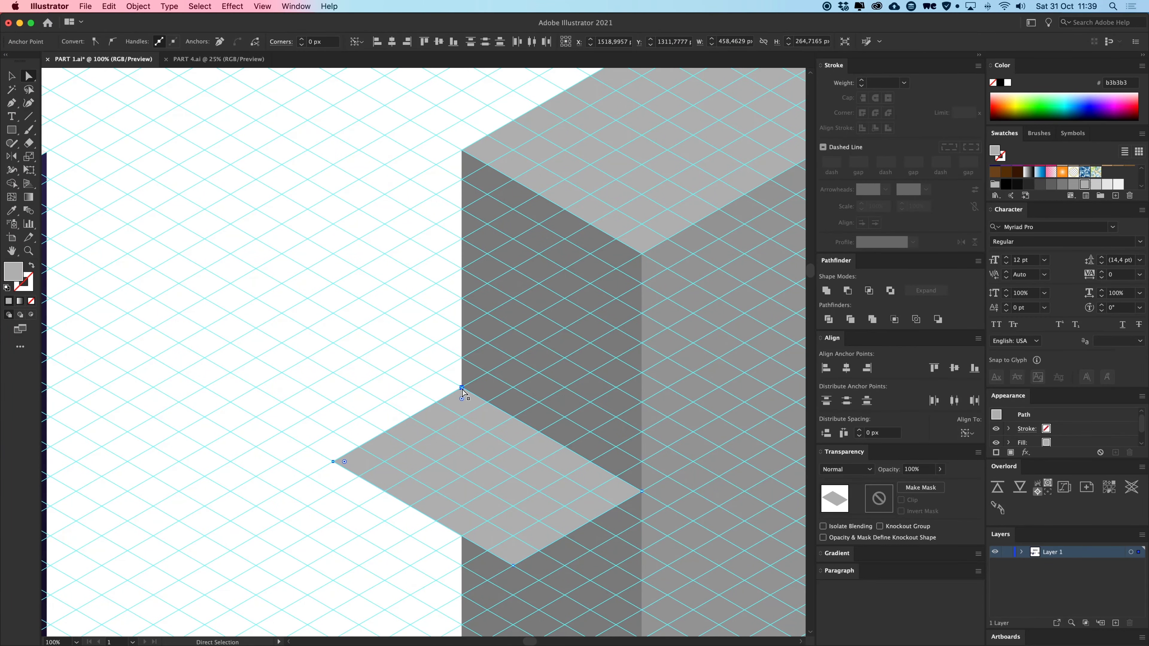
left_click_drag(463, 389, 358, 329)
left_click(398, 277)
Place a copy of the extended wing roof on the core's right side and send it to the back.
left_click_drag(429, 267, 201, 275)
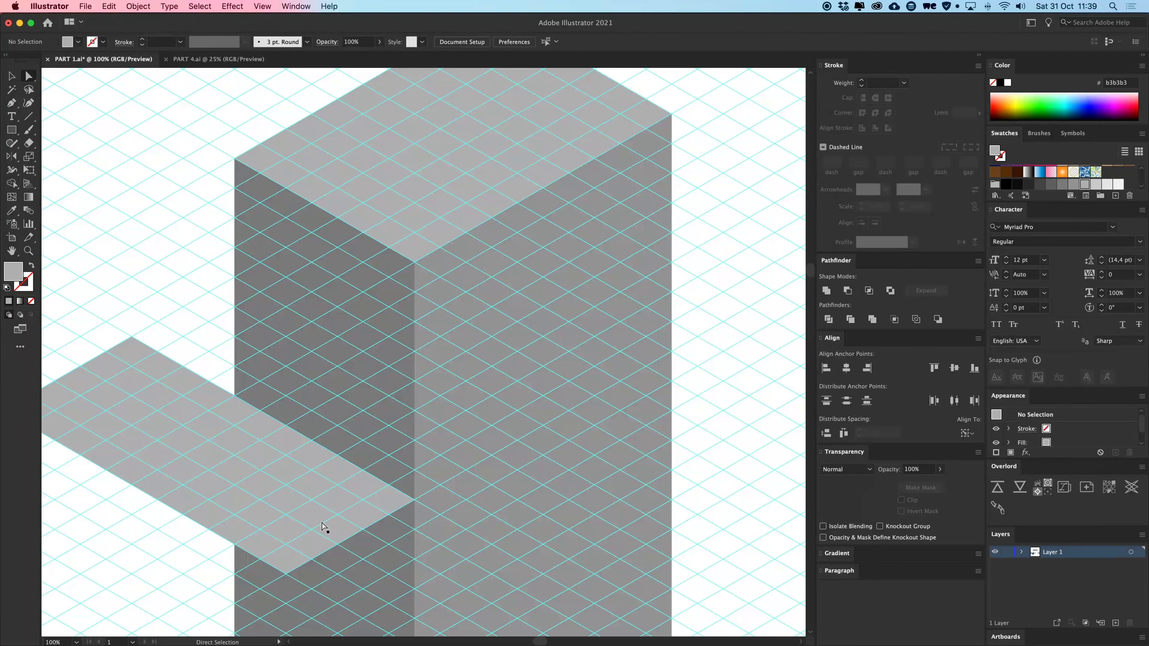
left_click_drag(413, 470, 693, 302)
left_click_drag(438, 326, 472, 338)
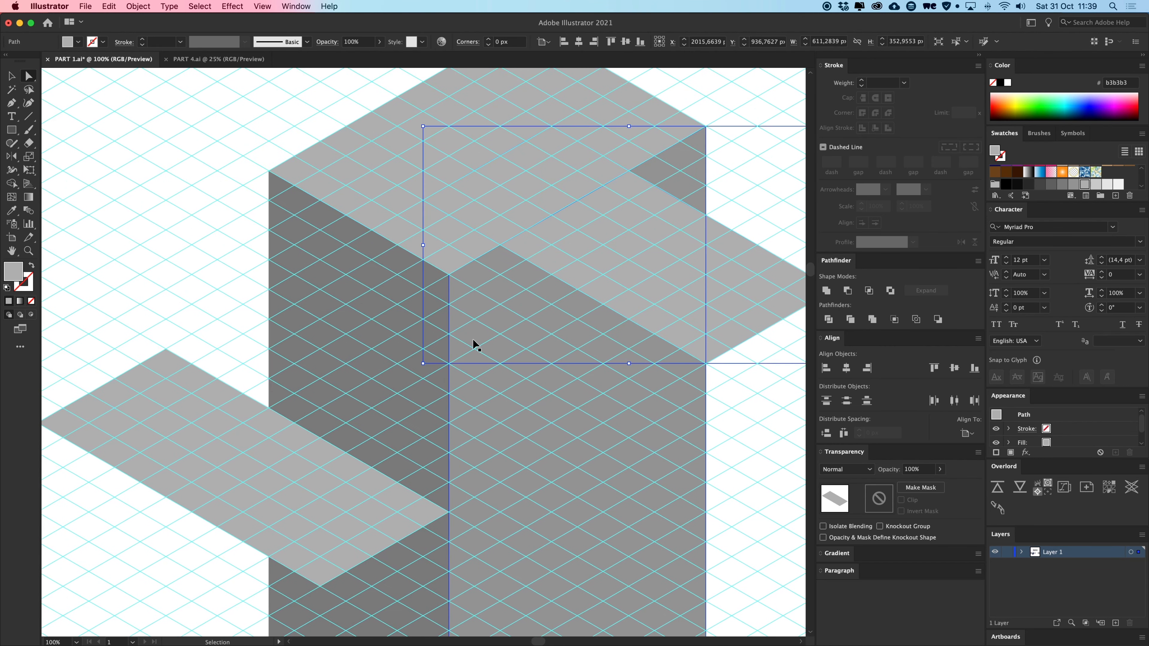
key("super+shift+bracketleft")
left_click(209, 310)
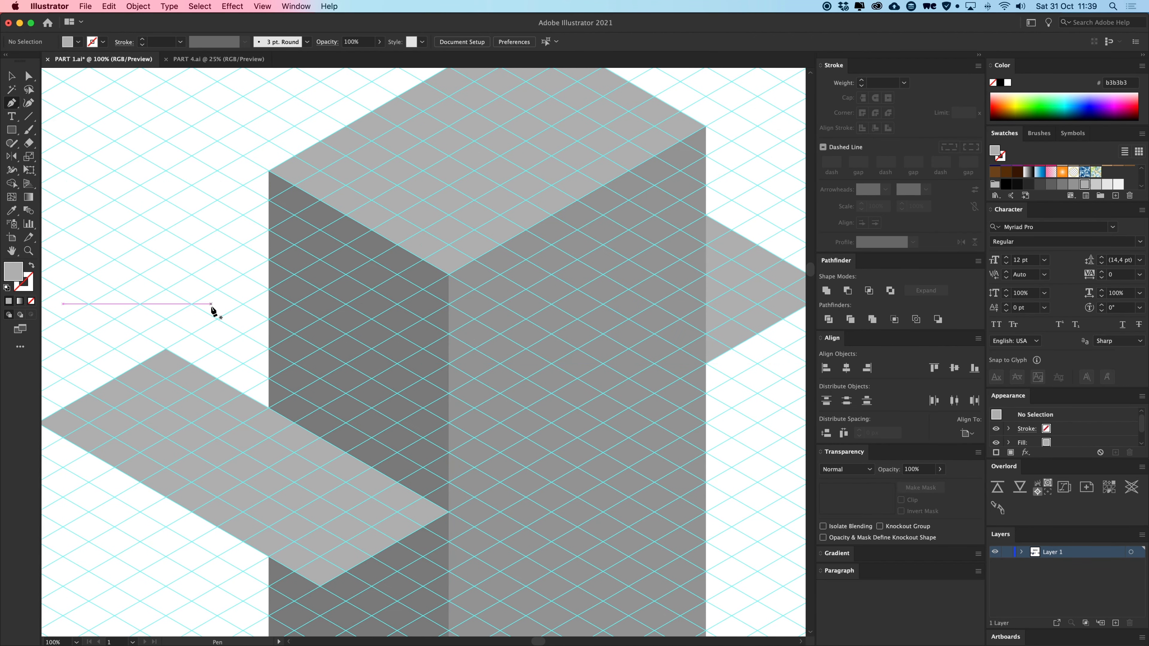
Draw a triangular filler about 191 × 221 px between the left wing roof's back corner and the core, and place it behind the core.
left_click(166, 349)
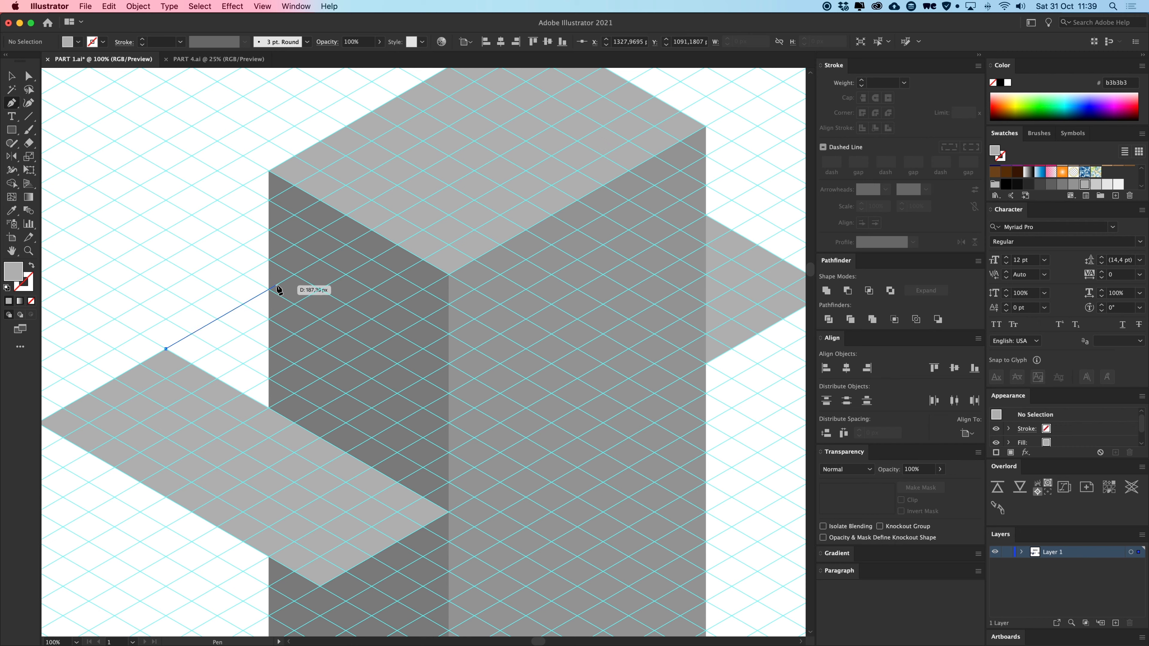
left_click(295, 275)
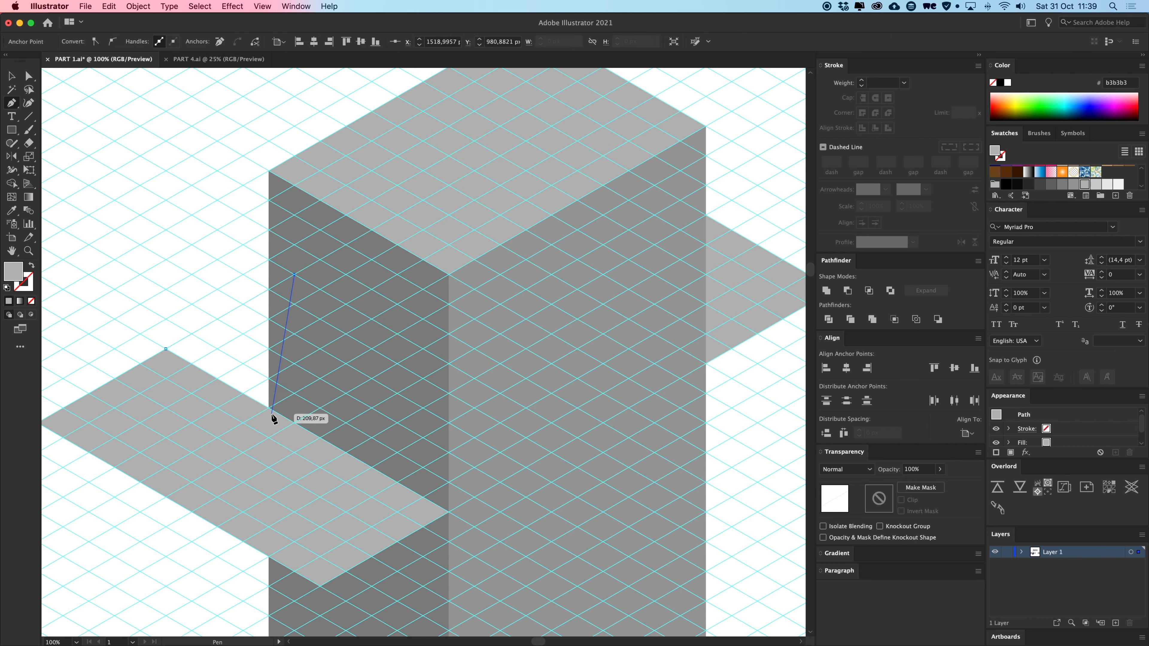
left_click(295, 423)
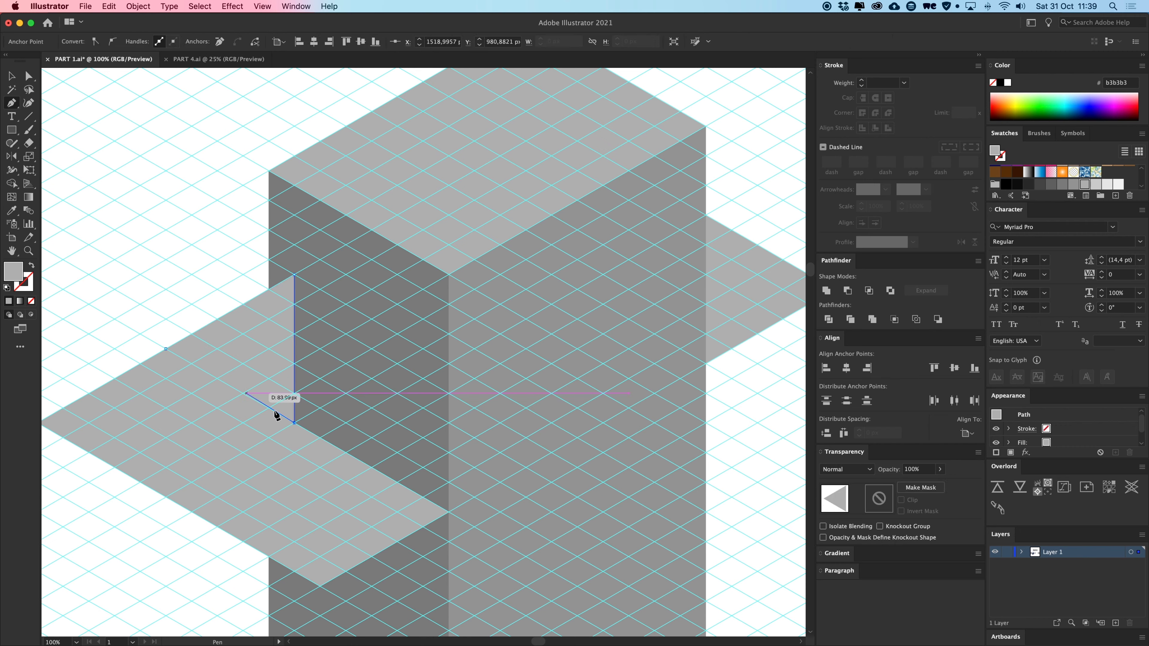
left_click(166, 349)
key("v")
left_click(154, 276)
key("super+minus")
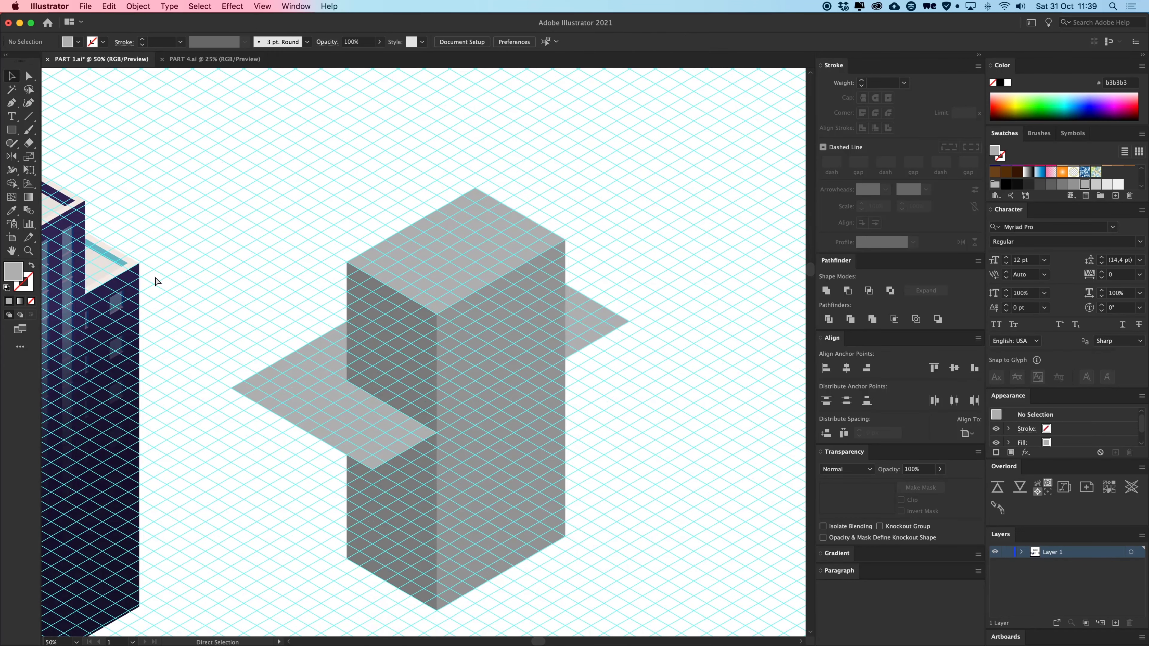
Select the wing roof pieces and check how they meet the core with the isometric guides temporarily hidden.
left_click(593, 327)
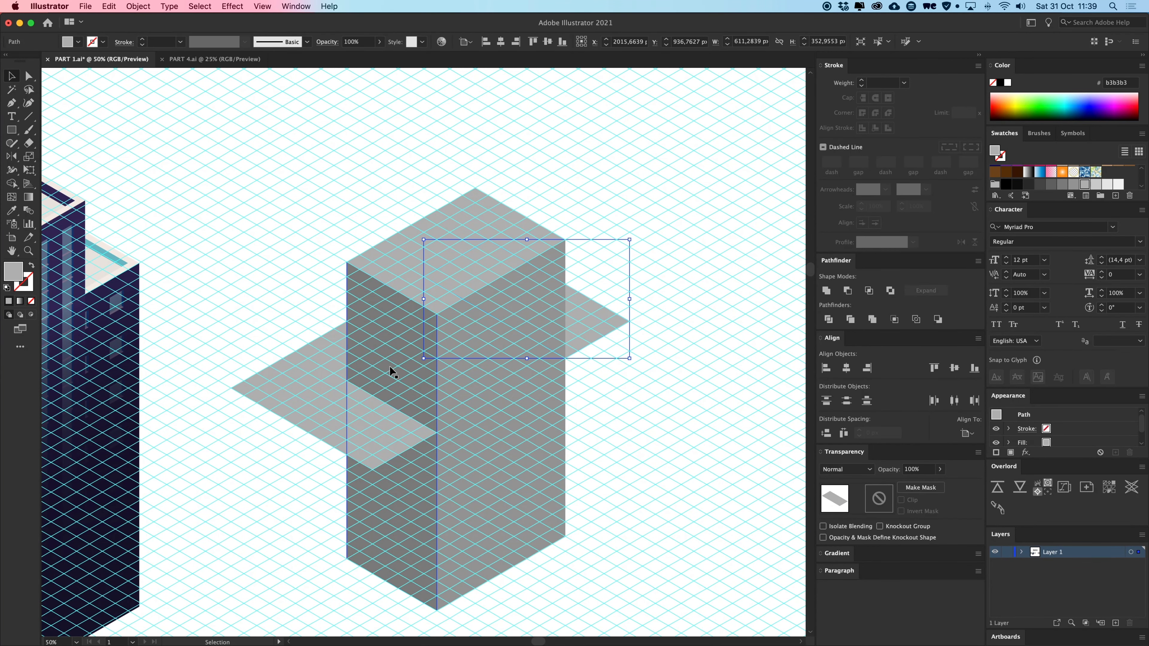
left_click(326, 355, "shift")
left_click(383, 431, "shift")
key("a")
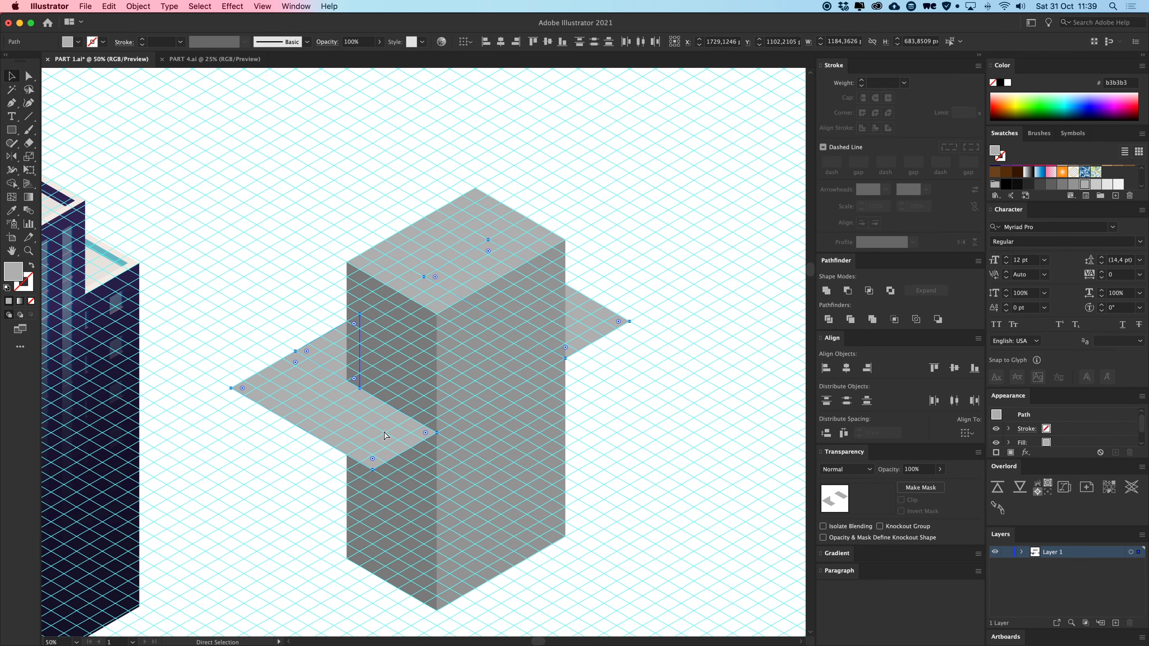
key("super+semicolon")
left_click(300, 274)
left_click_drag(276, 275, 409, 296)
key("super+plus")
key("super+equal")
key("super+equal")
key("super+semicolon")
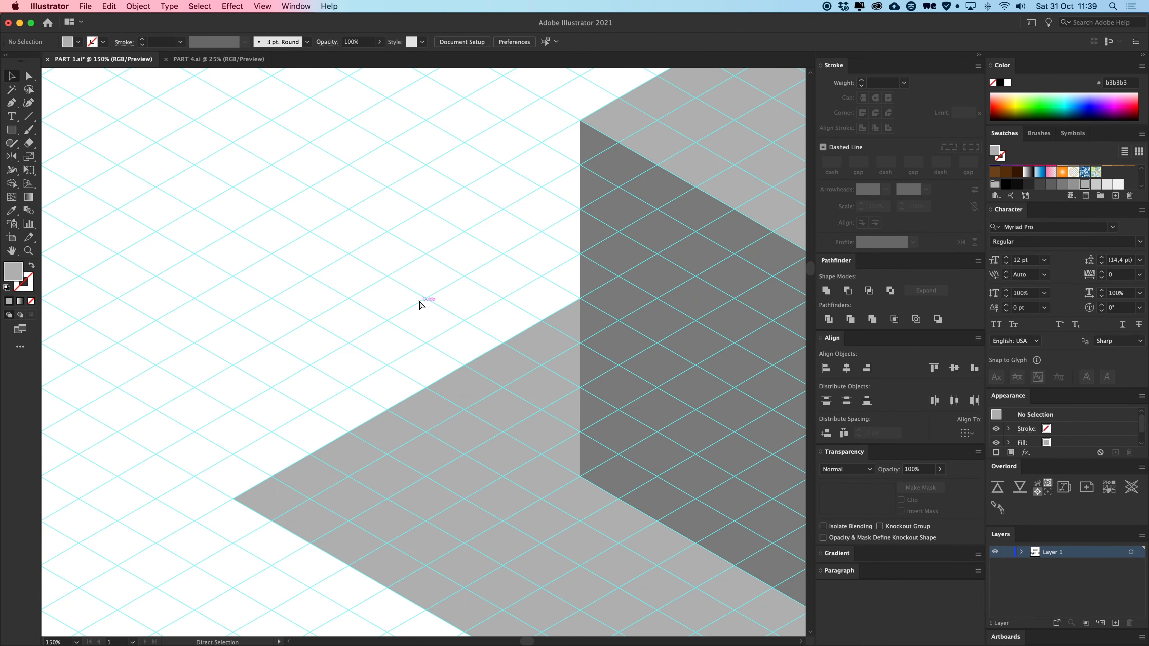
Move the triangular filler's two inner corners onto the core's left edge and unite the filler with the left wing roof.
left_click(529, 340)
key("a")
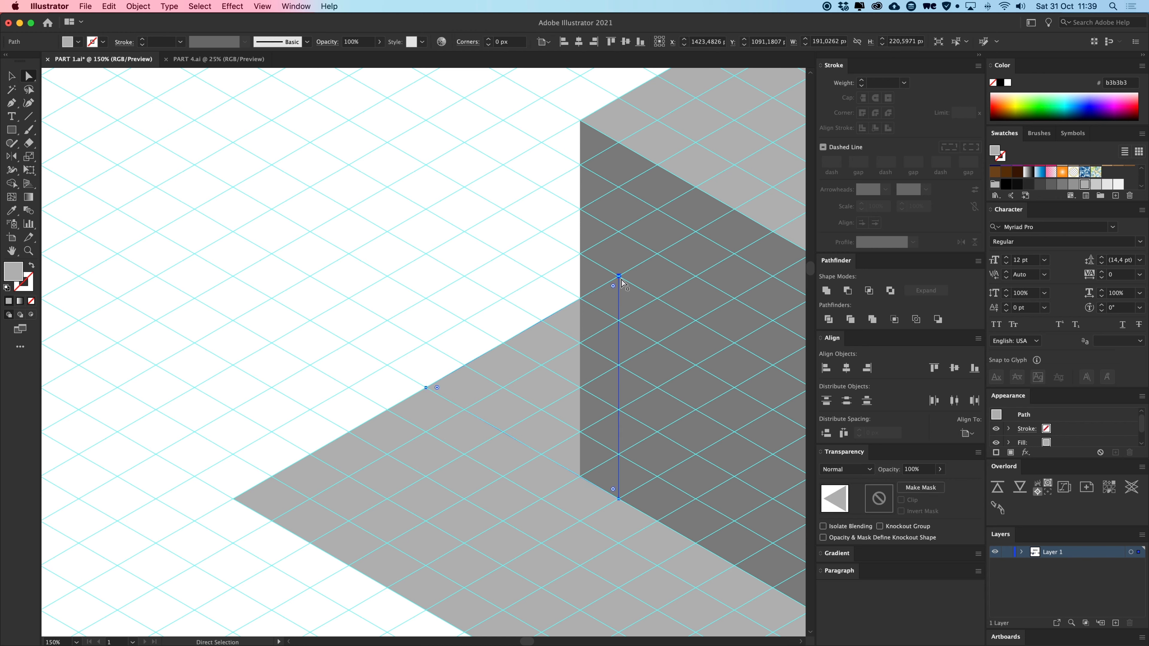
left_click_drag(618, 277, 582, 302)
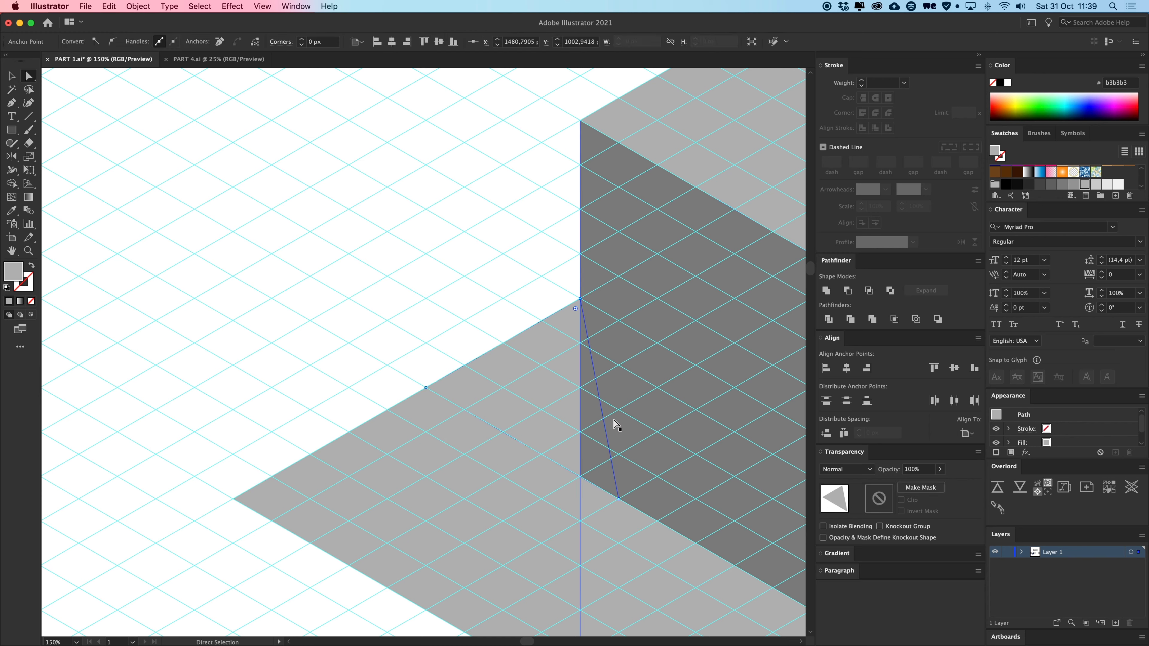
left_click_drag(588, 483, 580, 486)
left_click(541, 493)
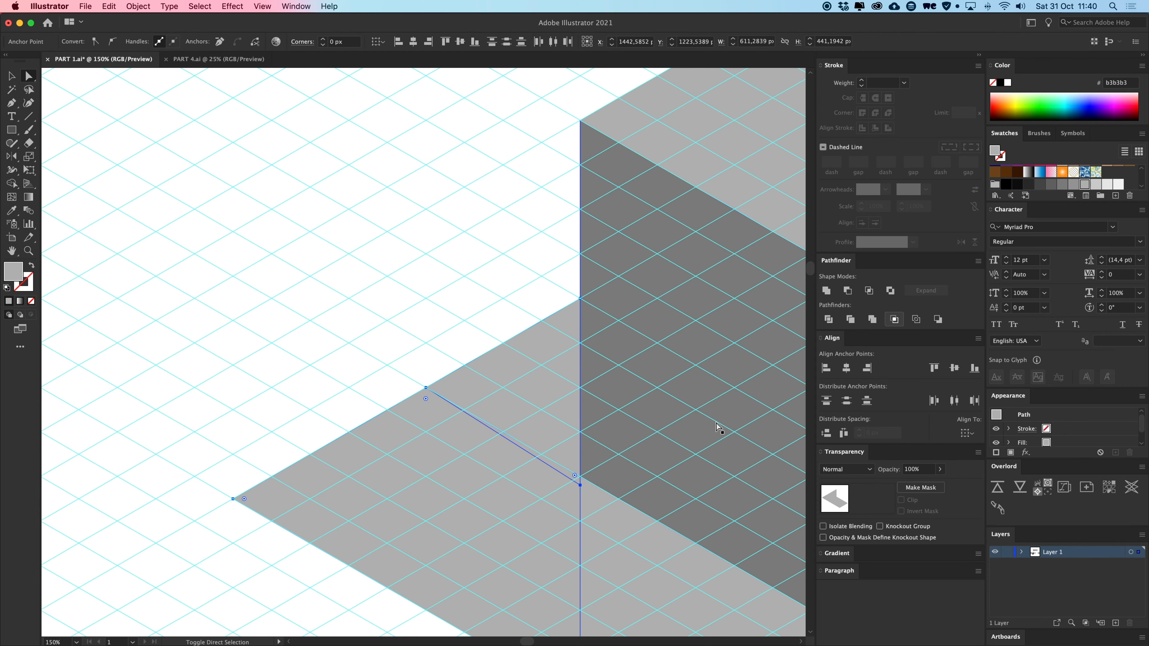
left_click(449, 253)
key("super+minus")
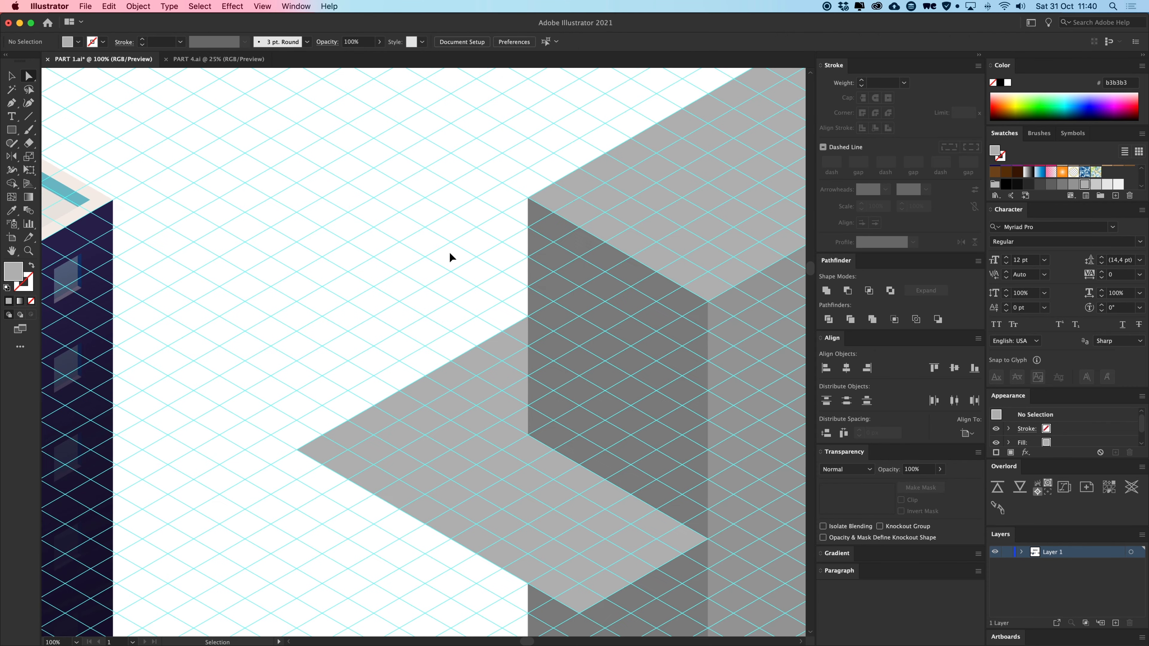
key("super+minus")
Move the right wing roof's two hidden corner points onto the core's right edge, leaving only the protruding part of the roof.
left_click(445, 368)
scroll(521, 375, "right", 5)
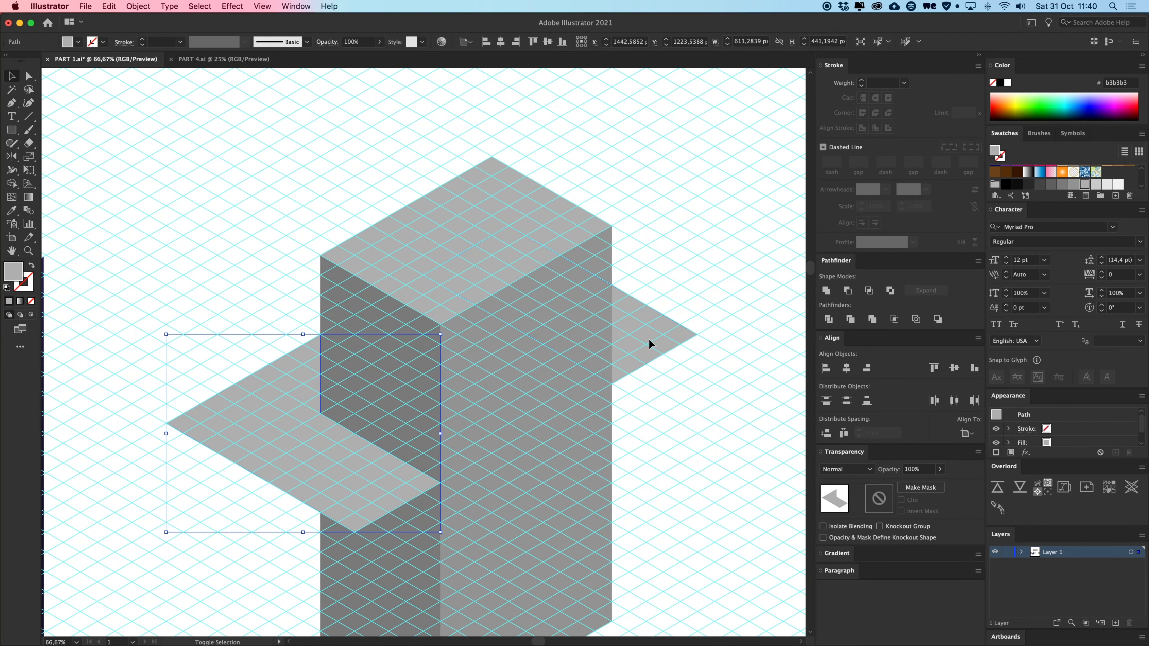
left_click(653, 337, "shift")
left_click(716, 273)
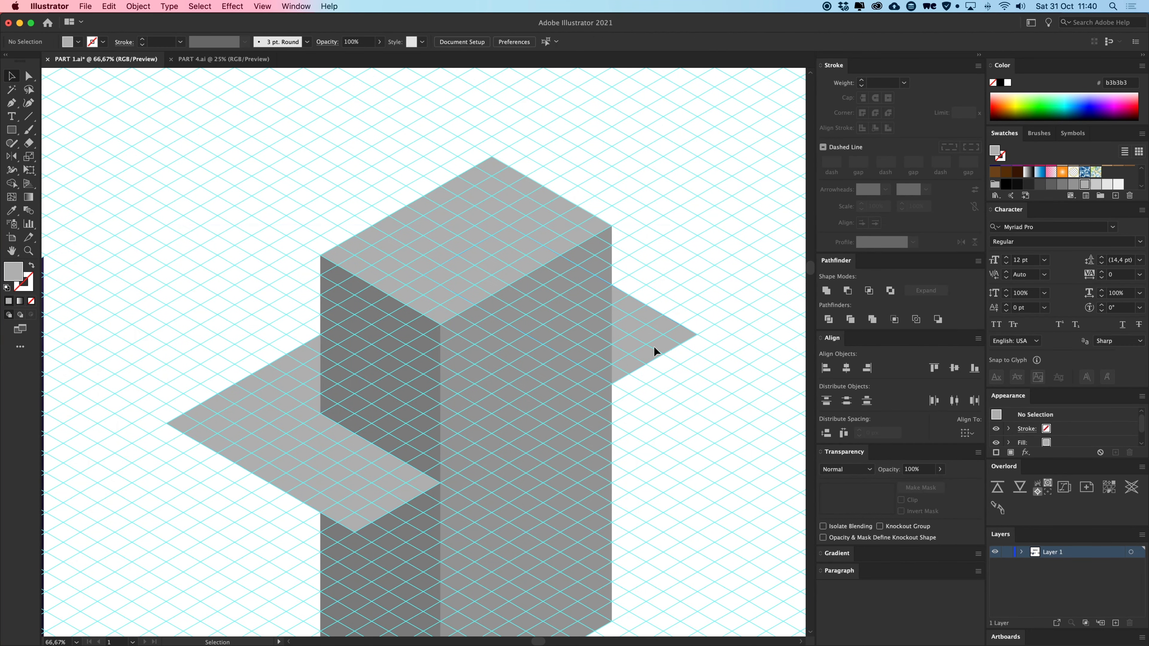
key("a")
left_click(654, 346)
key("super+plus")
key("super+plus")
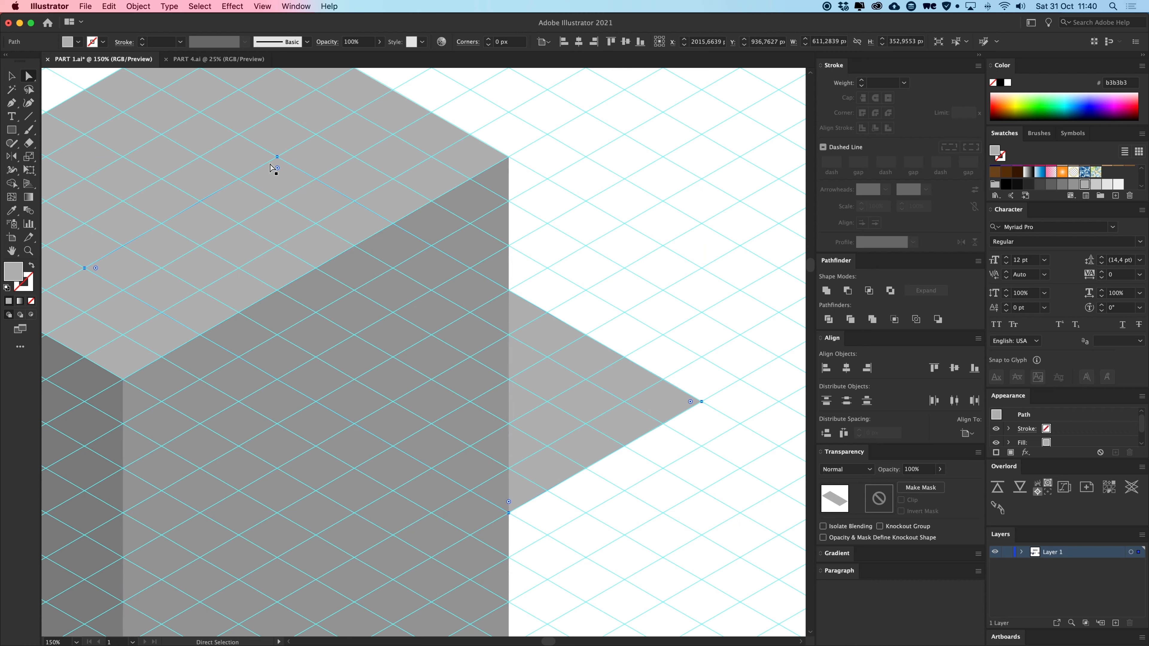
left_click_drag(278, 157, 508, 290)
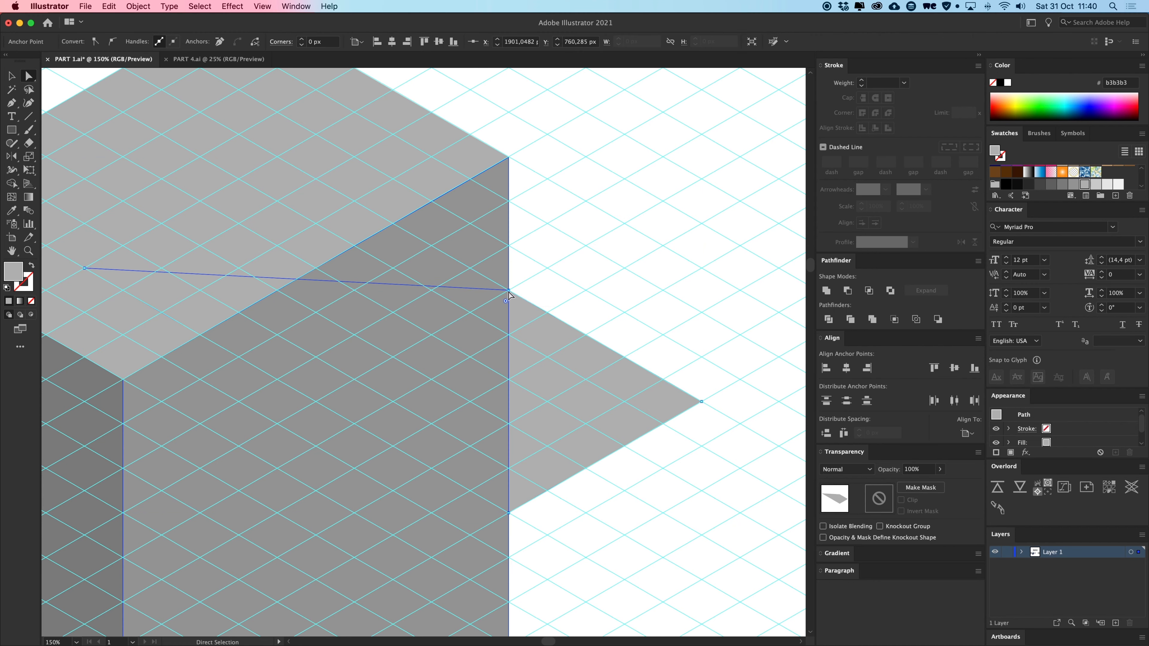
left_click_drag(84, 268, 508, 424)
left_click(602, 305)
key("super+minus")
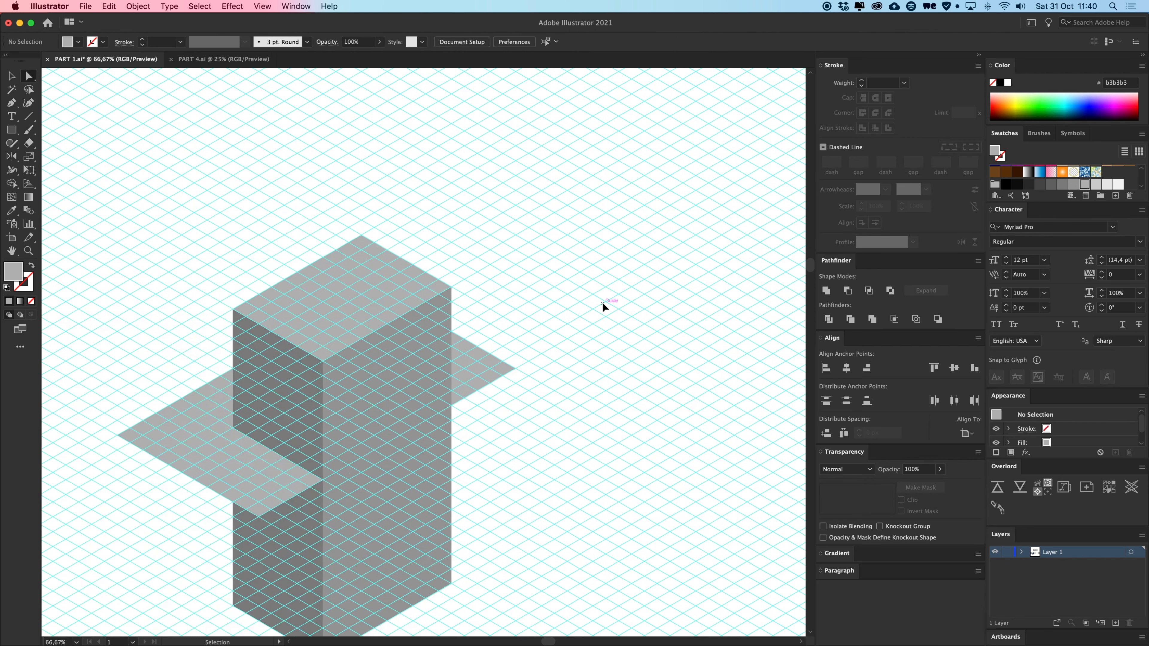
key("v")
key("super+plus")
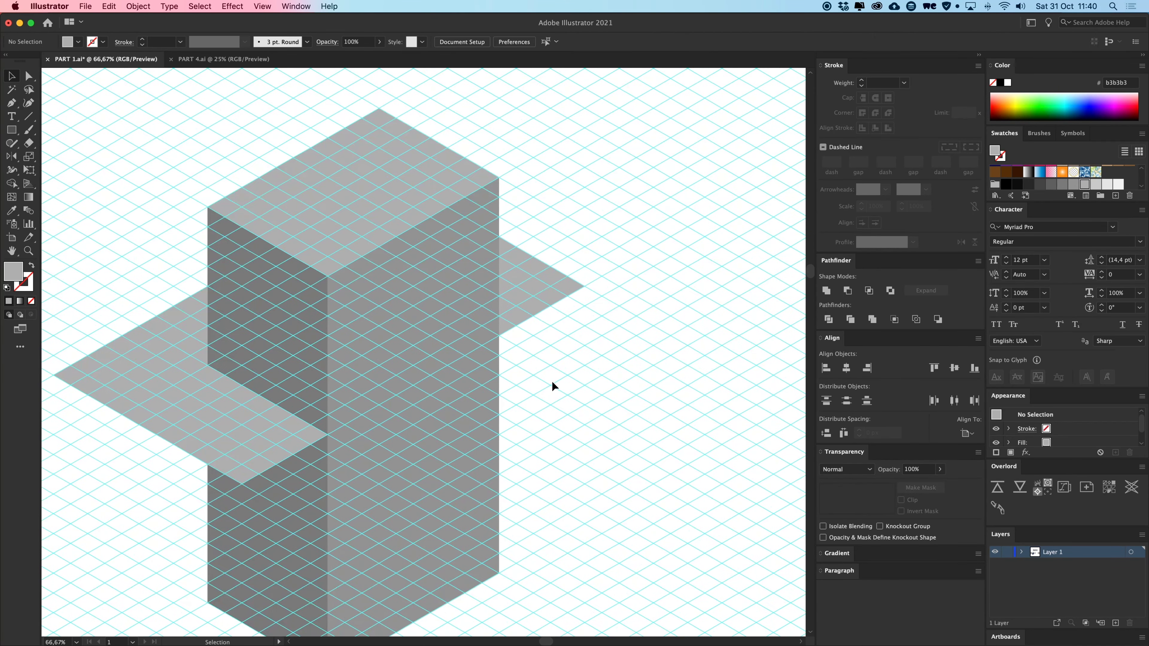
Shorten the left wing roof by moving its two front corner points back along the core's left face, following the teal reference building.
scroll(556, 395, "left", 10)
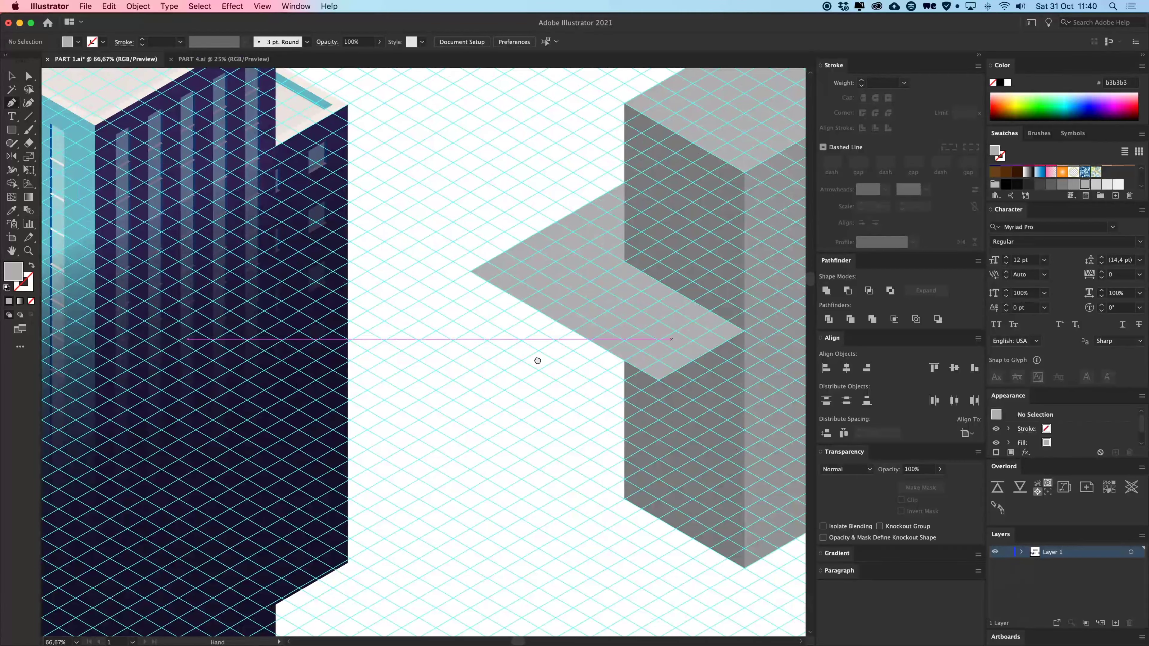
left_click_drag(537, 360, 695, 386)
key("v")
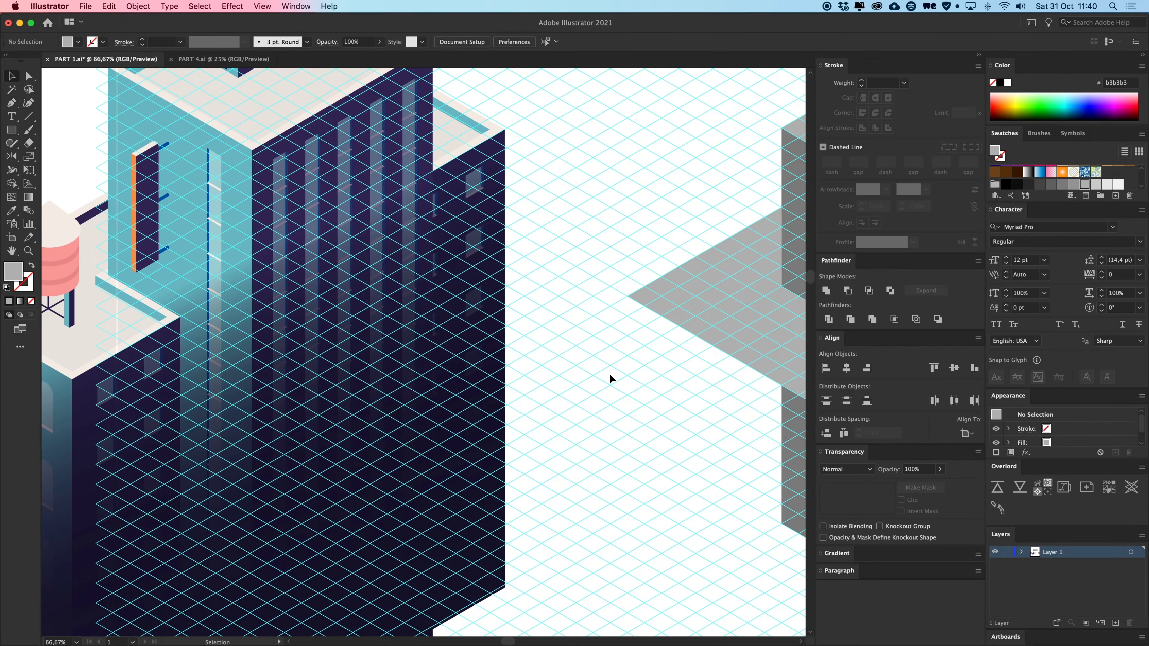
key("super+semicolon")
scroll(610, 379, "left", 4)
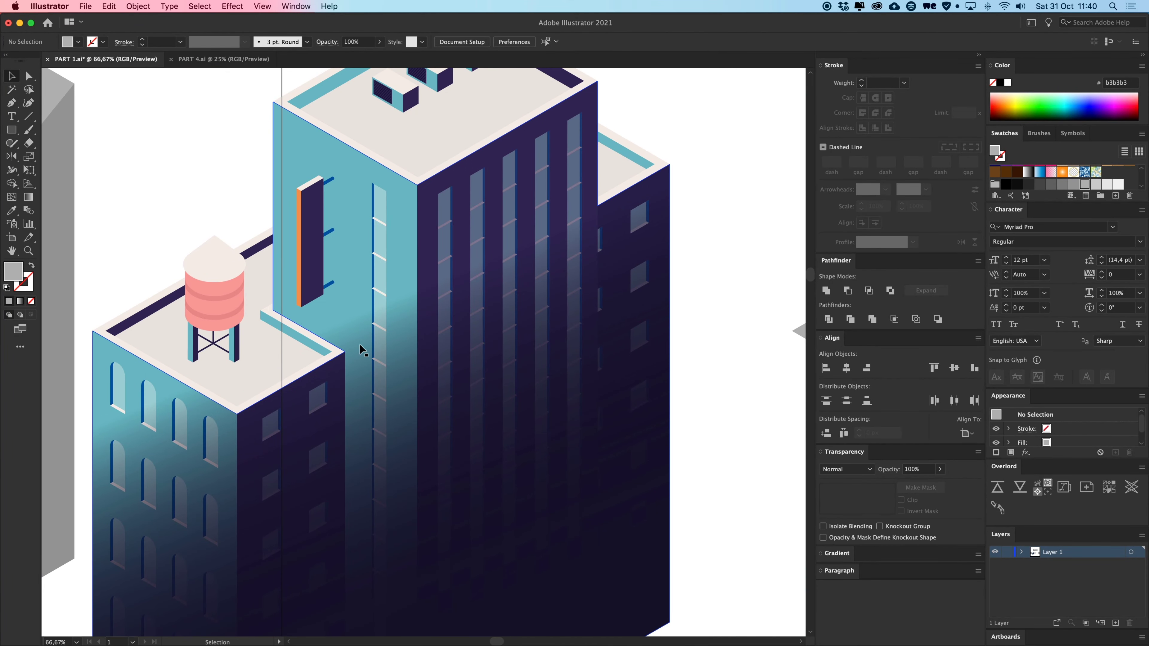
scroll(329, 347, "right", 15)
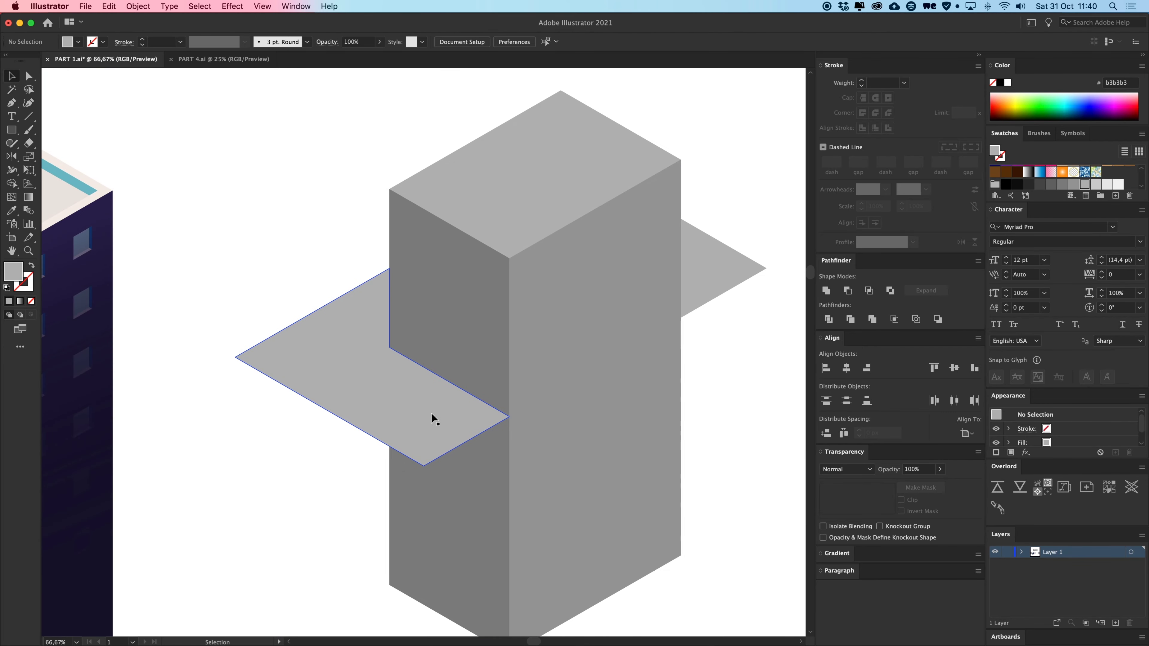
key("super+equal")
key("super+semicolon")
key("a")
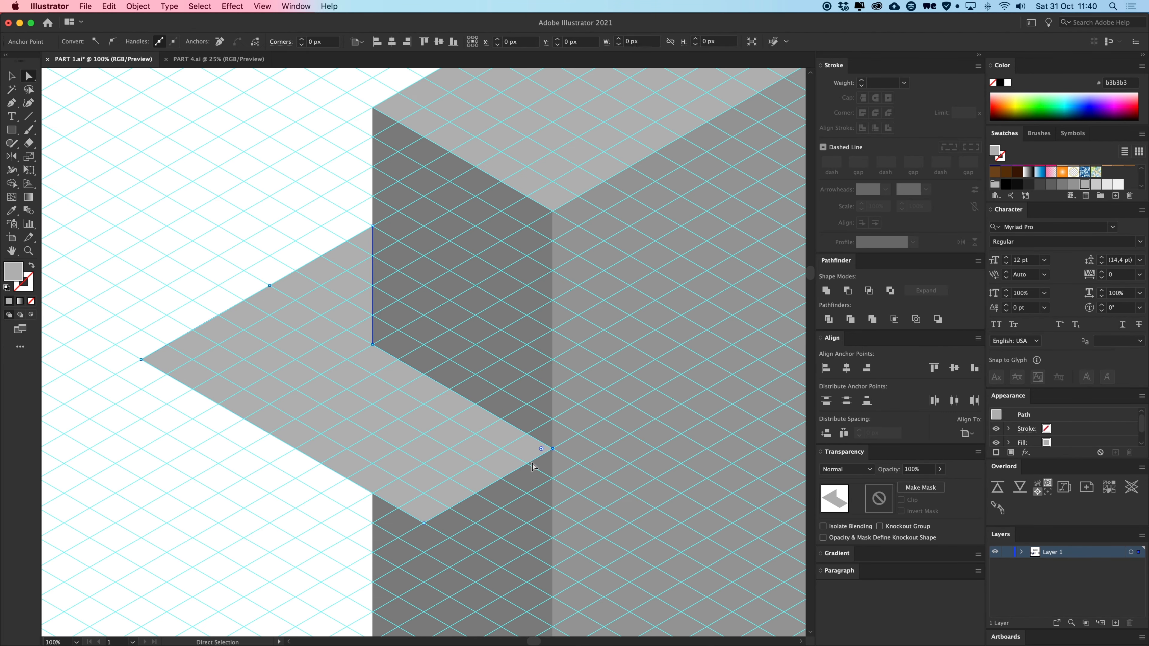
left_click_drag(553, 452, 476, 404)
key("space")
left_click_drag(669, 383, 292, 445)
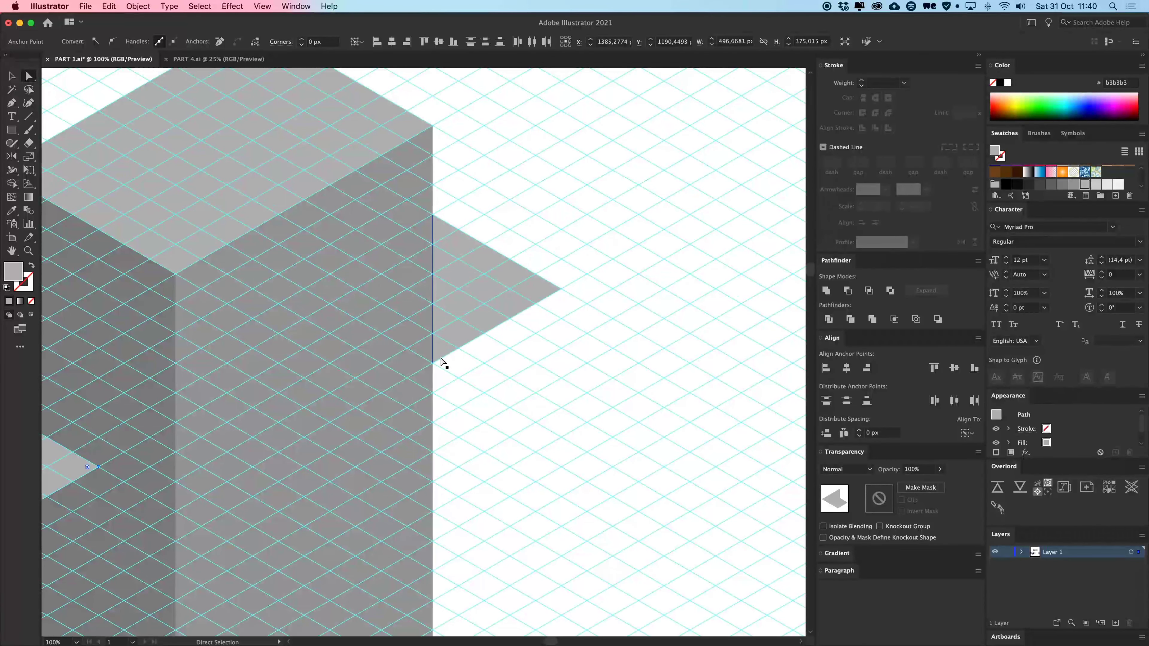
Shrink the right wing roof by moving its lower and outer corner points back, so it protrudes less from the core's right edge.
key("space")
left_click_drag(435, 366, 559, 352)
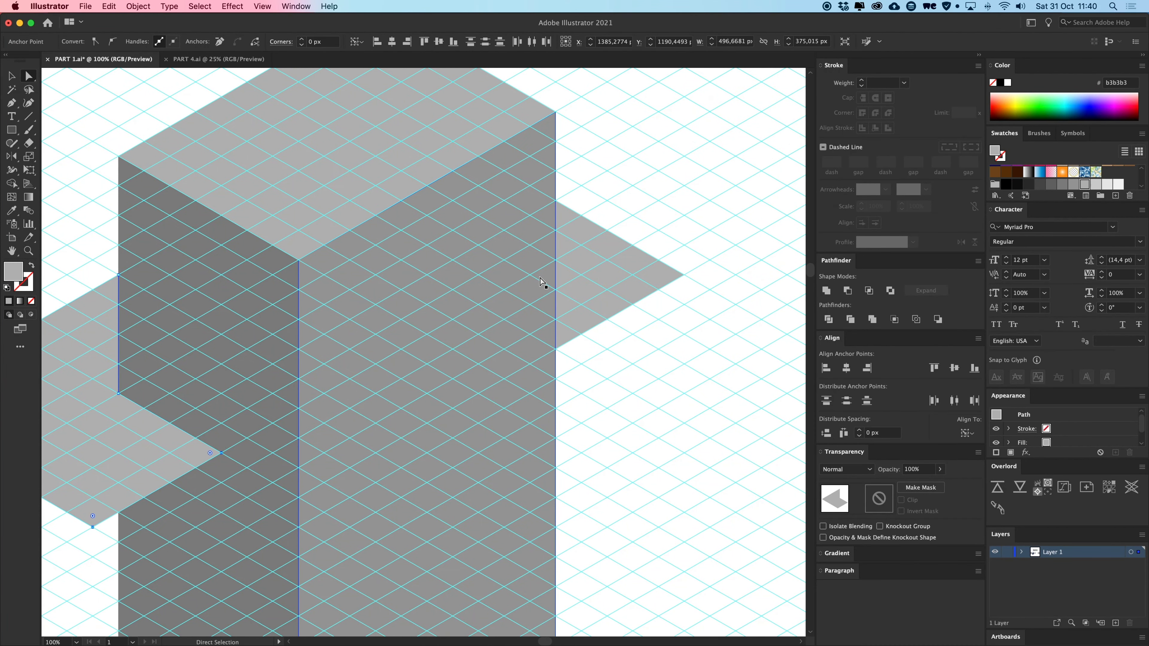
key("v")
left_click(565, 280)
key("a")
left_click_drag(556, 290, 555, 260)
left_click(556, 349)
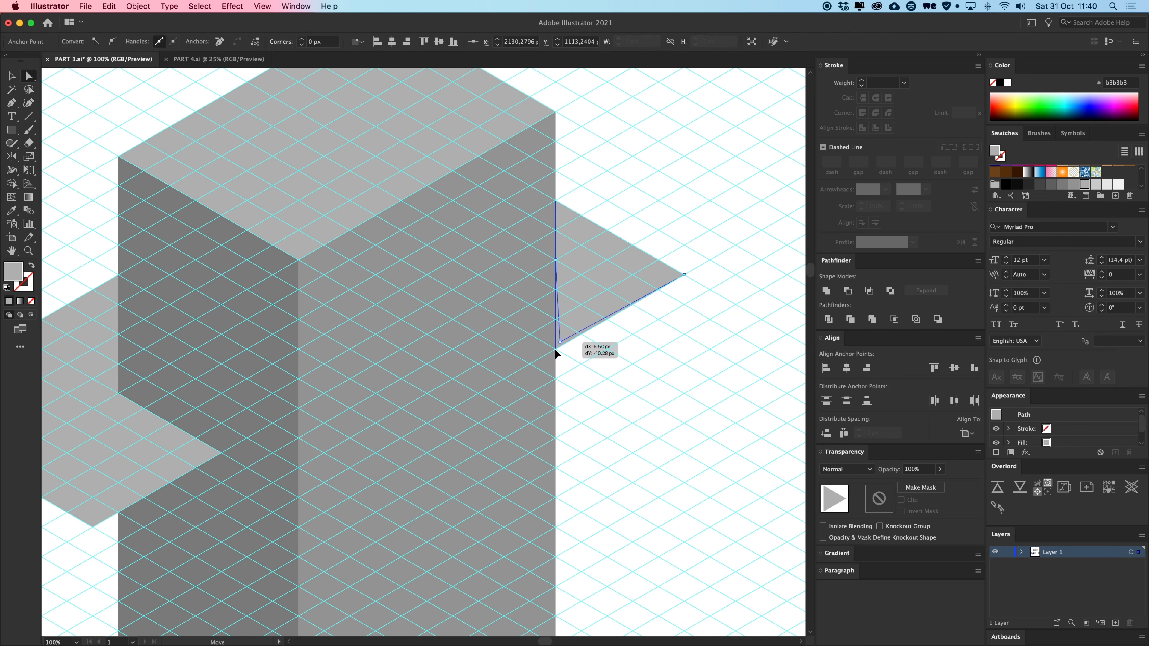
left_click_drag(556, 349, 605, 229)
left_click(609, 238)
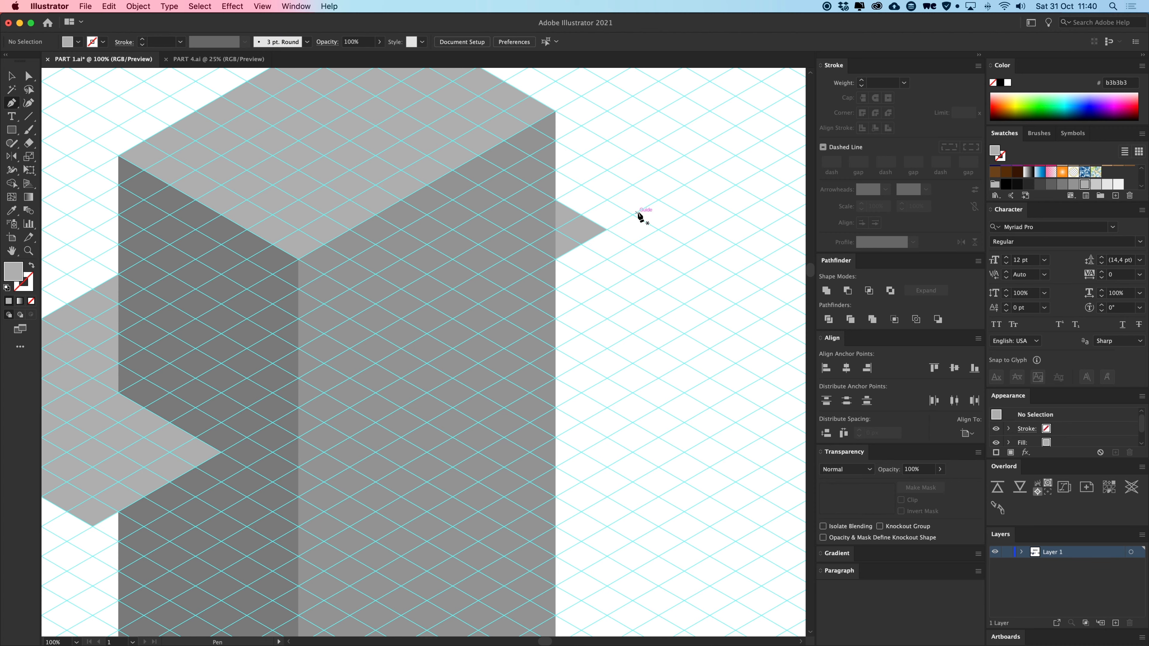
Draw a 1 pt red isometric line about 970 px long through the front edges of both wing roofs.
left_click_drag(524, 298, 616, 240)
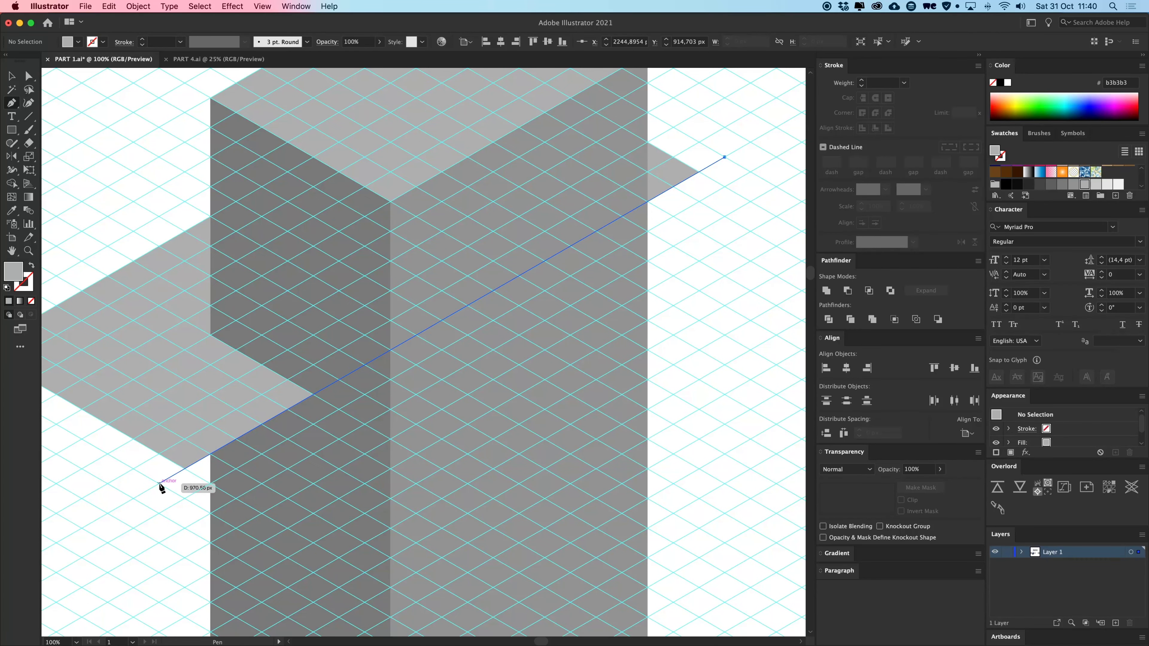
left_click(159, 483)
left_click(31, 267)
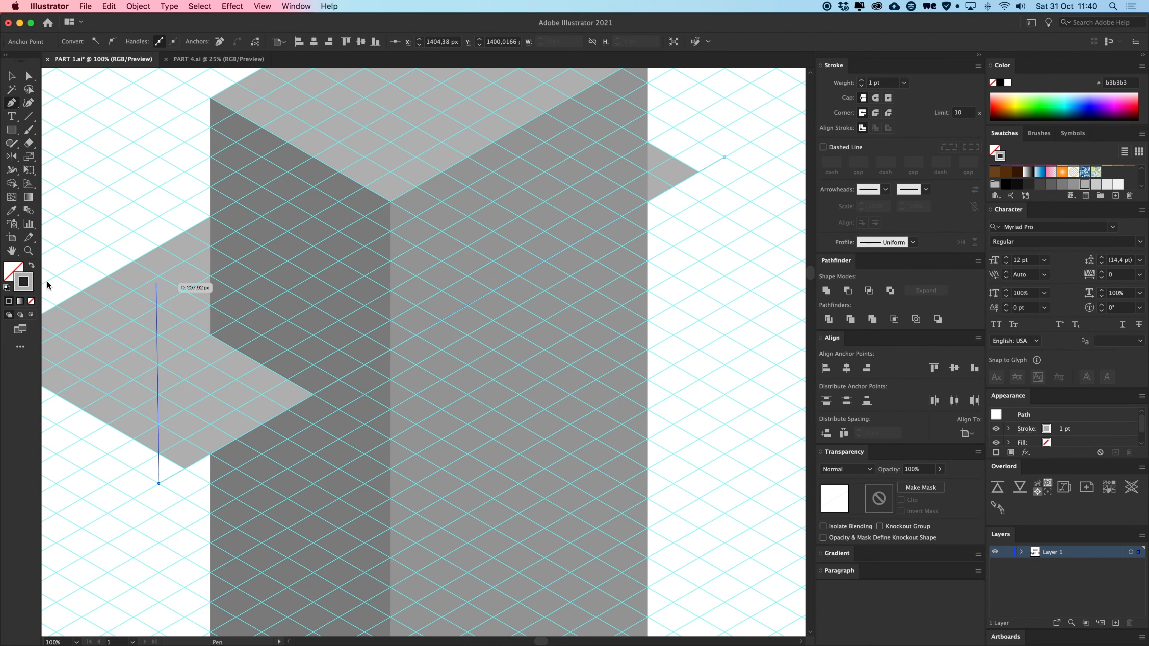
scroll(1047, 172, "up", 3)
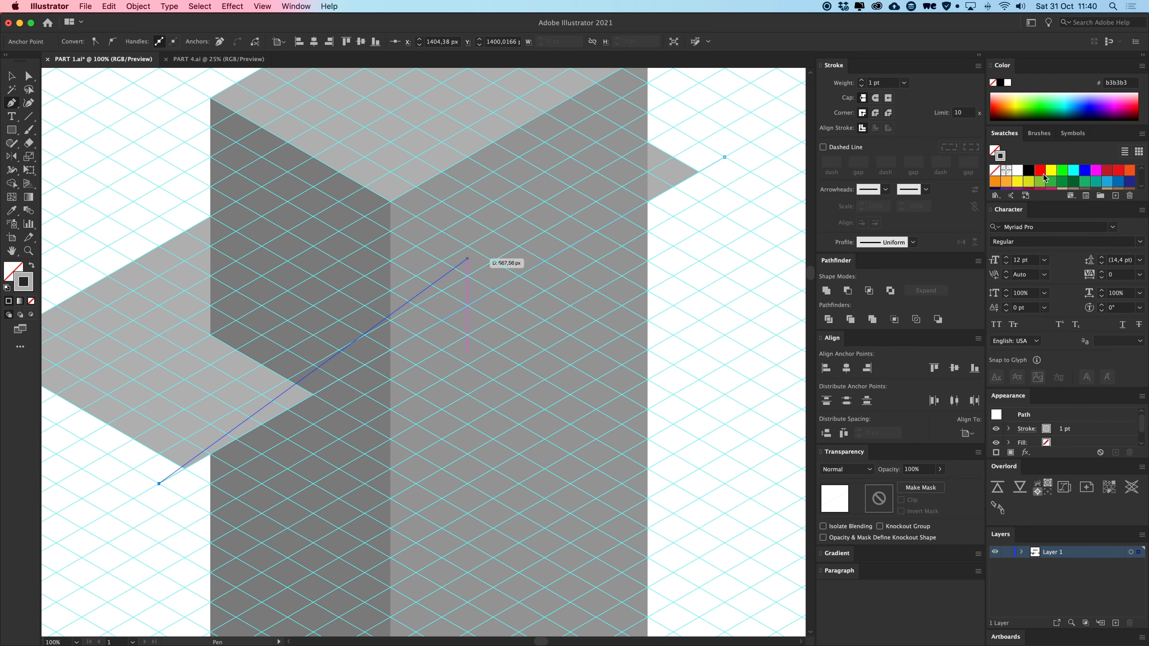
left_click(1041, 172)
key("v")
left_click(722, 217)
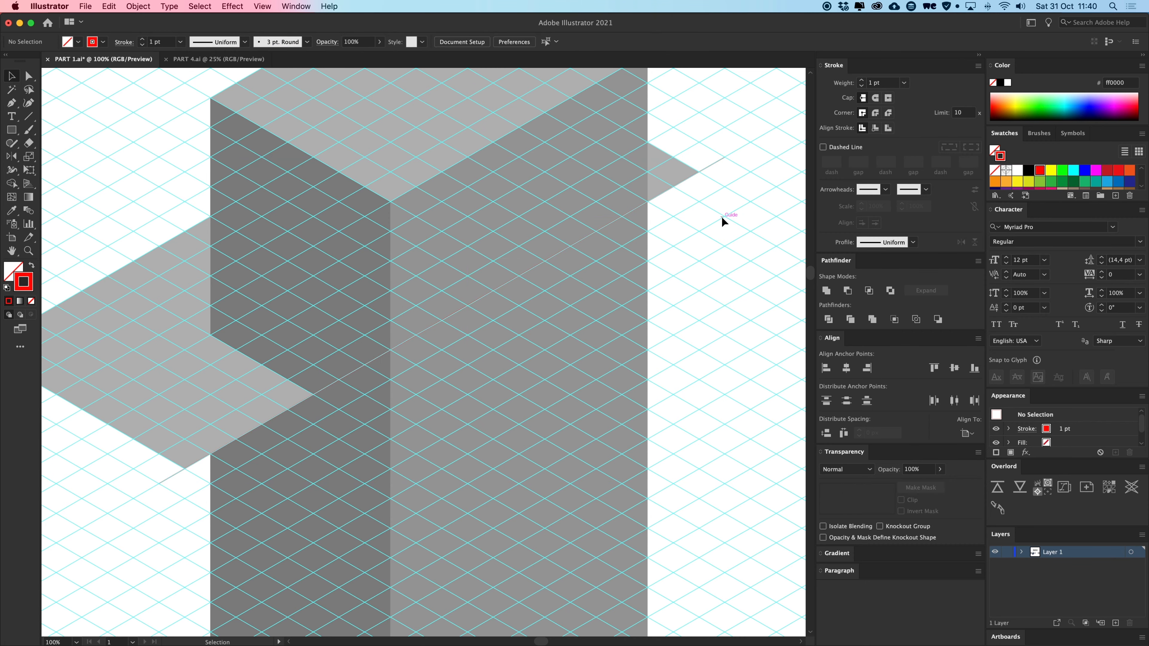
Check the wing roofs' front edges against the red line with the isometric guides hidden, and delete the line.
key("super+semicolon")
key("v")
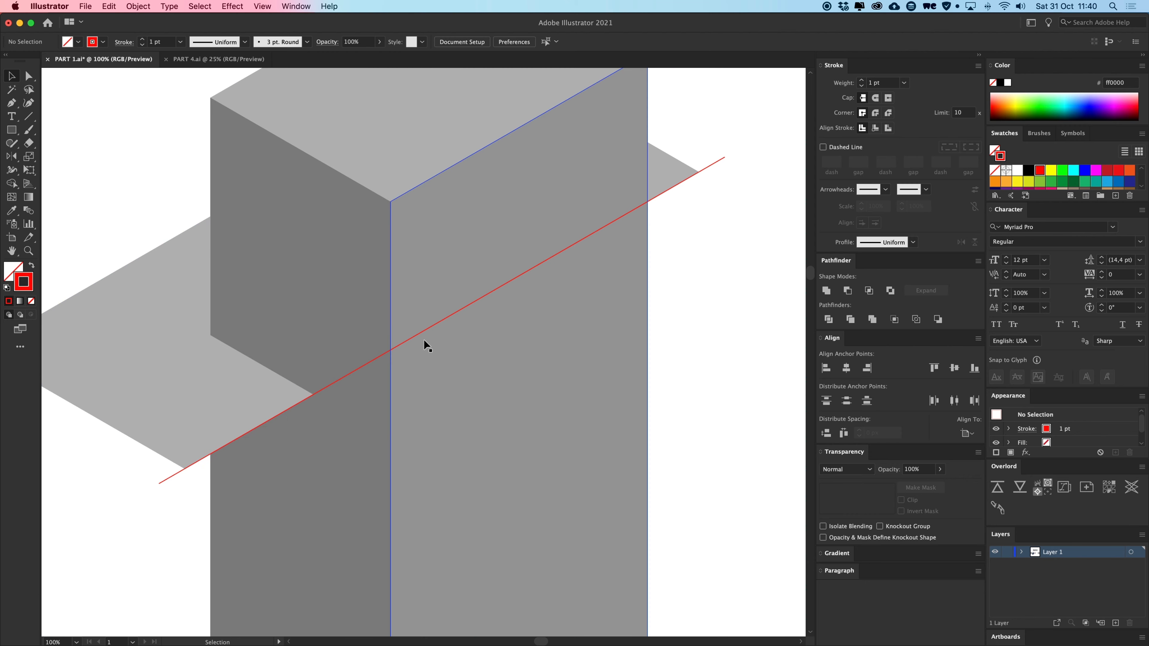
left_click(710, 167)
key("Delete")
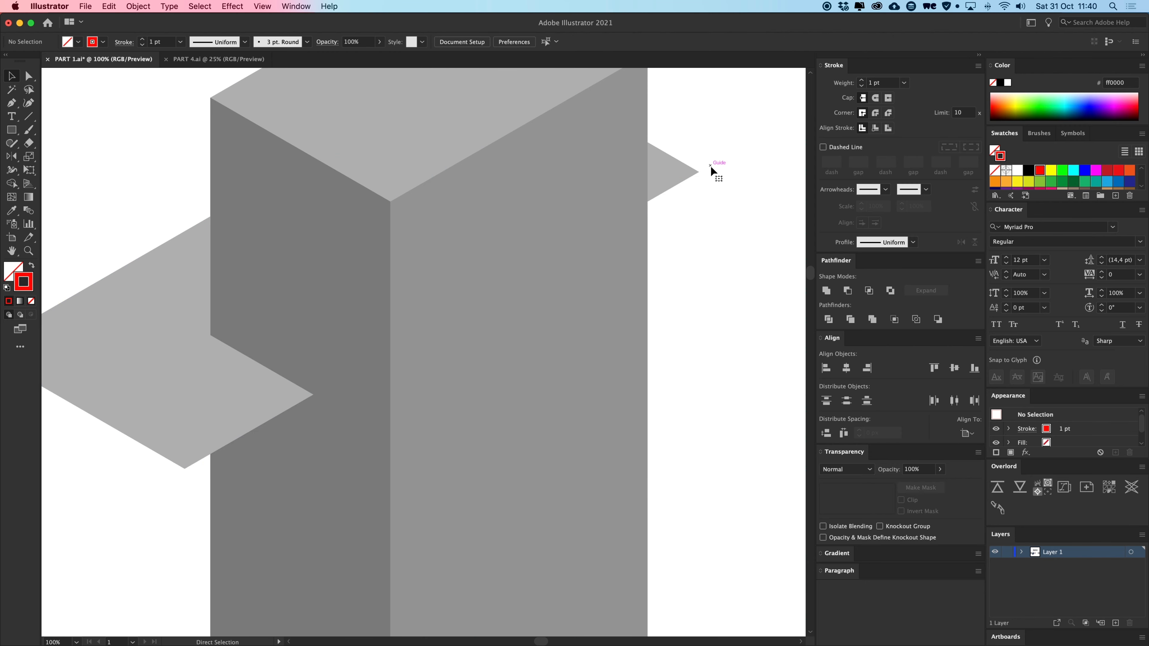
key("super+minus")
key("super+plus")
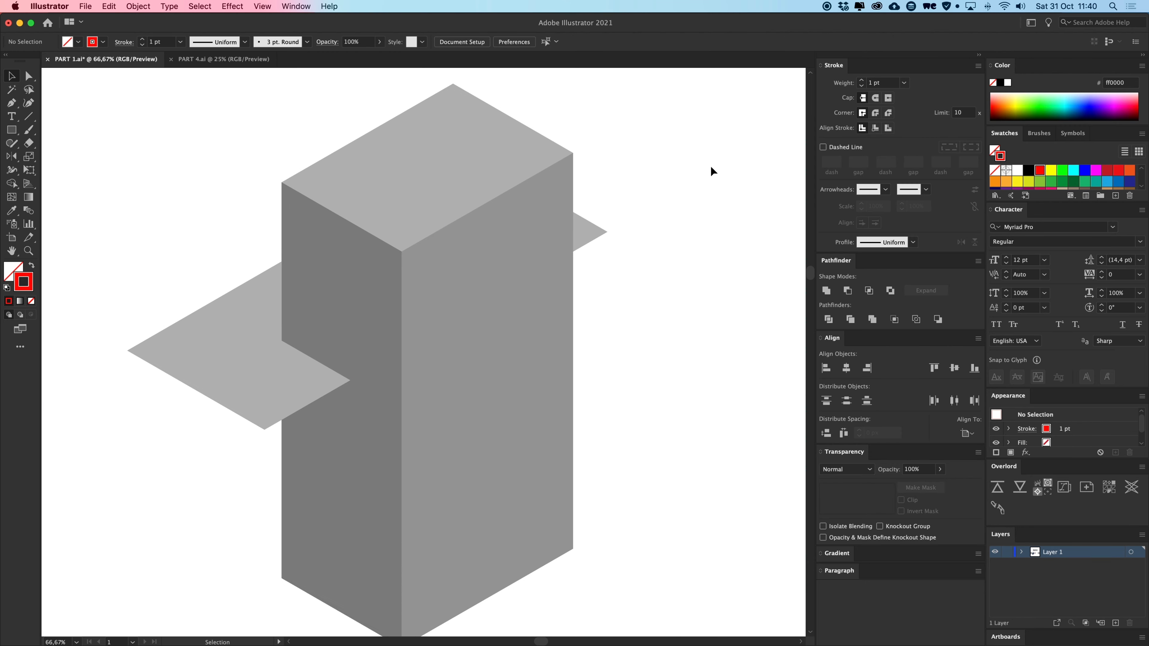
Draw the left wing's right-facing wall about 529 px tall from the roof's front edge and fill it with the core's right-face grey.
key("super+semicolon")
key("p")
left_click_drag(217, 439, 367, 356)
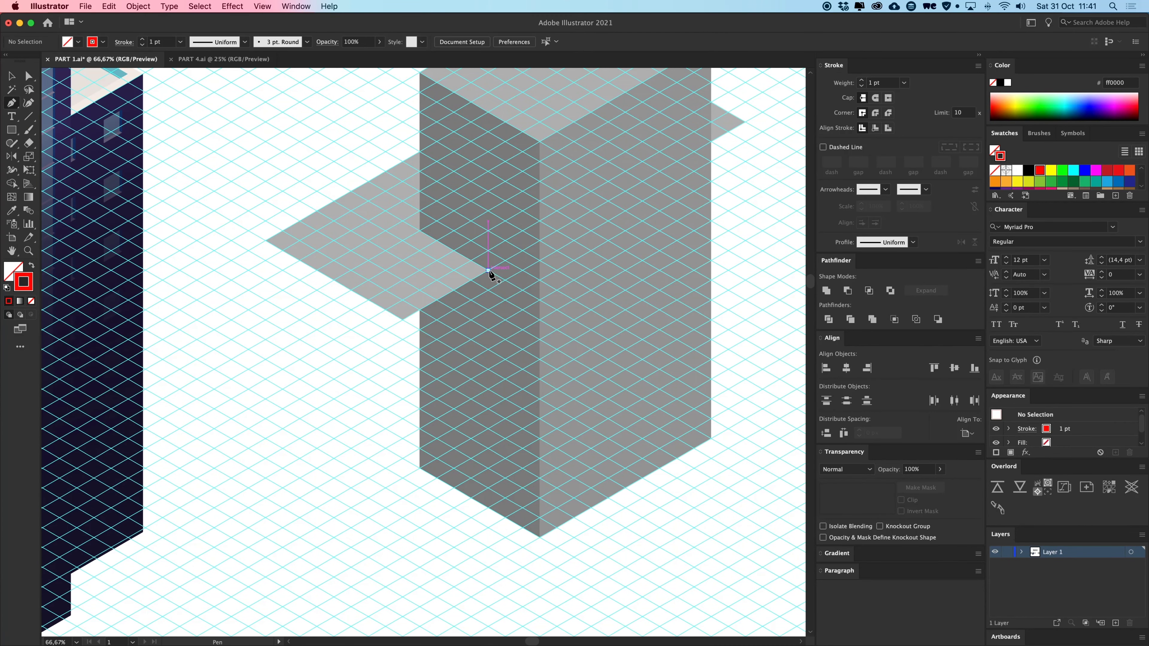
left_click(488, 270)
left_click(488, 508)
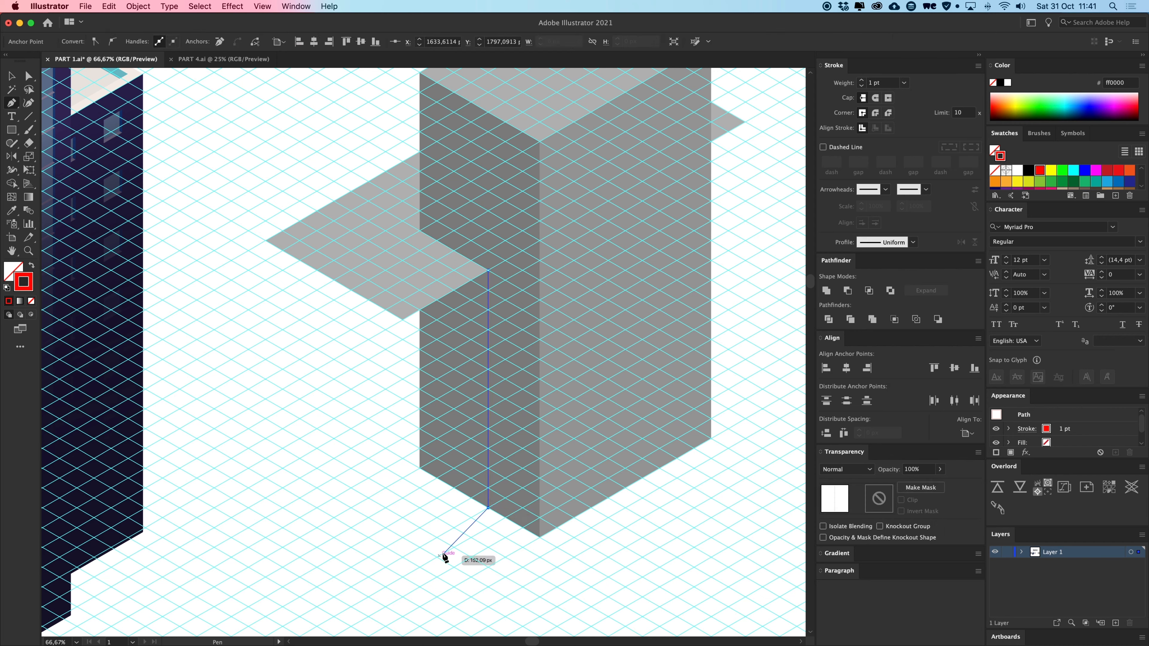
left_click(402, 557)
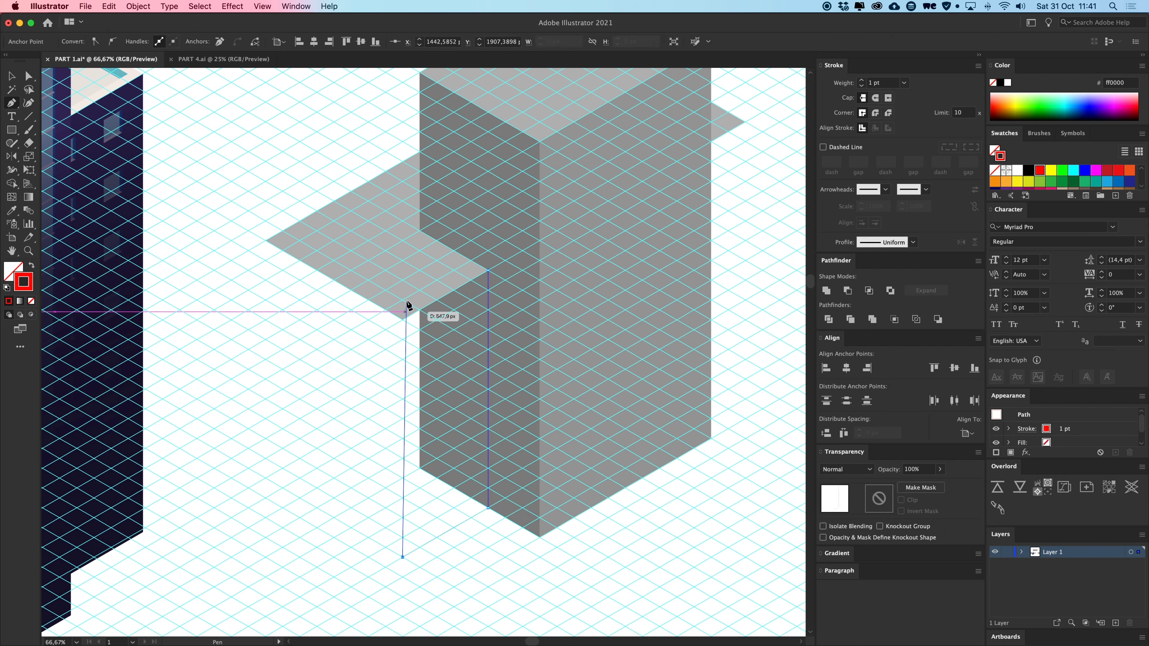
left_click(403, 320)
left_click(488, 271)
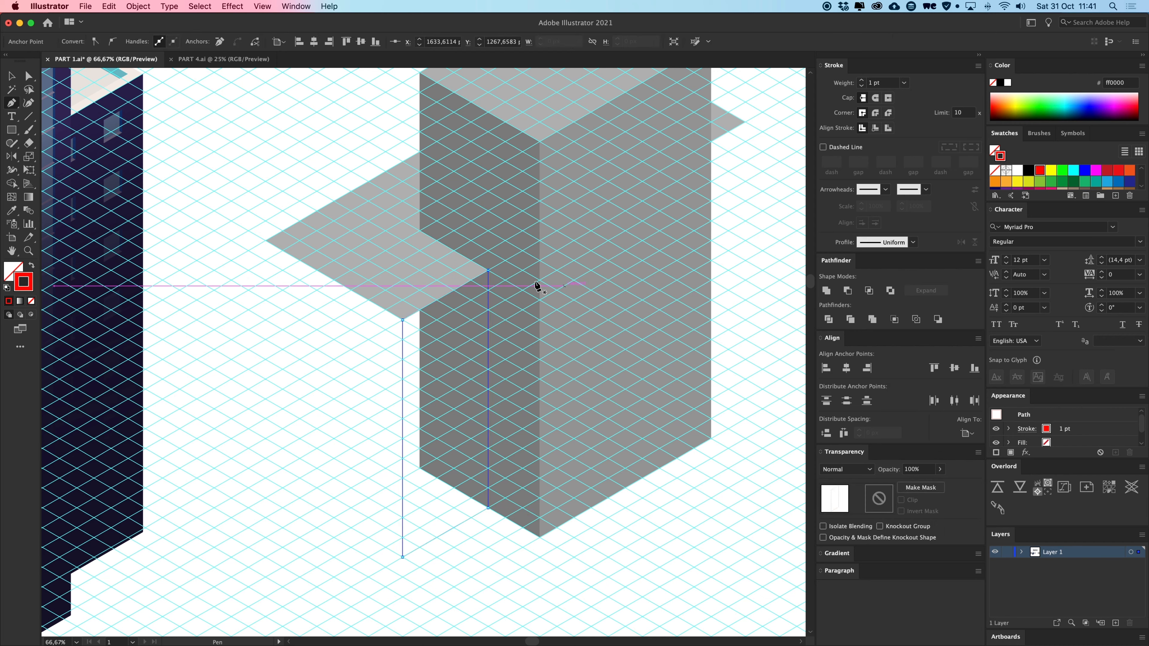
key("i")
left_click(630, 277)
key("v")
Draw the left wing's left-facing wall below the roof edge to the same base height and fill it with the core's darker left-face grey.
key("p")
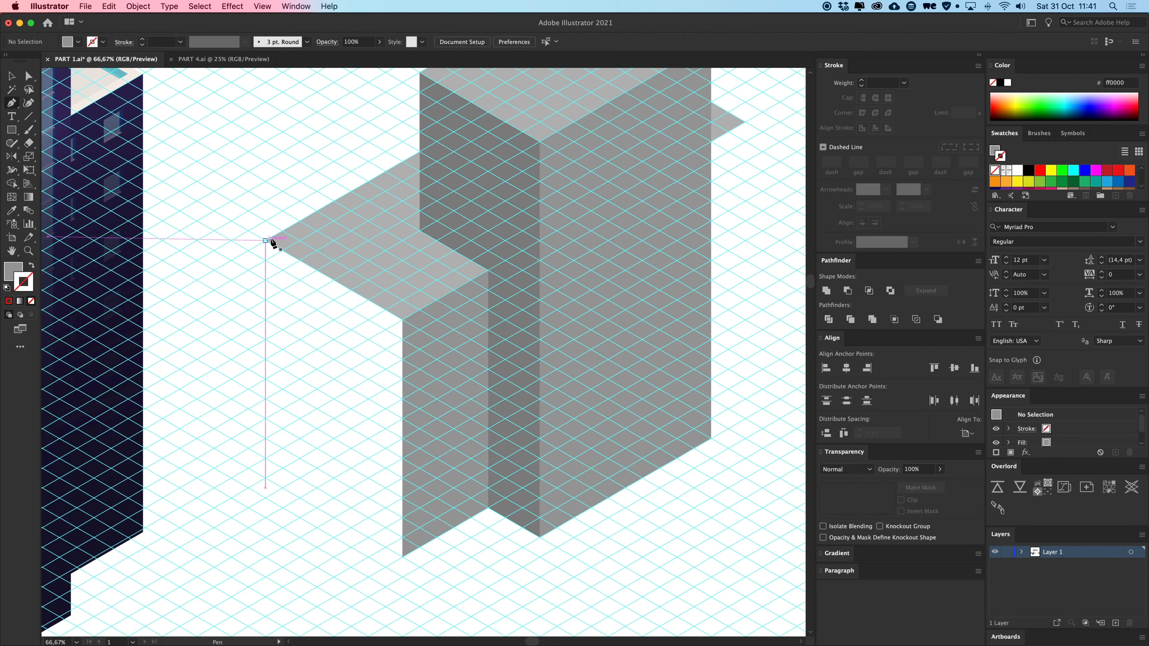
left_click(266, 240)
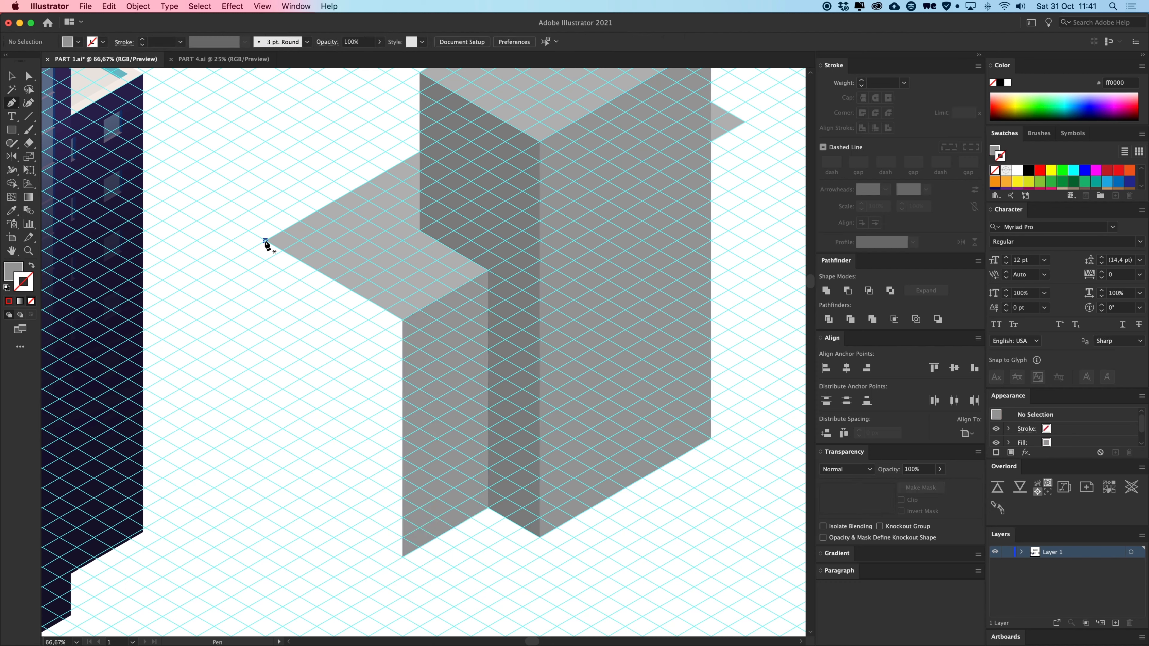
left_click(402, 320)
left_click(402, 557)
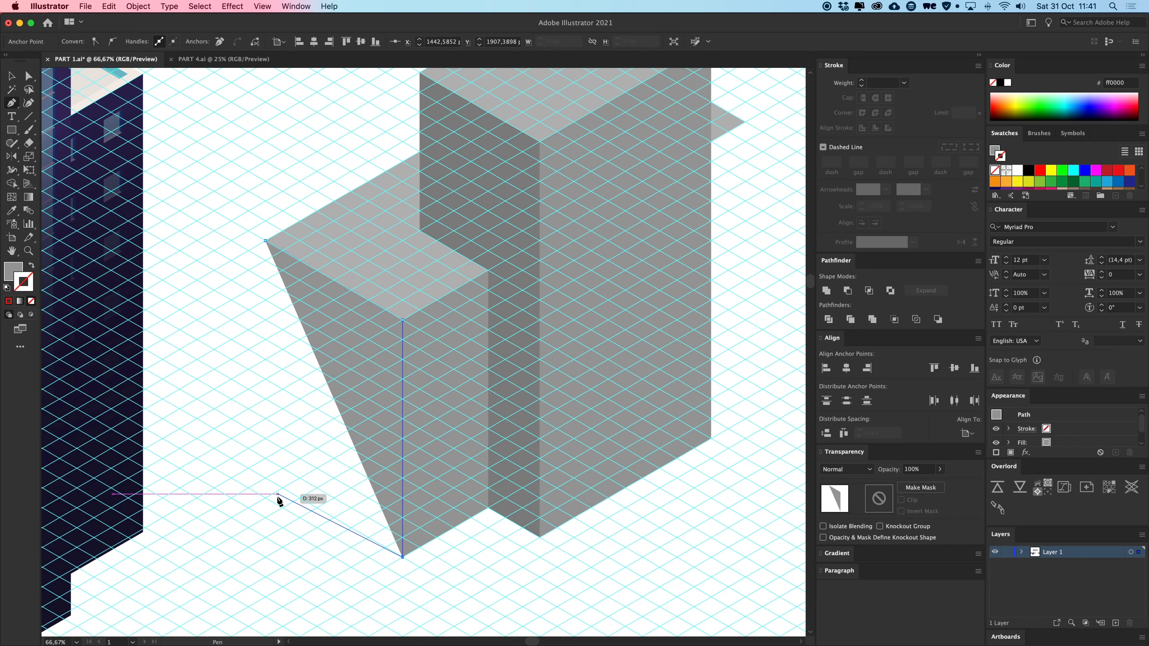
left_click(265, 478)
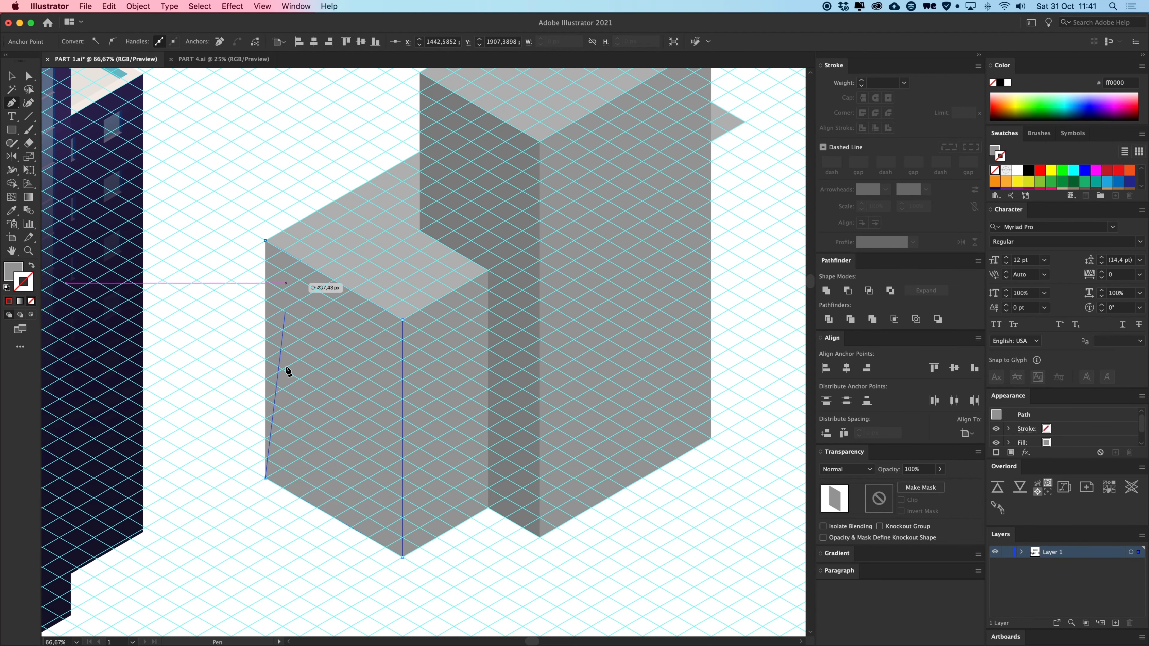
left_click(266, 240)
key("i")
left_click(509, 237)
Draw the right wing's wall about 529 px tall between its roof edge and the core, filled with the core's right-face grey.
left_click_drag(577, 226, 274, 312)
key("a")
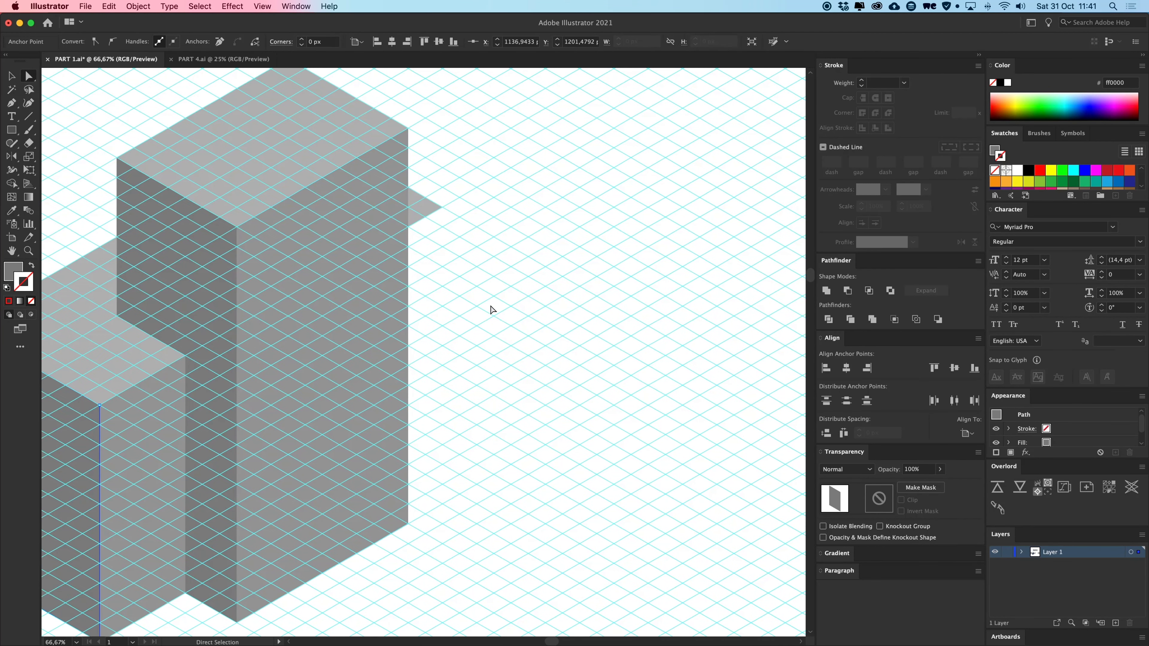
left_click(491, 310)
key("p")
left_click(443, 208)
scroll(451, 244, "down", 2)
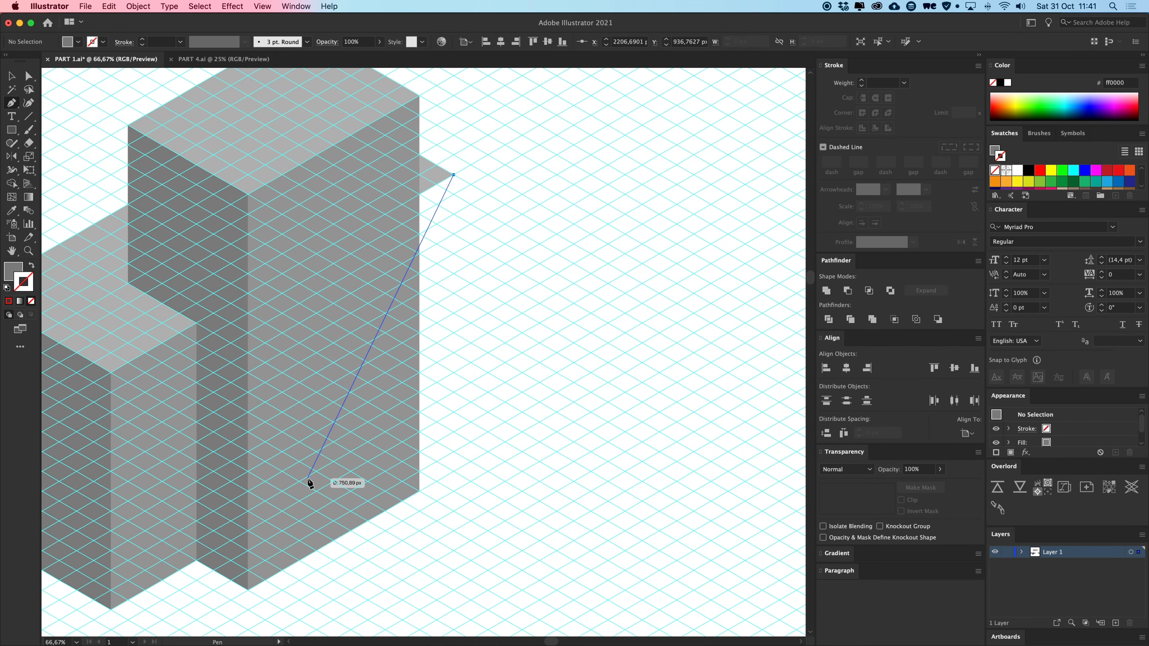
left_click(454, 412)
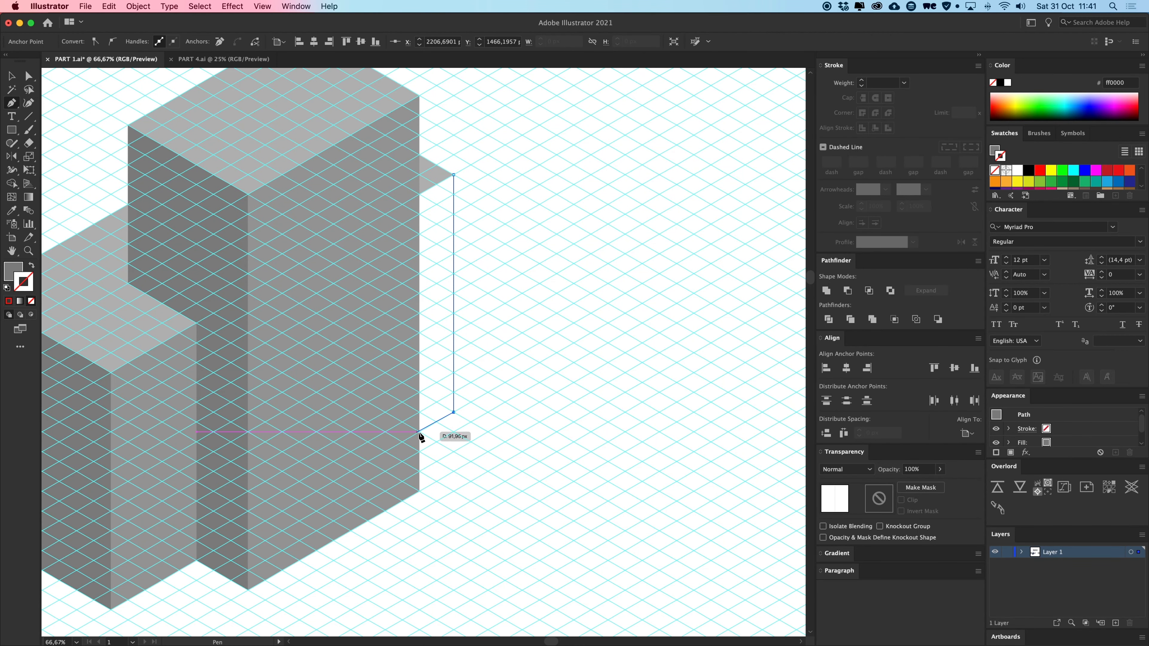
key("super+equal")
key("super+equal")
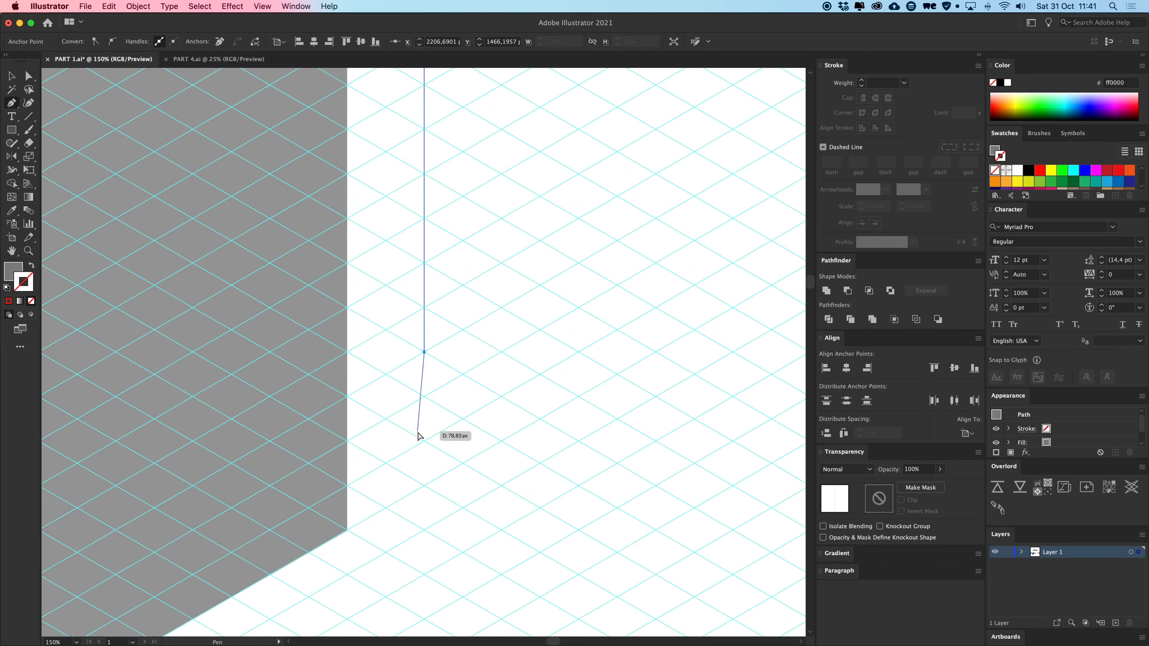
left_click(349, 397)
left_click_drag(353, 166, 386, 421)
left_click_drag(400, 117, 406, 316)
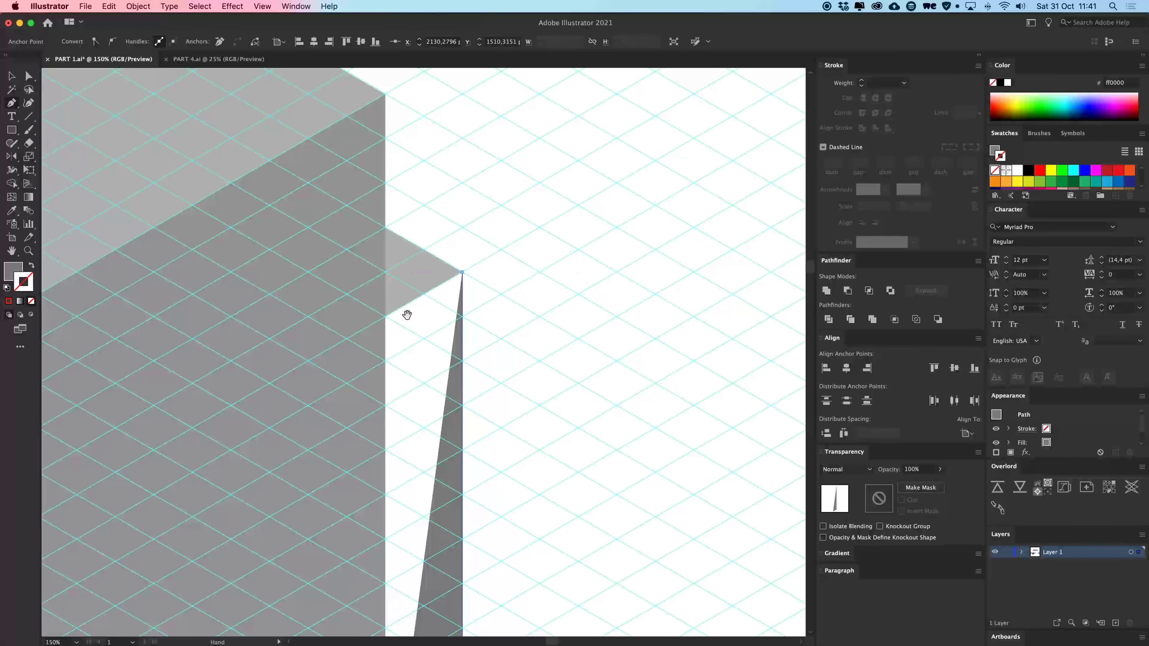
left_click(385, 318)
left_click(462, 273)
key("i")
left_click(309, 362)
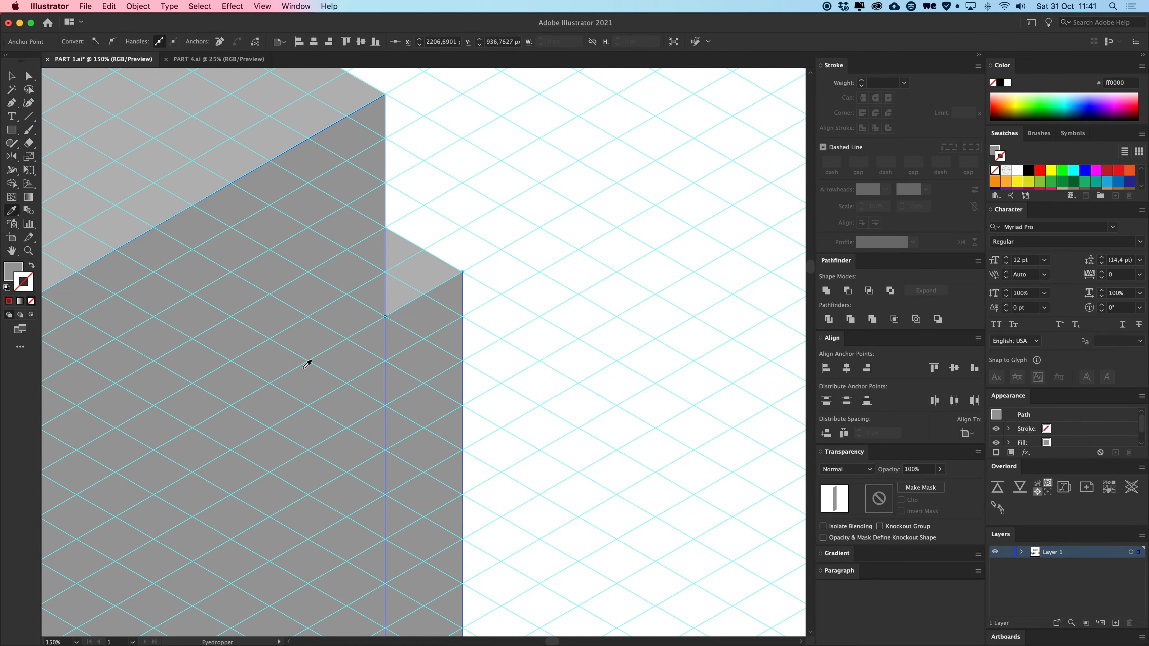
key("v")
left_click(530, 317)
Compare the grey building with the teal reference building and delete the reference.
key("super+minus")
key("super+minus")
key("super+minus")
key("super+minus")
mouse_move(533, 318)
left_mouse_down()
mouse_move(602, 257)
mouse_move(775, 255)
left_mouse_up()
mouse_move(419, 306)
left_mouse_down()
mouse_move(342, 319)
mouse_move(324, 303)
left_mouse_up()
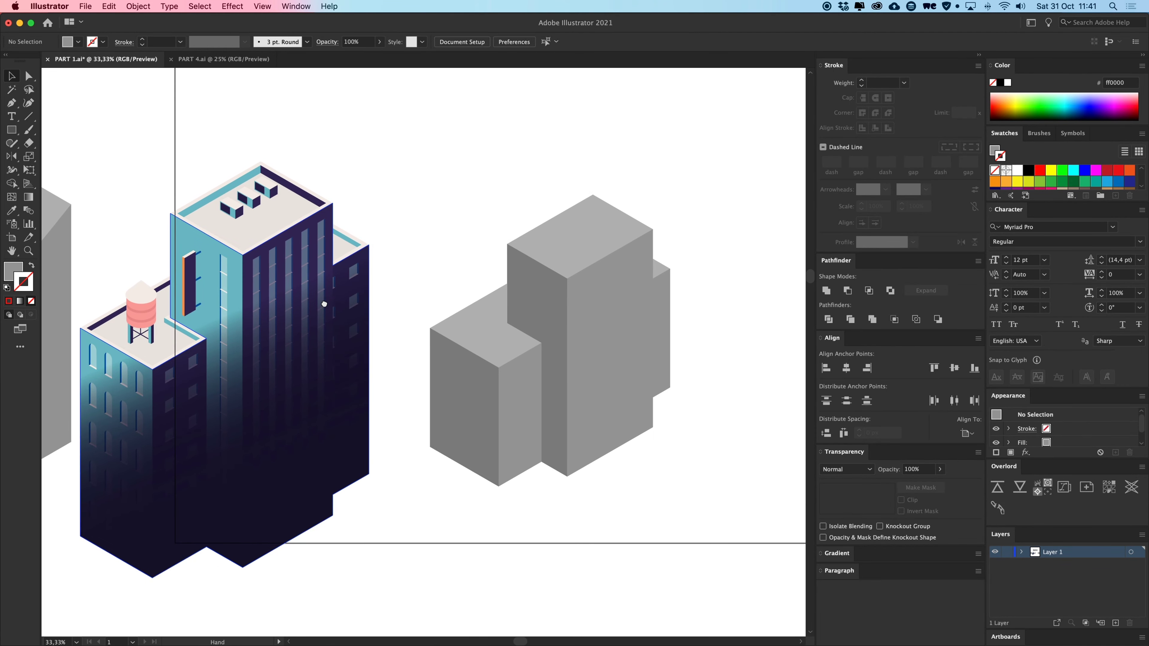
left_click(312, 330)
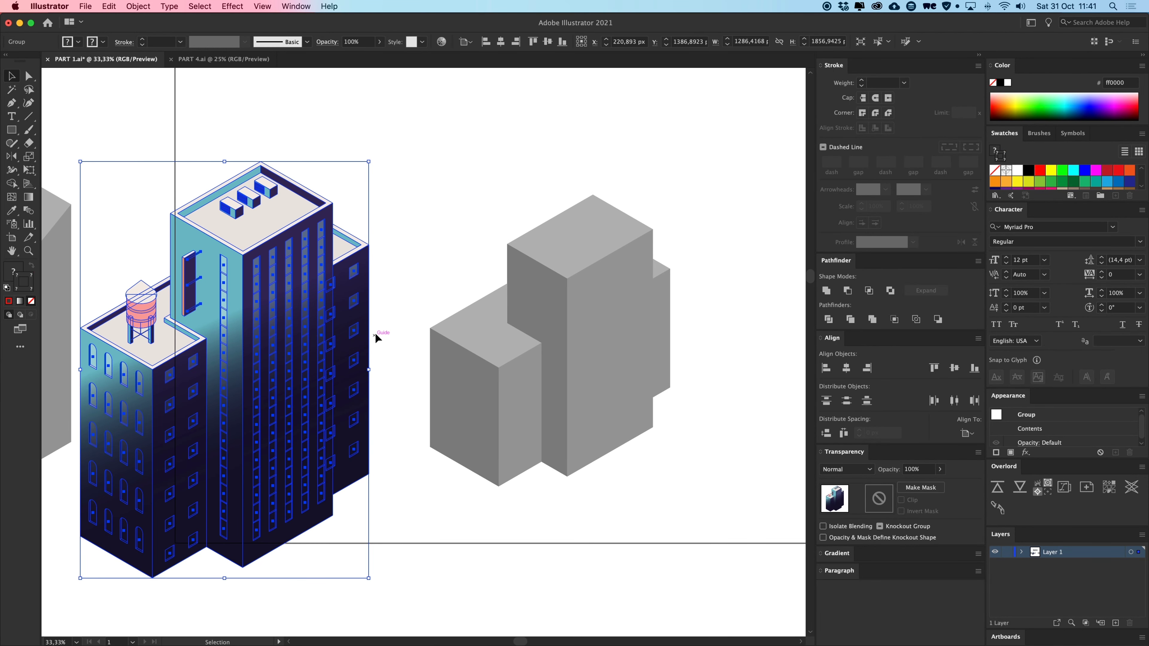
key("Delete")
Group all pieces of the grey building and move the group up about 354 px on the artboard with the isometric guides shown.
scroll(296, 352, "right", 5)
scroll(323, 357, "down", 3)
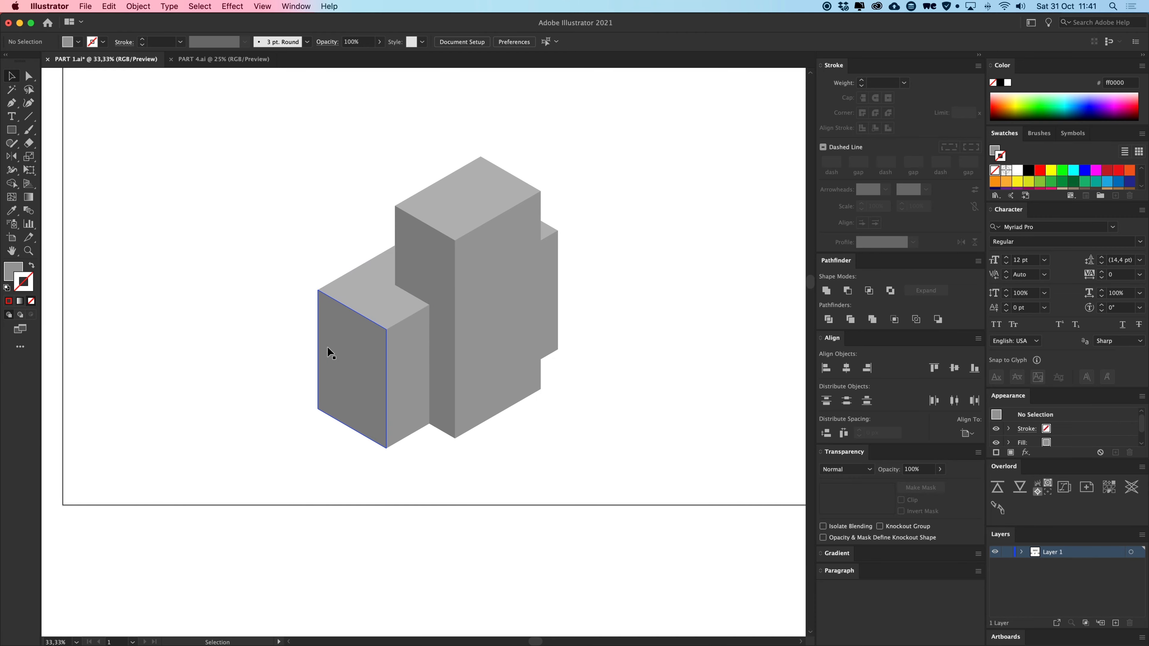
key("super+minus")
scroll(334, 317, "up", 3)
left_click_drag(283, 250, 610, 522)
key("super+g")
key("super+plus")
key("super+semicolon")
left_click_drag(531, 395, 542, 473)
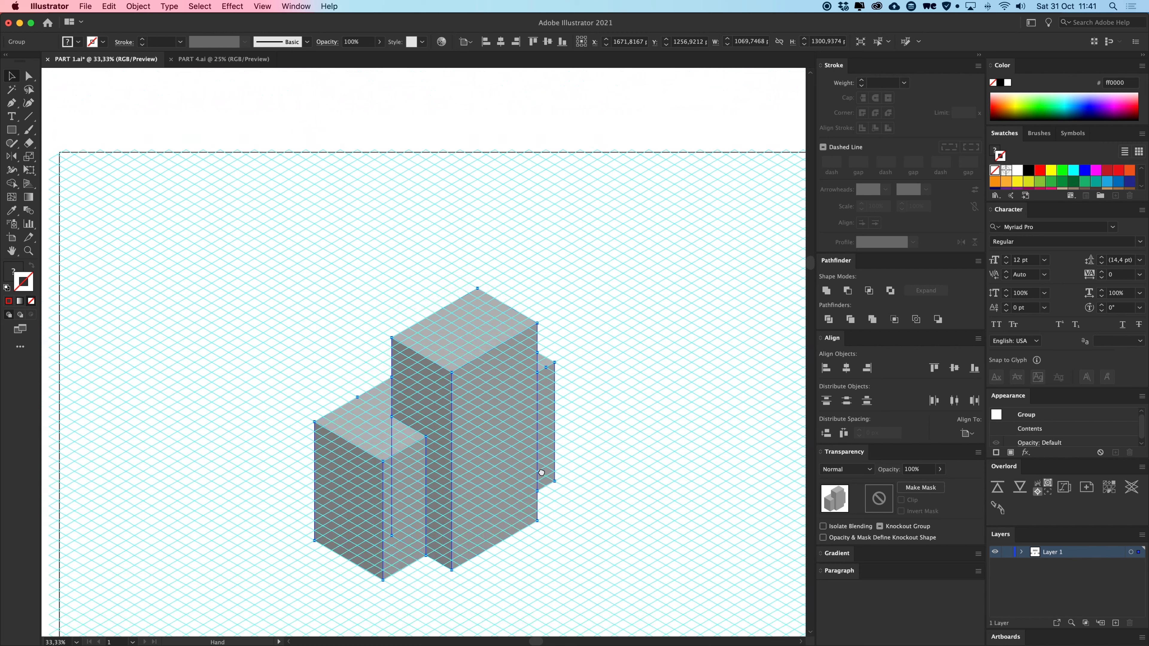
left_click_drag(487, 415, 486, 333)
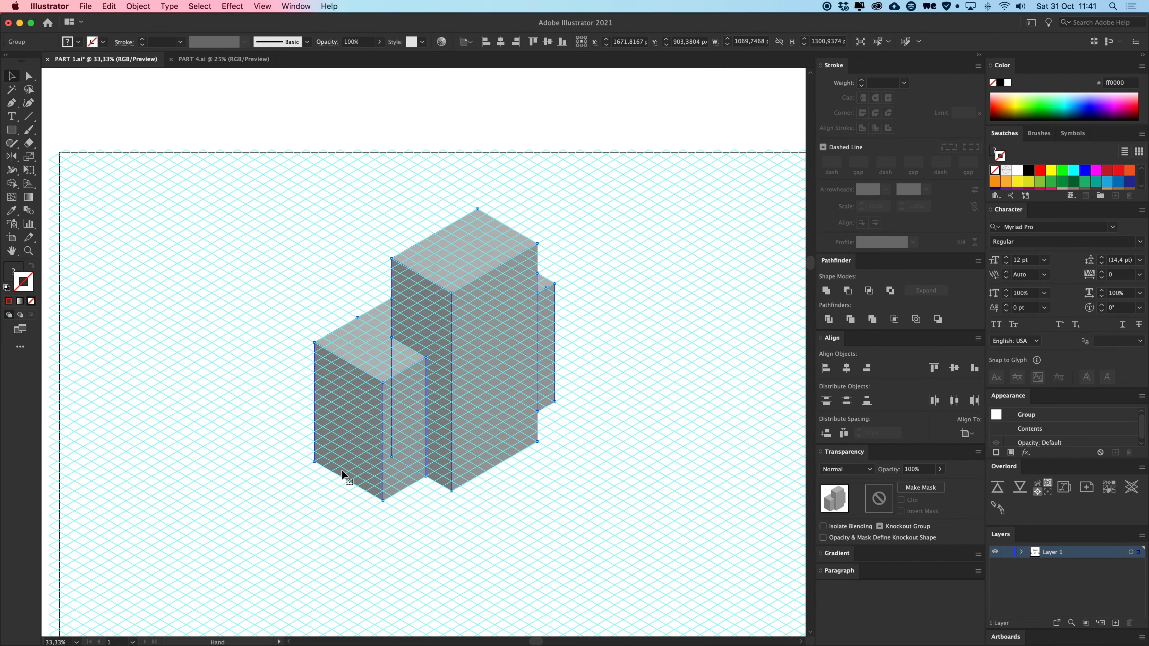
Lengthen the grouped winged building by moving all its base anchor points straight down about 354 px.
scroll(342, 473, "down", 5)
key("a")
left_click_drag(616, 450, 631, 457)
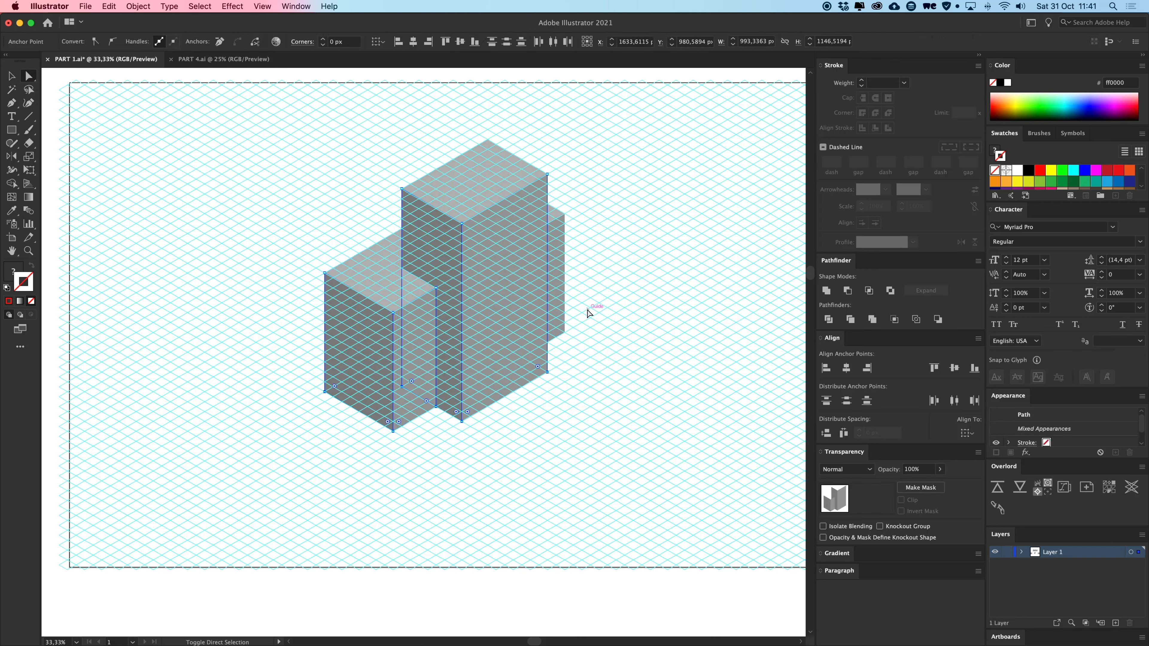
left_click(547, 372)
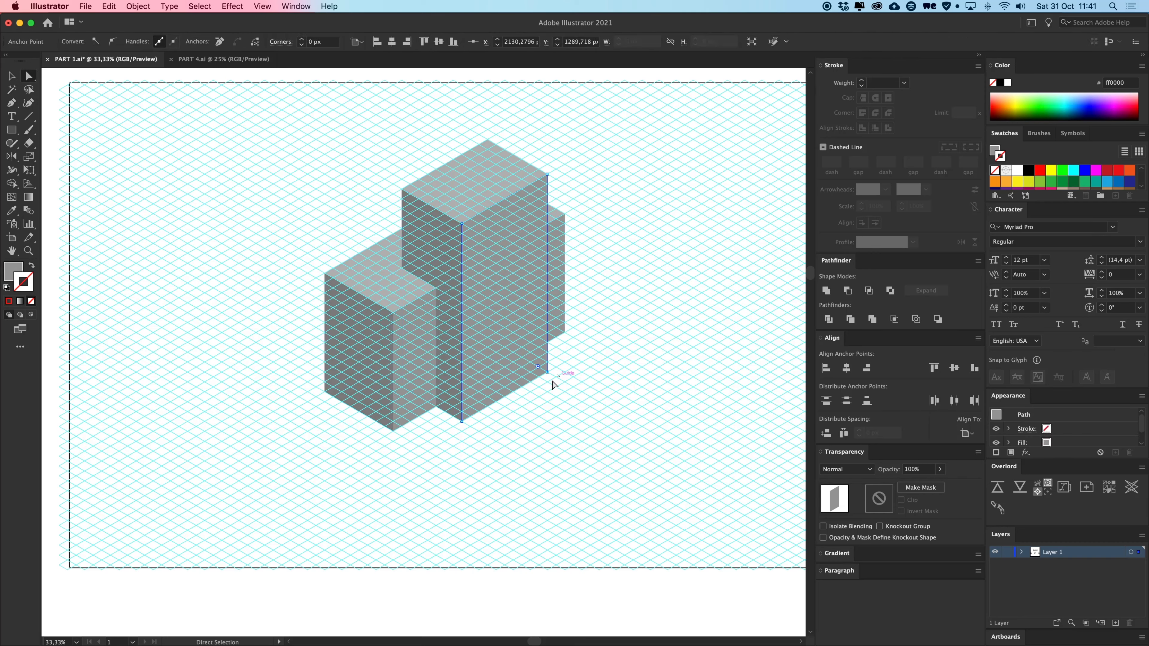
left_click_drag(543, 375, 471, 440)
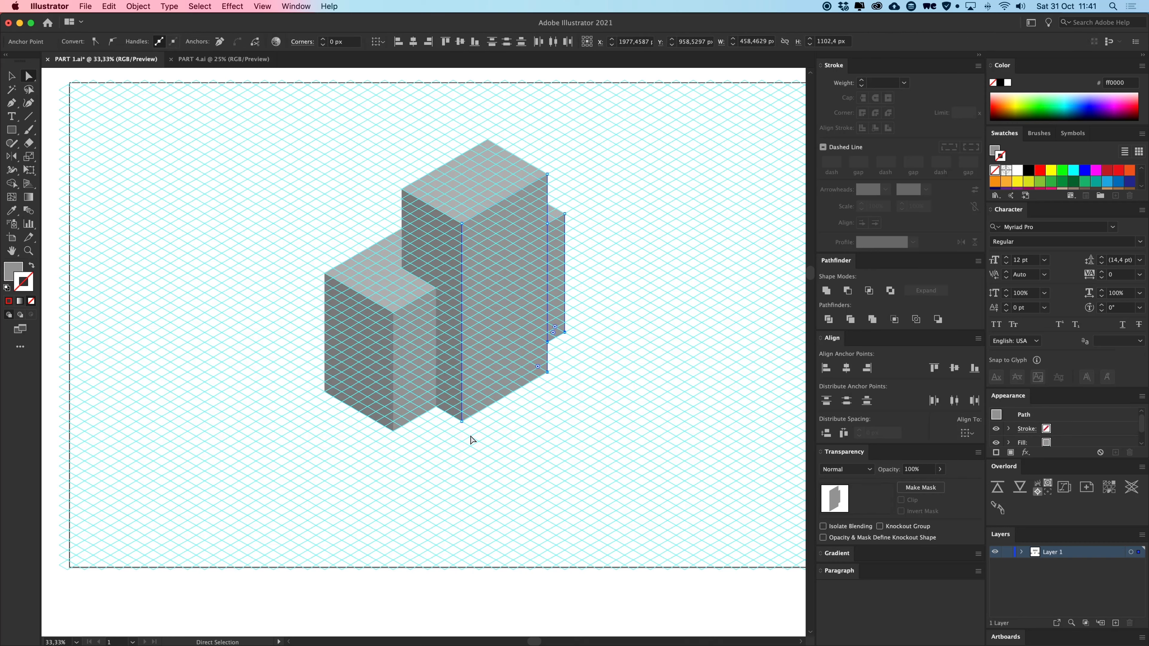
left_click_drag(298, 391, 290, 383)
left_click_drag(463, 423, 463, 500)
left_click(569, 575)
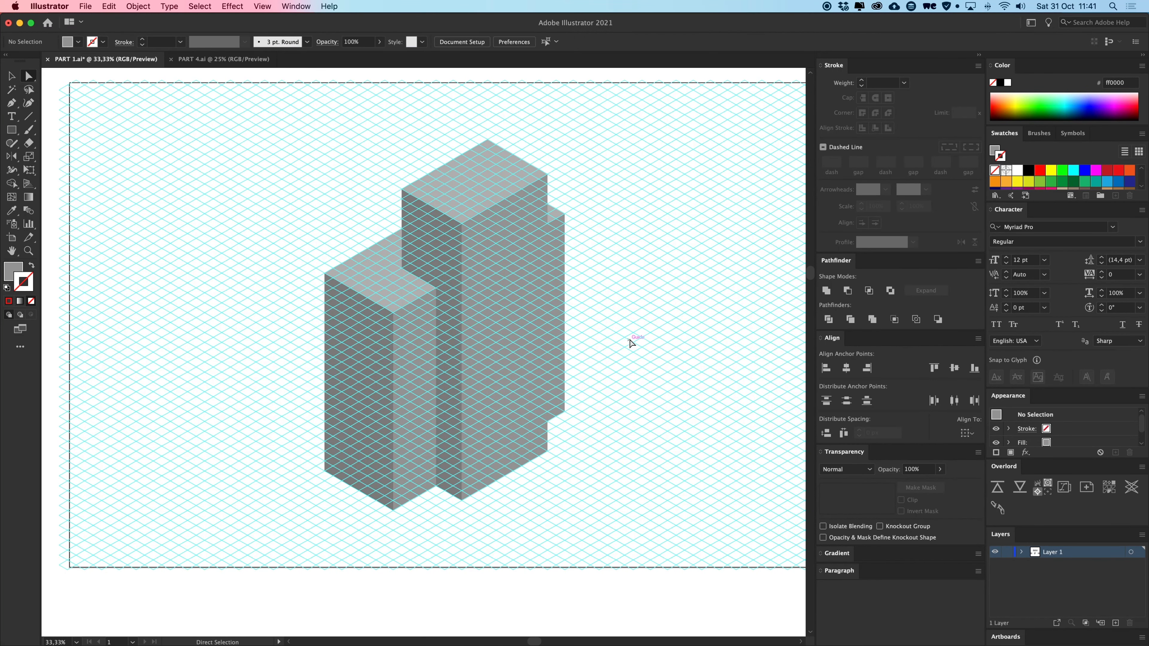
Hide the guides and move the stepped tower and the slanted-roof tower from beside the artboard to its left part.
key("super+semicolon")
key("super+minus")
left_click_drag(630, 339, 646, 340)
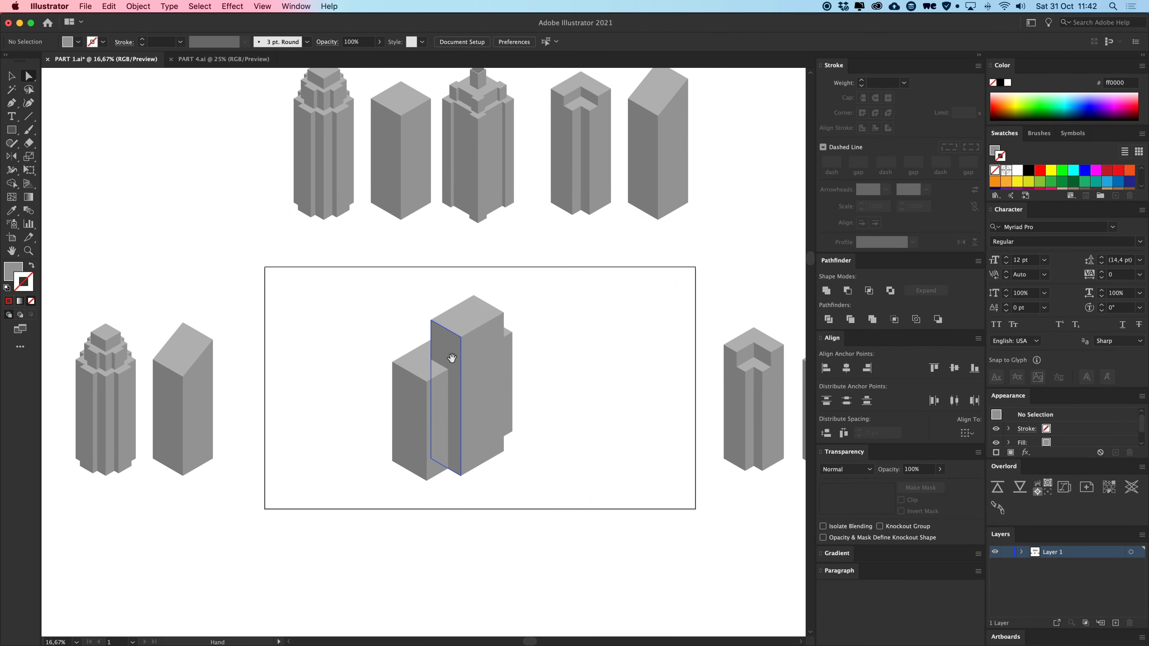
left_click_drag(451, 358, 433, 381)
left_click_drag(437, 306, 386, 221)
left_click_drag(266, 290, 375, 289)
key("v")
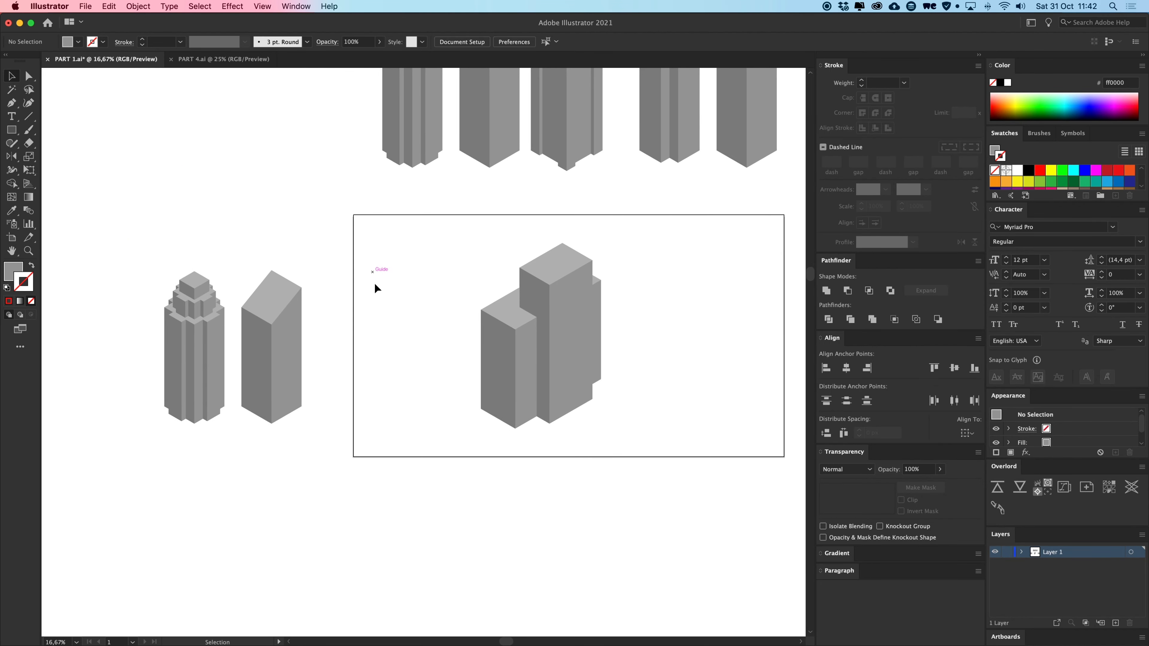
left_click(212, 369)
left_click_drag(213, 369, 374, 362)
key("super+shift+a")
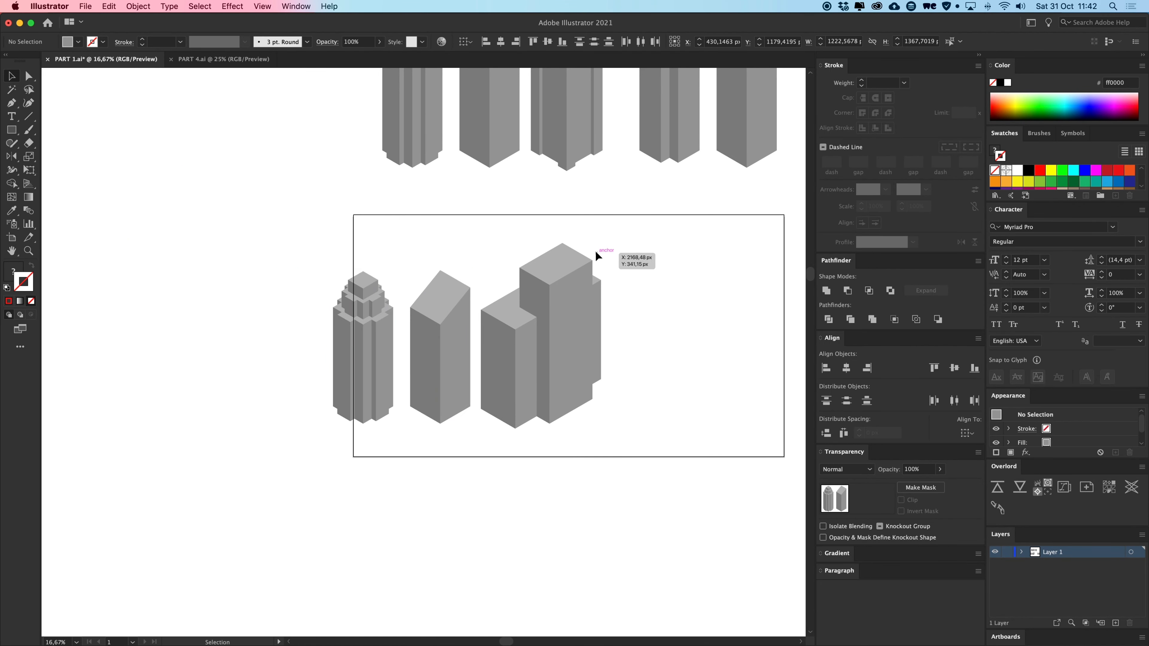
Move the winged building off the artboard to the left and shift the stepped and slanted-roof towers fully inside its left edge.
left_click_drag(515, 380, 146, 378)
left_click(458, 407)
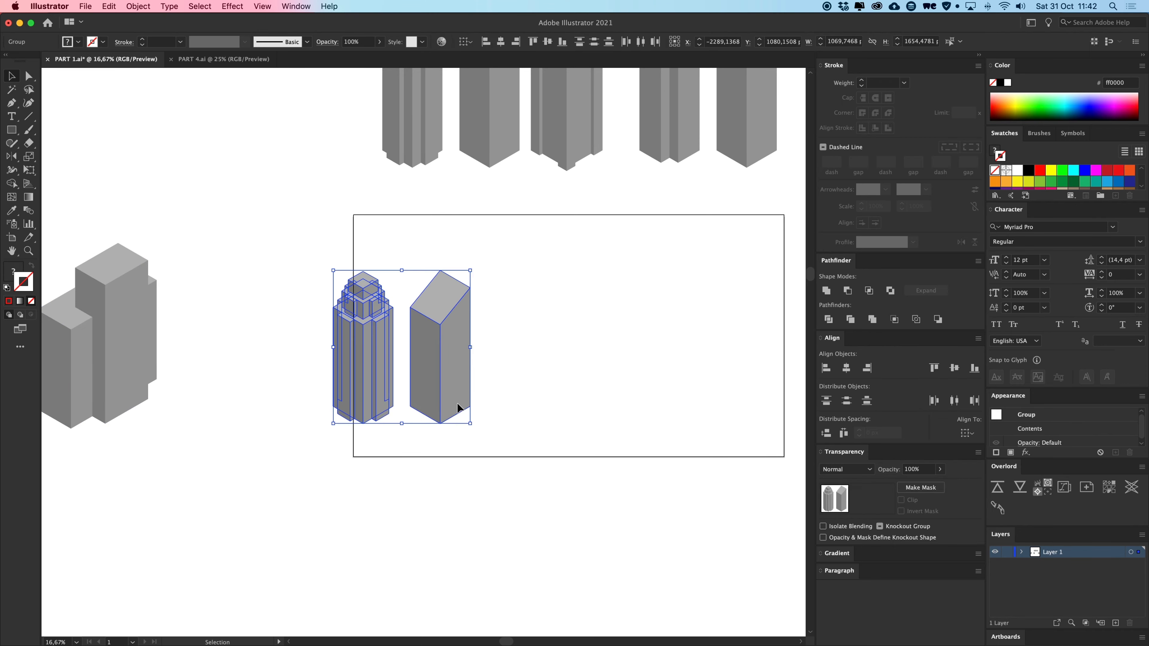
left_click_drag(439, 380, 480, 382)
Bring the notched tower and the spired tower from beside the artboard into the row of buildings on it.
left_click_drag(681, 320, 558, 414)
left_click(512, 315)
left_click_drag(464, 404, 197, 407)
left_click_drag(172, 426, 357, 437)
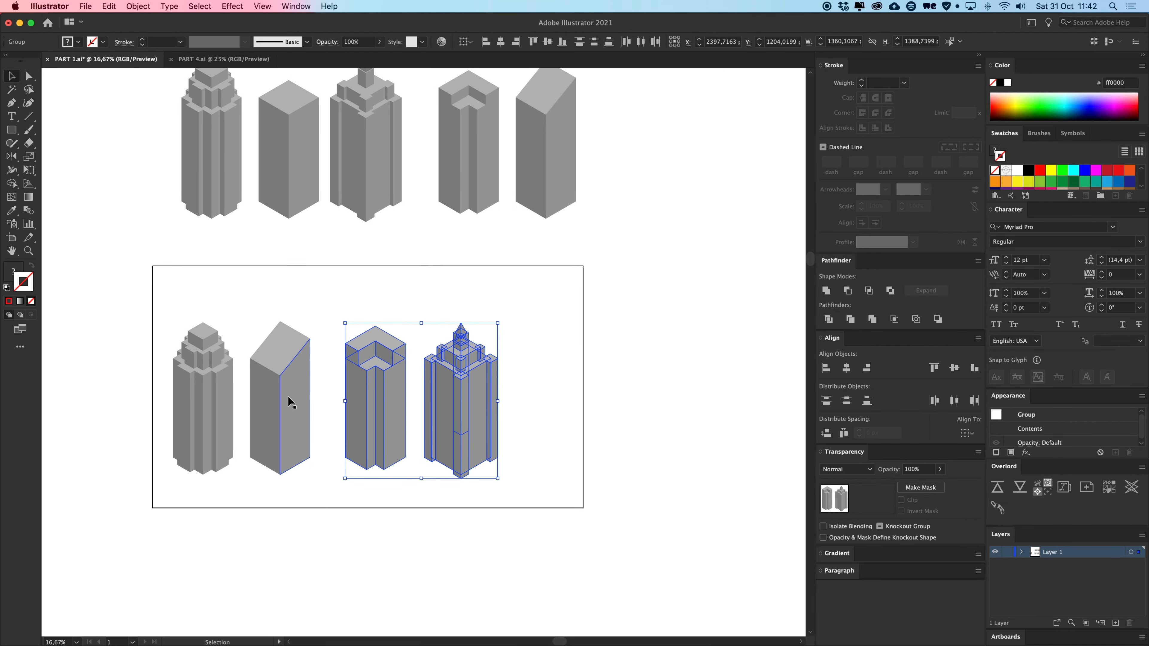
Duplicate only the spired tower horizontally to its right.
left_click_drag(461, 401, 561, 401)
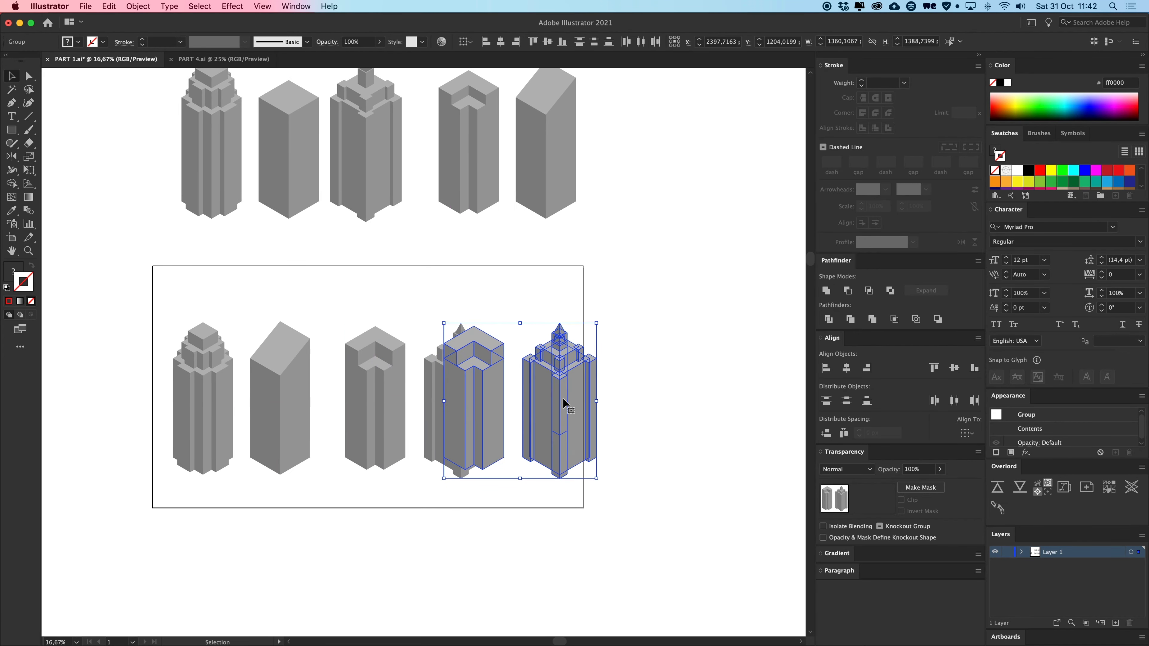
key("super+z")
left_click(510, 400)
left_click_drag(478, 400, 569, 402)
Isolate the duplicated tower's group and delete its pointed spire, spire base and upper tier.
double_click(568, 403)
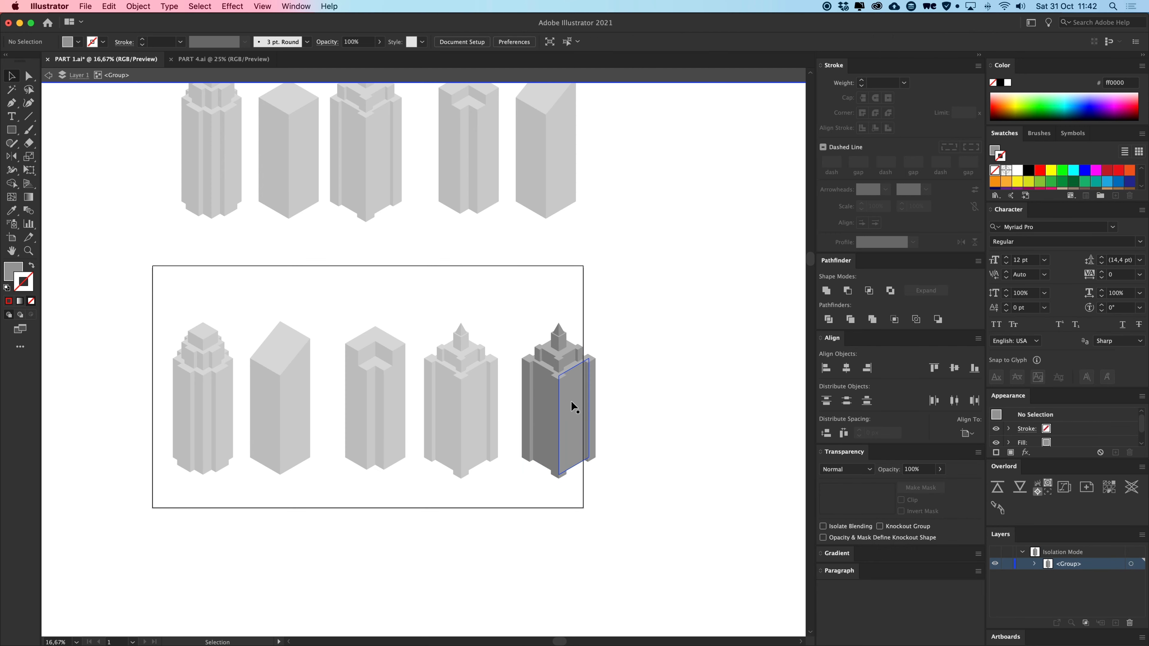
left_click(574, 398)
key("super+=")
key("super+=")
left_click(546, 185)
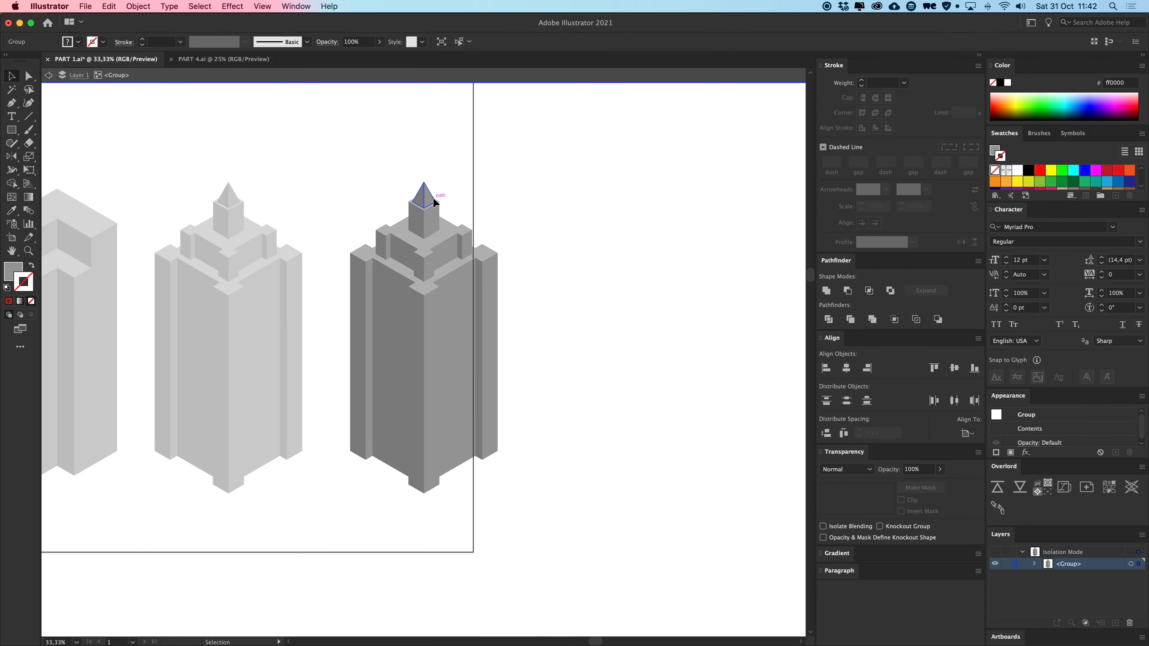
left_click(433, 202)
key("Delete")
left_click(431, 222)
key("Delete")
left_click(433, 242)
key("Delete")
Delete the copy's four corner columns to leave a plain box tower, and leave isolation mode.
double_click(490, 282)
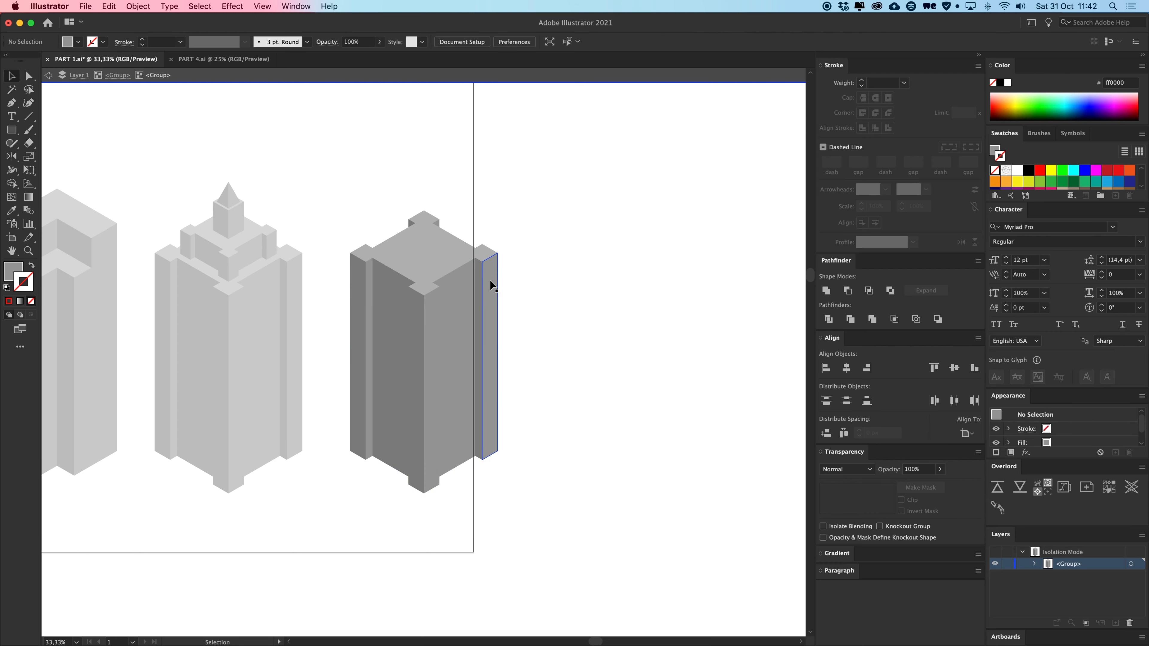
left_click(490, 282)
key("Delete")
left_click(419, 303)
key("Delete")
left_click(366, 278)
key("Delete")
left_click(424, 213)
key("Delete")
double_click(513, 218)
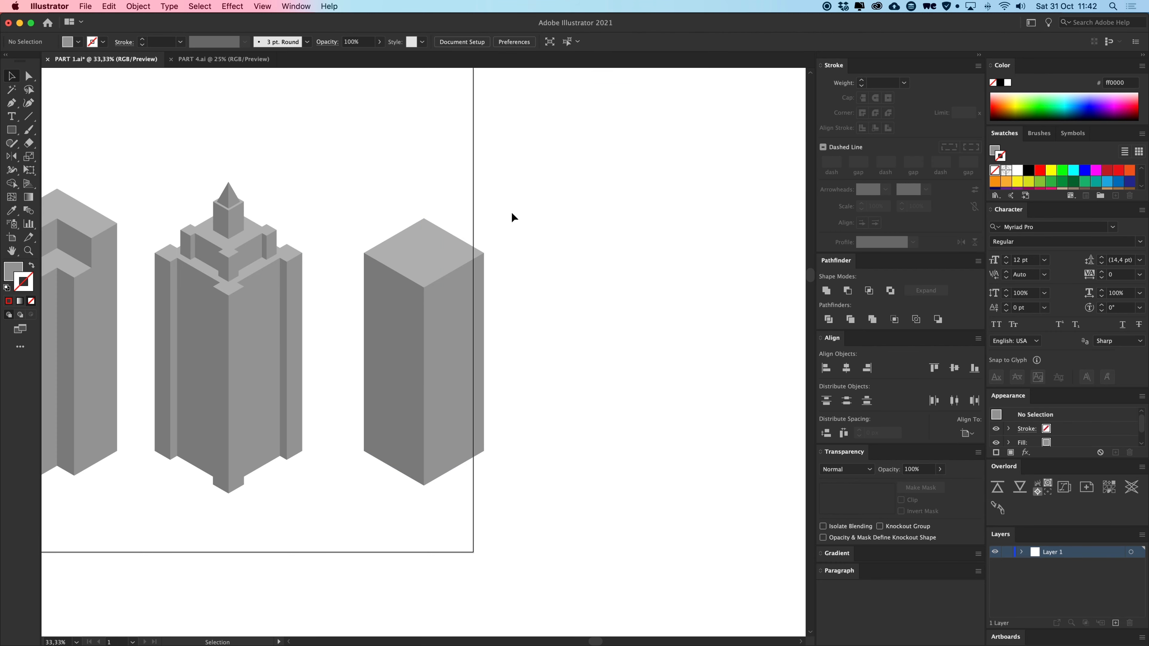
Move the plain box tower left so that it fits inside the artboard's right edge, completing the row of five buildings.
left_click_drag(431, 292, 401, 291)
left_click(403, 179)
key("super+minus")
key("super+minus")
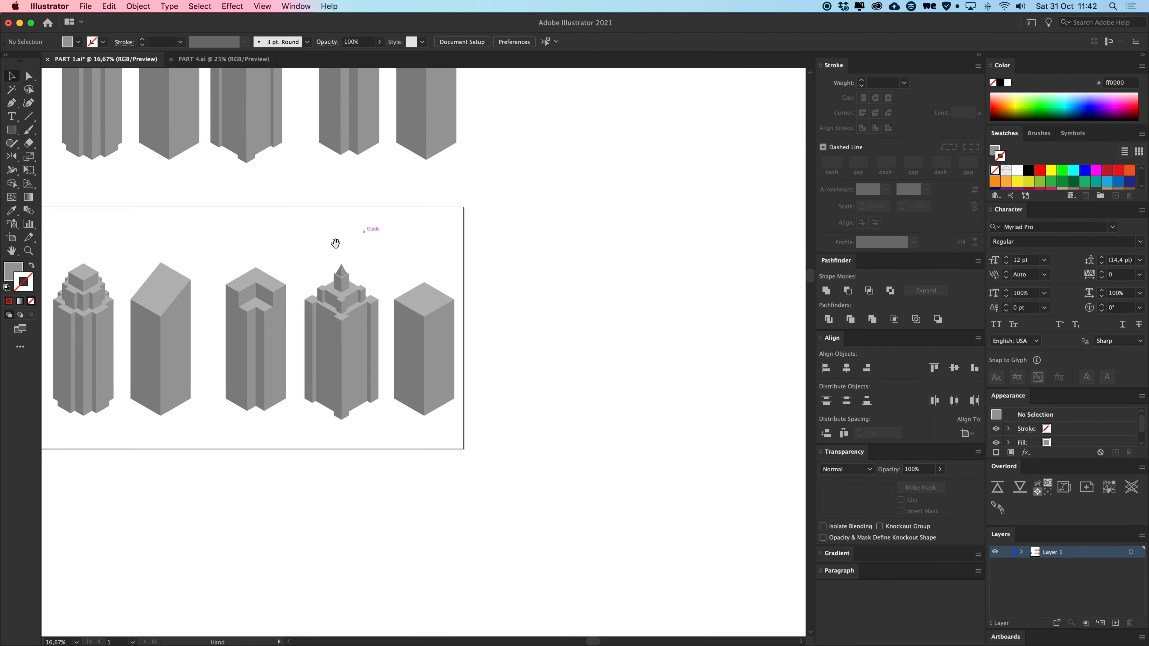
left_click_drag(665, 232, 209, 433)
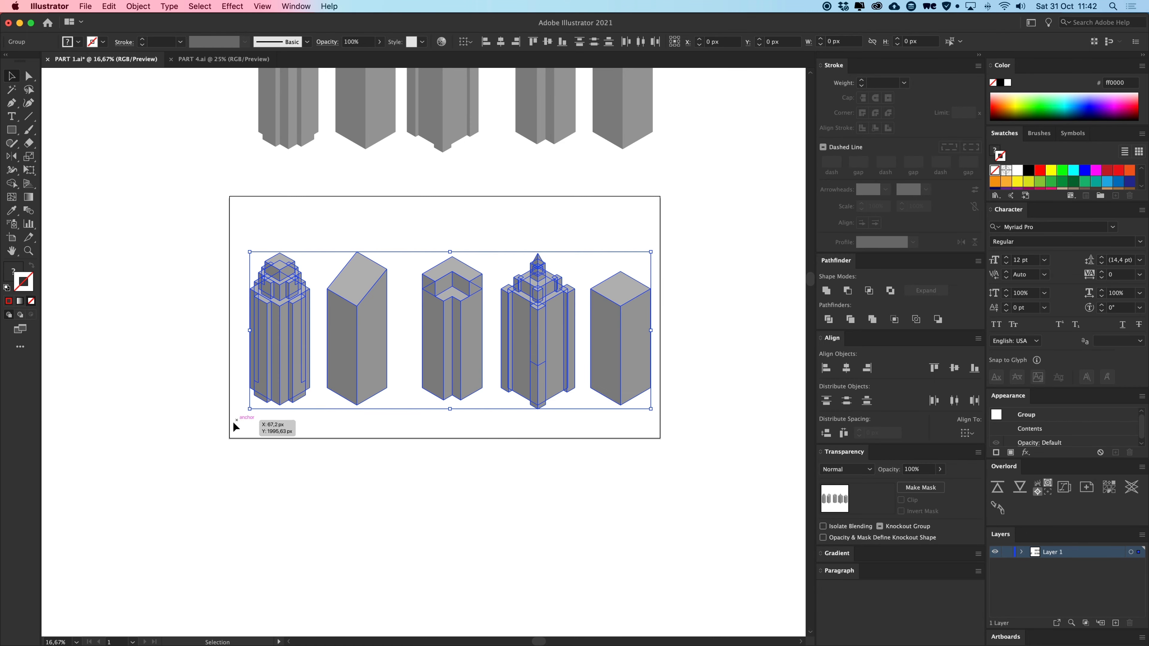
left_click(449, 419)
left_click_drag(439, 396, 417, 411)
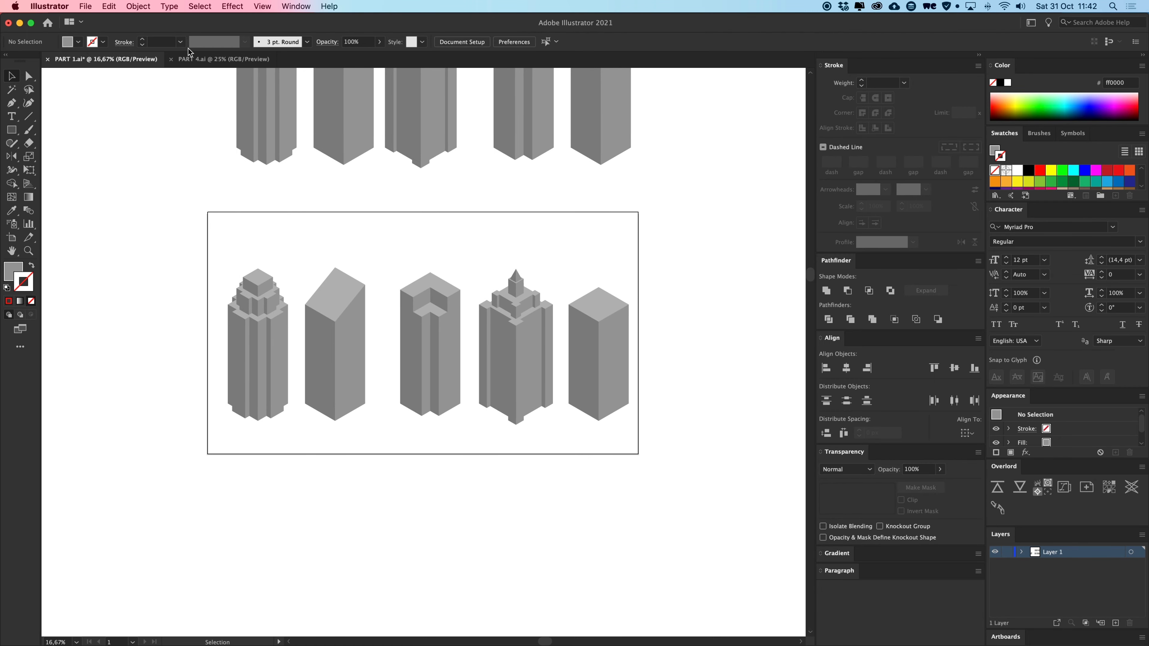
Examine the finished city illustration in PART 4.ai as a whole and close up, and return to the grey buildings in PART 1.ai.
left_click(190, 59)
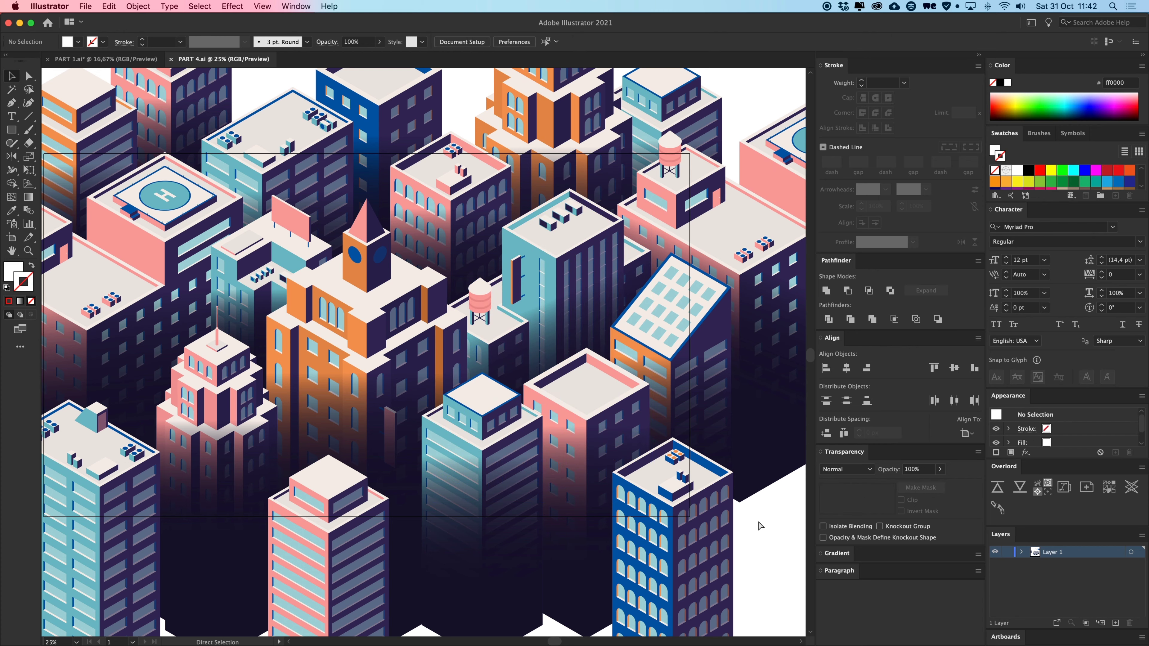
key("super+minus")
left_click_drag(758, 521, 749, 506)
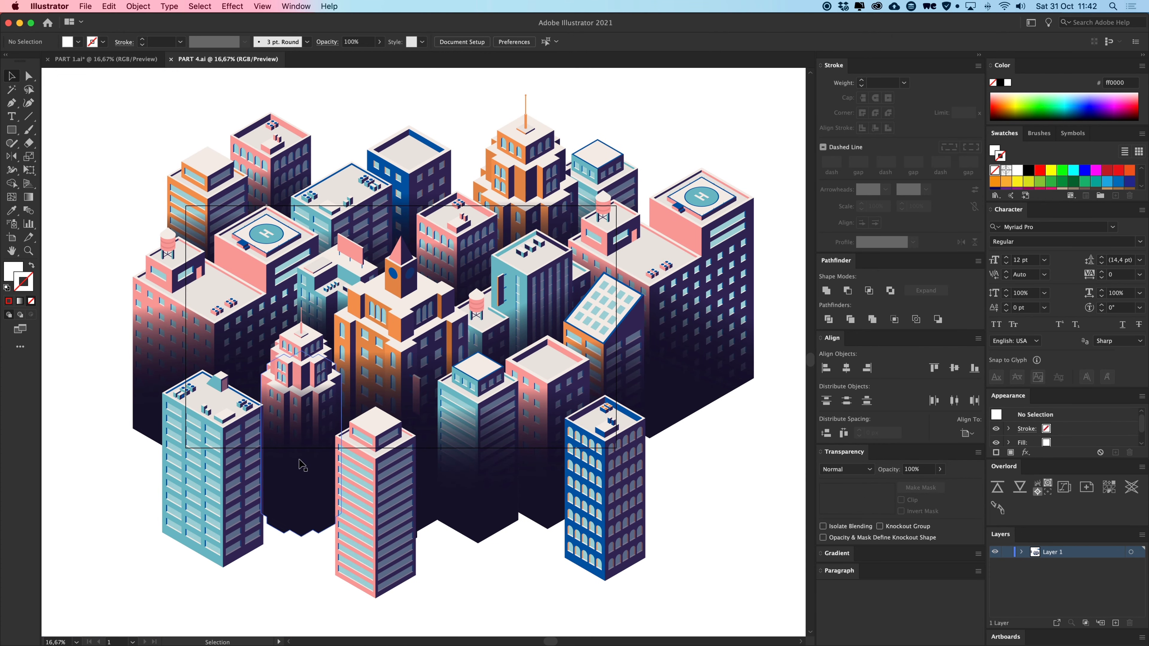
key("super+plus")
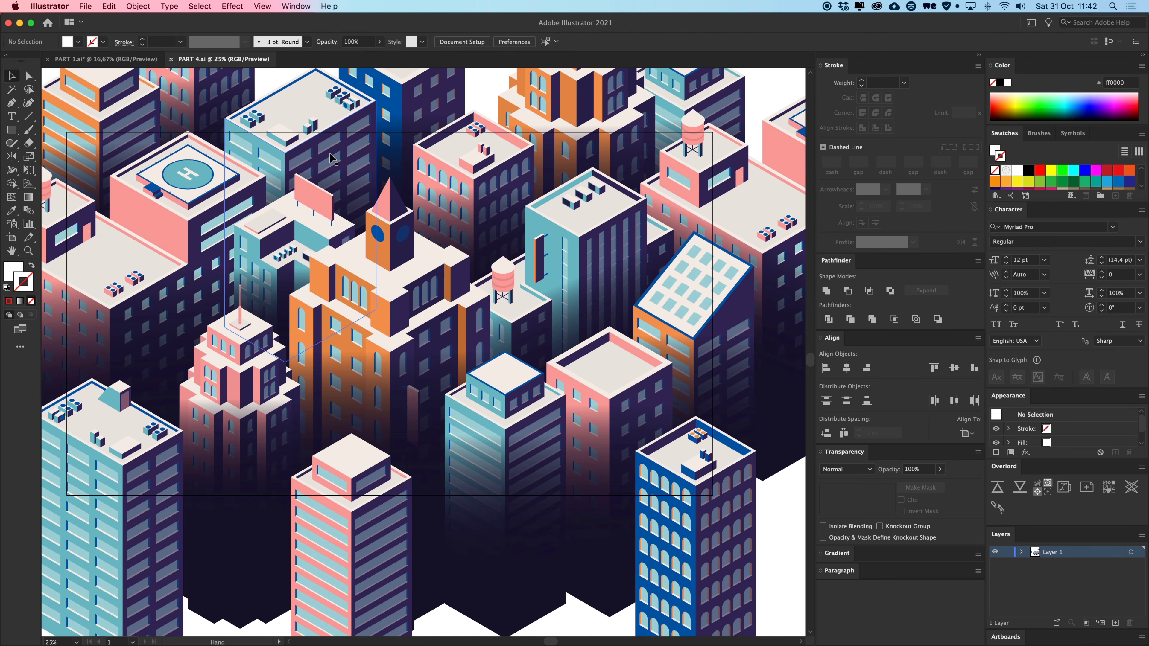
scroll(331, 158, "up", 4)
scroll(326, 100, "down", 2)
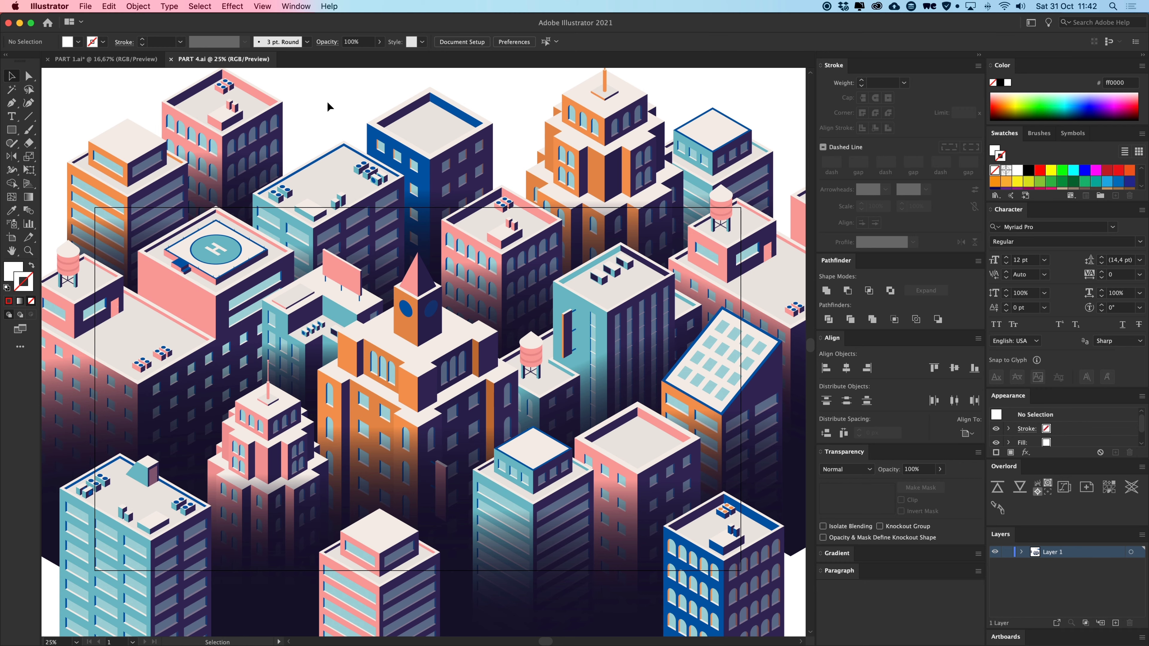
left_click(134, 59)
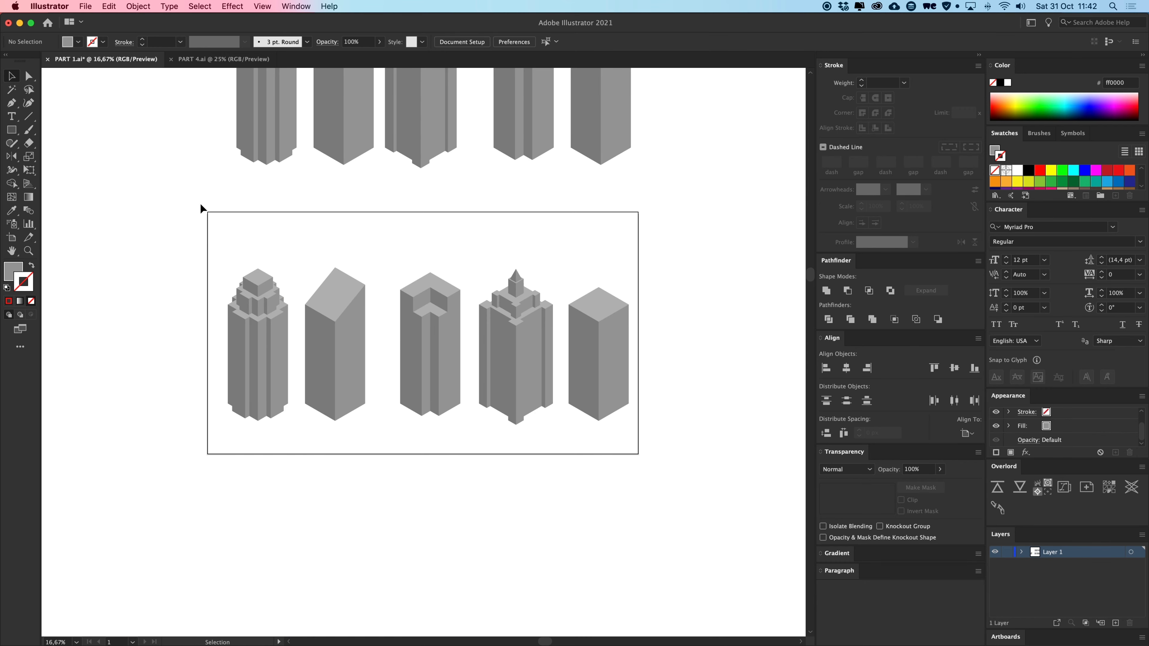
key("space")
left_click_drag(223, 199, 237, 201)
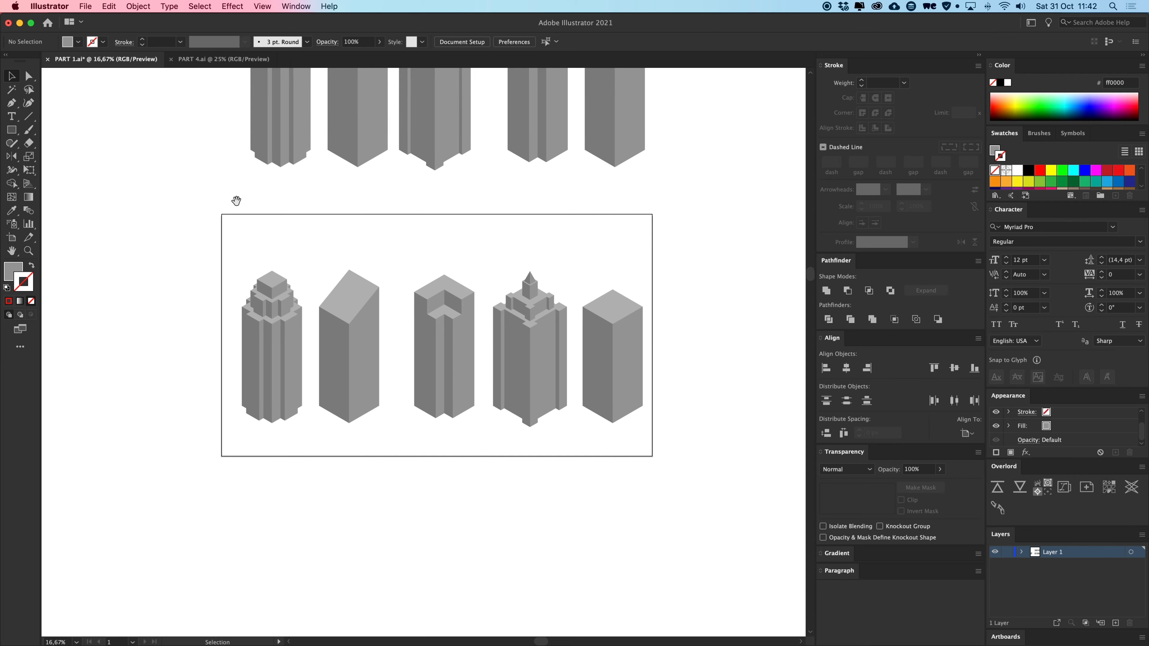
left_click_drag(215, 113, 196, 120)
Review the rooftops, billboard and building arrangement in PART 4.ai against the basic grey shapes, and return to PART 1.ai.
left_click(200, 62)
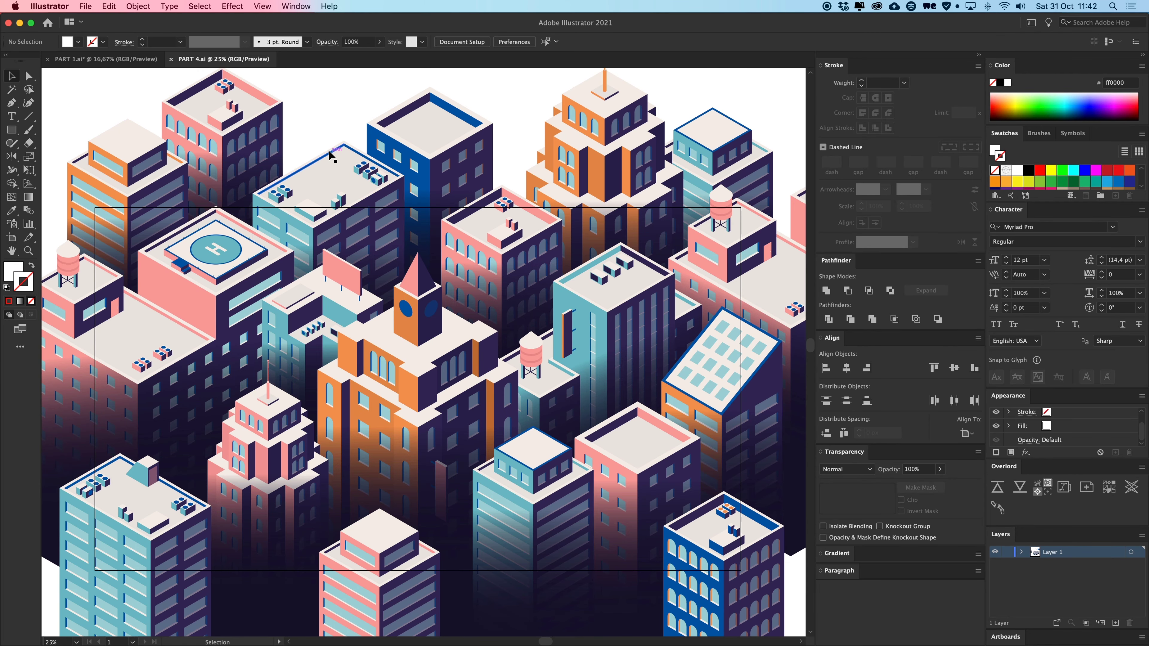
scroll(323, 134, "right", 1)
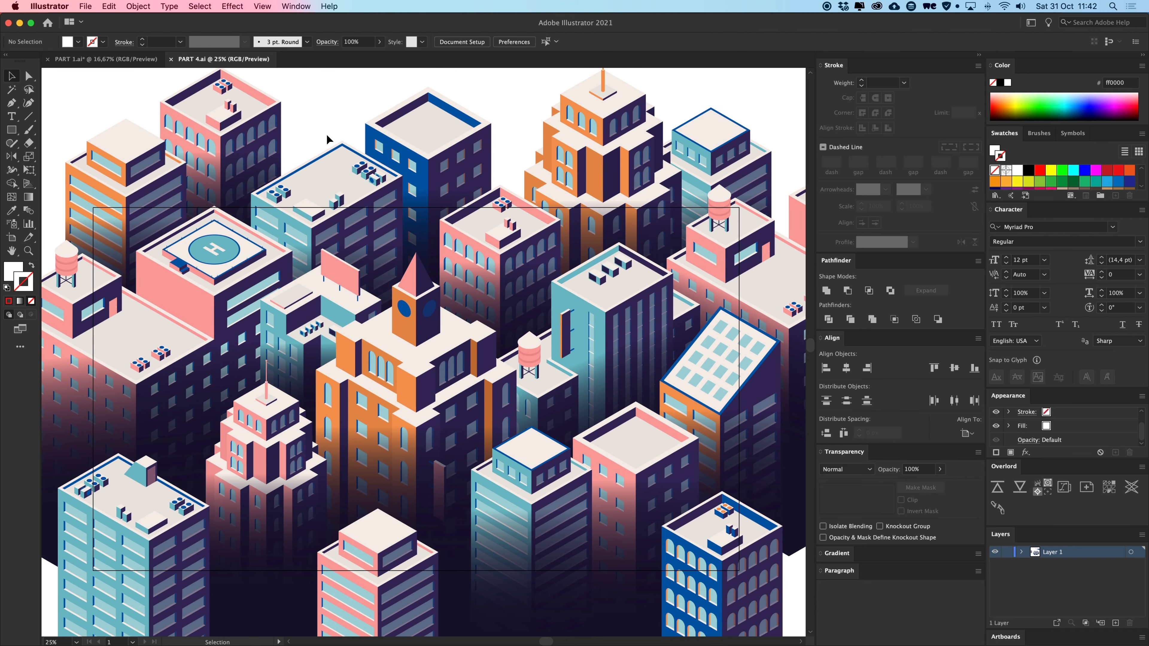
left_click(338, 276)
left_click(314, 106)
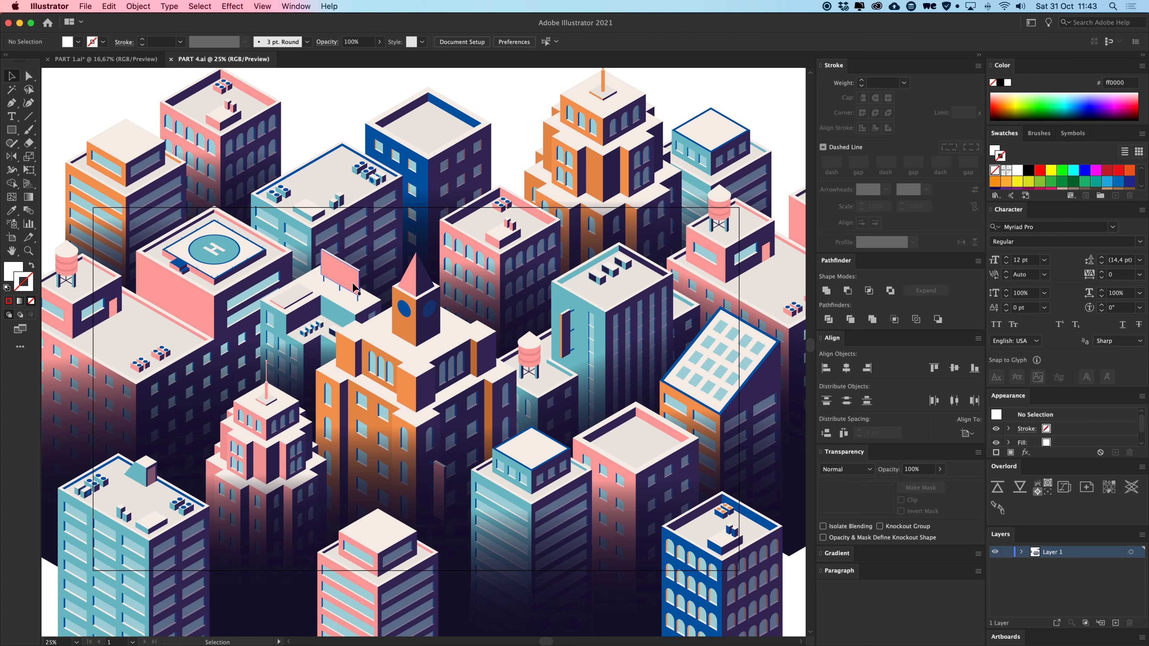
key("super+minus")
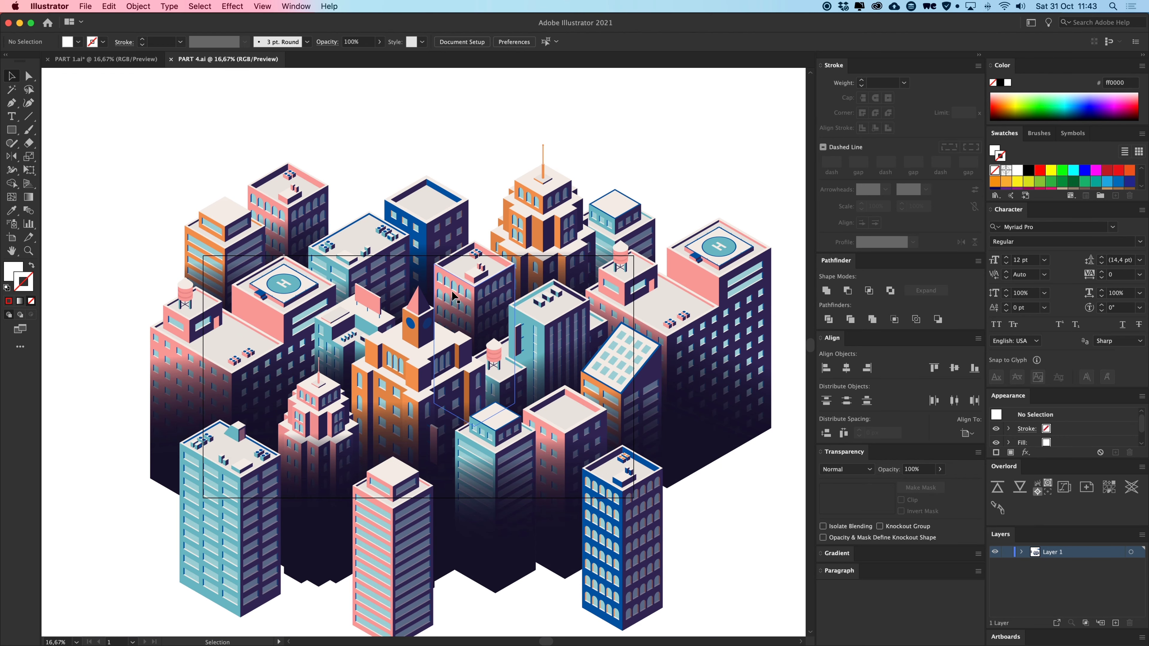
left_click_drag(471, 312, 438, 289)
scroll(640, 392, "down", 1)
scroll(640, 391, "left", 1)
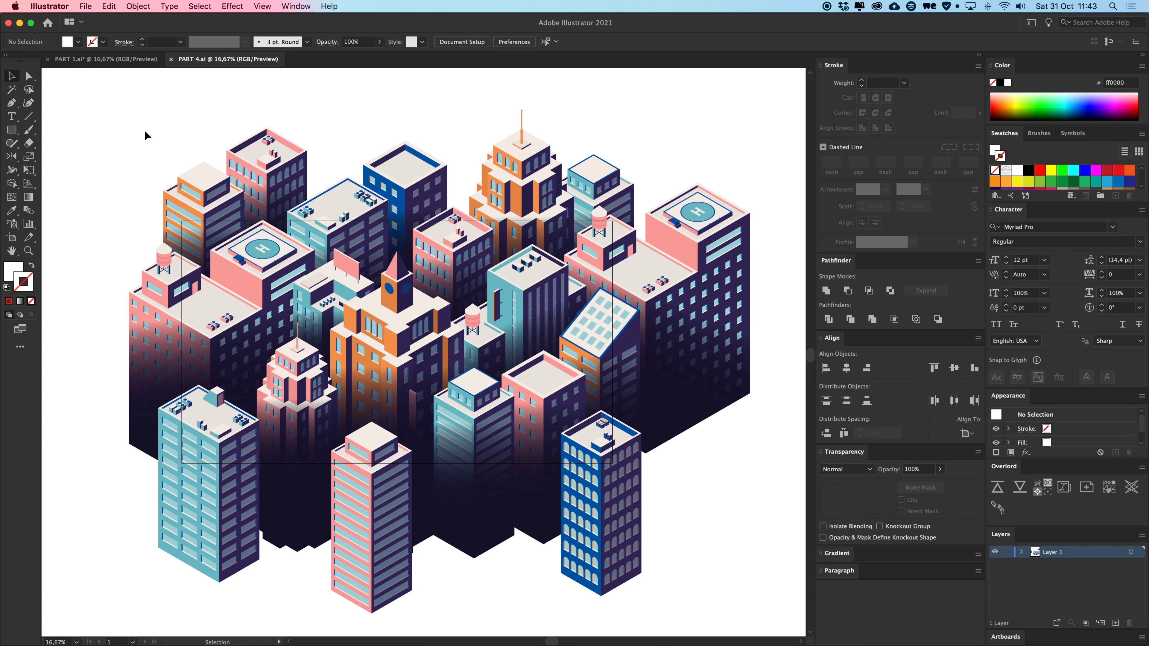
left_click(105, 62)
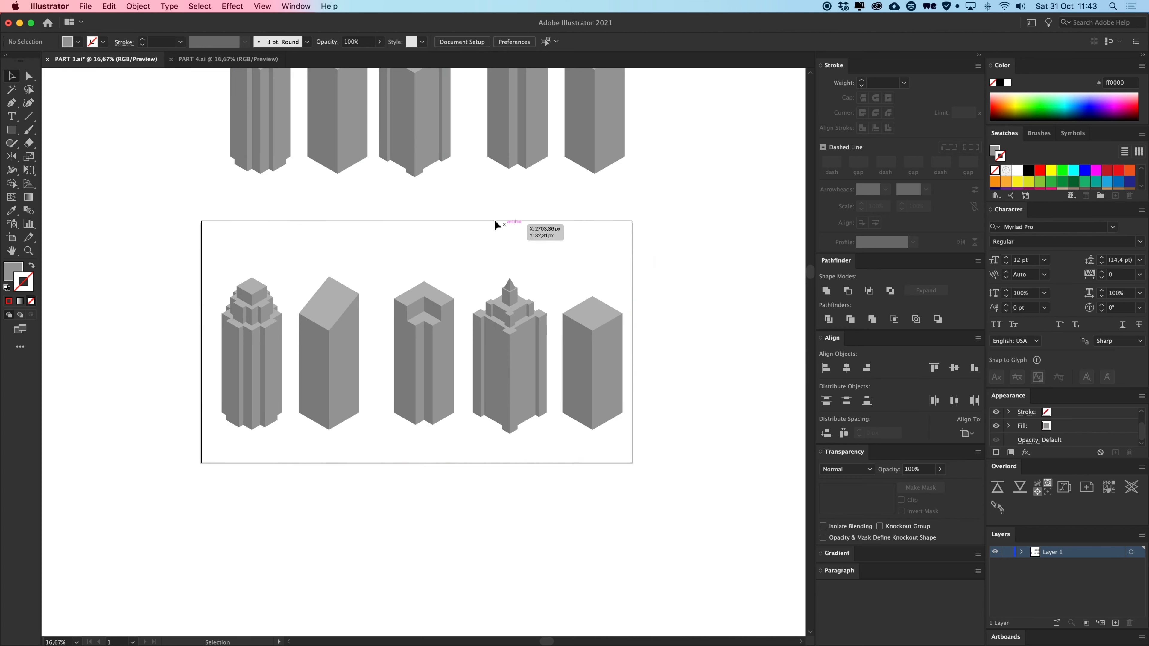
left_click_drag(493, 199, 493, 205)
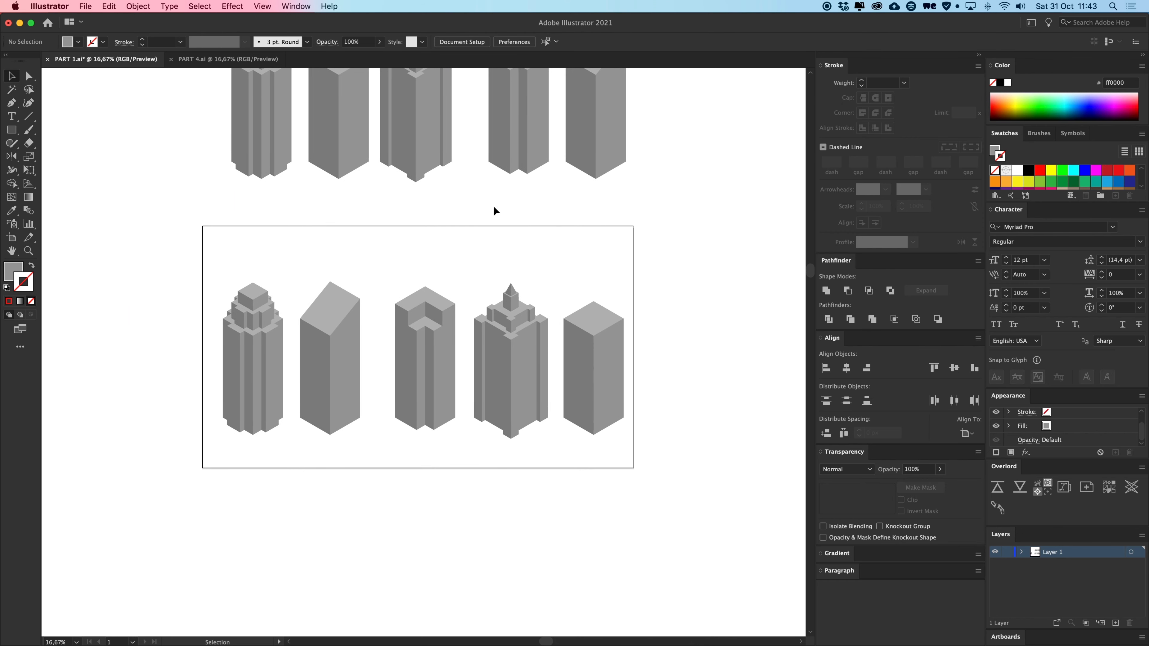